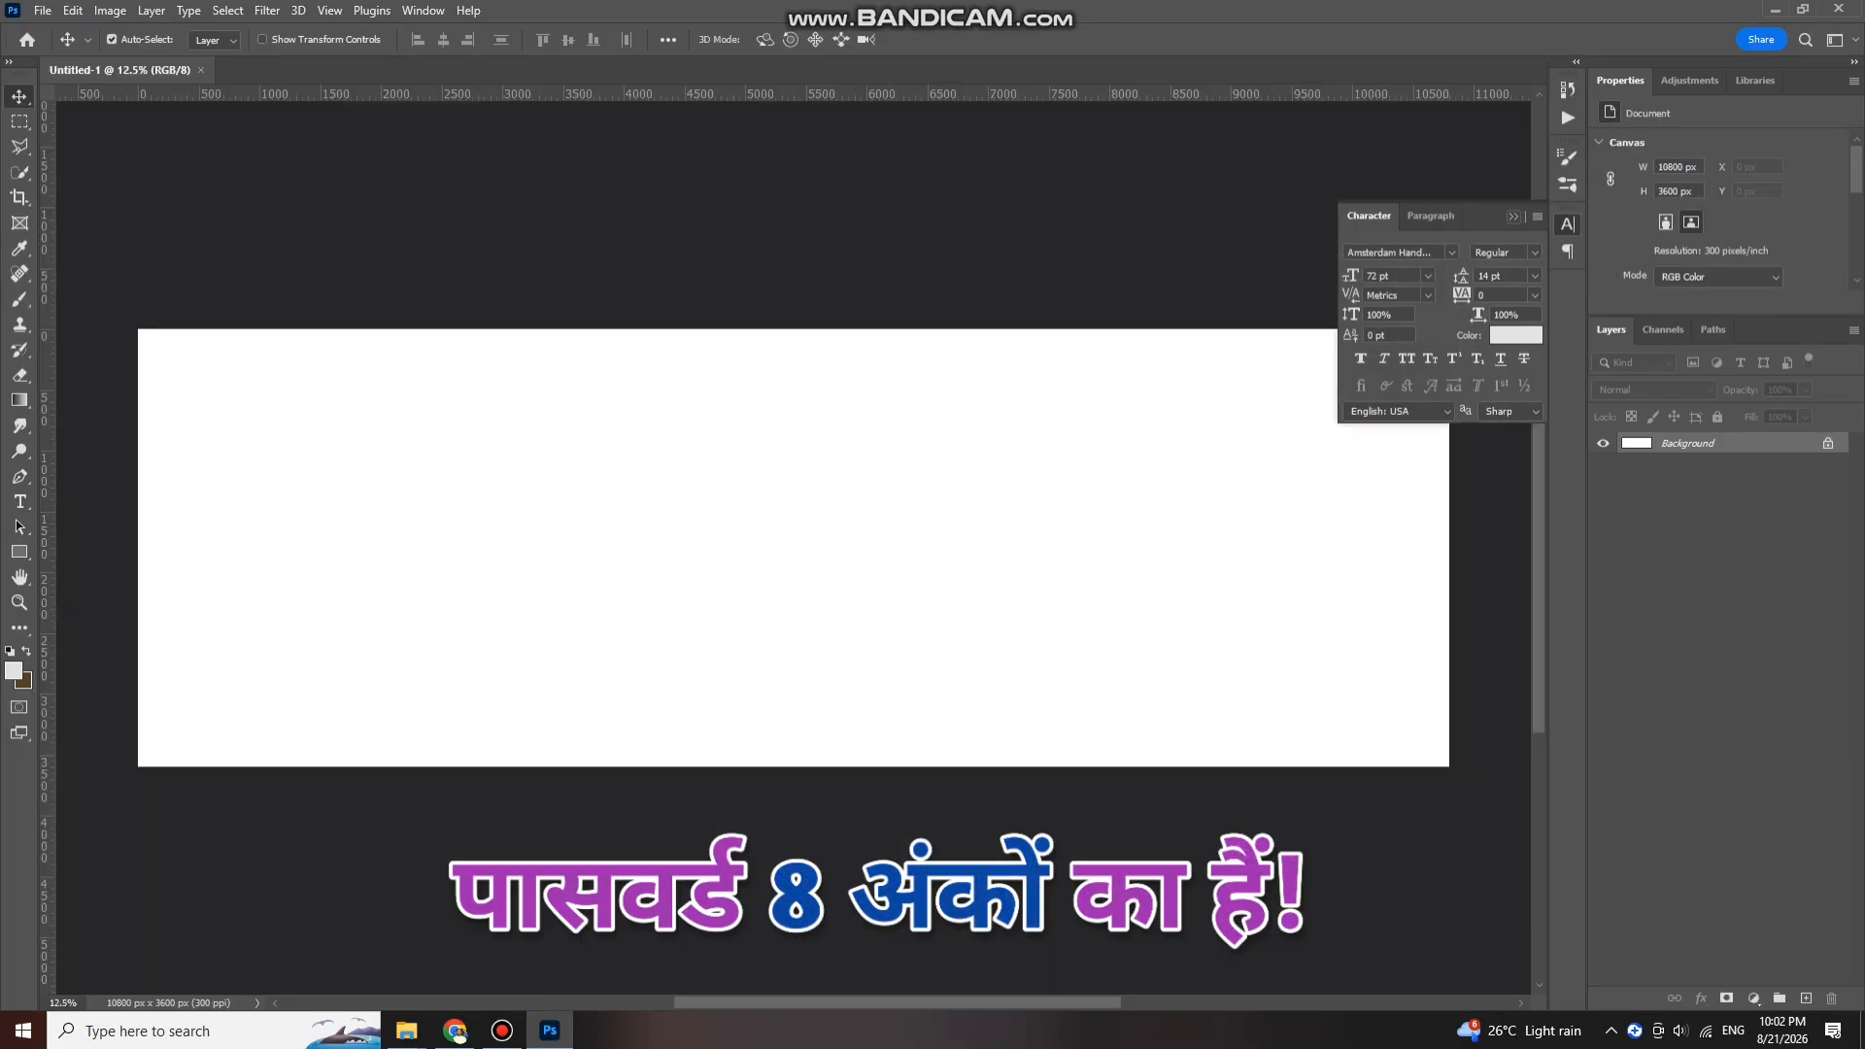
Step: Collapse the Character panel and place a vertical guide at the horizontal centre of the canvas
left_click(1513, 217)
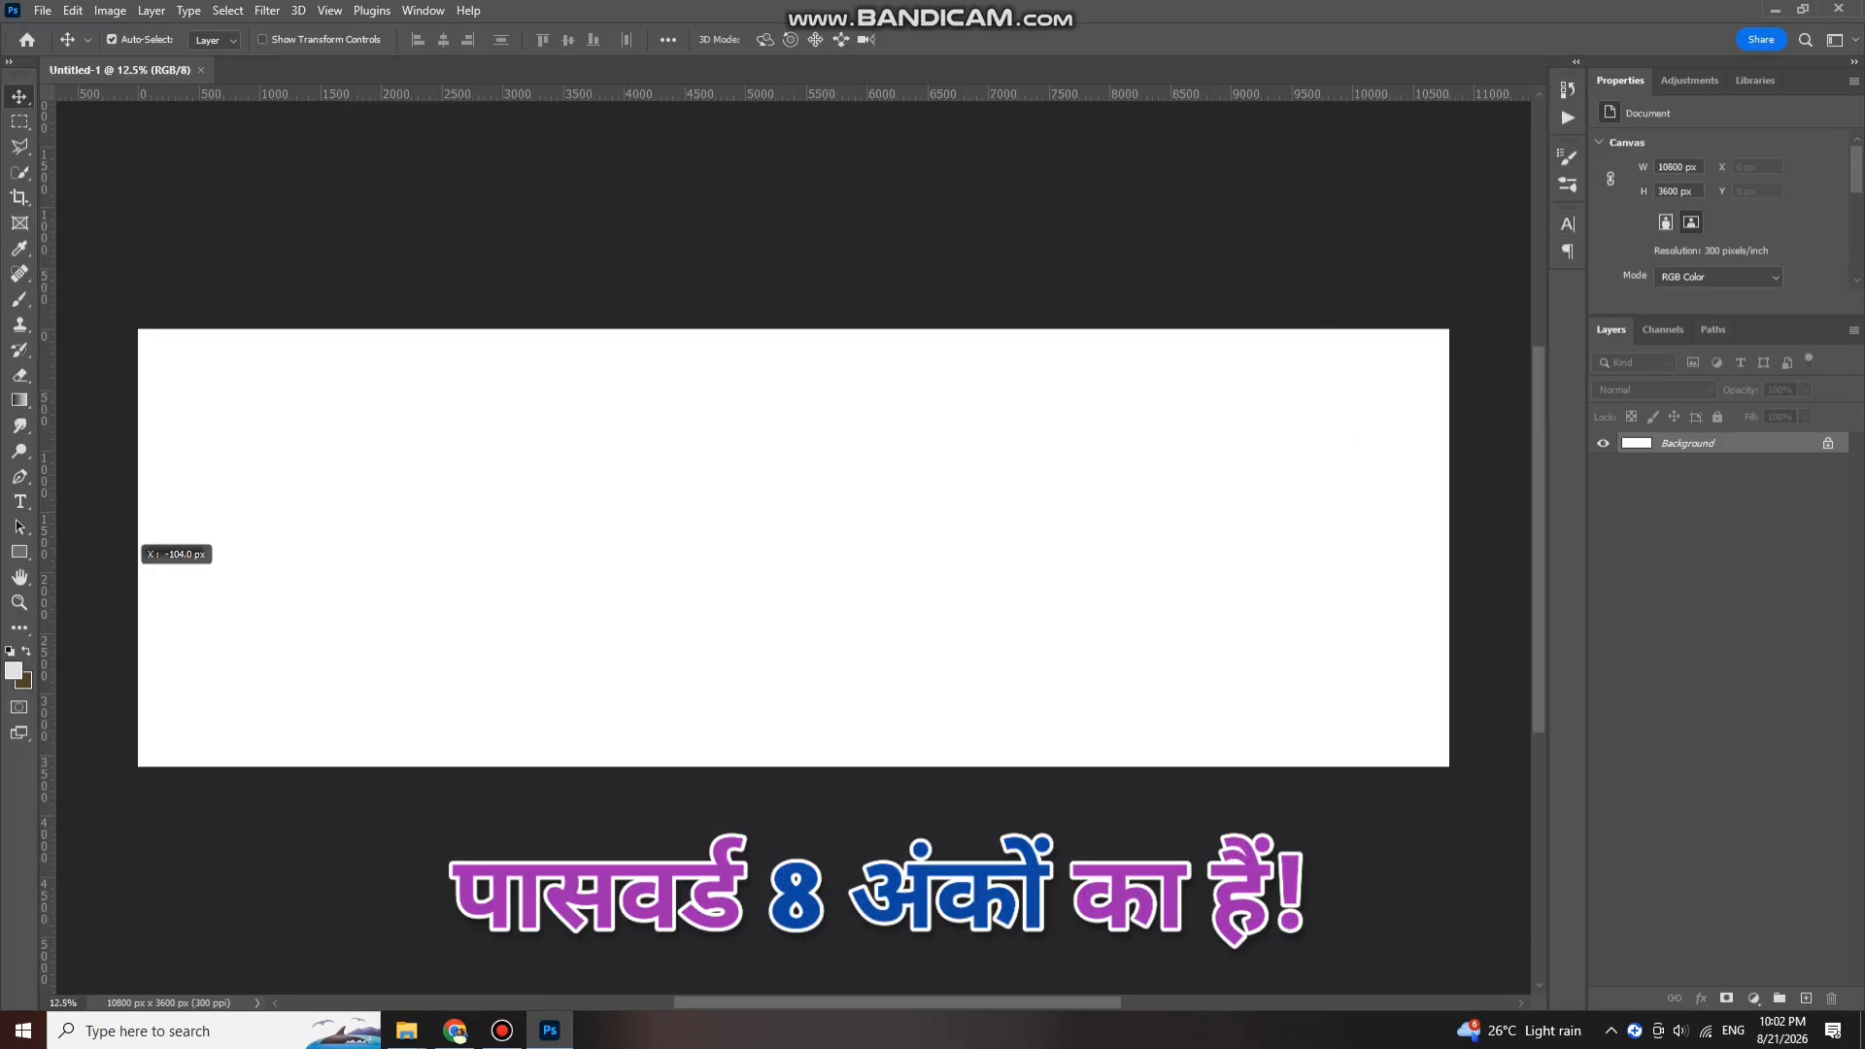
left_click_drag(126, 553, 732, 540)
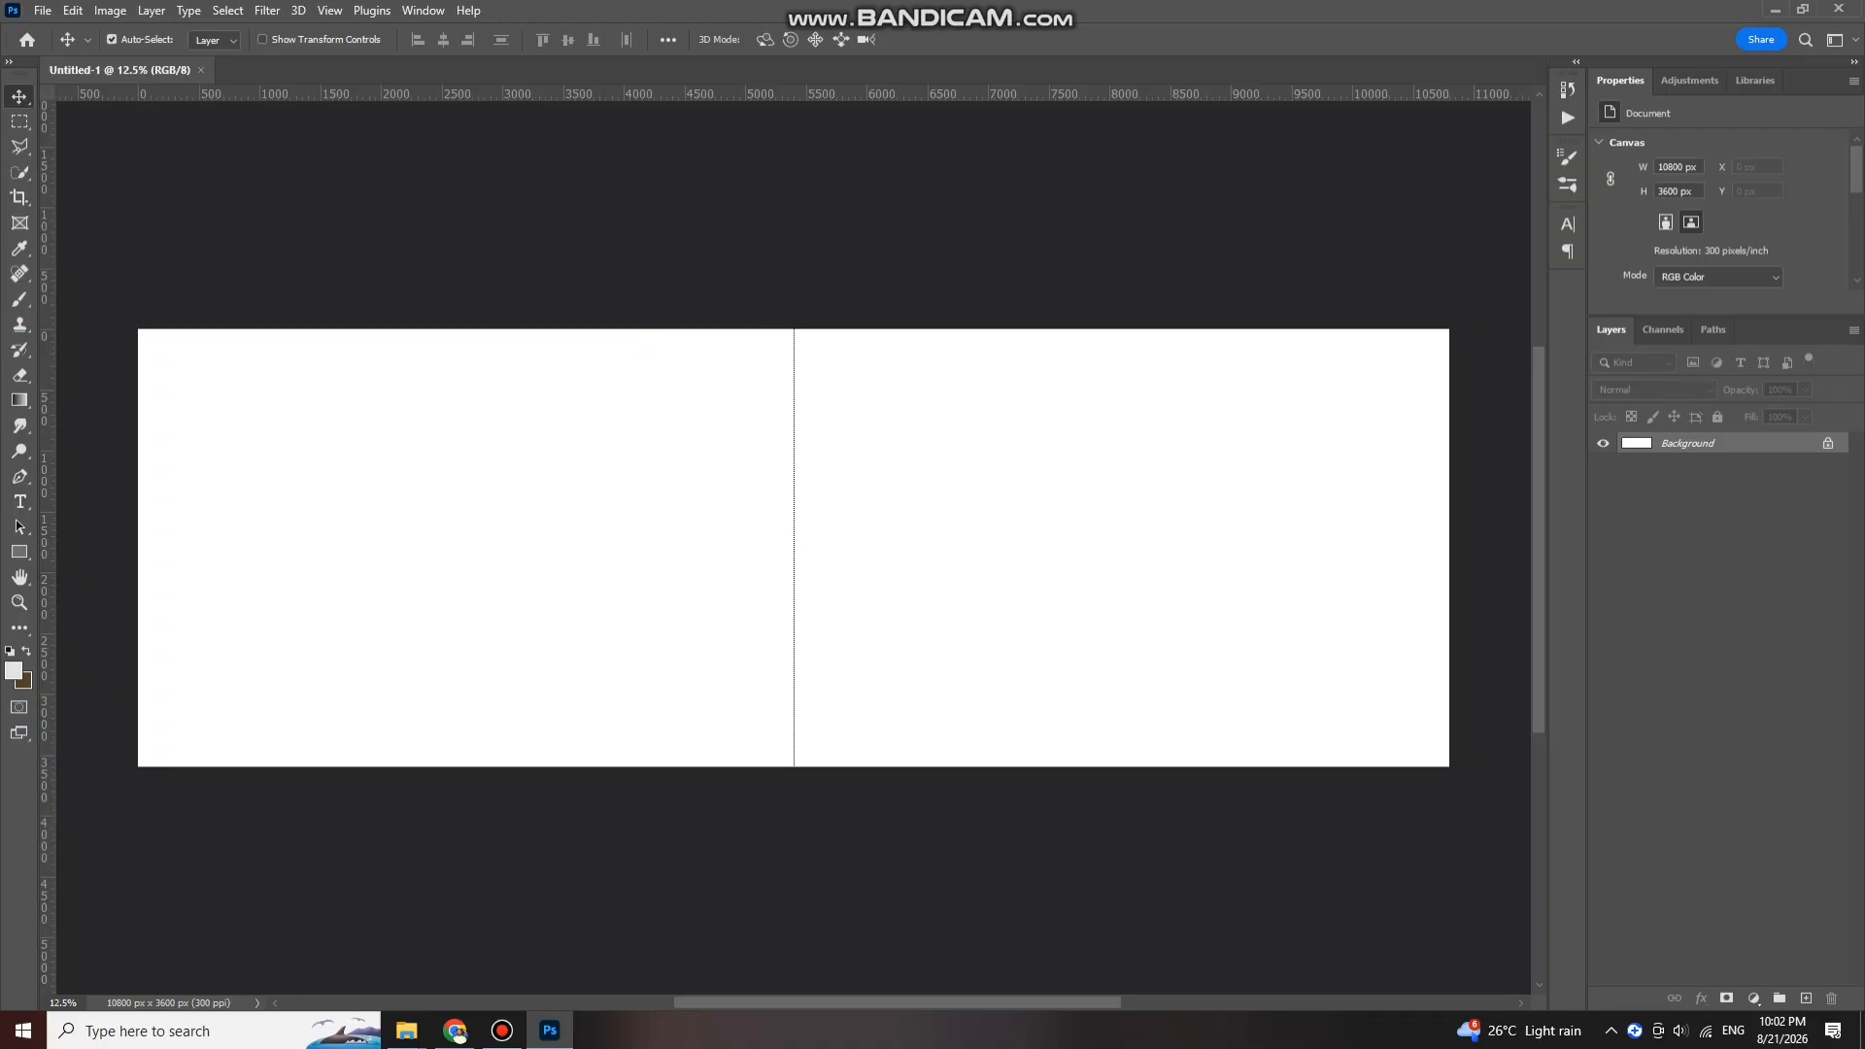
Step: Set the foreground colour to 000000 and the background colour to white
left_click(13, 670)
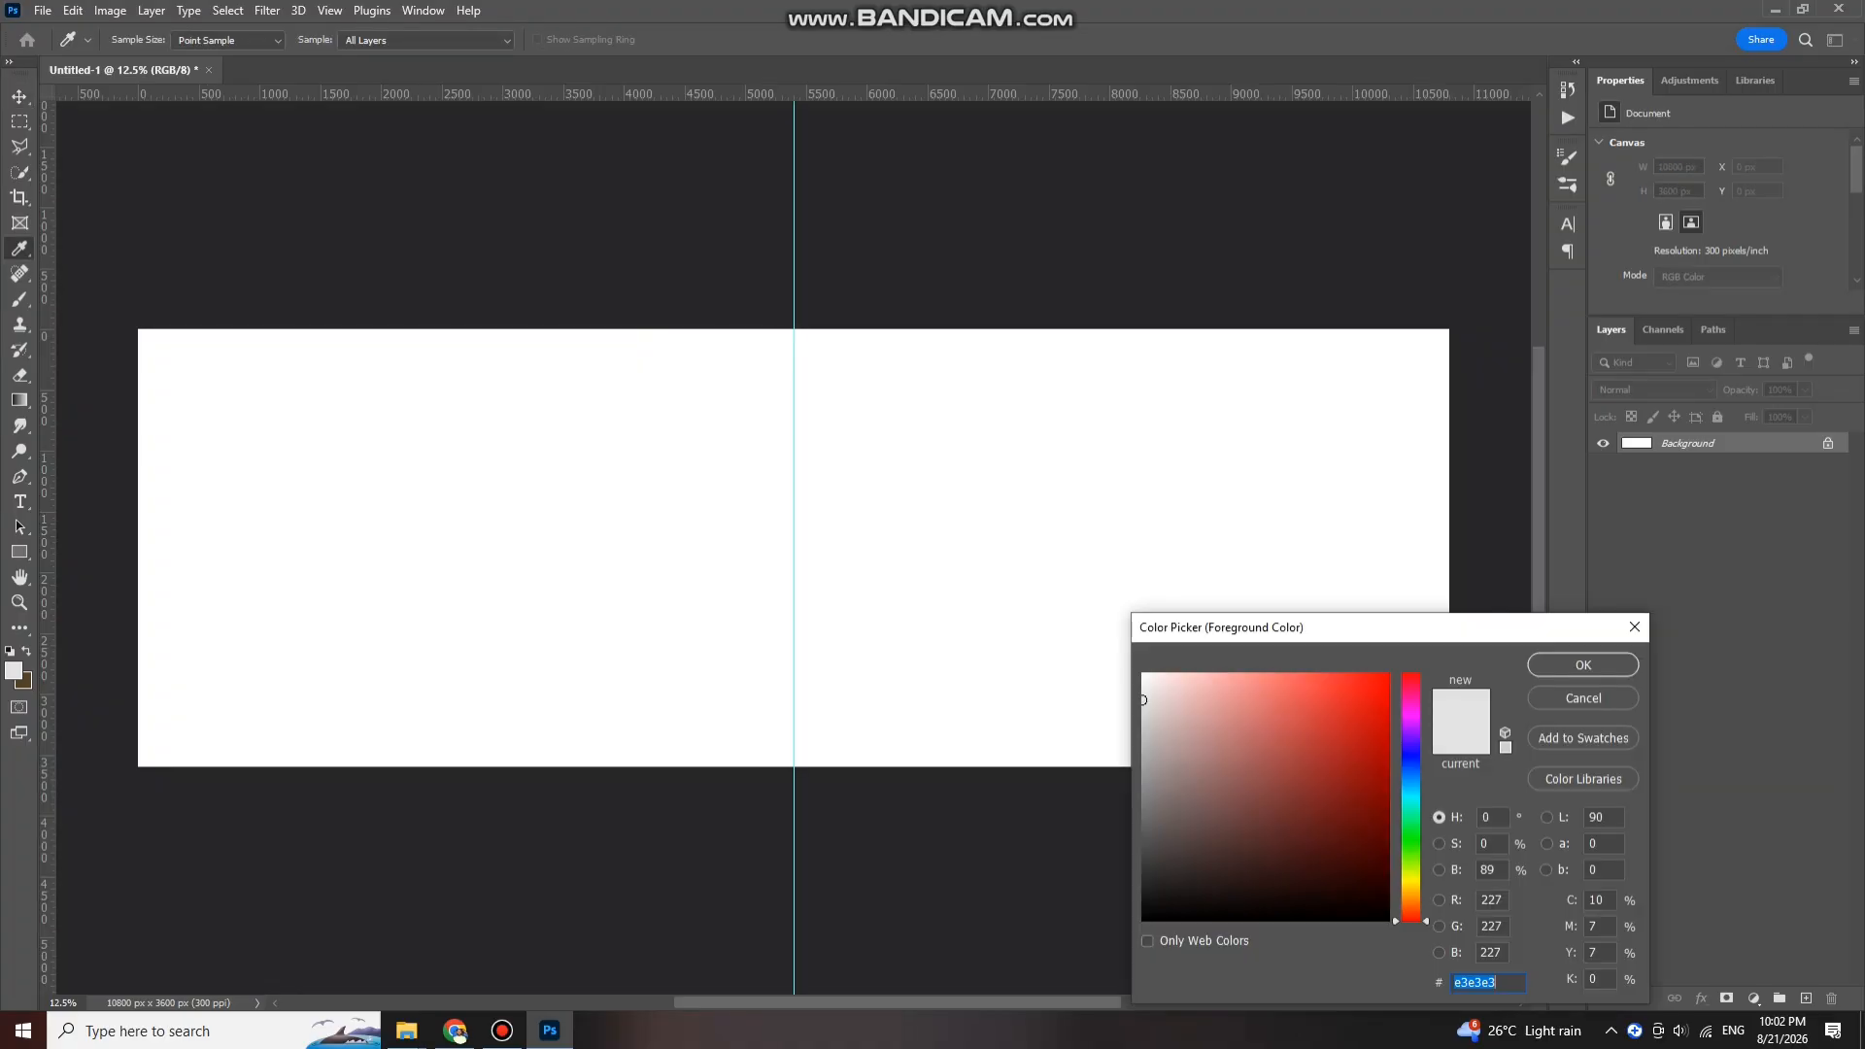
type("000000")
key("Return")
left_click(24, 682)
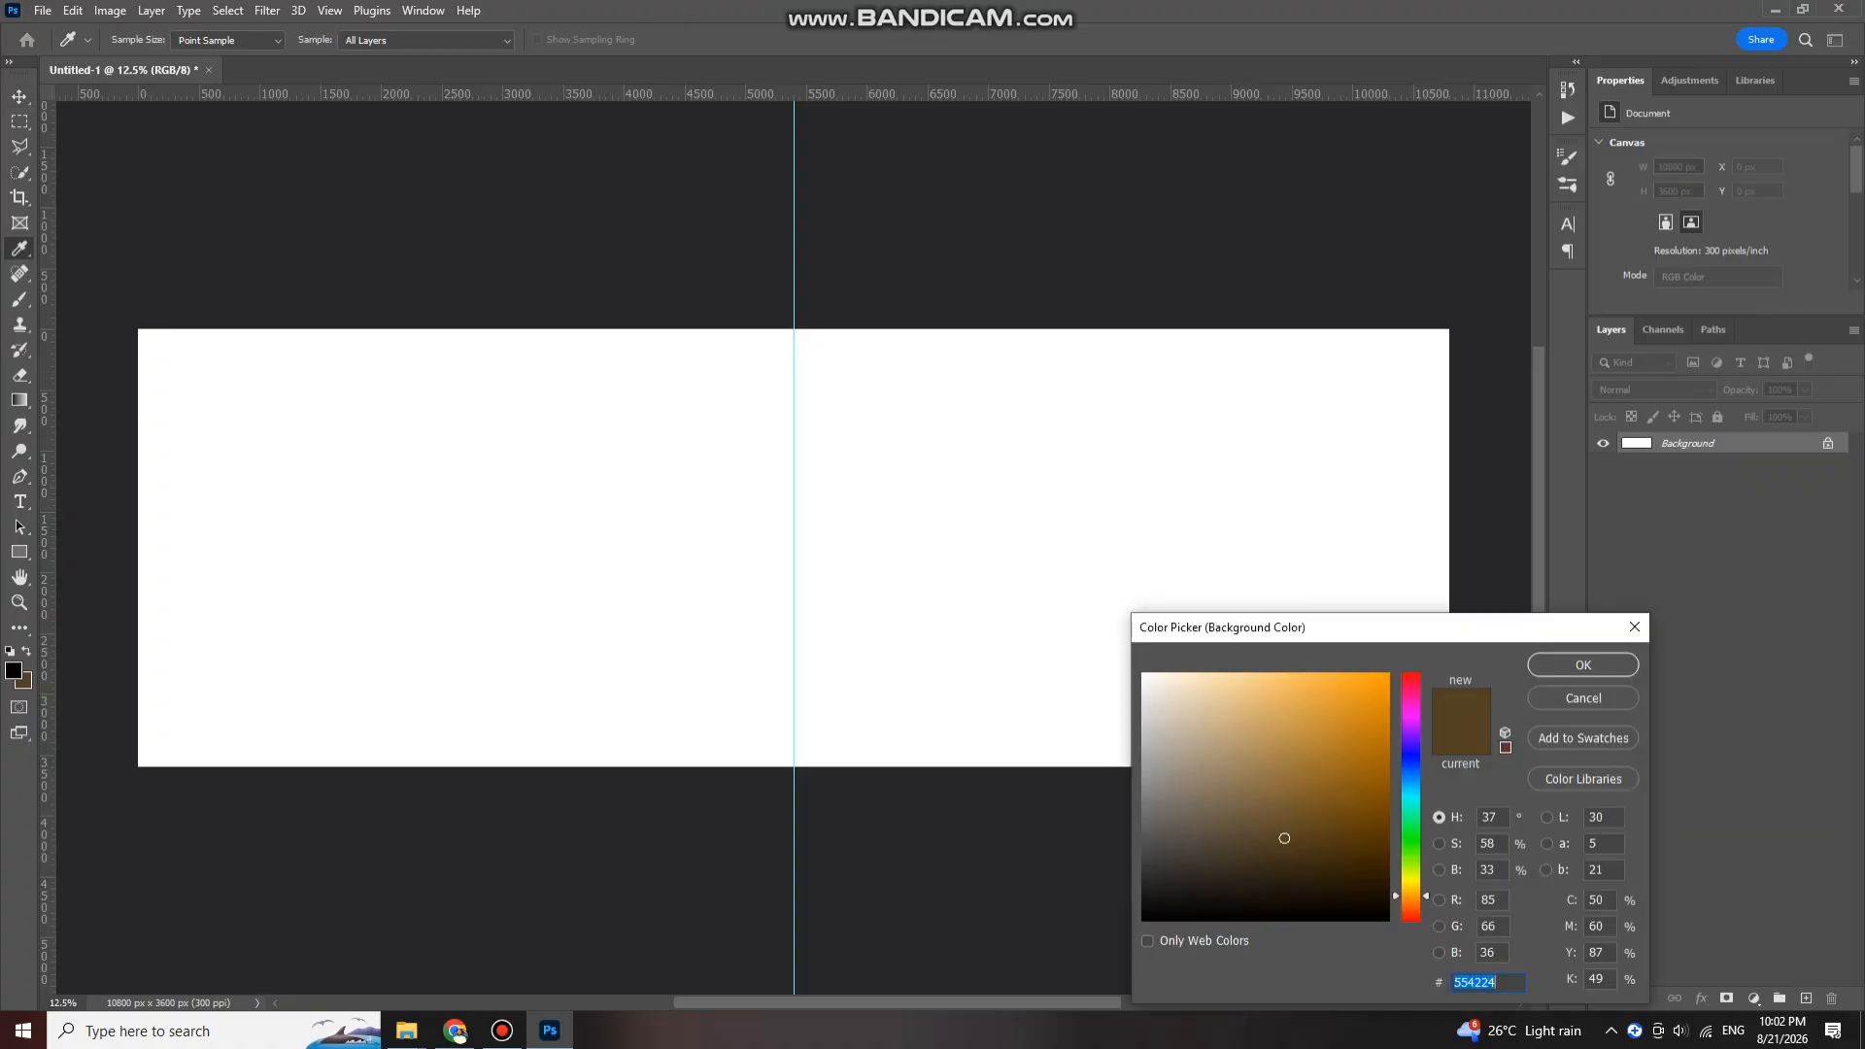
key("Return")
key("v")
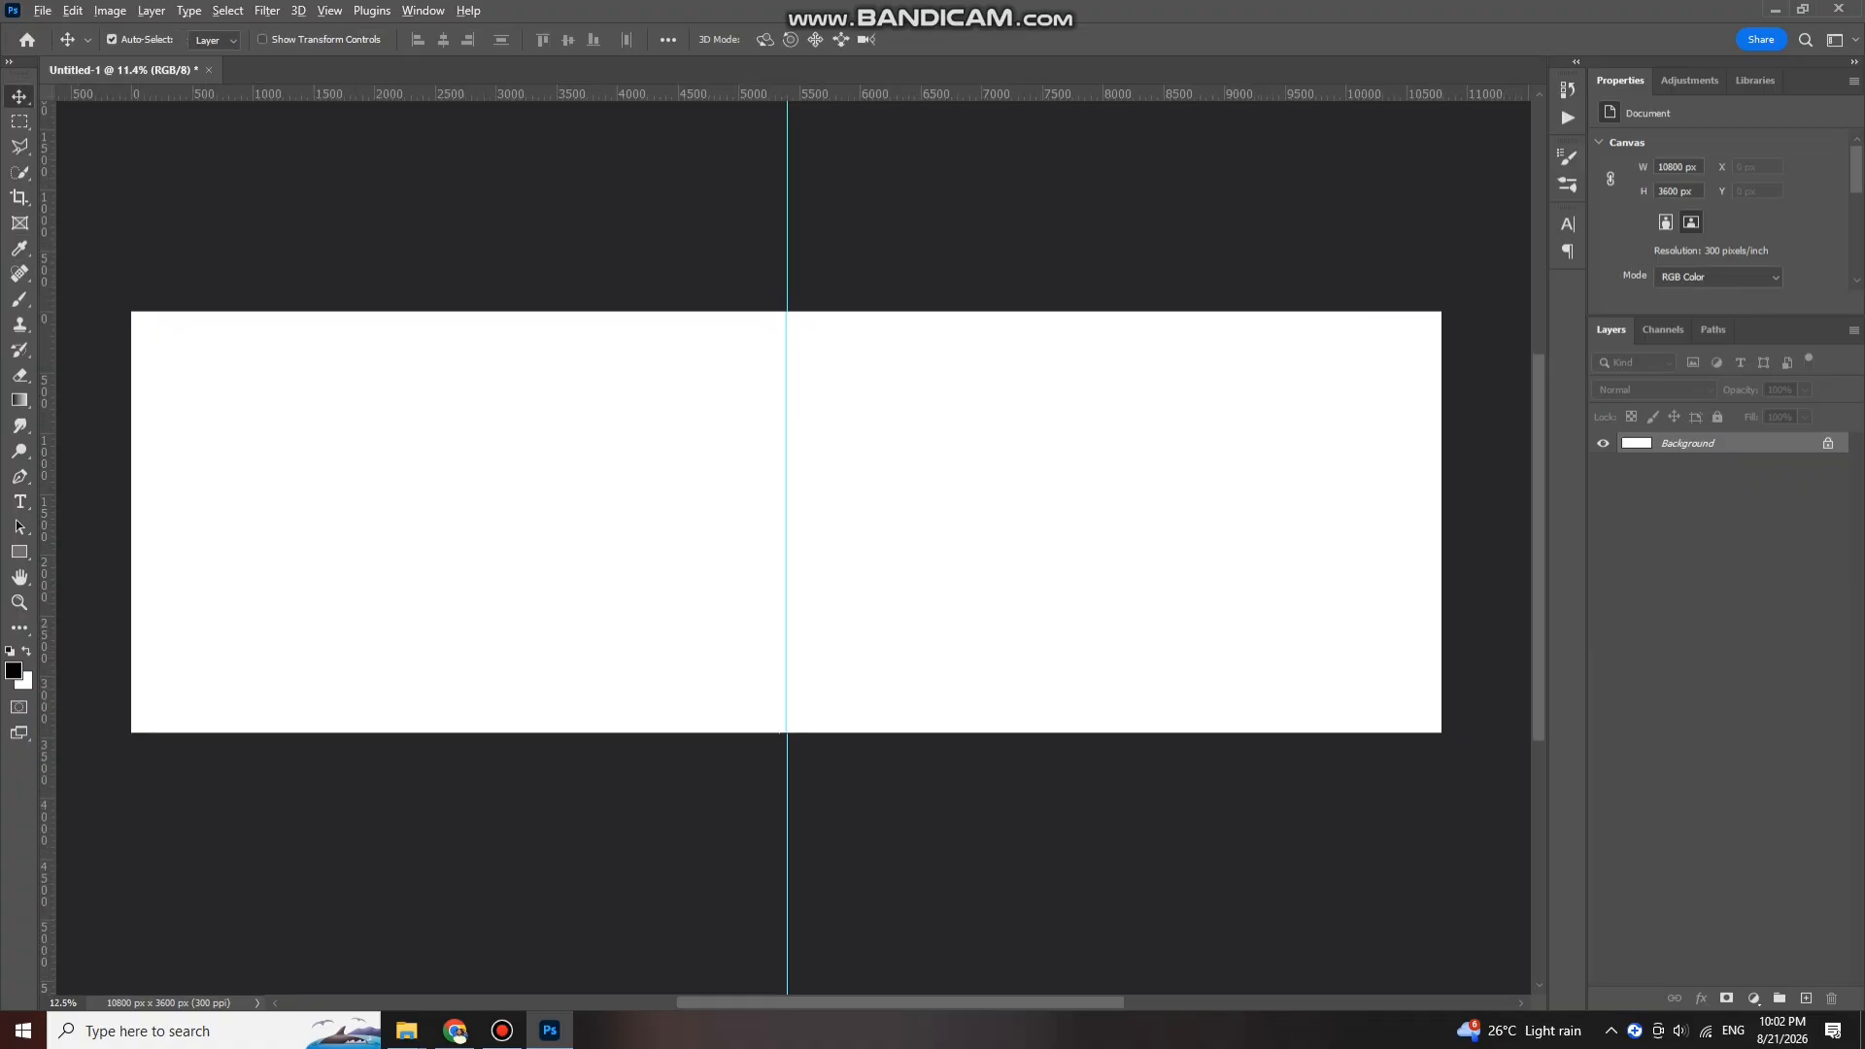
Step: Draw a black rectangle of about 2987 × 4152 px covering the left quarter of the canvas and overlapping its edges
scroll(785, 544, "up", 1)
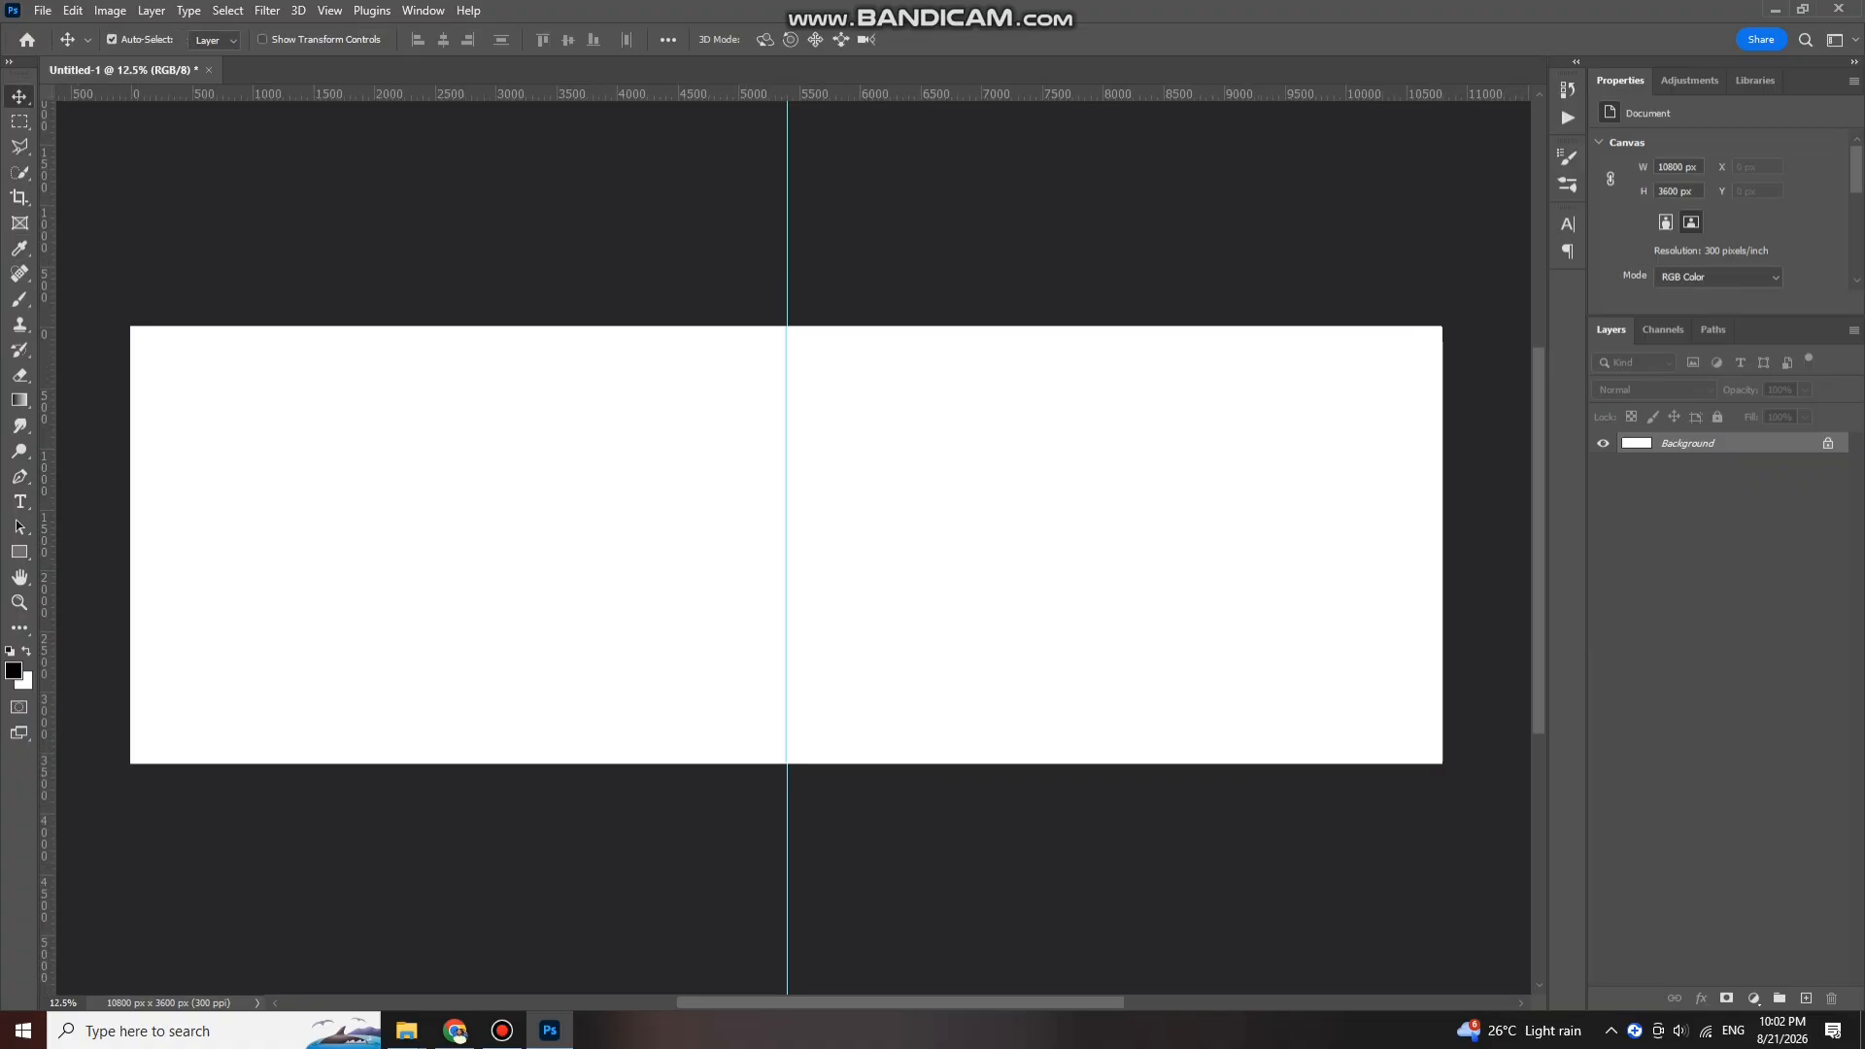
key("u")
left_click_drag(90, 292, 107, 466)
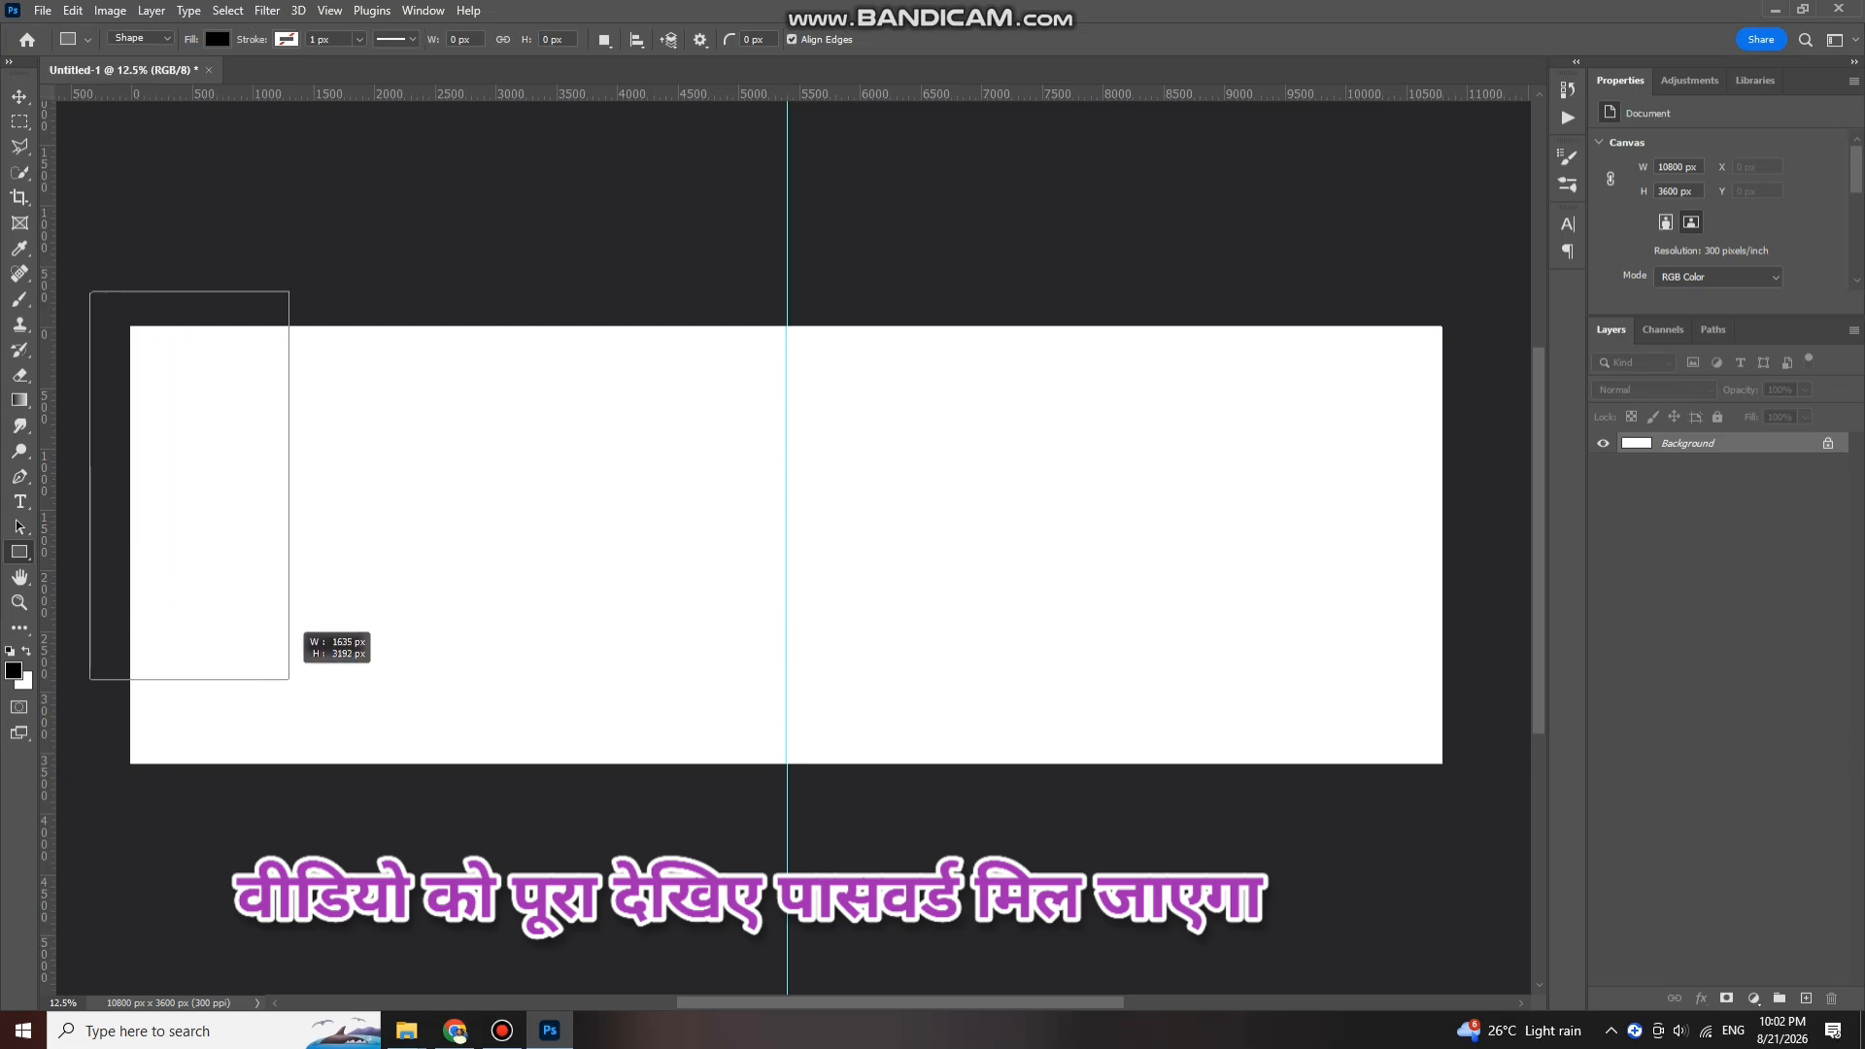
left_click_drag(289, 679, 452, 797)
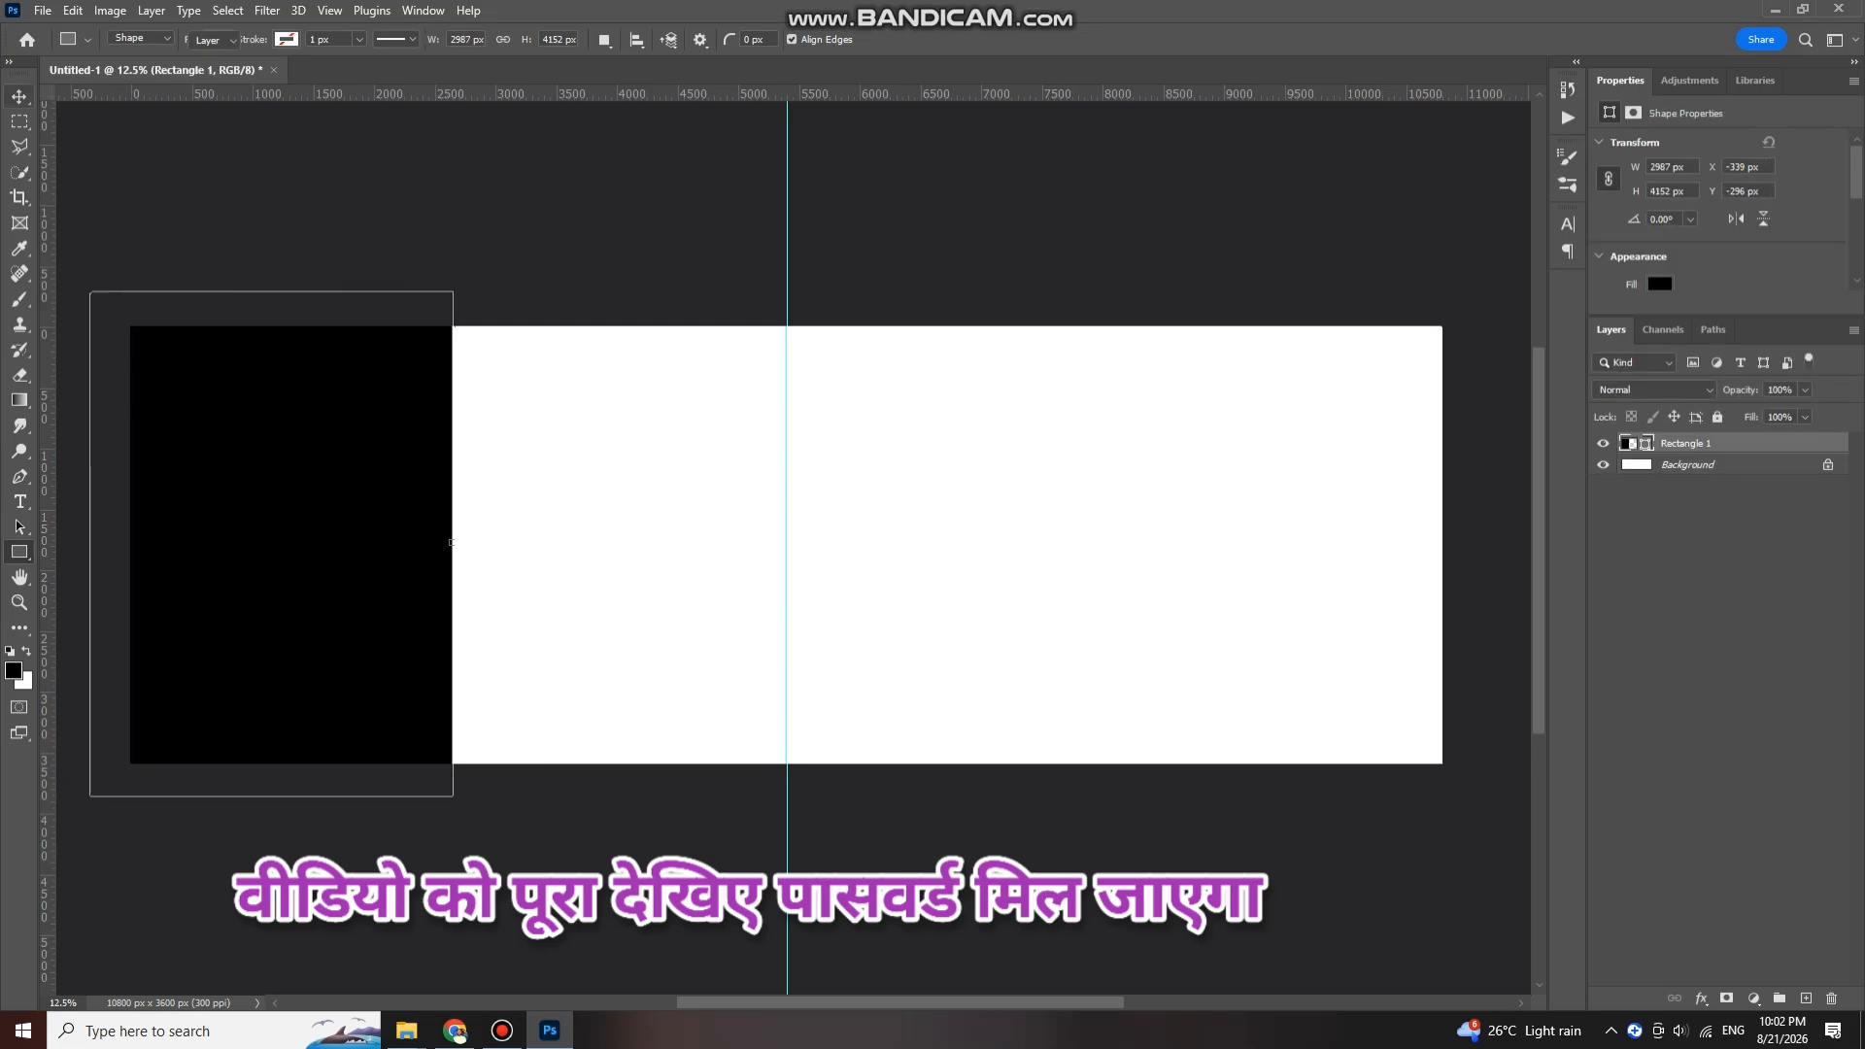
key("v")
Step: Draw a second black rectangle of about 1102 × 1978 px between the large rectangle and the centre guide
scroll(268, 653, "up", 1)
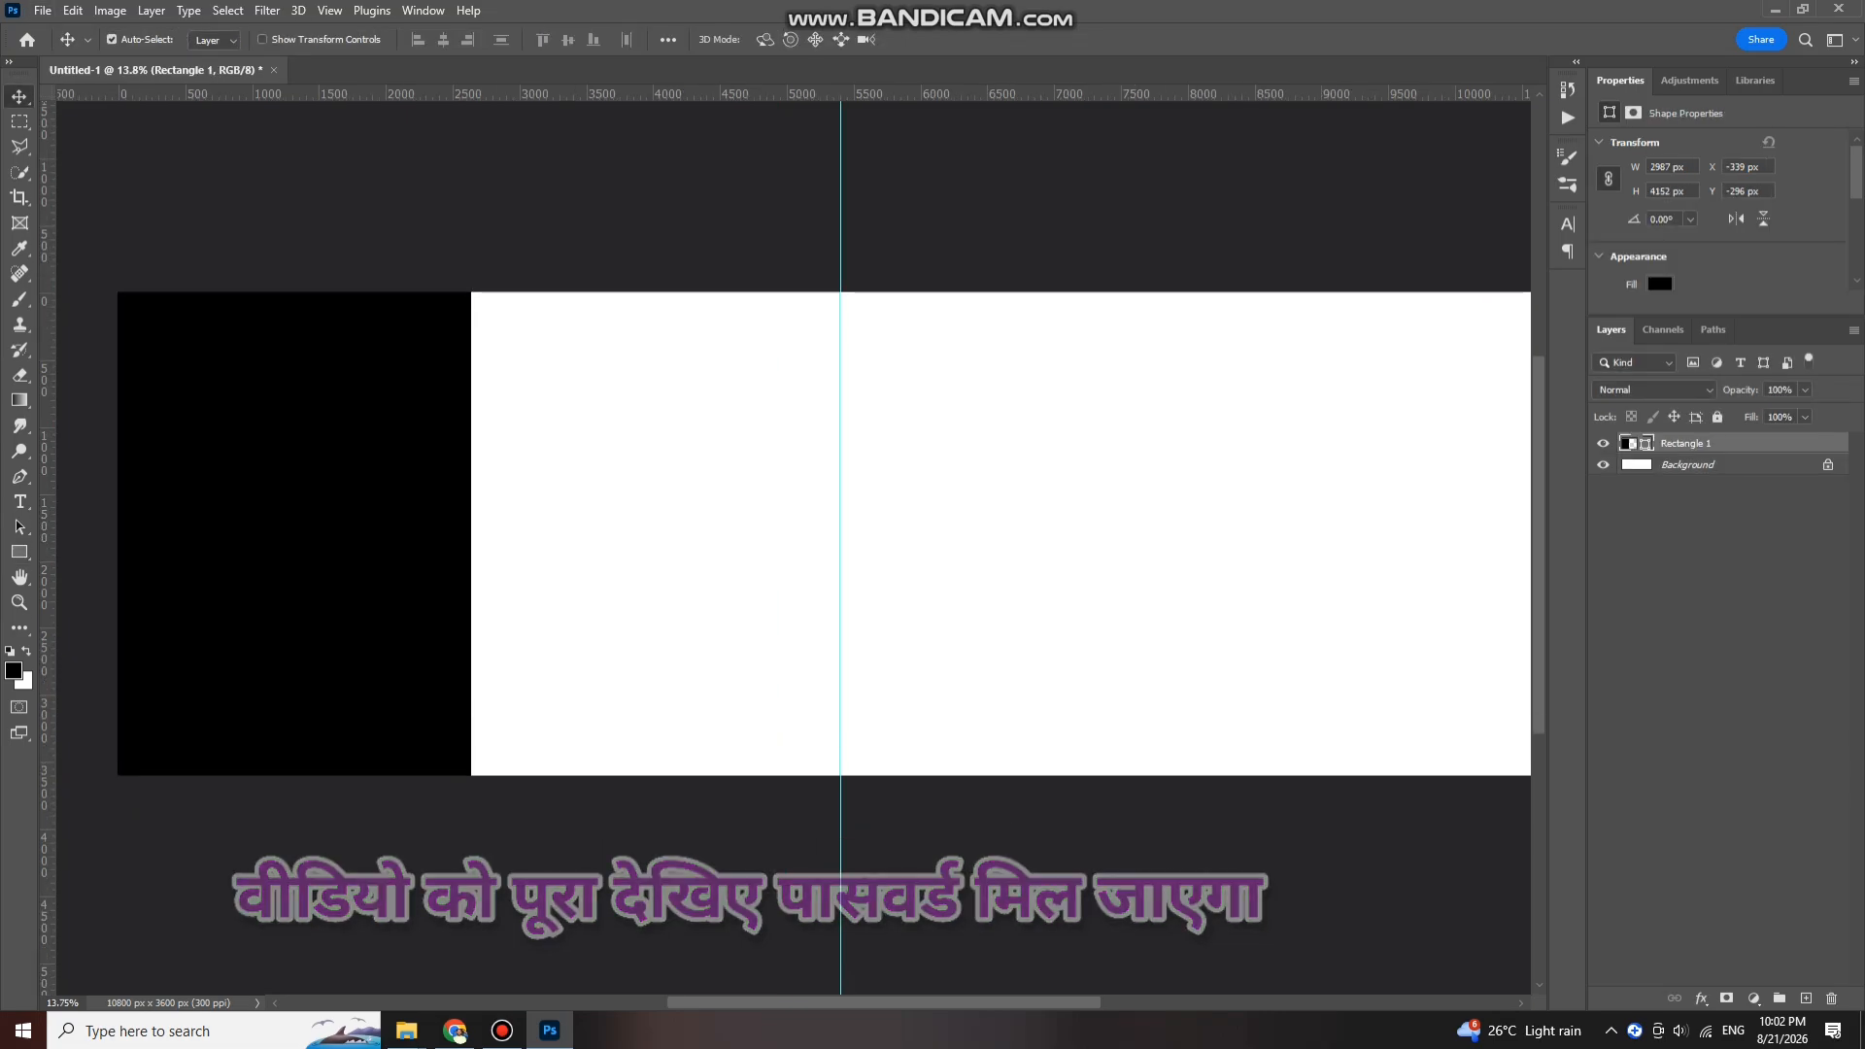
scroll(410, 466, "up", 4)
scroll(399, 501, "down", 2)
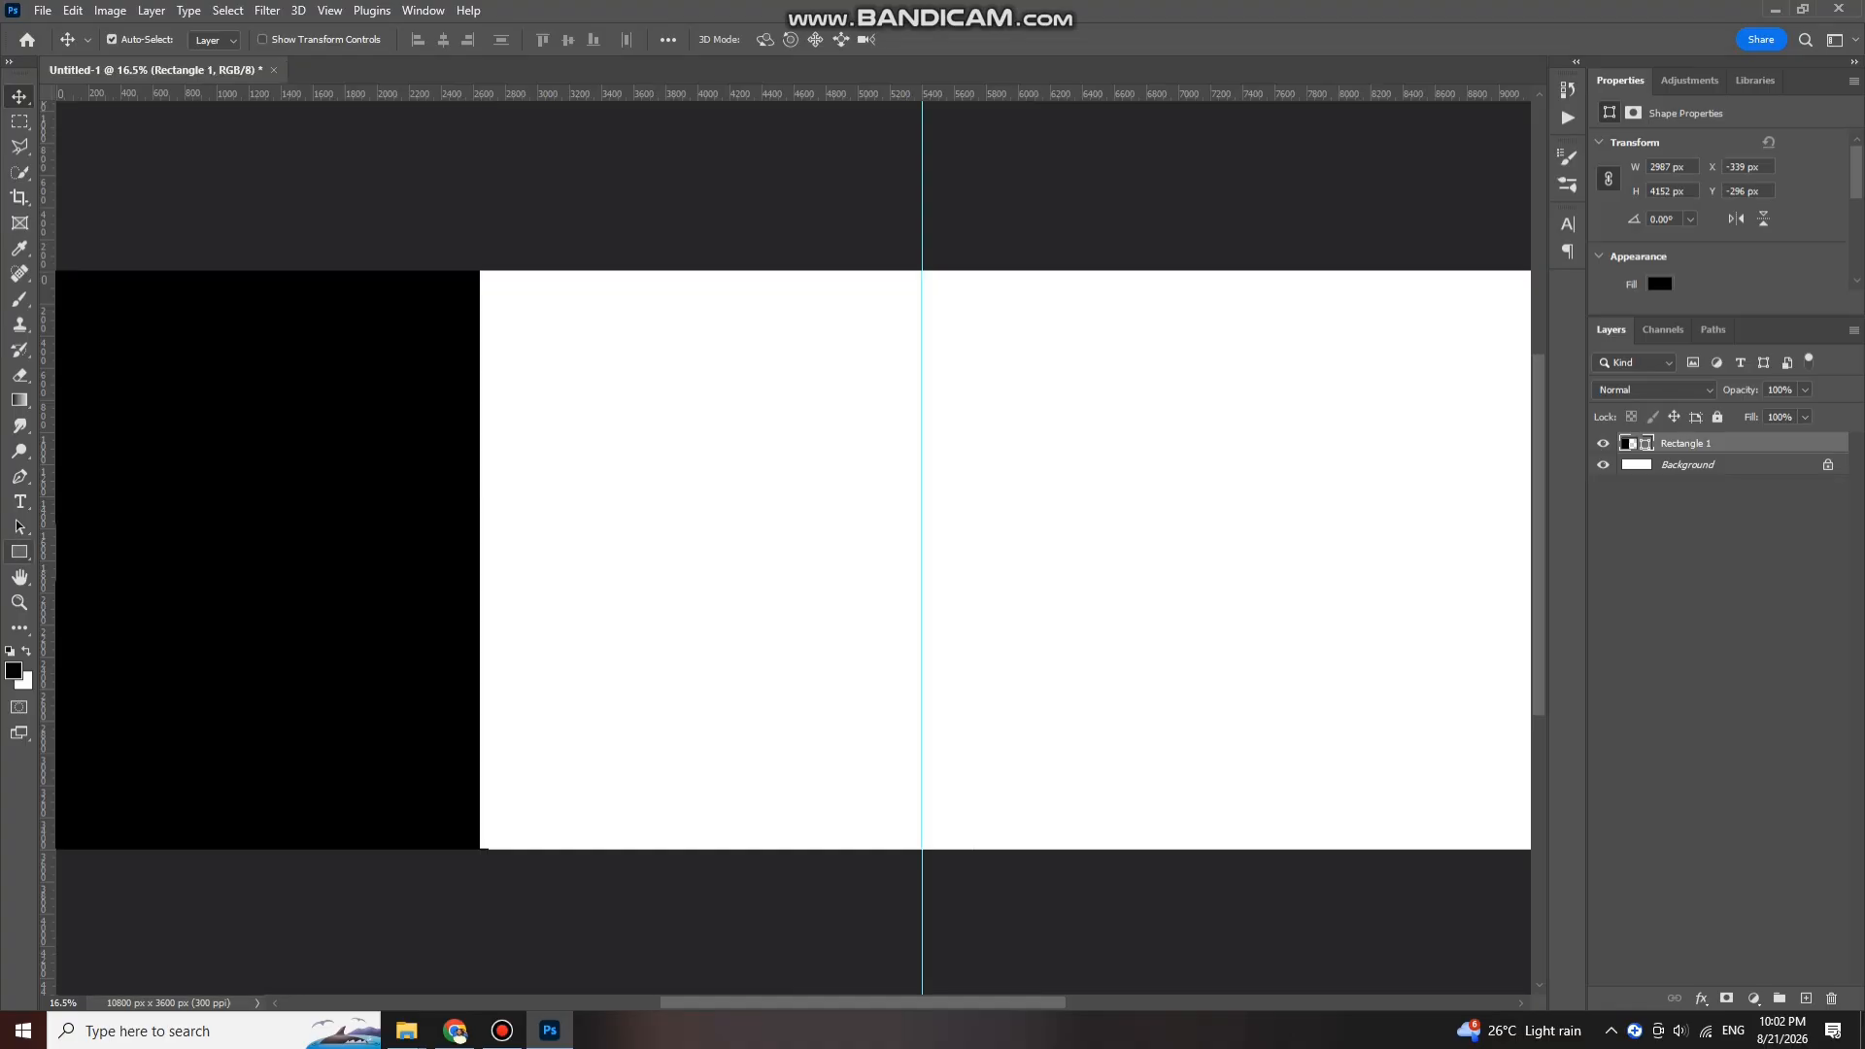
key("u")
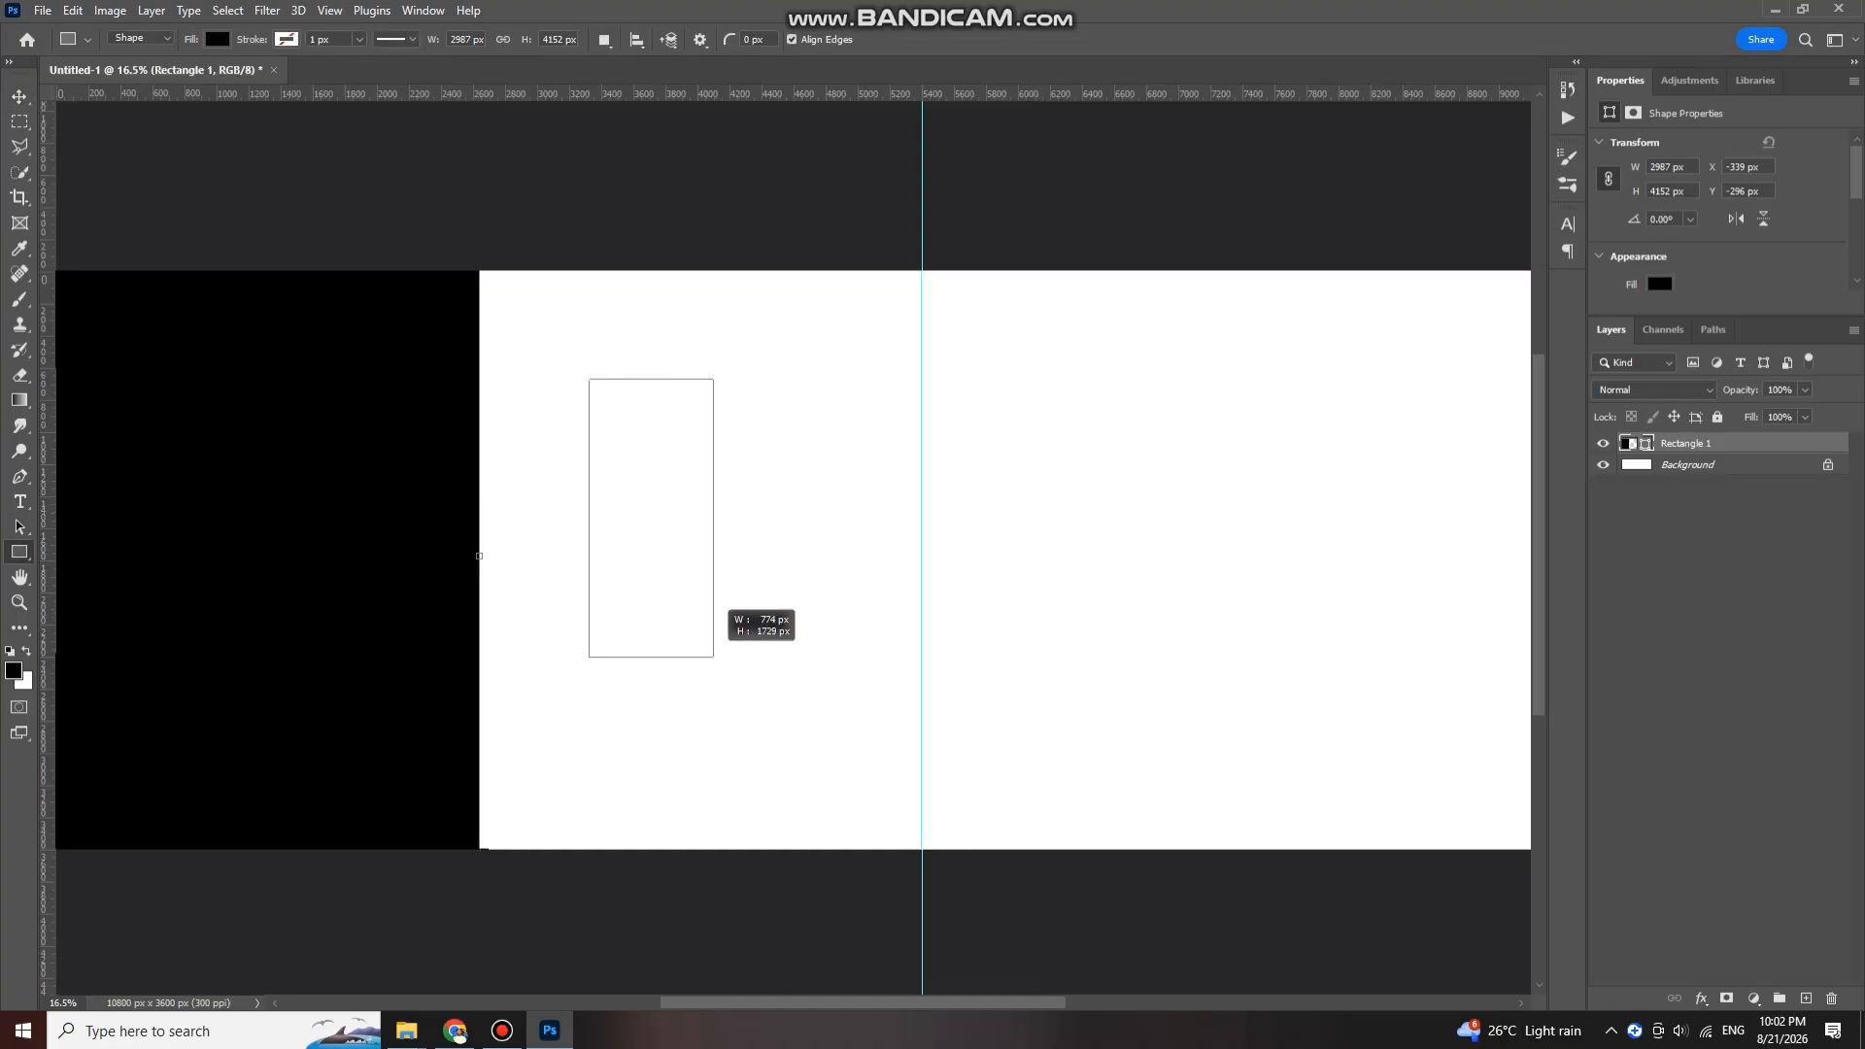
left_click_drag(713, 656, 765, 697)
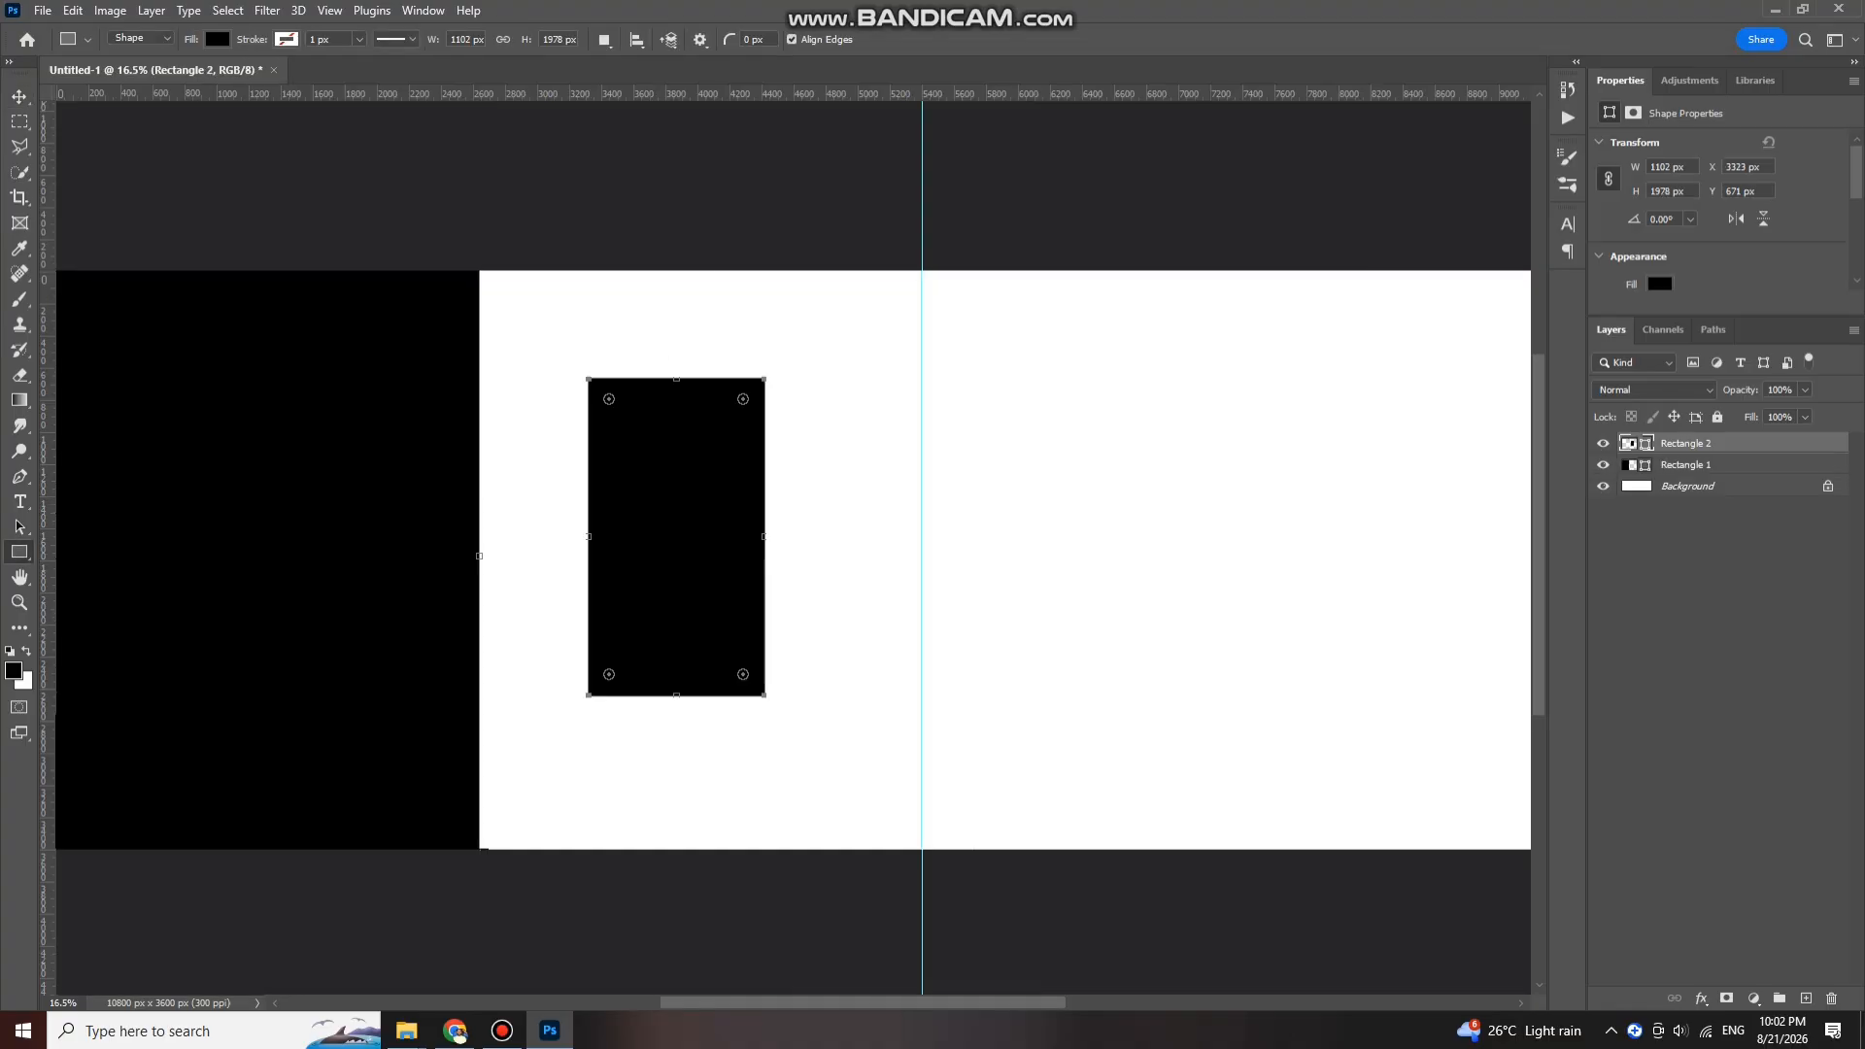
Step: Duplicate the small rectangle, place the copy slightly lower beside it, and narrow the copy to about 750 px
key("v")
left_click_drag(659, 410, 767, 422)
key("ctrl+t")
left_click_drag(870, 514, 814, 513)
key("Return")
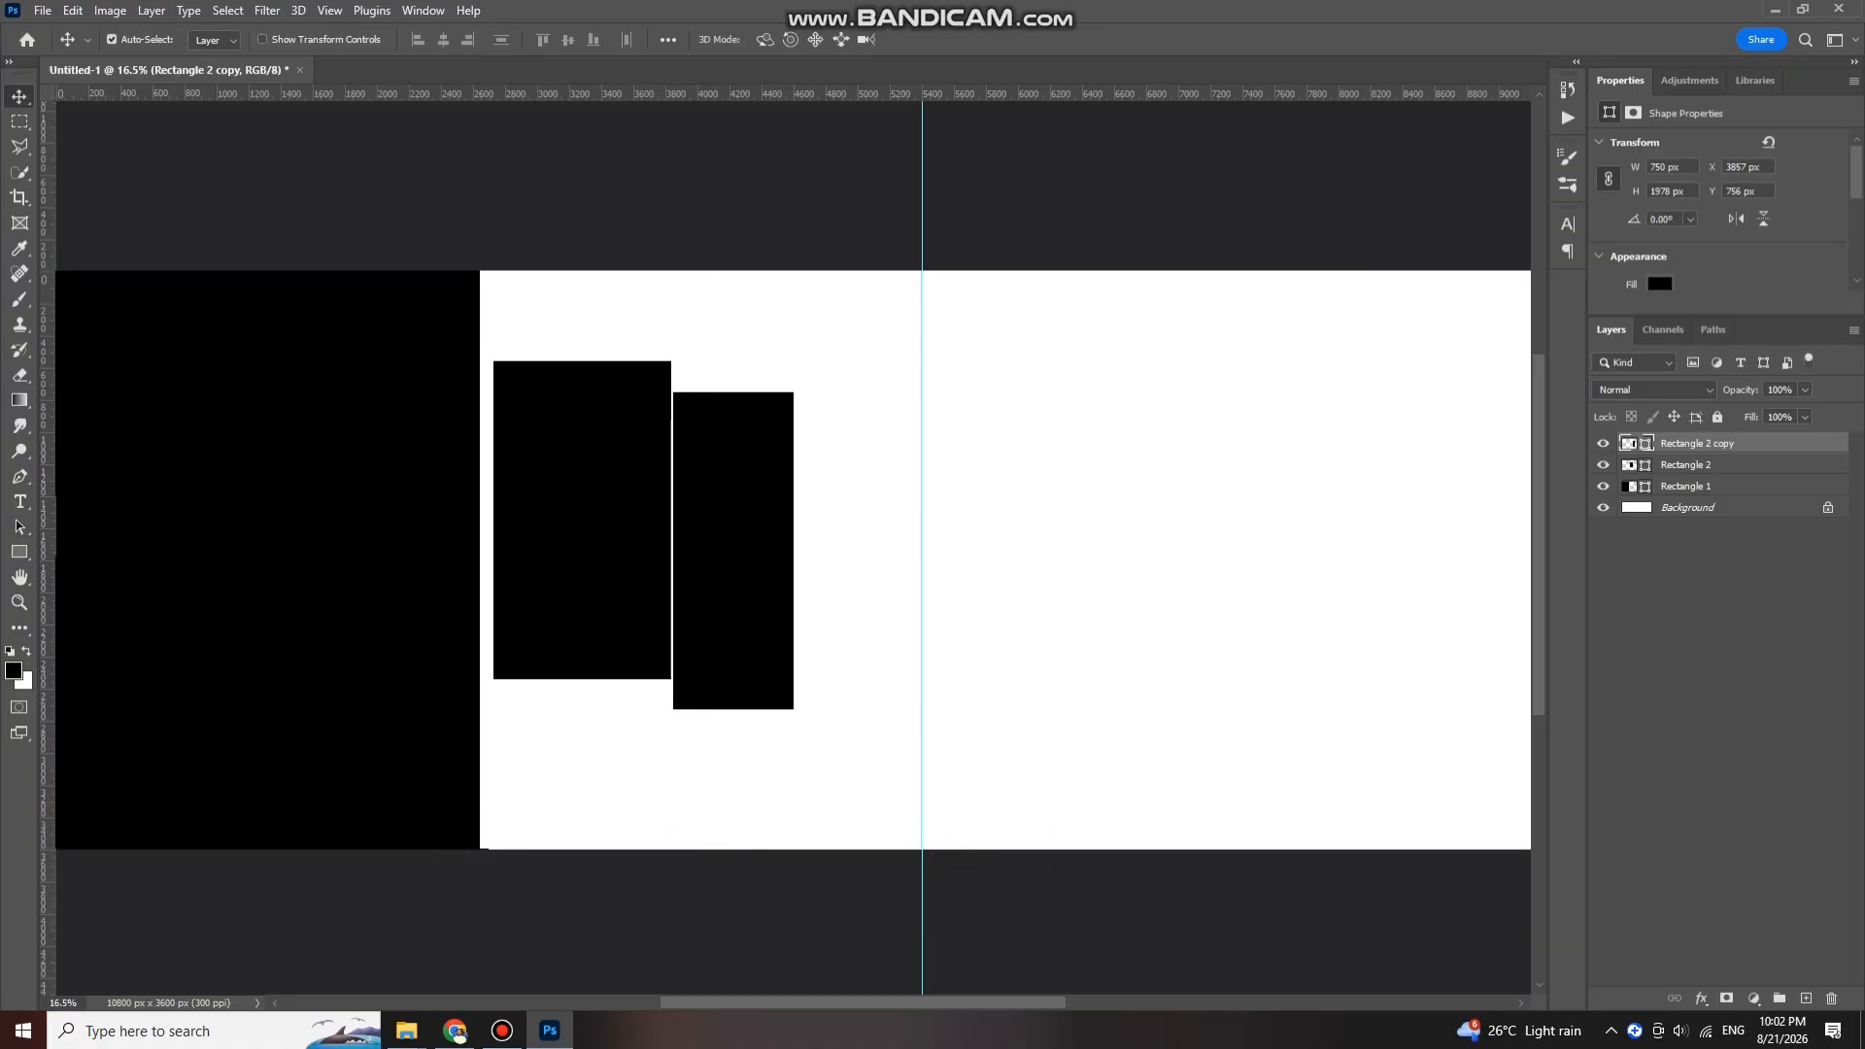
Step: Scale both small rectangles together to about 2499 × 2802 px, filling the gap before the guide down to the canvas's lower edge
left_click(604, 523)
left_click(733, 549, "ctrl+shift")
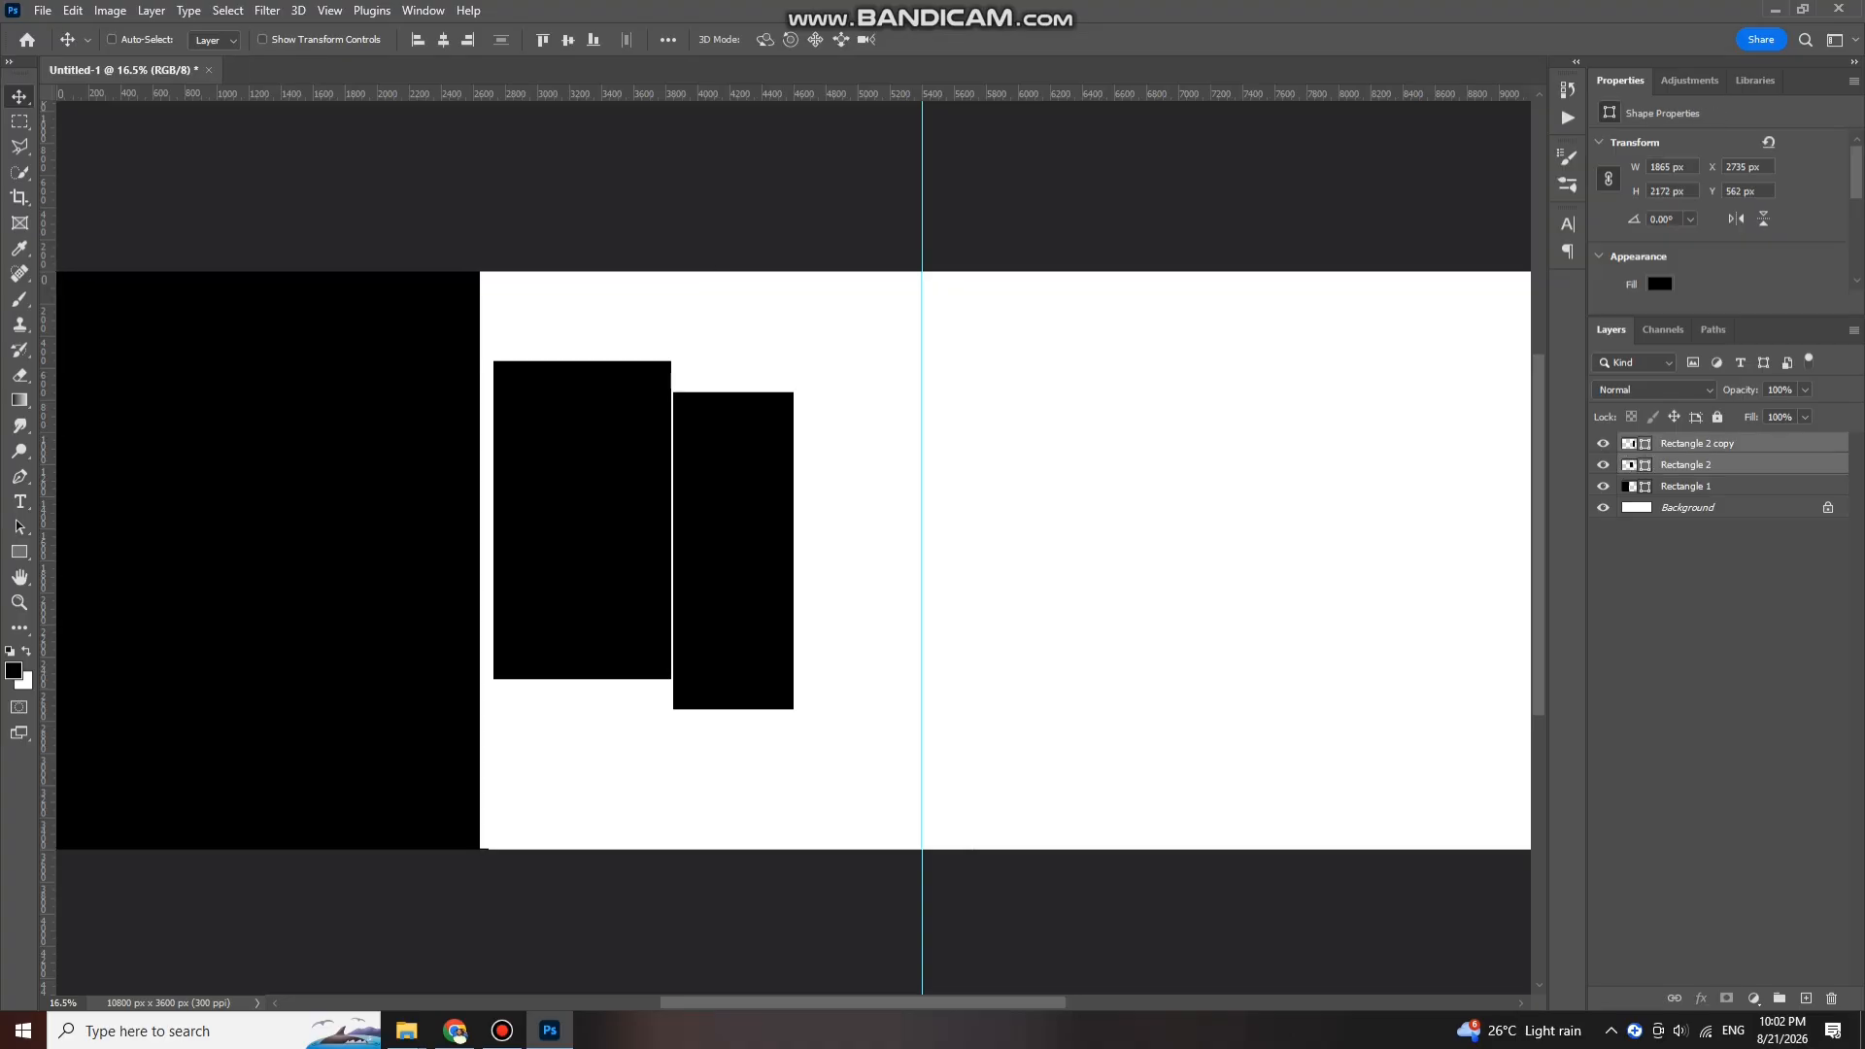
key("ctrl+t")
left_click_drag(794, 709, 881, 812)
left_click_drag(820, 753, 830, 785)
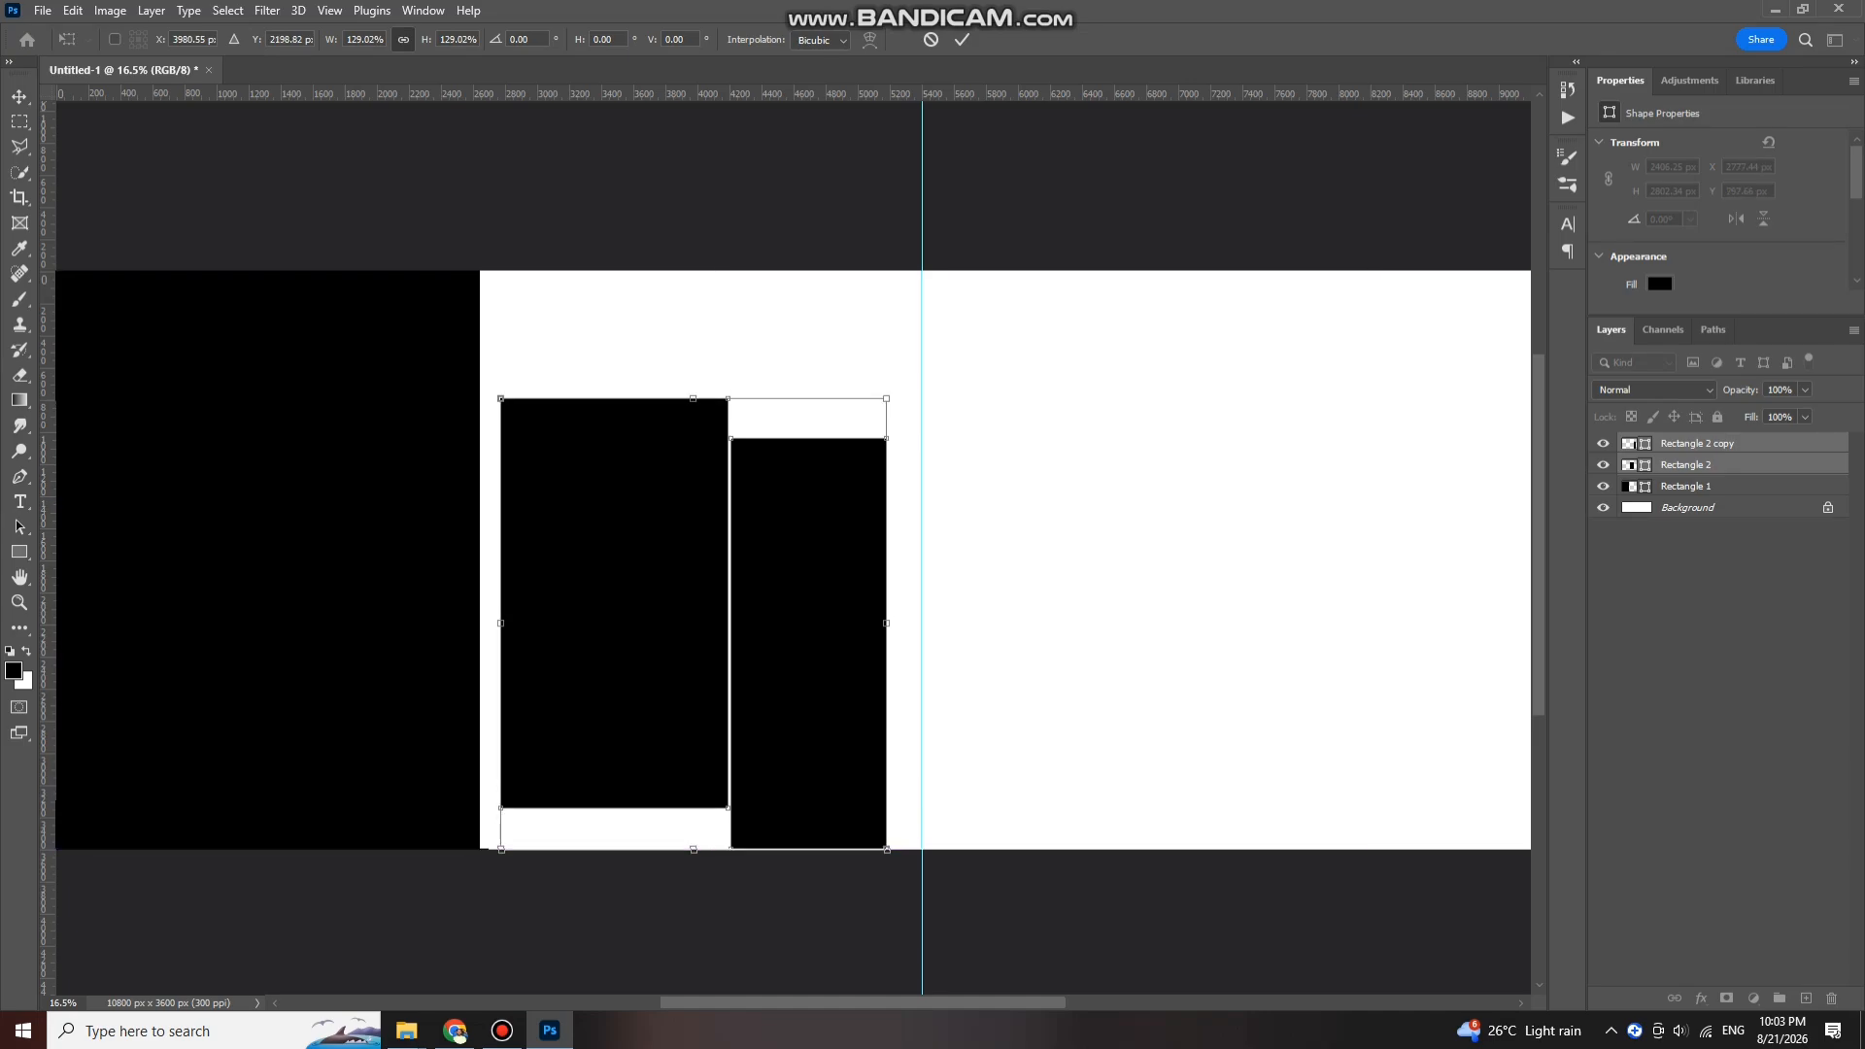
left_click_drag(886, 622, 880, 623)
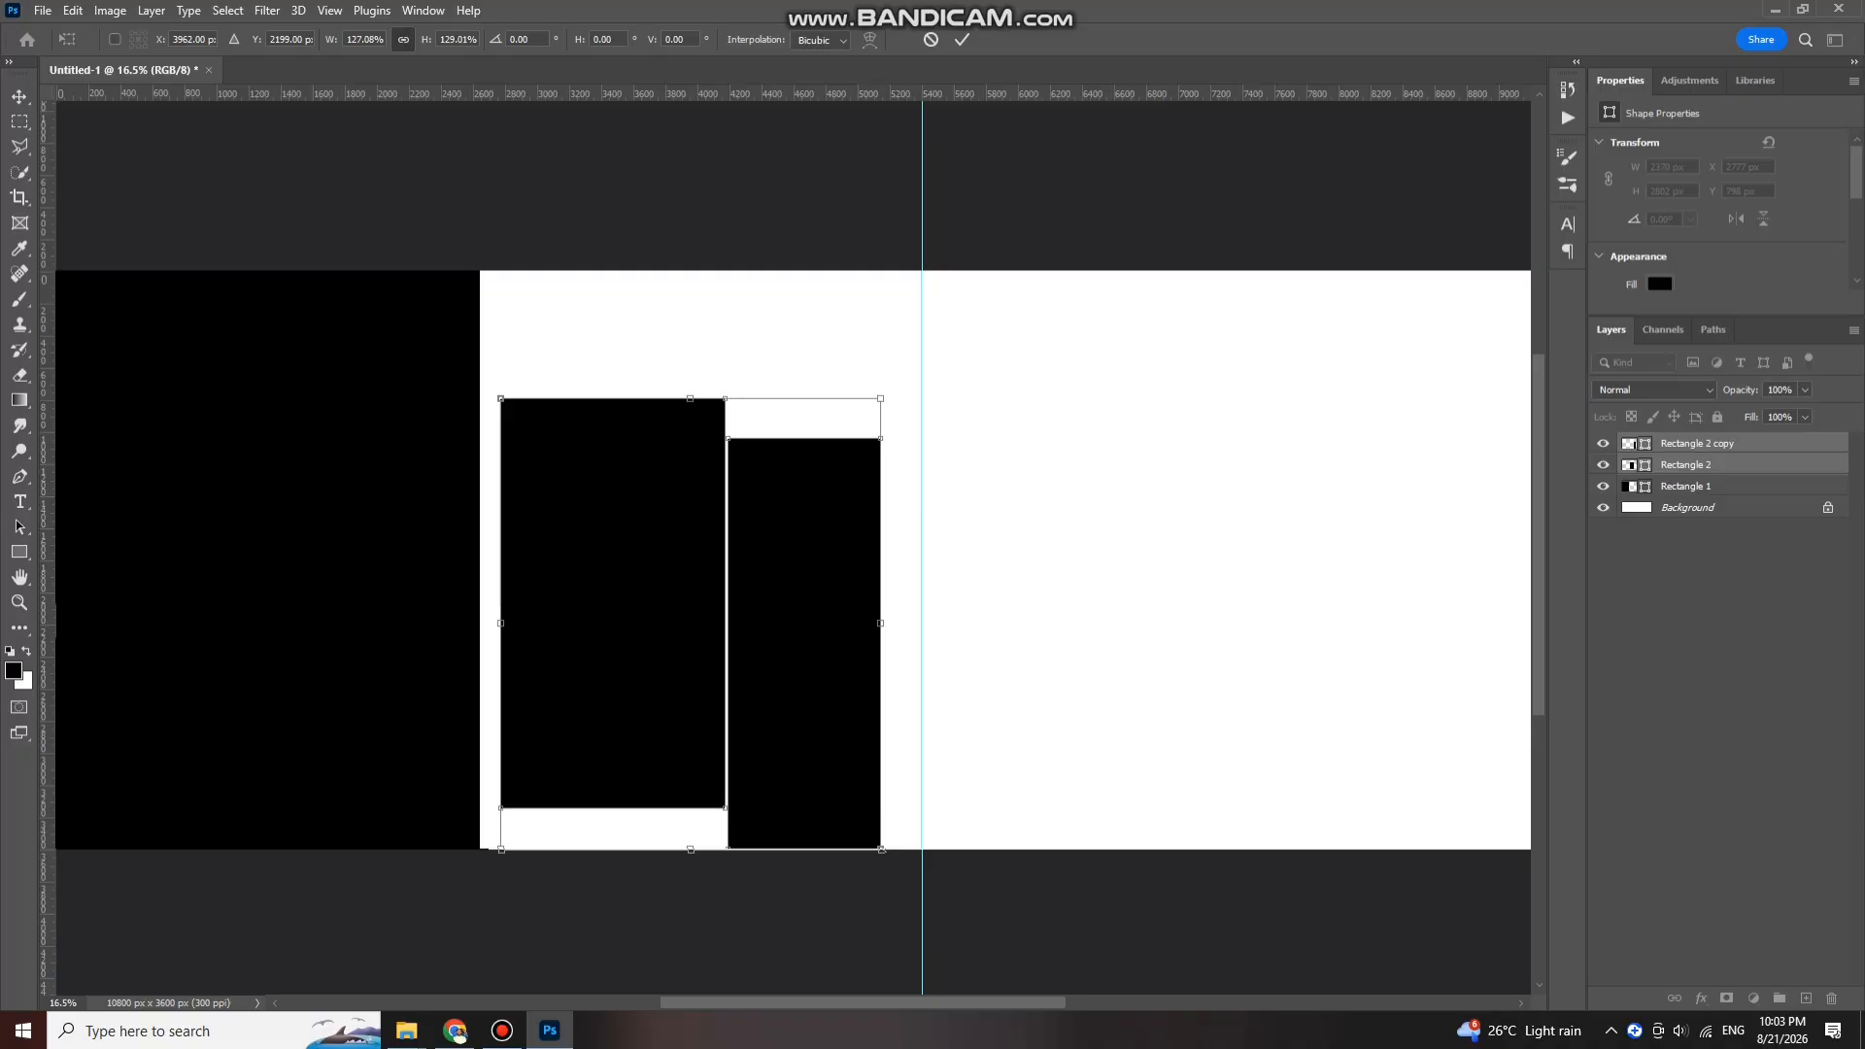
left_click_drag(500, 622, 480, 622)
key("Return")
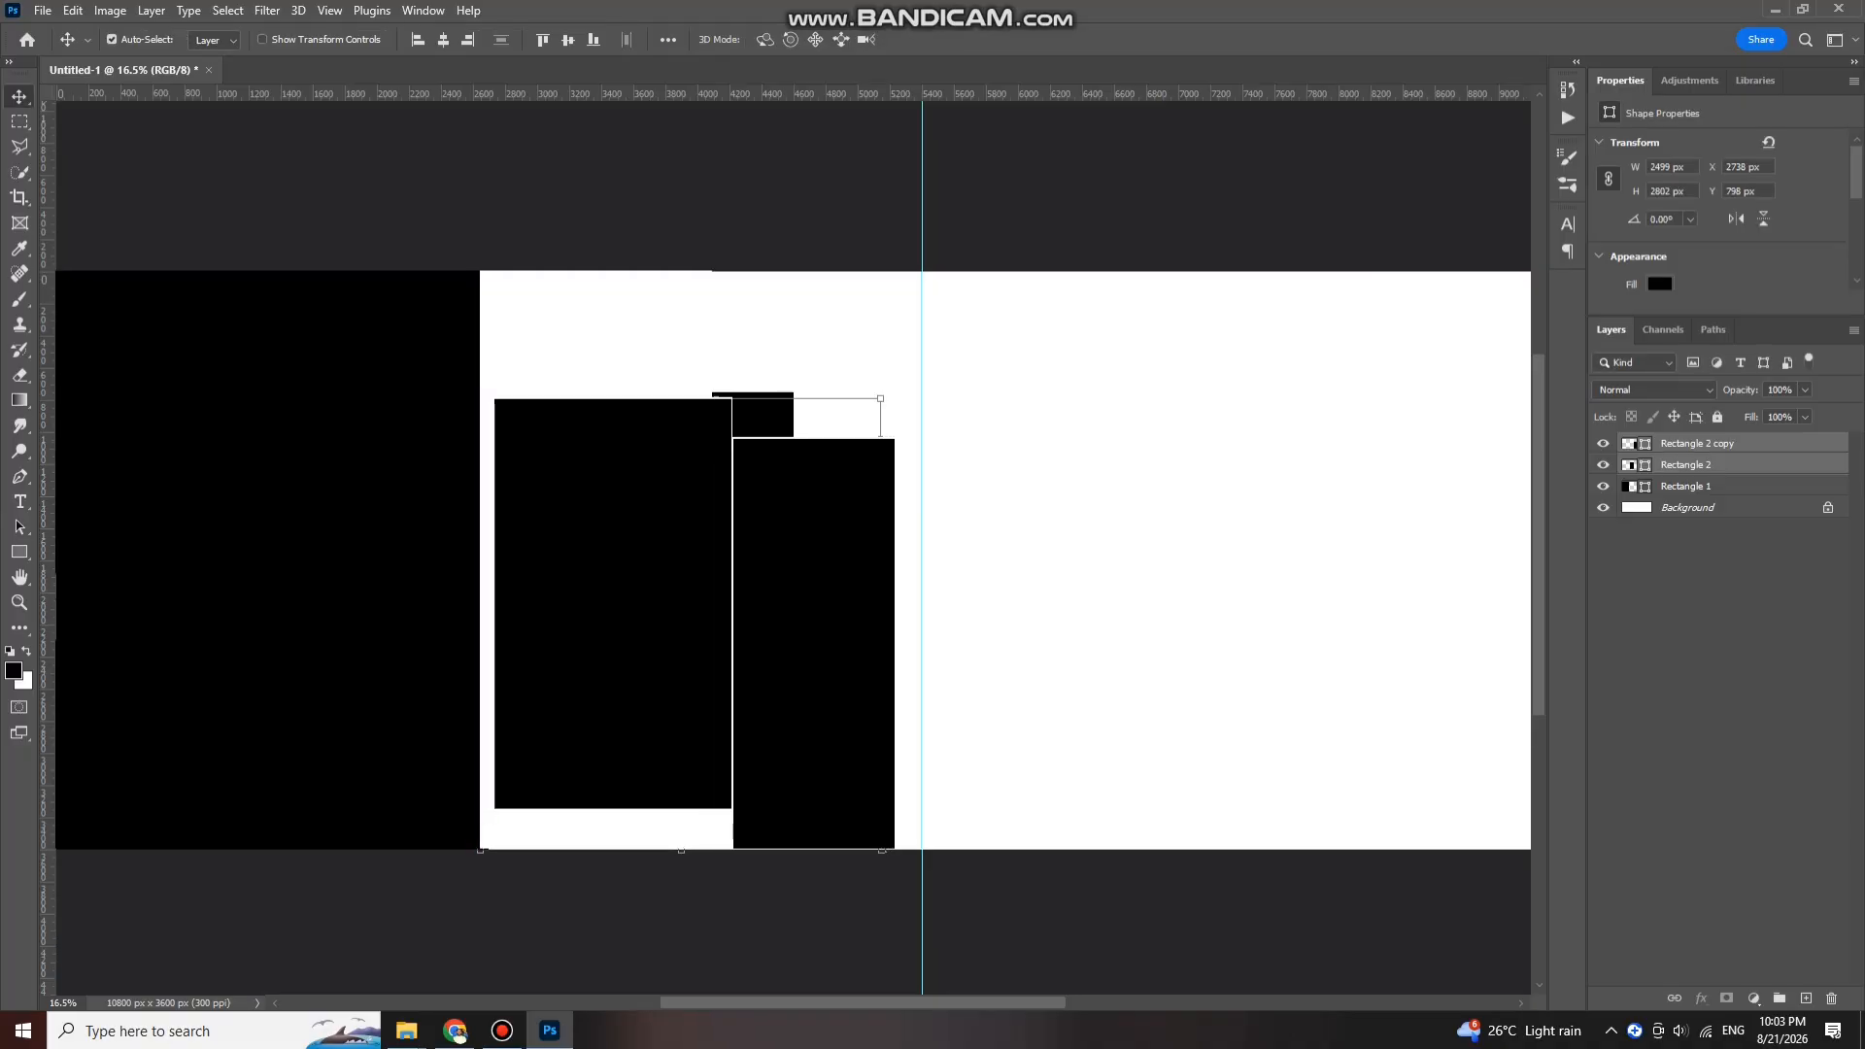
Step: Shift the large rectangle to X -279 px and the two smaller rectangles together to X 2756 px
left_click(1686, 487)
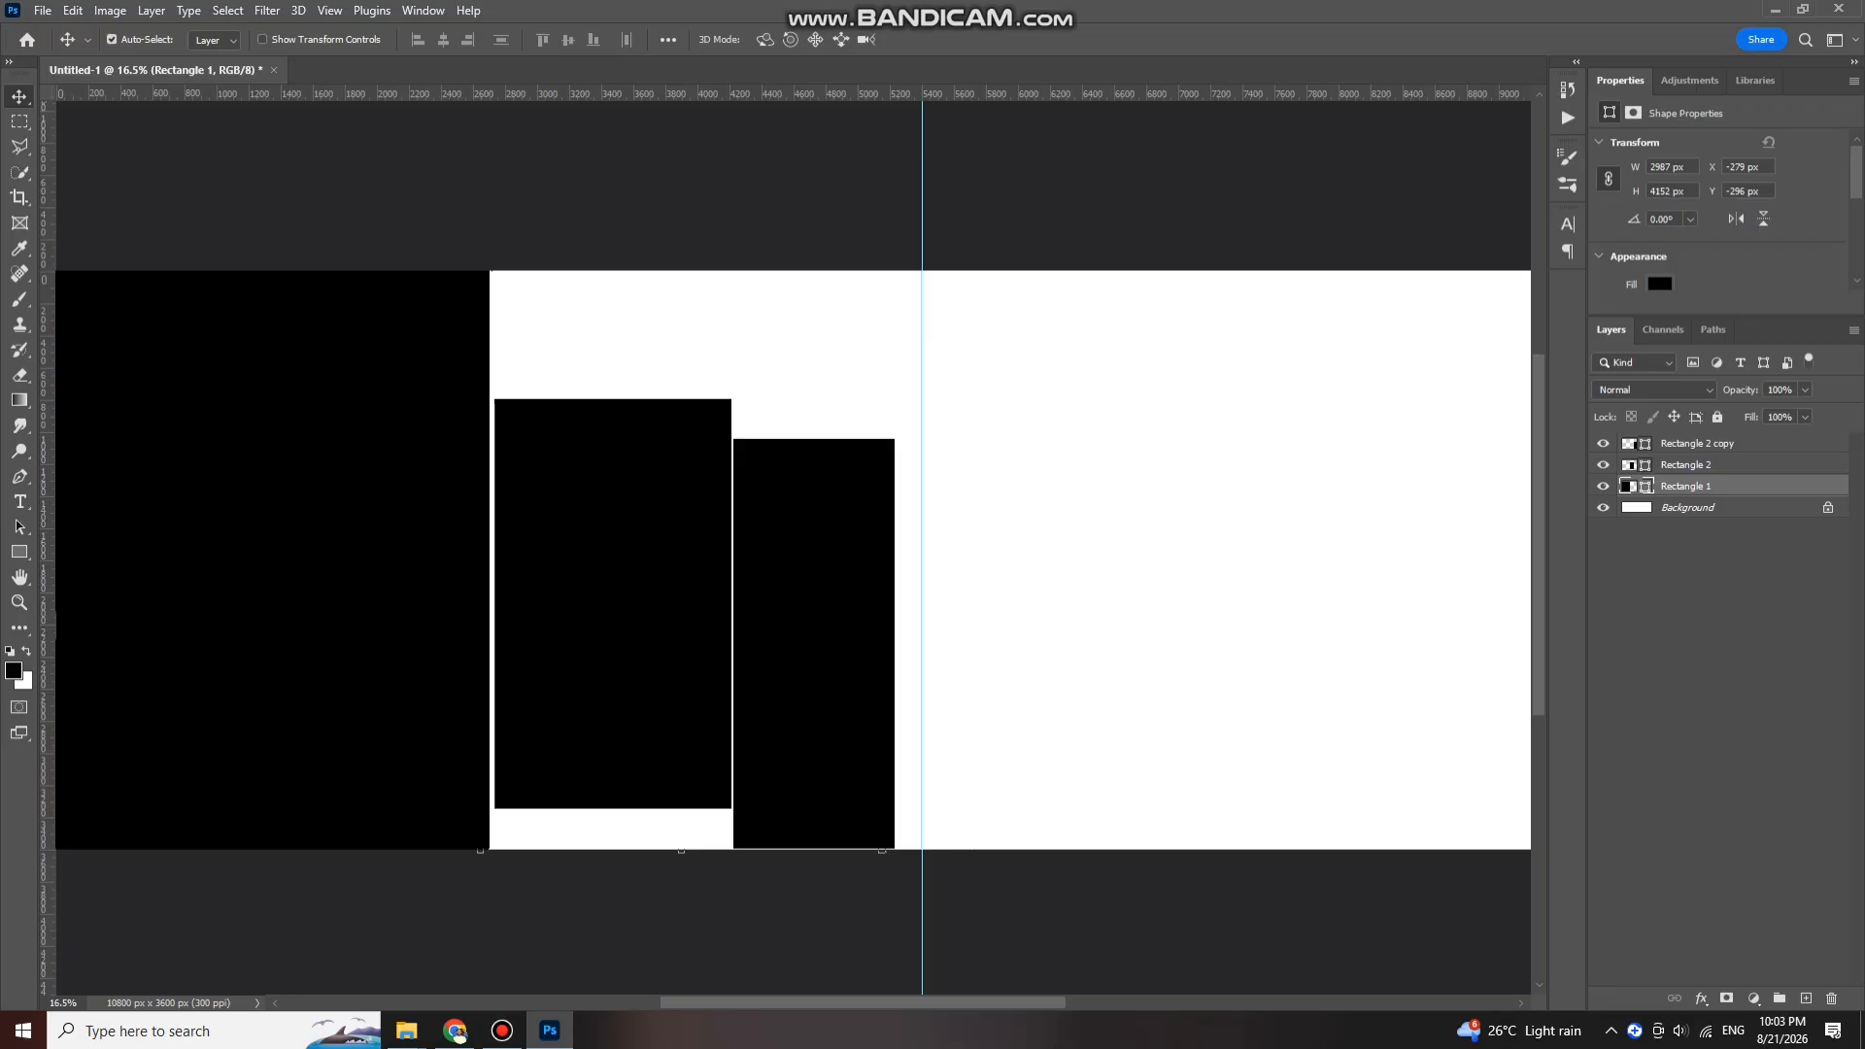
left_click(1686, 465)
left_click(1696, 444, "ctrl")
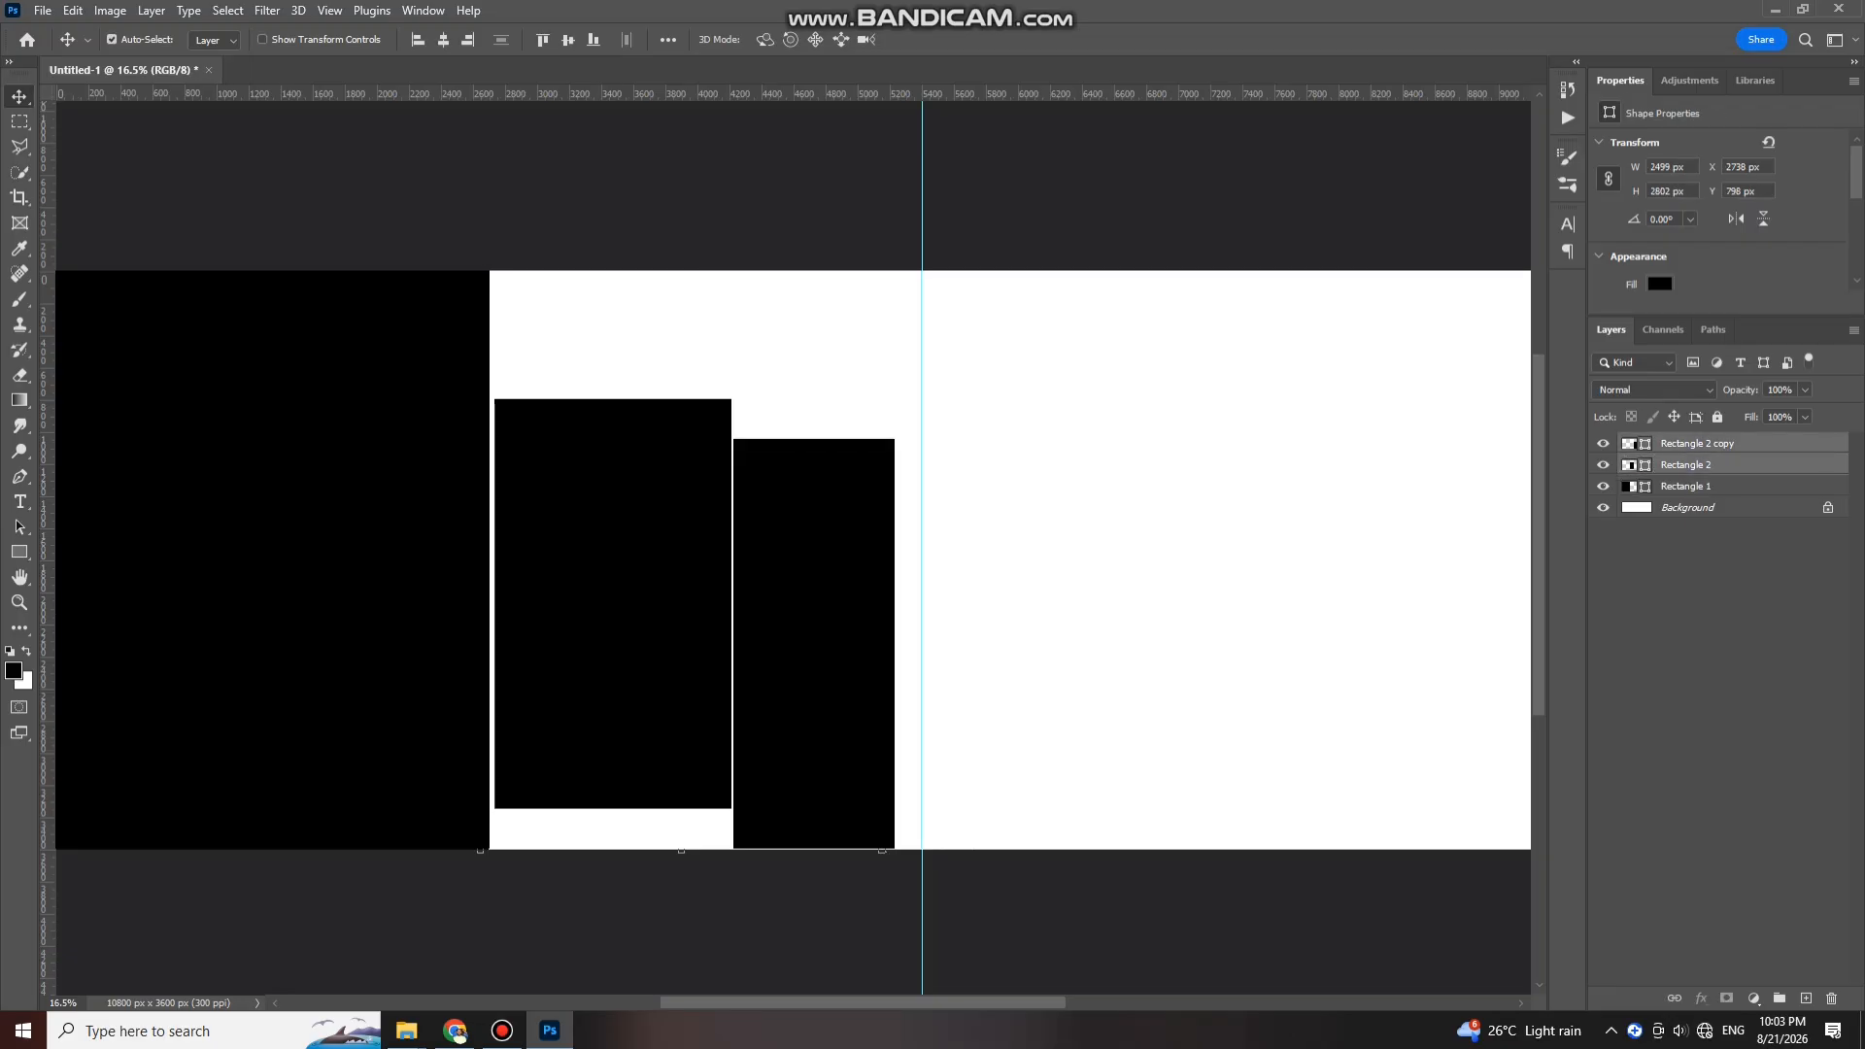
scroll(976, 456, "down", 2)
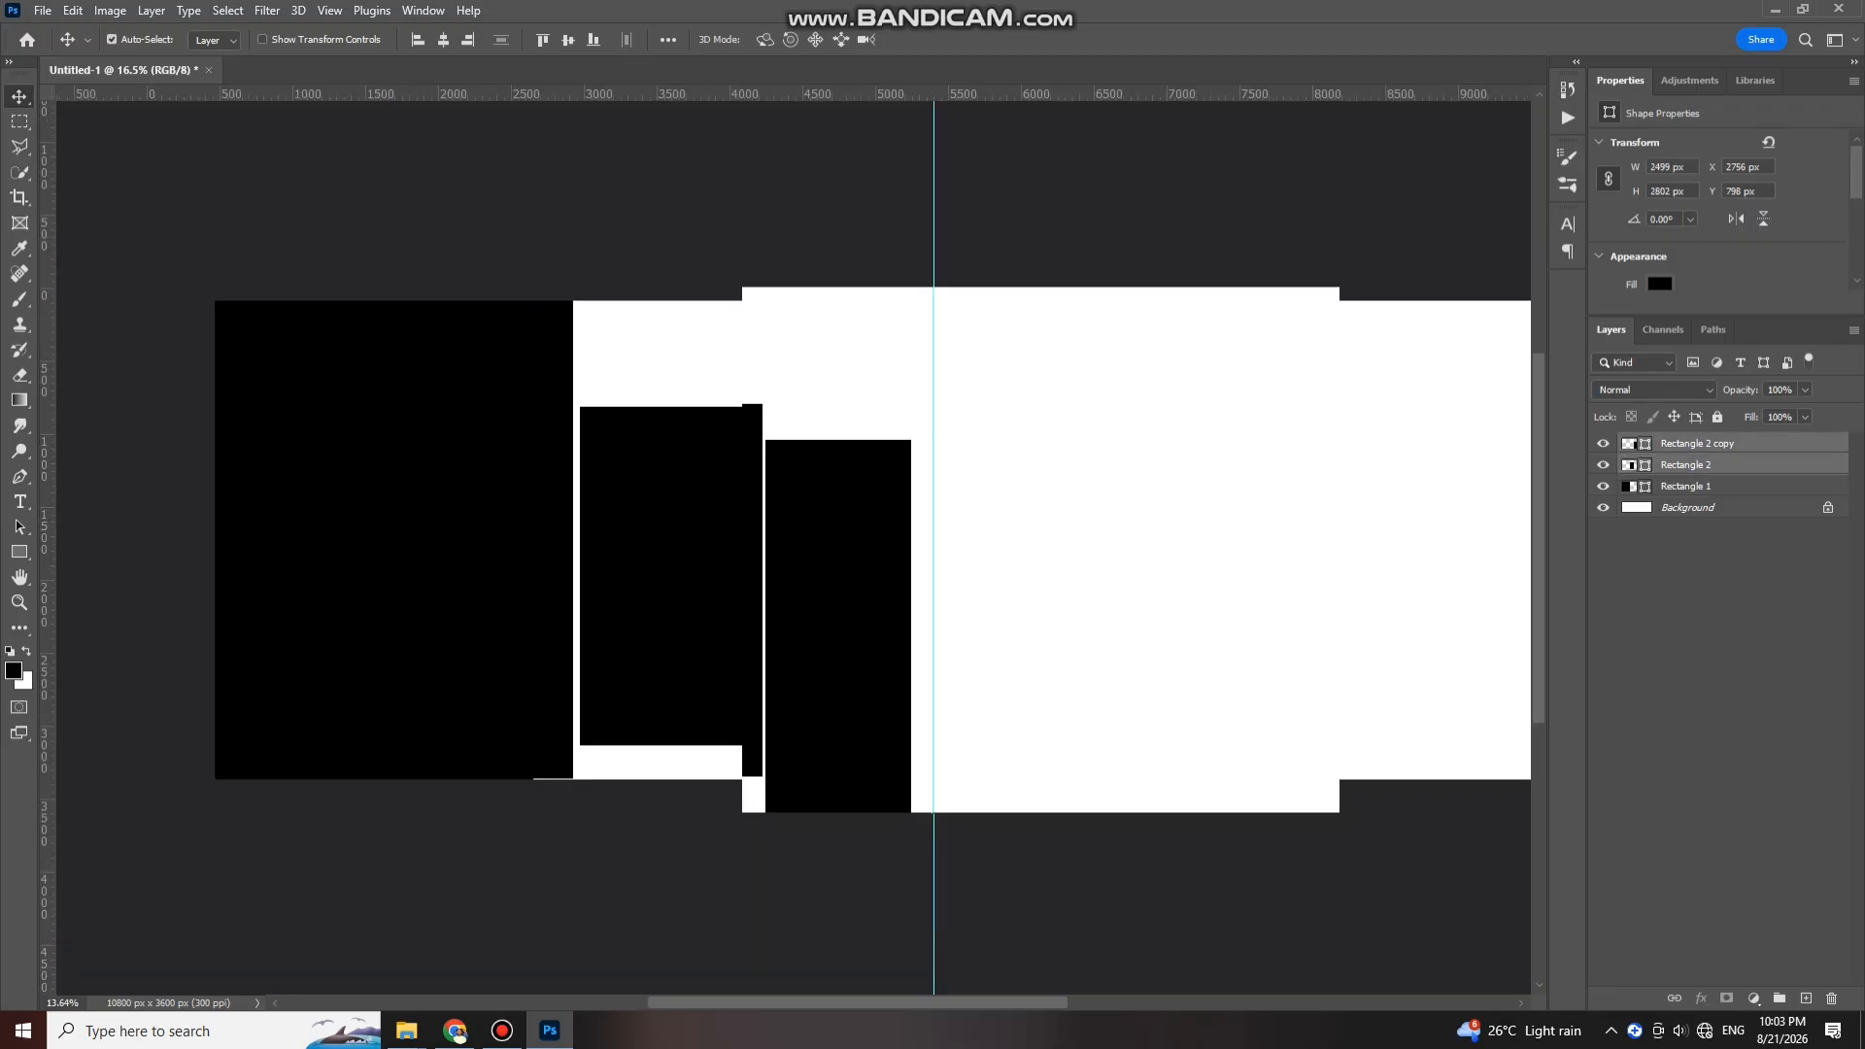
scroll(976, 457, "up", 3)
scroll(976, 456, "up", 1)
Step: Duplicate the narrow rectangle's layer and move the lower of the two layers up to about Y 940 px
left_click(976, 457)
left_click(804, 631)
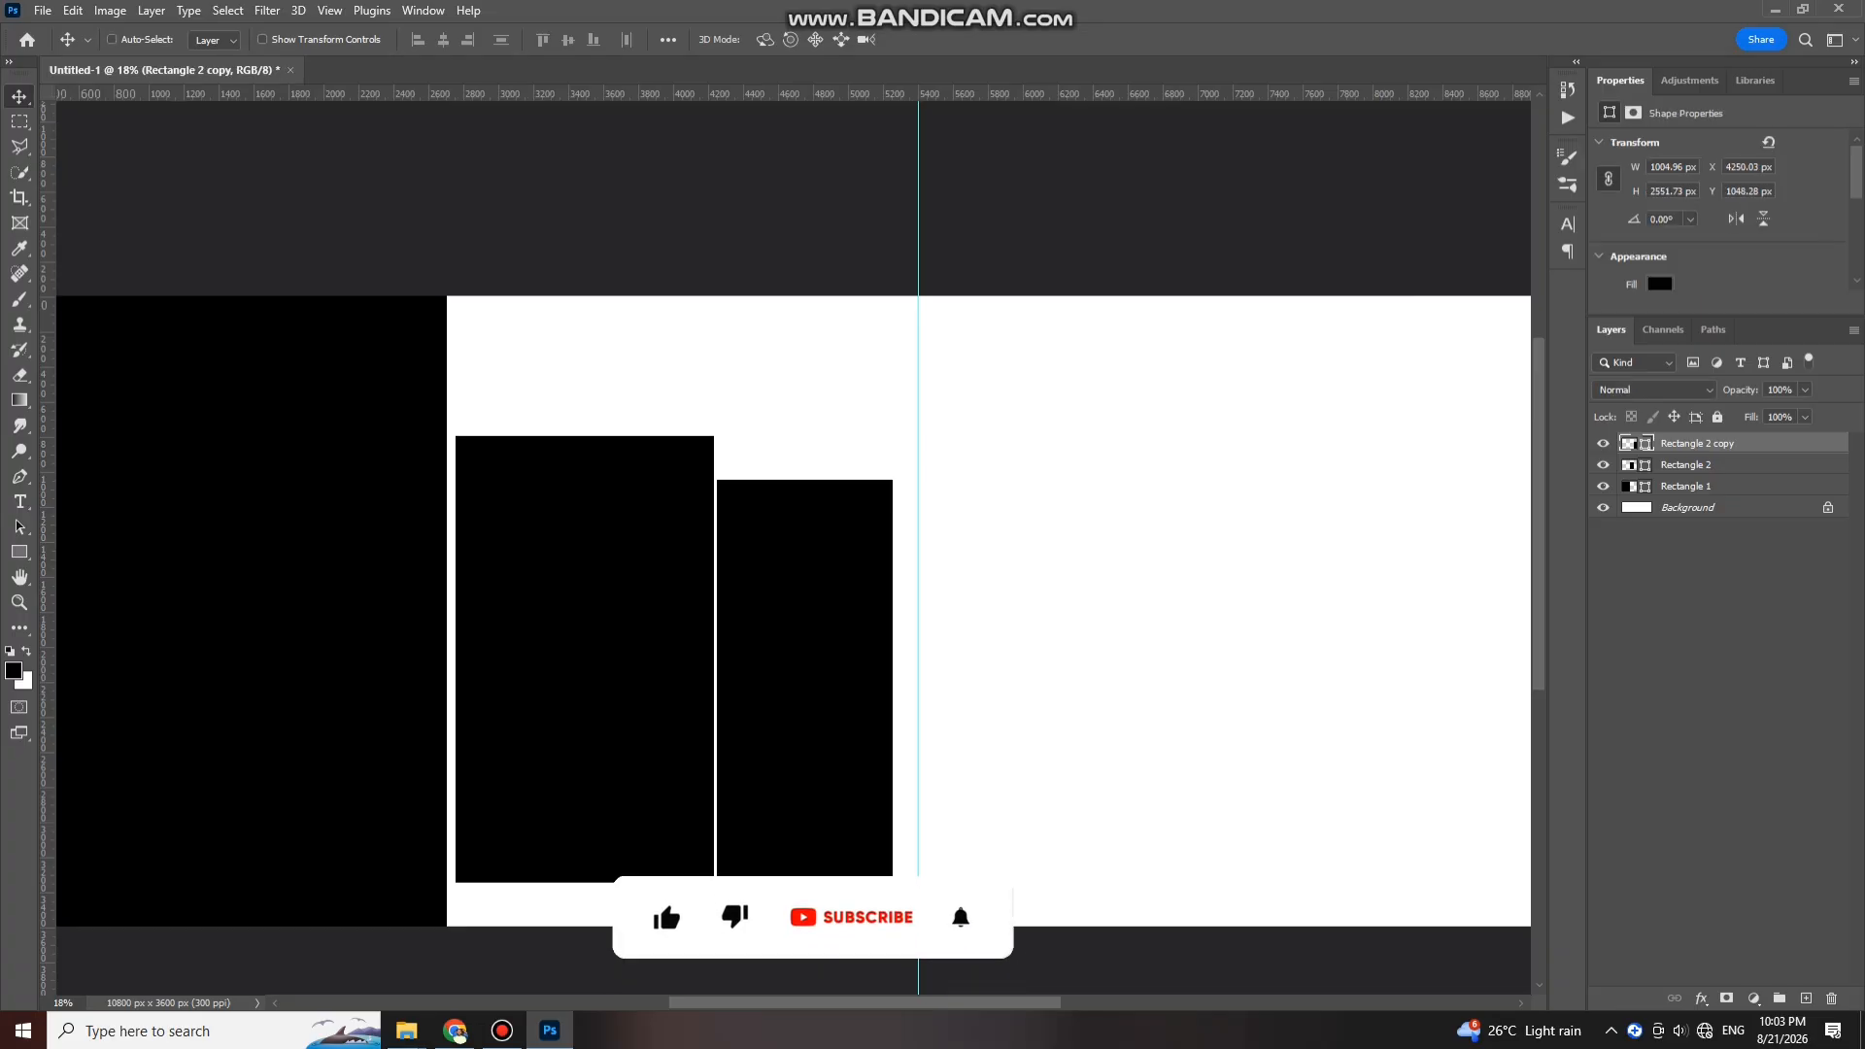
key("ctrl+j")
left_click_drag(805, 631, 804, 630)
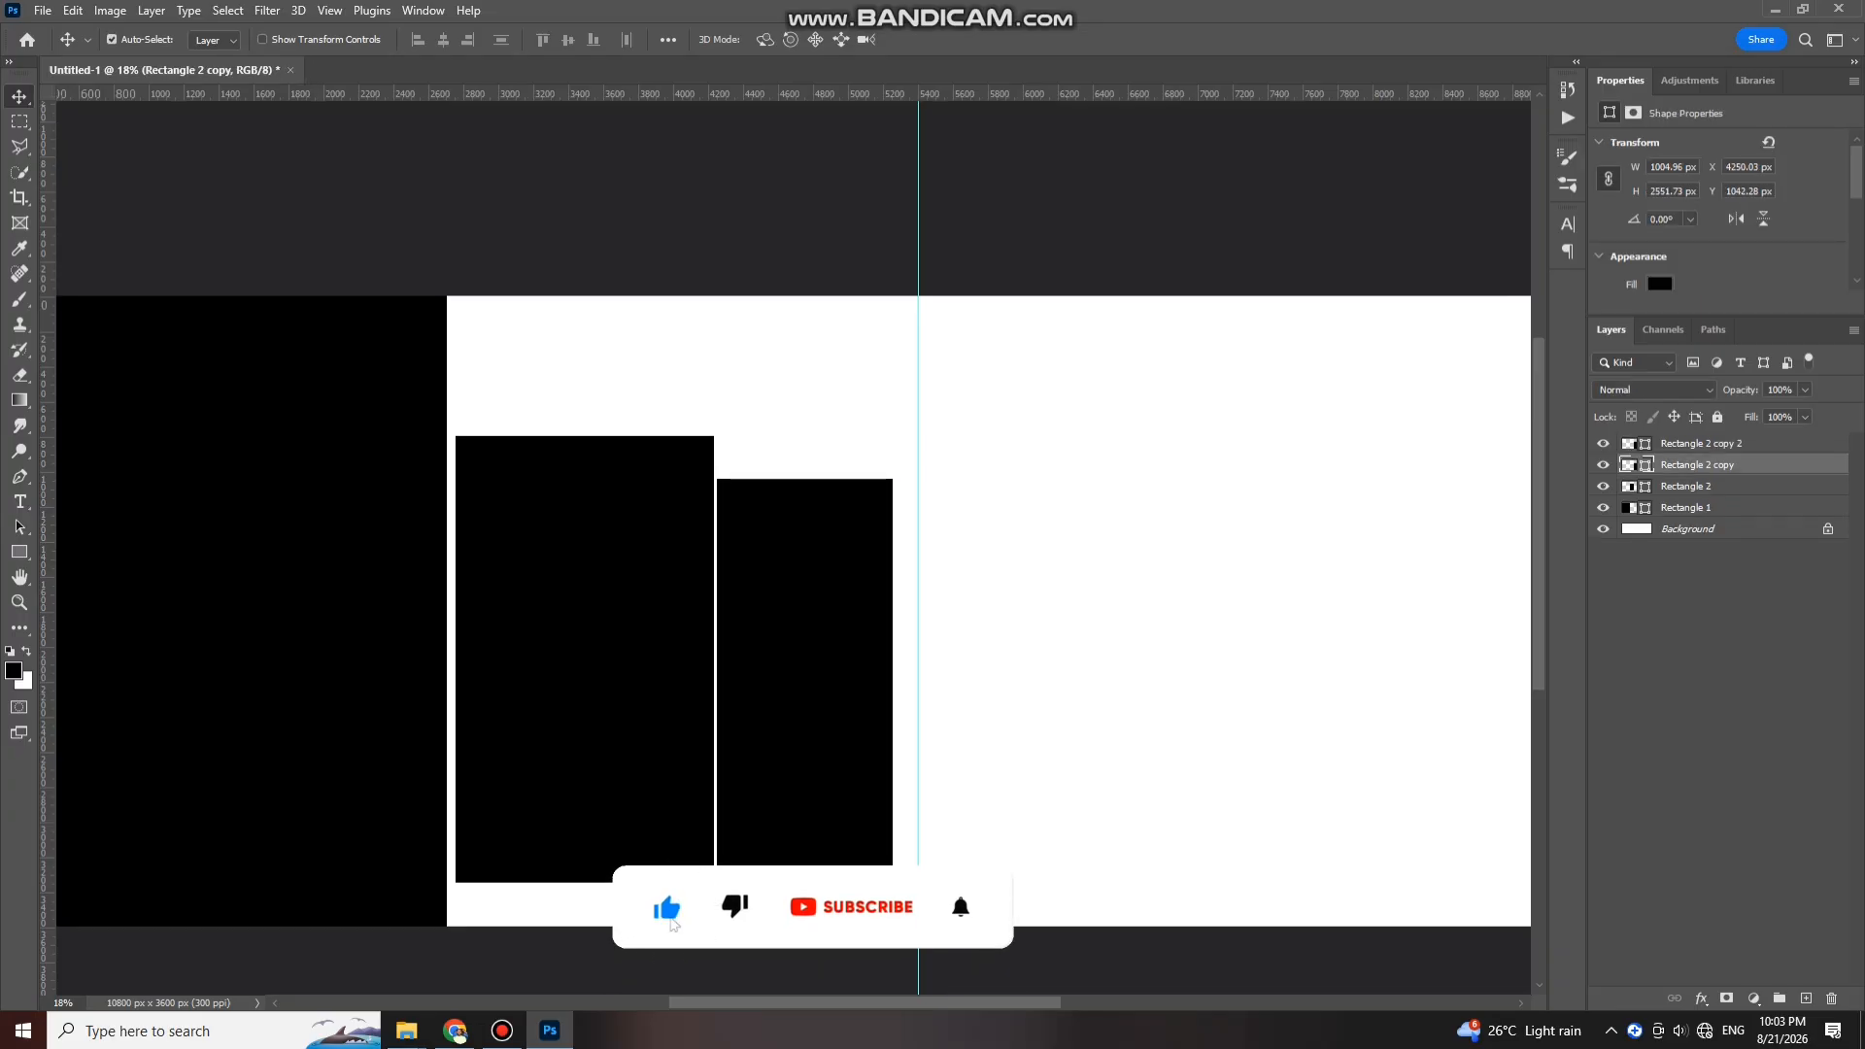
key("shift+Up")
key("shift+Up")
key("shift+Up")
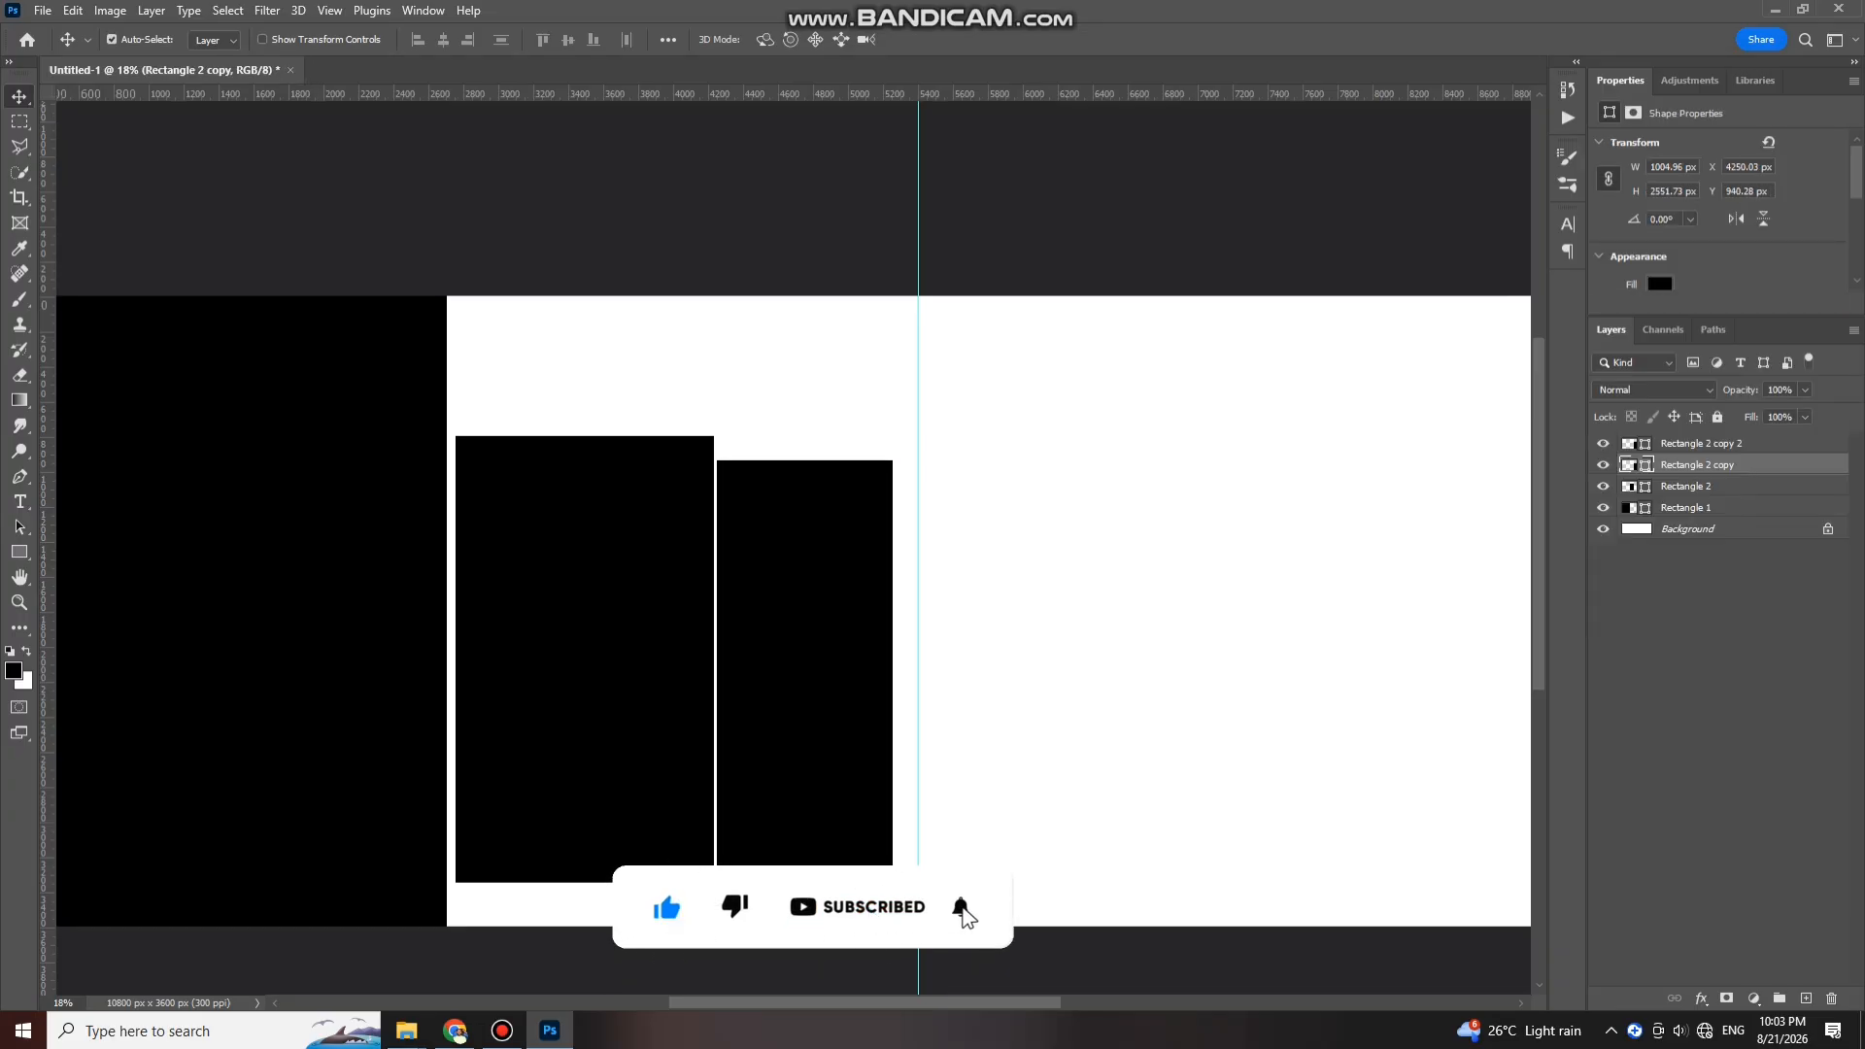
Step: Set the lower narrow rectangle's opacity to 24% and move it up past the canvas's upper edge, to about Y -60 px
left_click_drag(1753, 413, 1736, 413)
left_click(1660, 284)
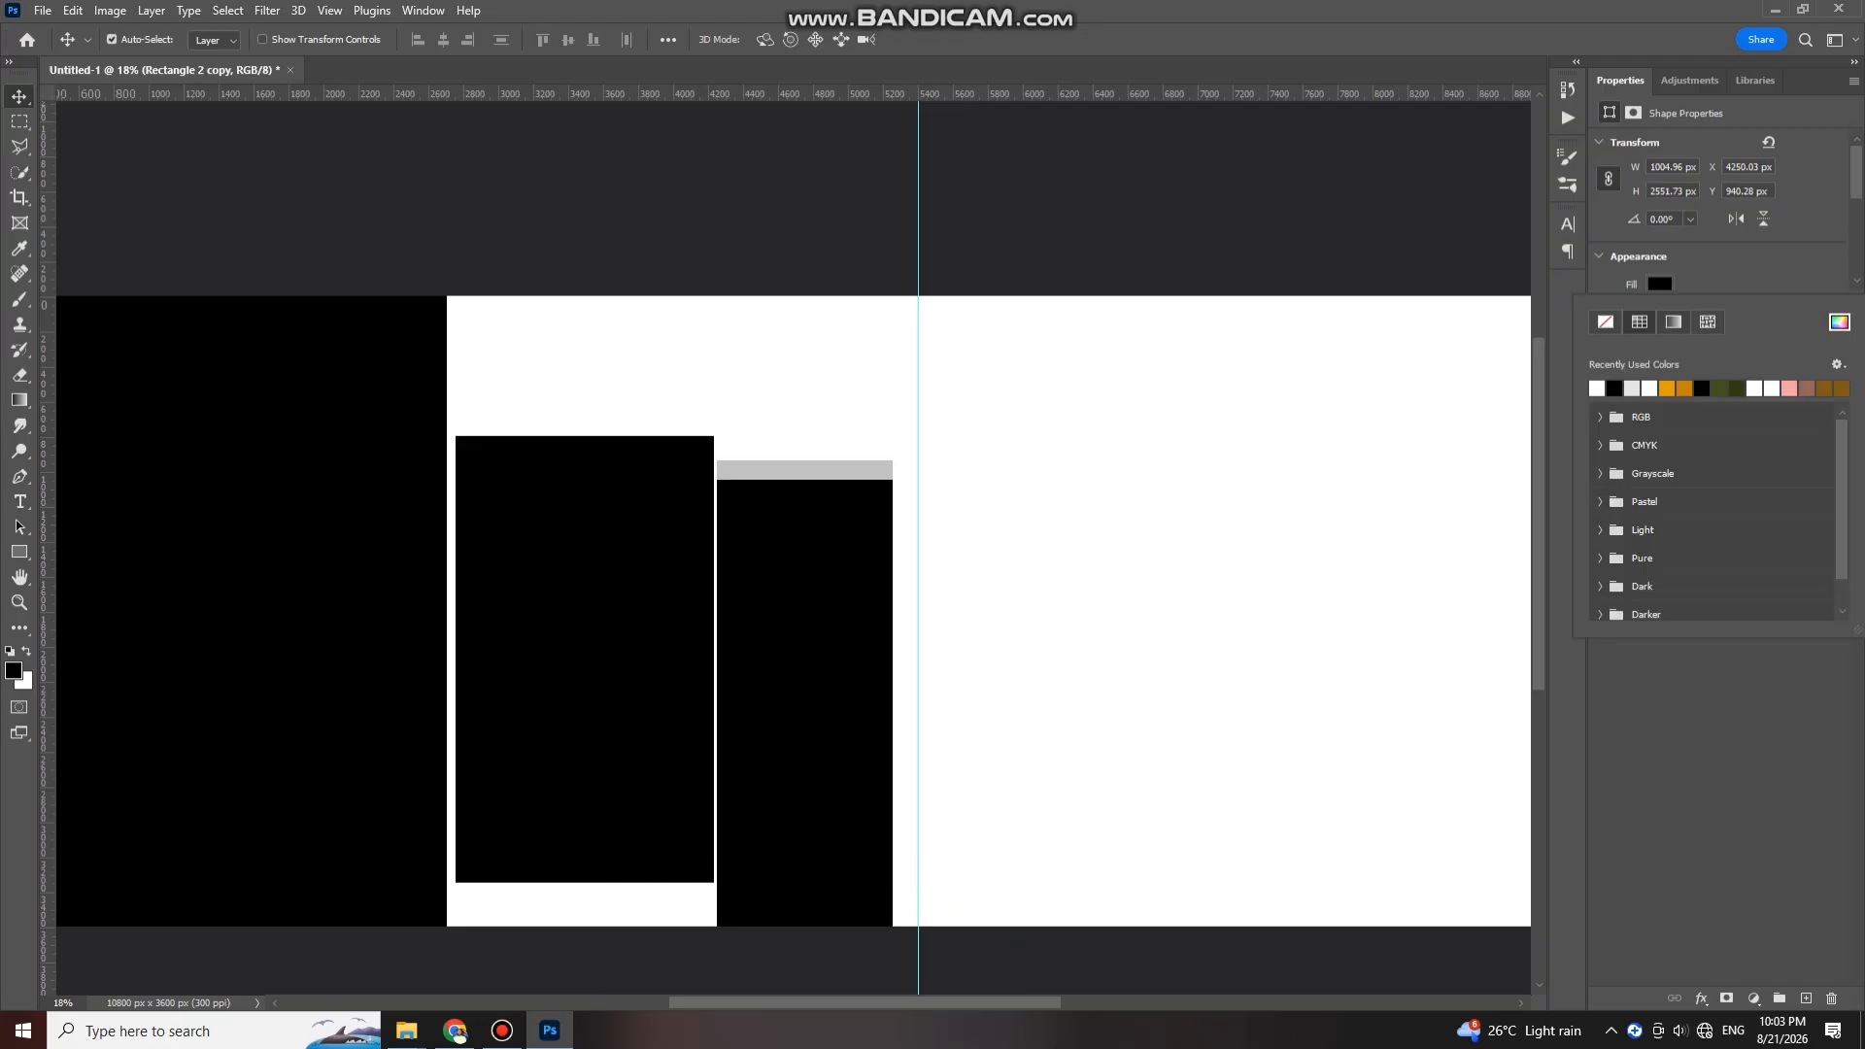
left_click_drag(804, 470, 810, 306)
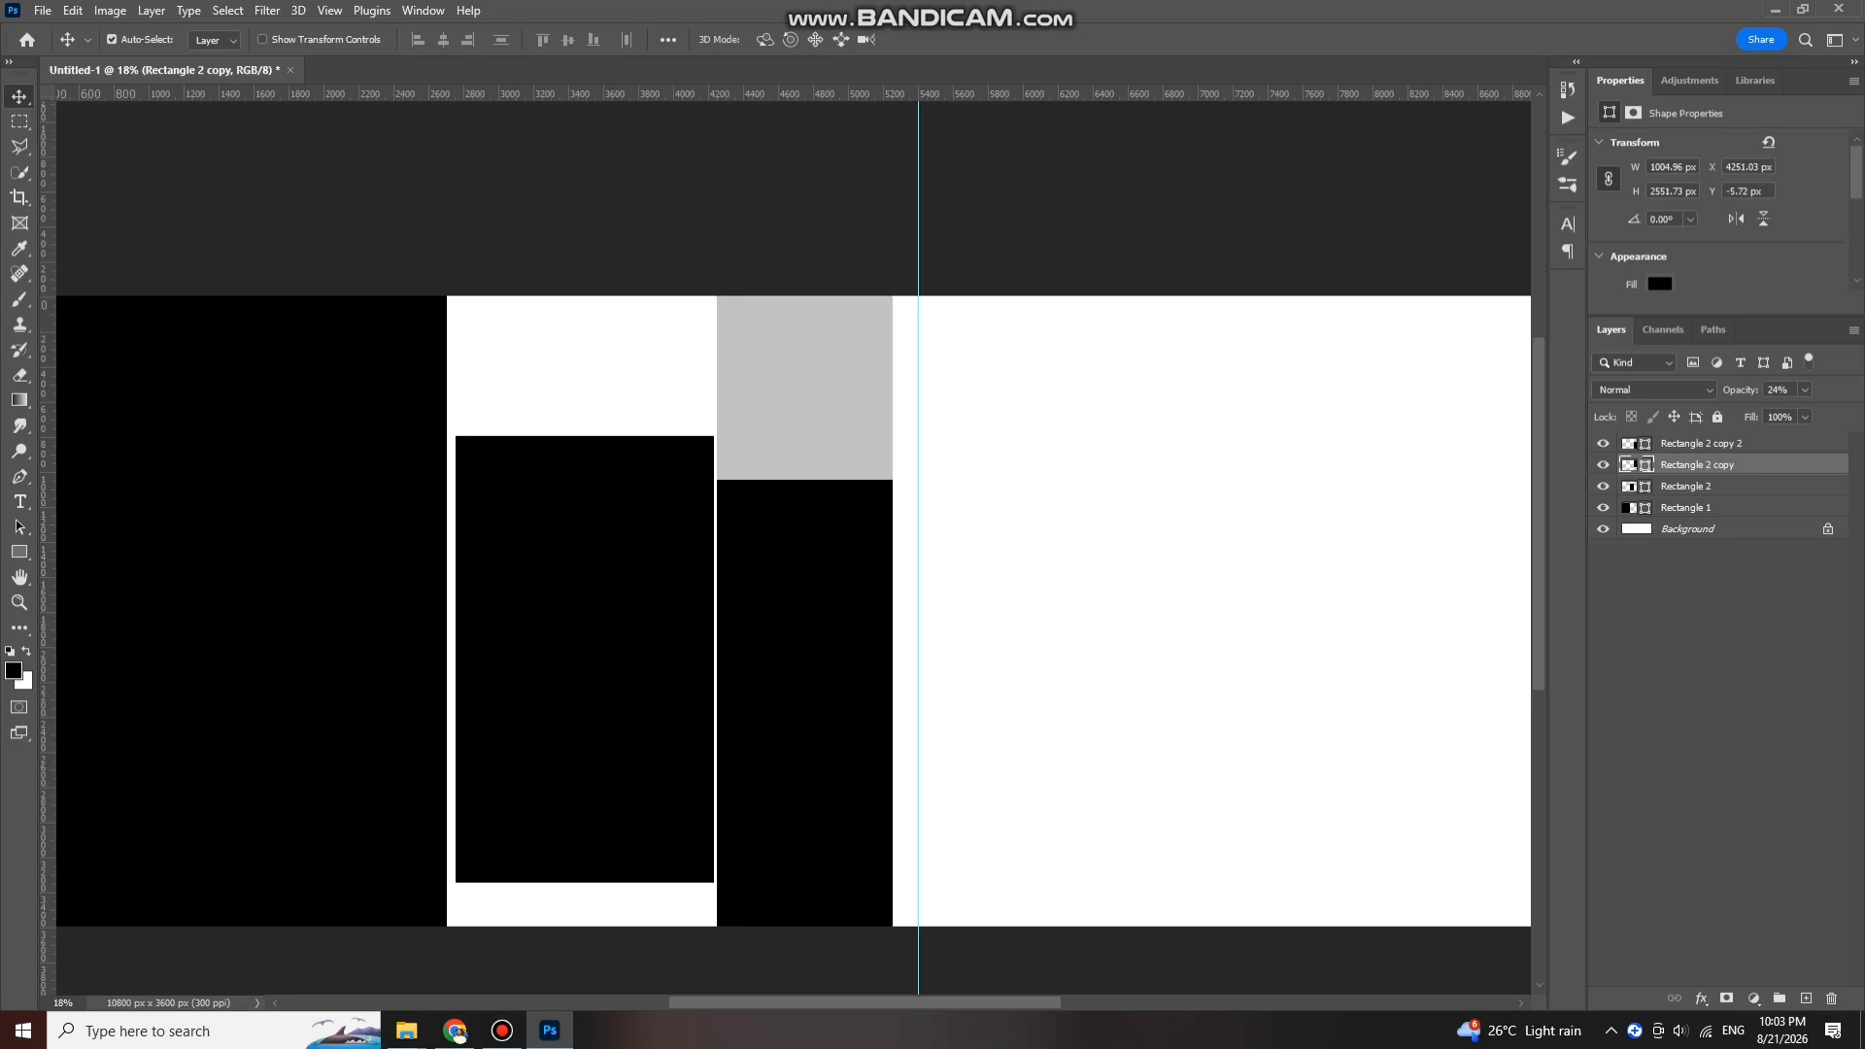
scroll(842, 307, "down", 2)
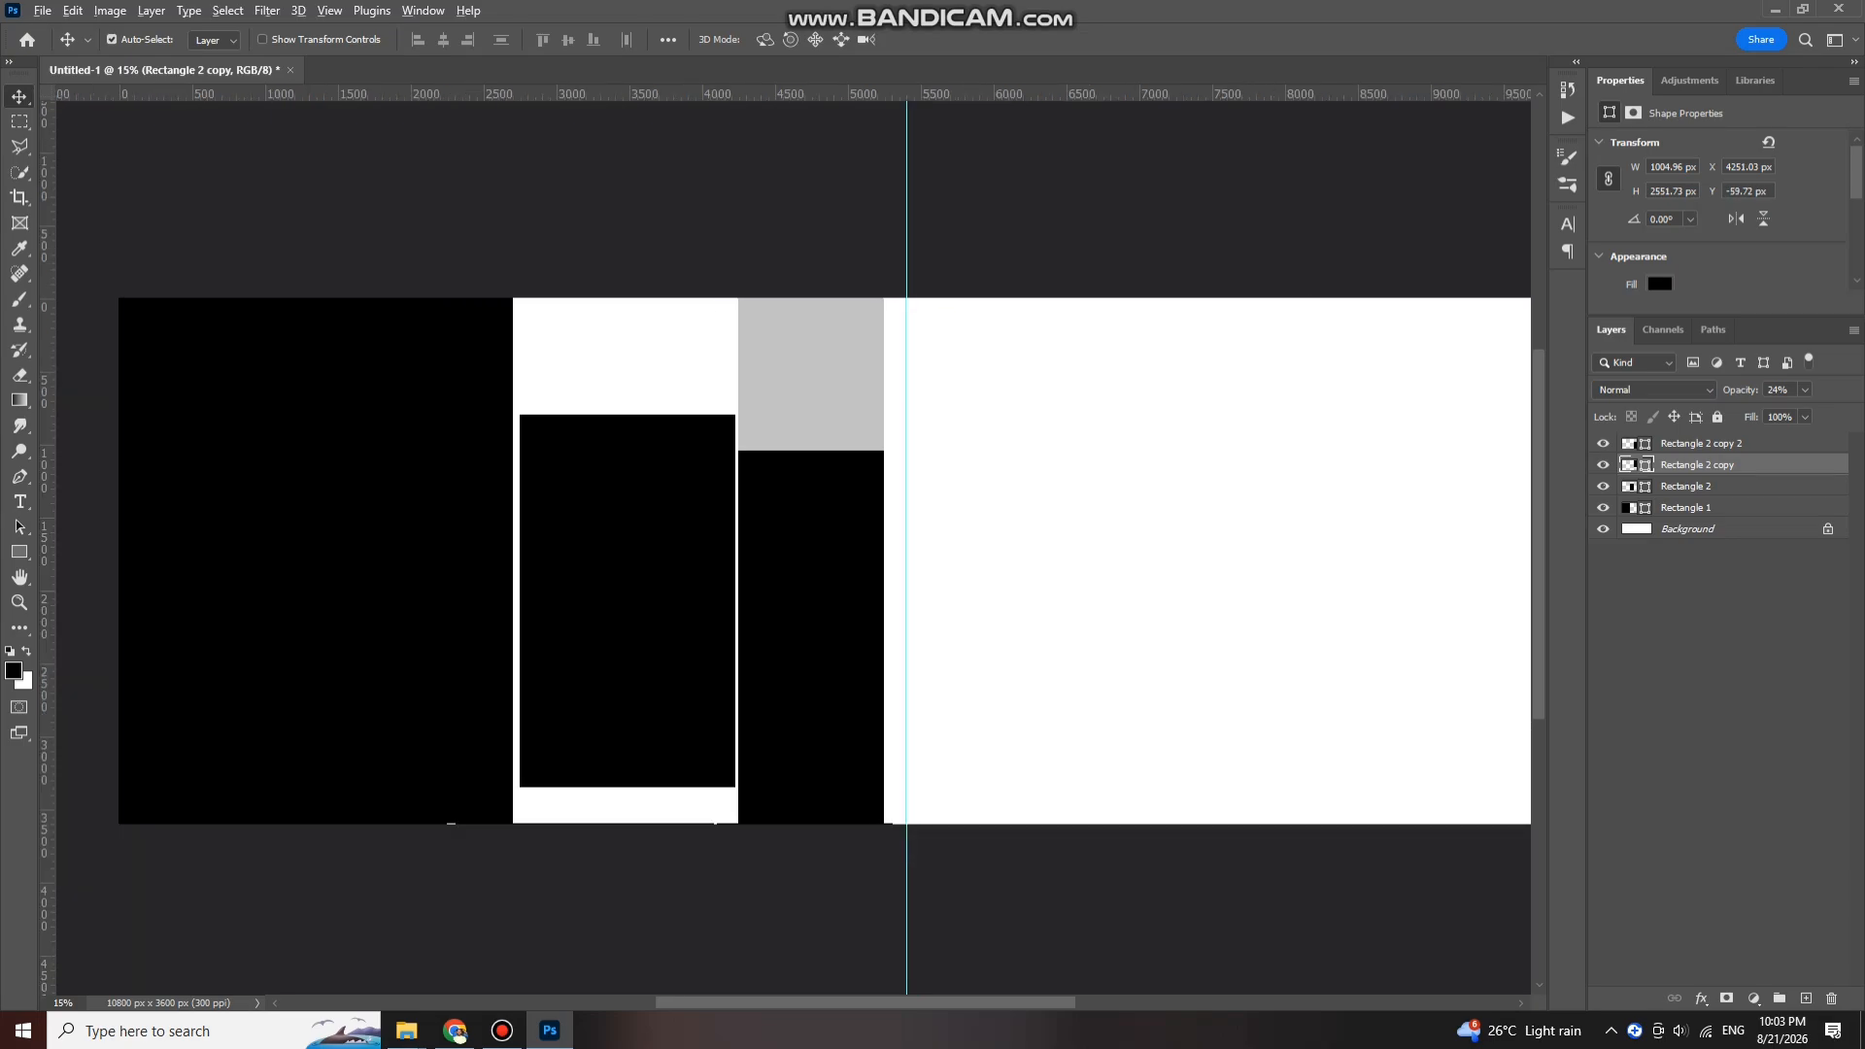
Step: Reduce the opacity of the raised narrow rectangle to 17%
scroll(828, 480, "up", 1)
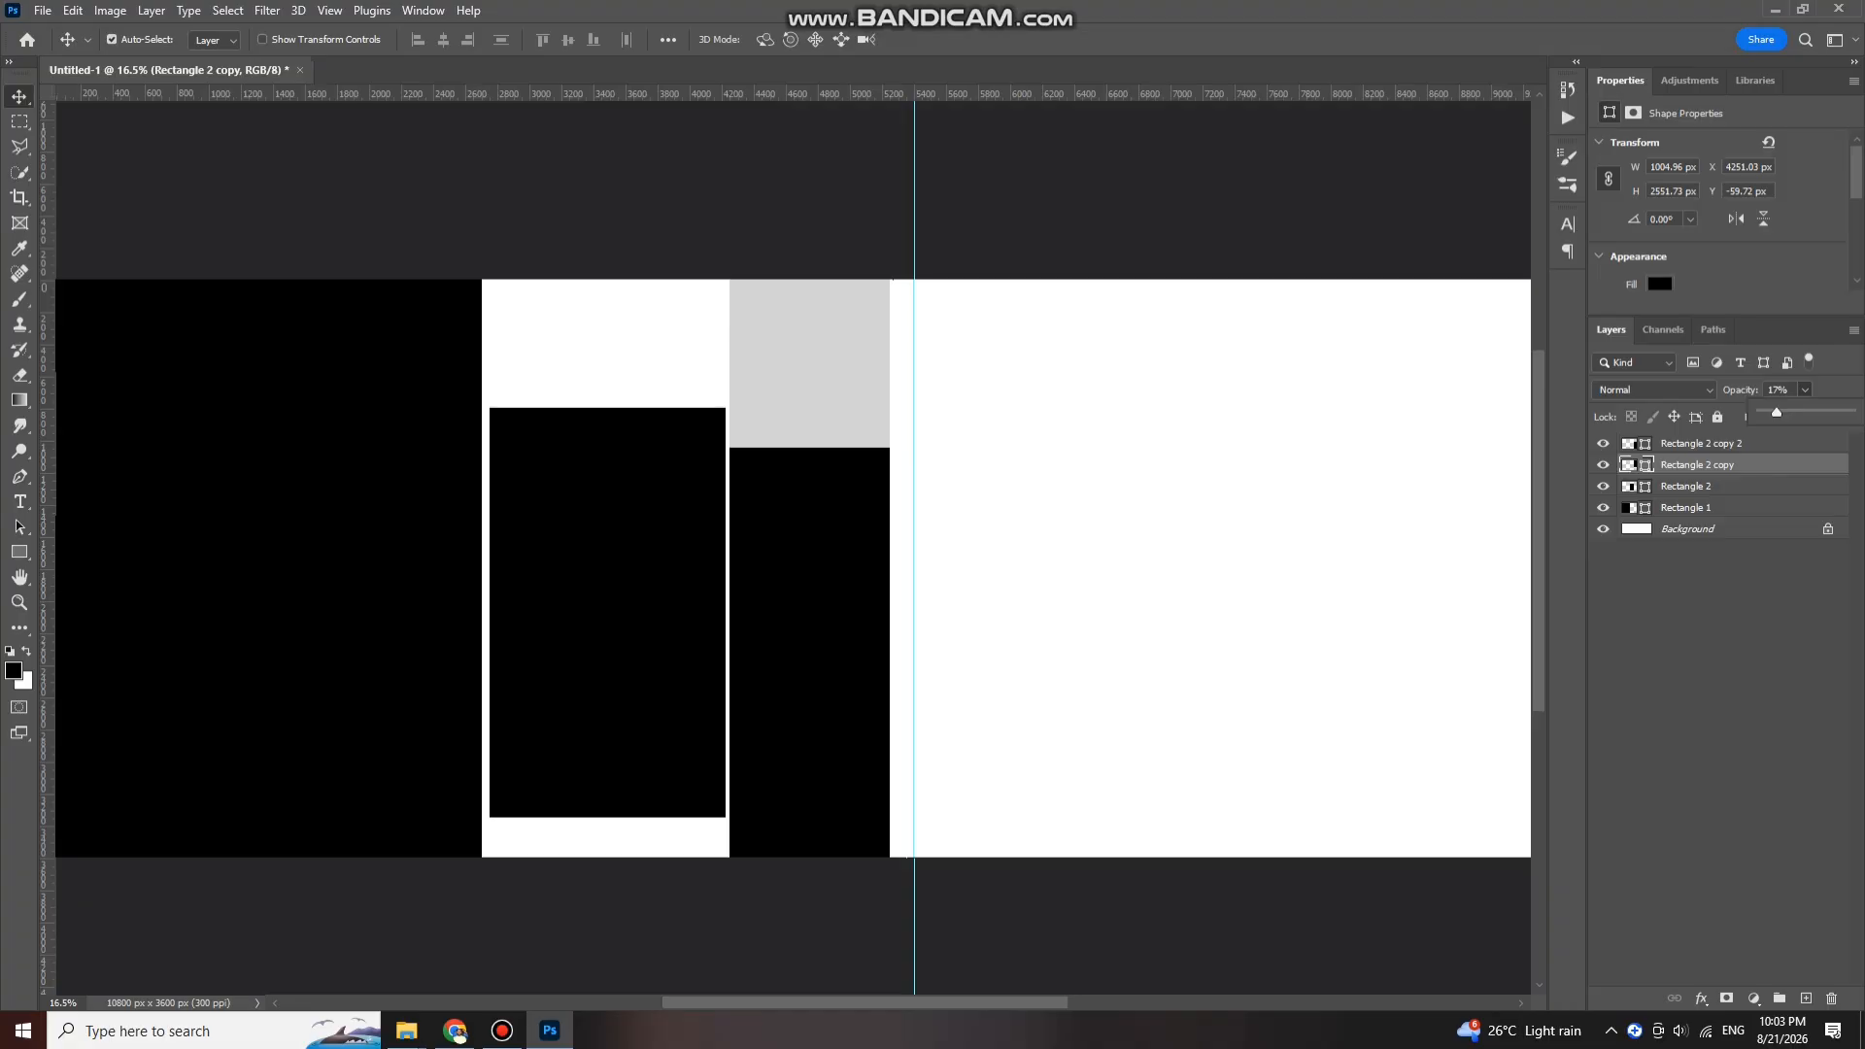
scroll(792, 544, "up", 2)
scroll(791, 544, "down", 3)
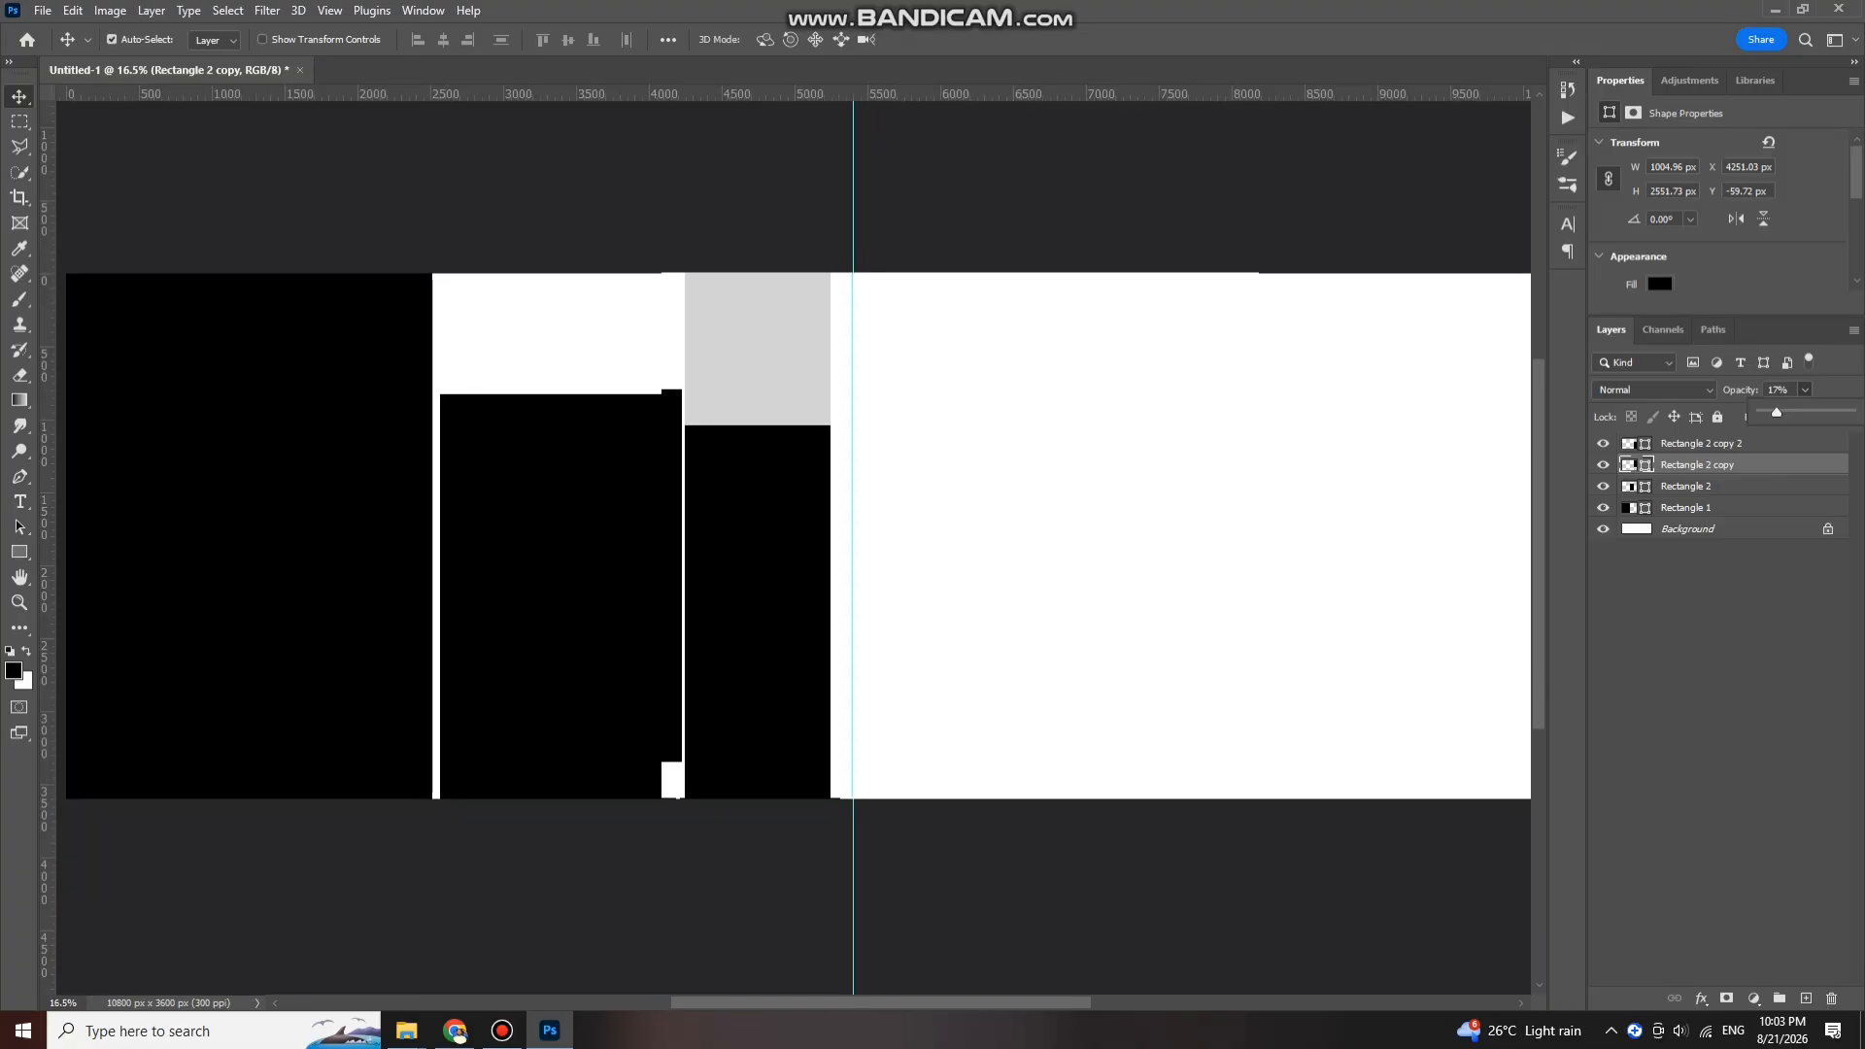
scroll(792, 544, "down", 2)
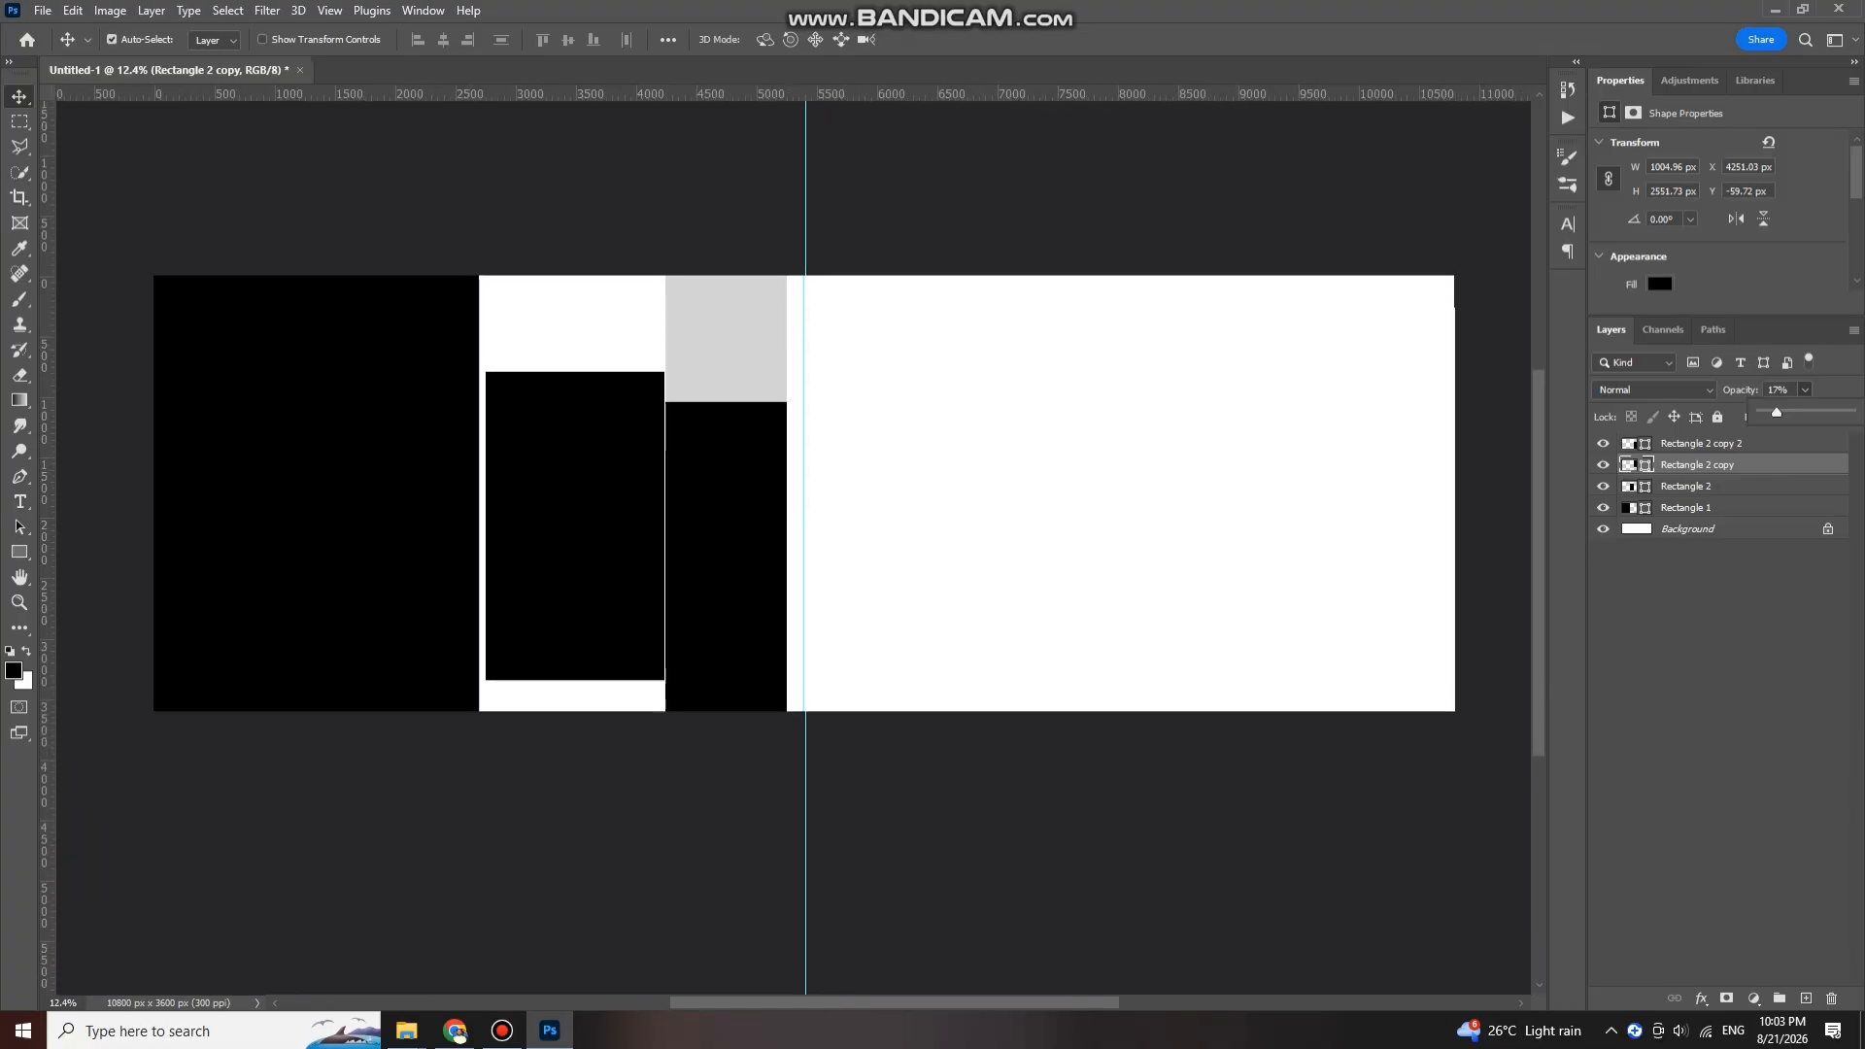
scroll(607, 476, "down", 2)
scroll(520, 398, "up", 2)
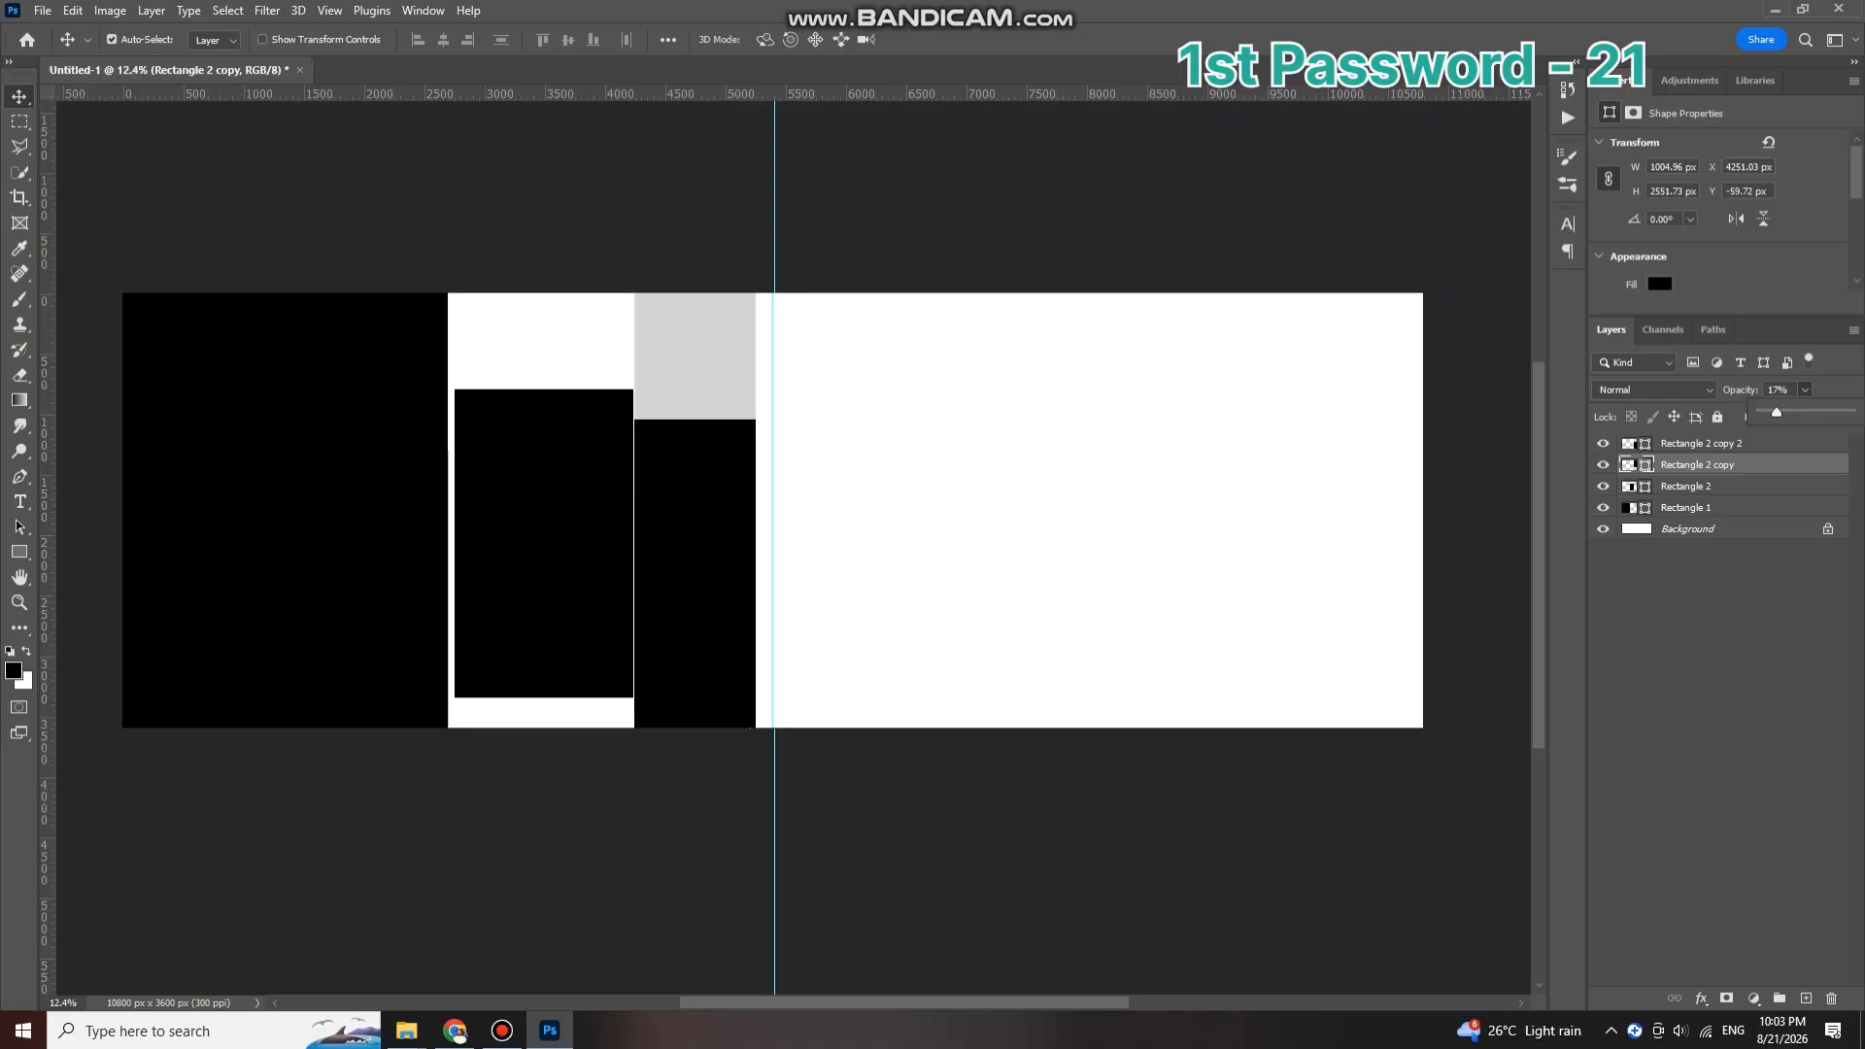
key("Return")
Step: Draw a black rectangle of about 5911 × 4273 px from the centre guide, covering the whole right half of the canvas
scroll(777, 509, "right", 3)
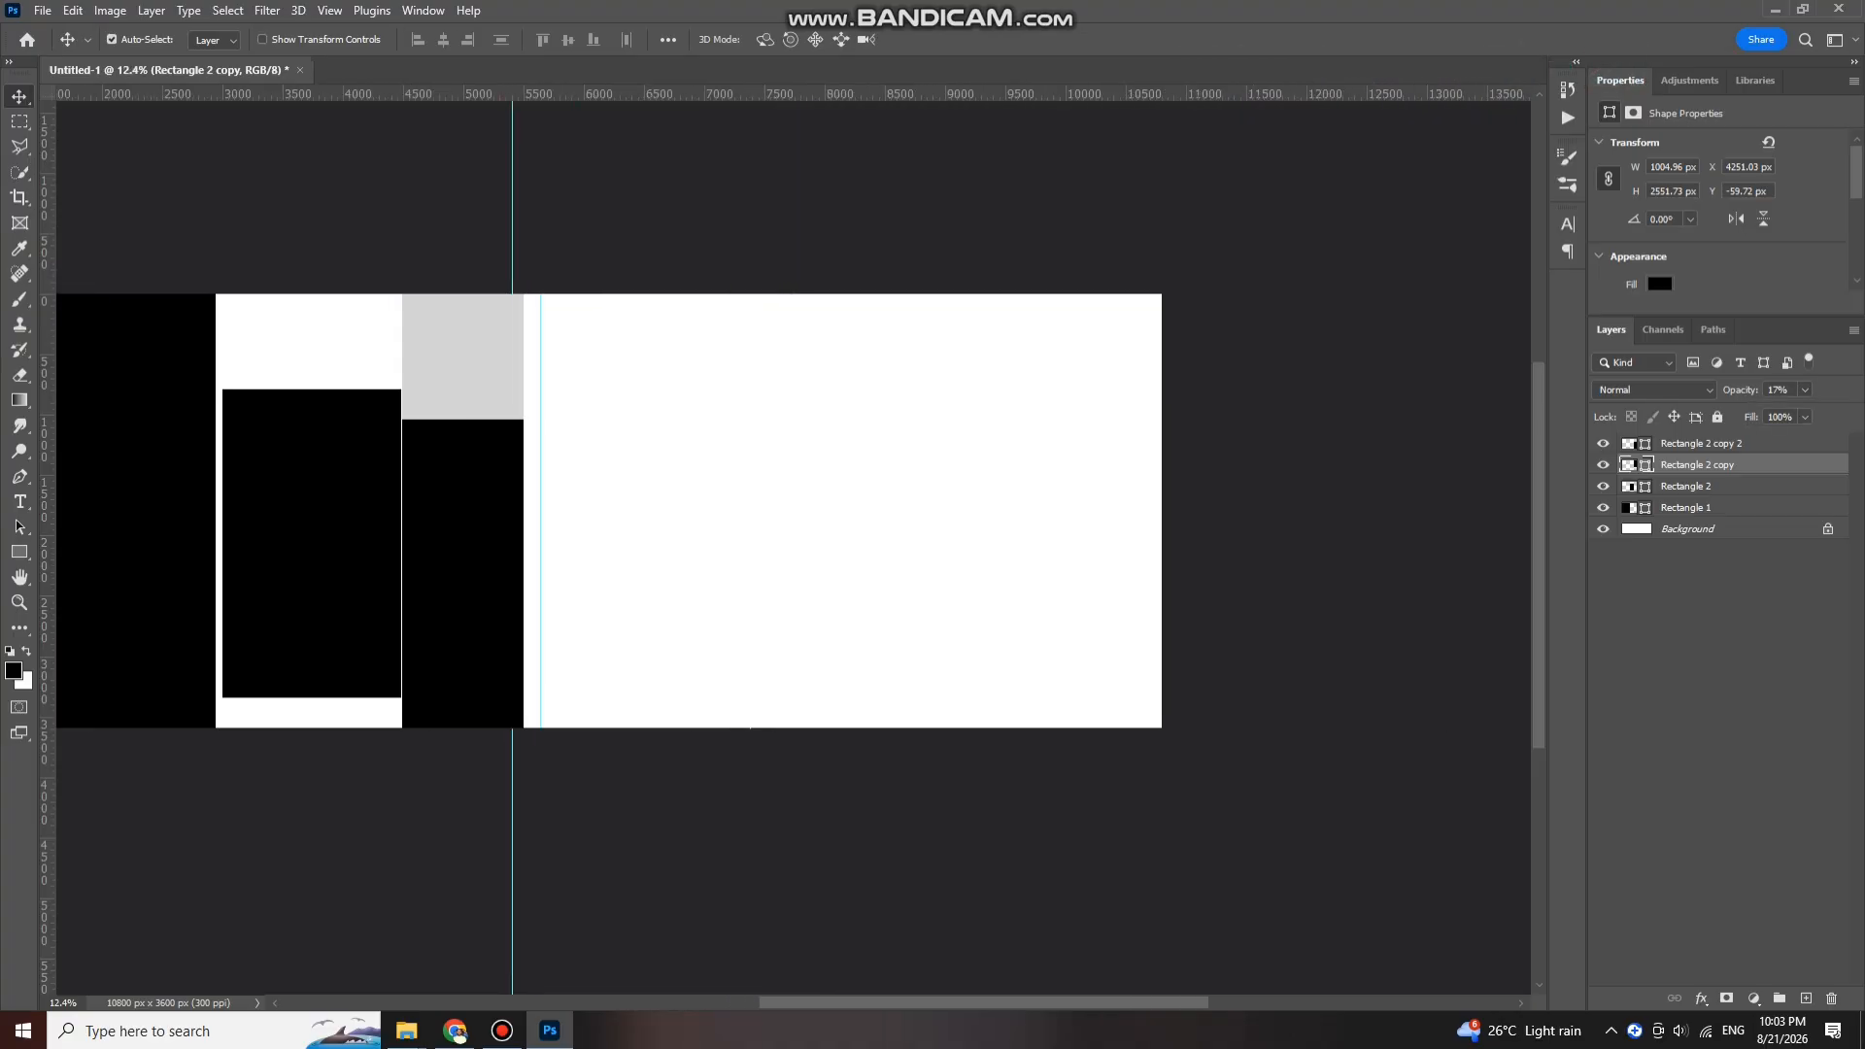
scroll(1042, 695, "up", 1)
scroll(602, 476, "right", 1)
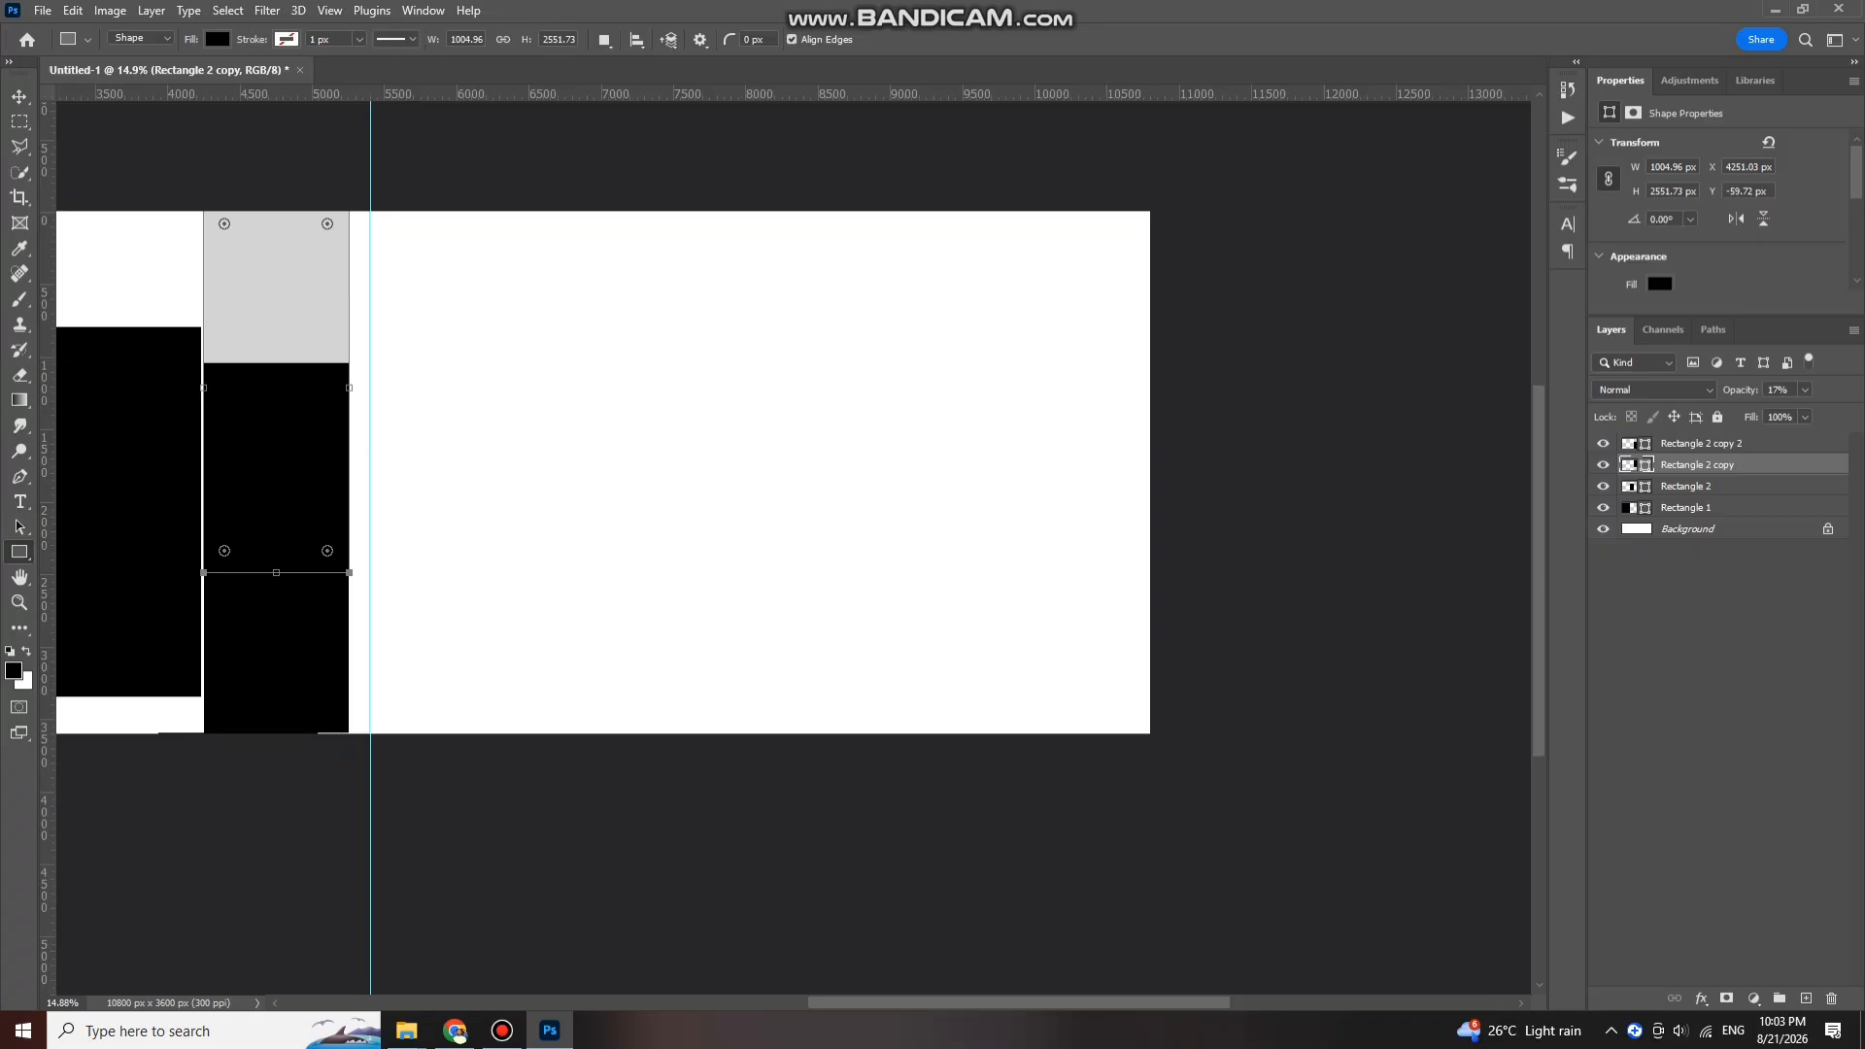
left_click_drag(451, 466, 1224, 779)
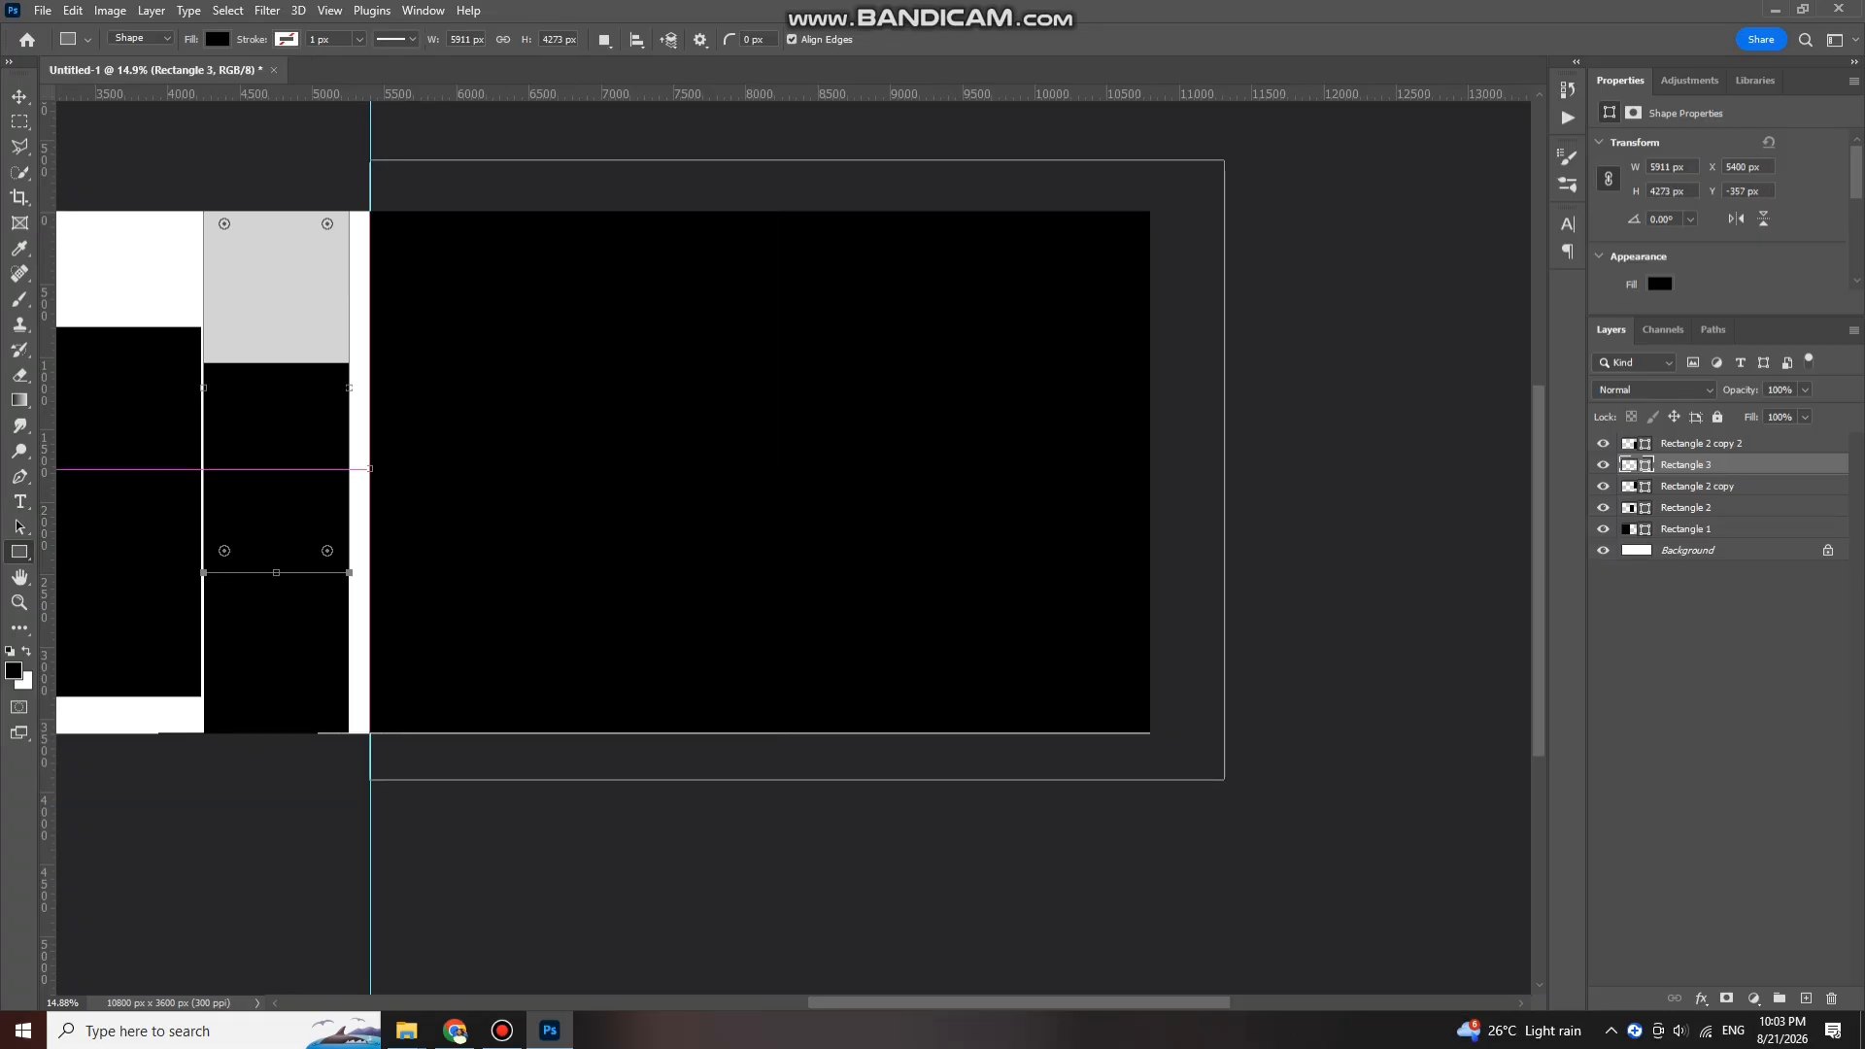
scroll(808, 390, "down", 1)
scroll(777, 505, "up", 1)
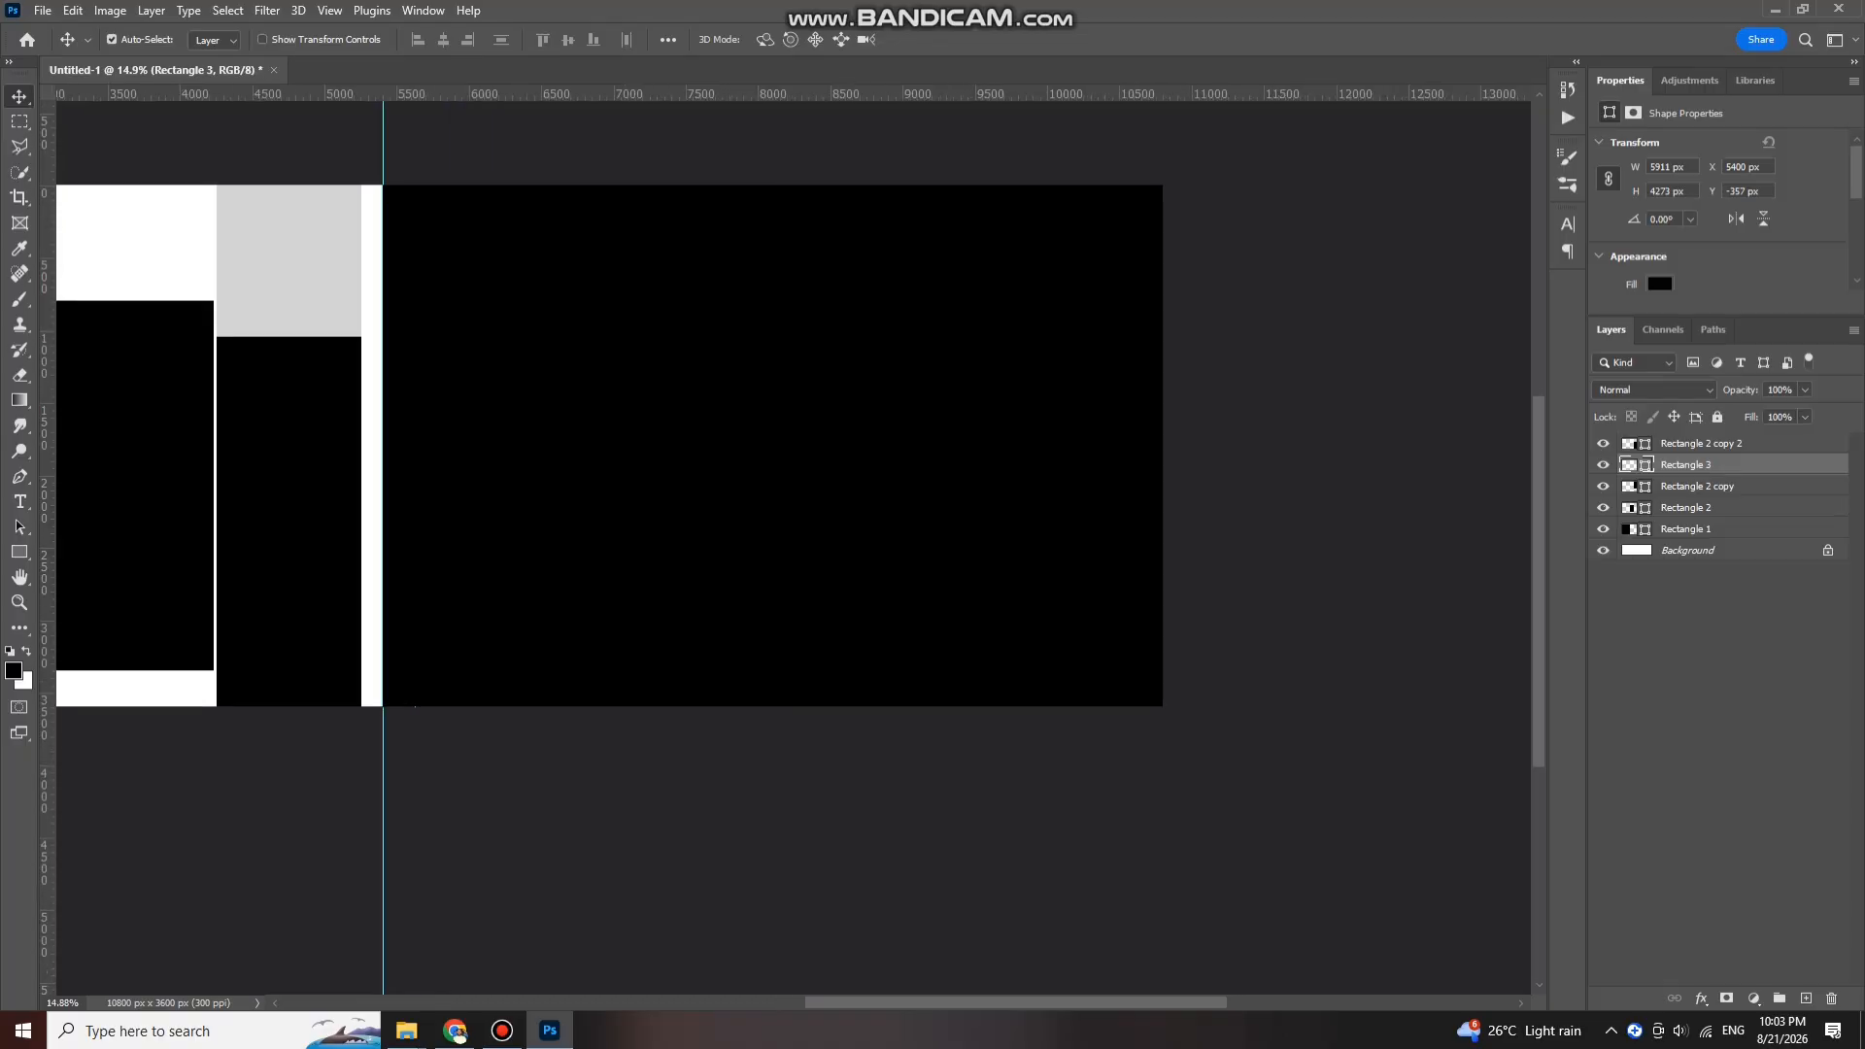
scroll(777, 505, "up", 1)
scroll(777, 505, "left", 1)
scroll(792, 543, "left", 3)
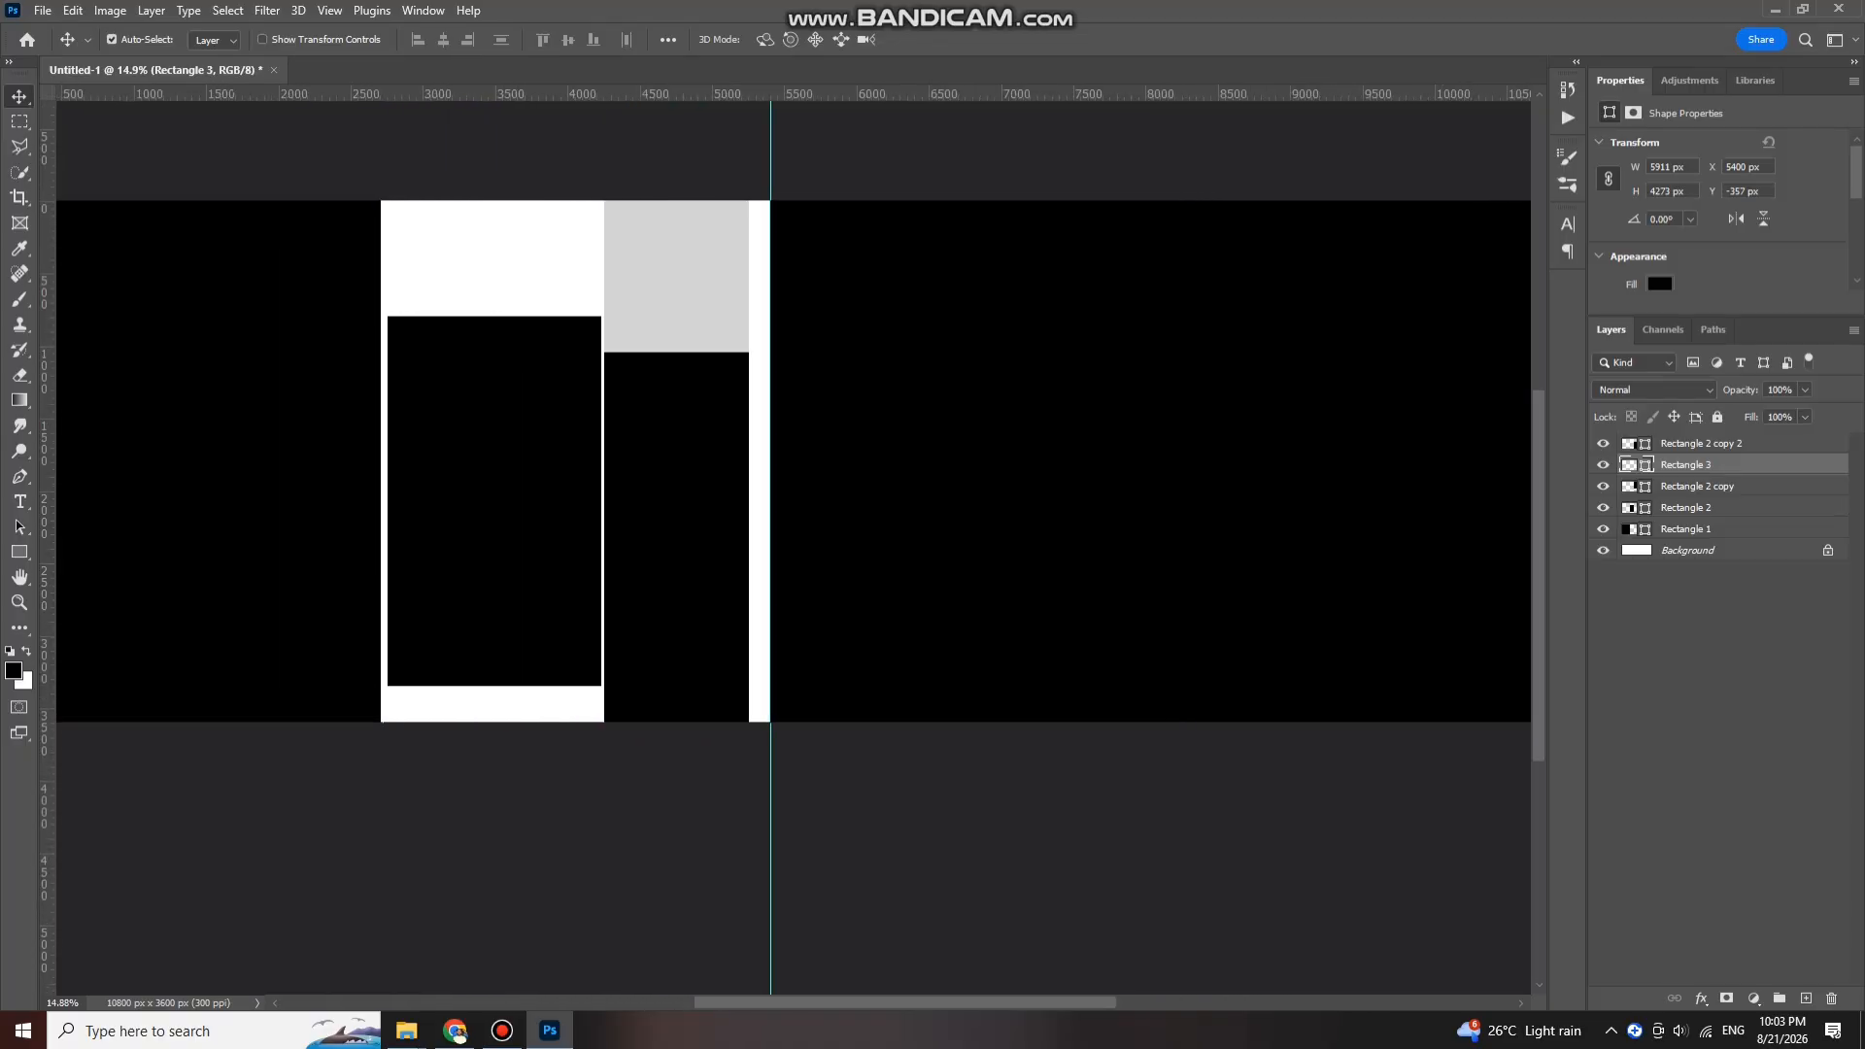
Step: Place the photo "Grace, tradition, and pure joy..._#The bride glows... (1)" from the Downloads folder directly above the leftmost black rectangle's layer
scroll(792, 544, "left", 2)
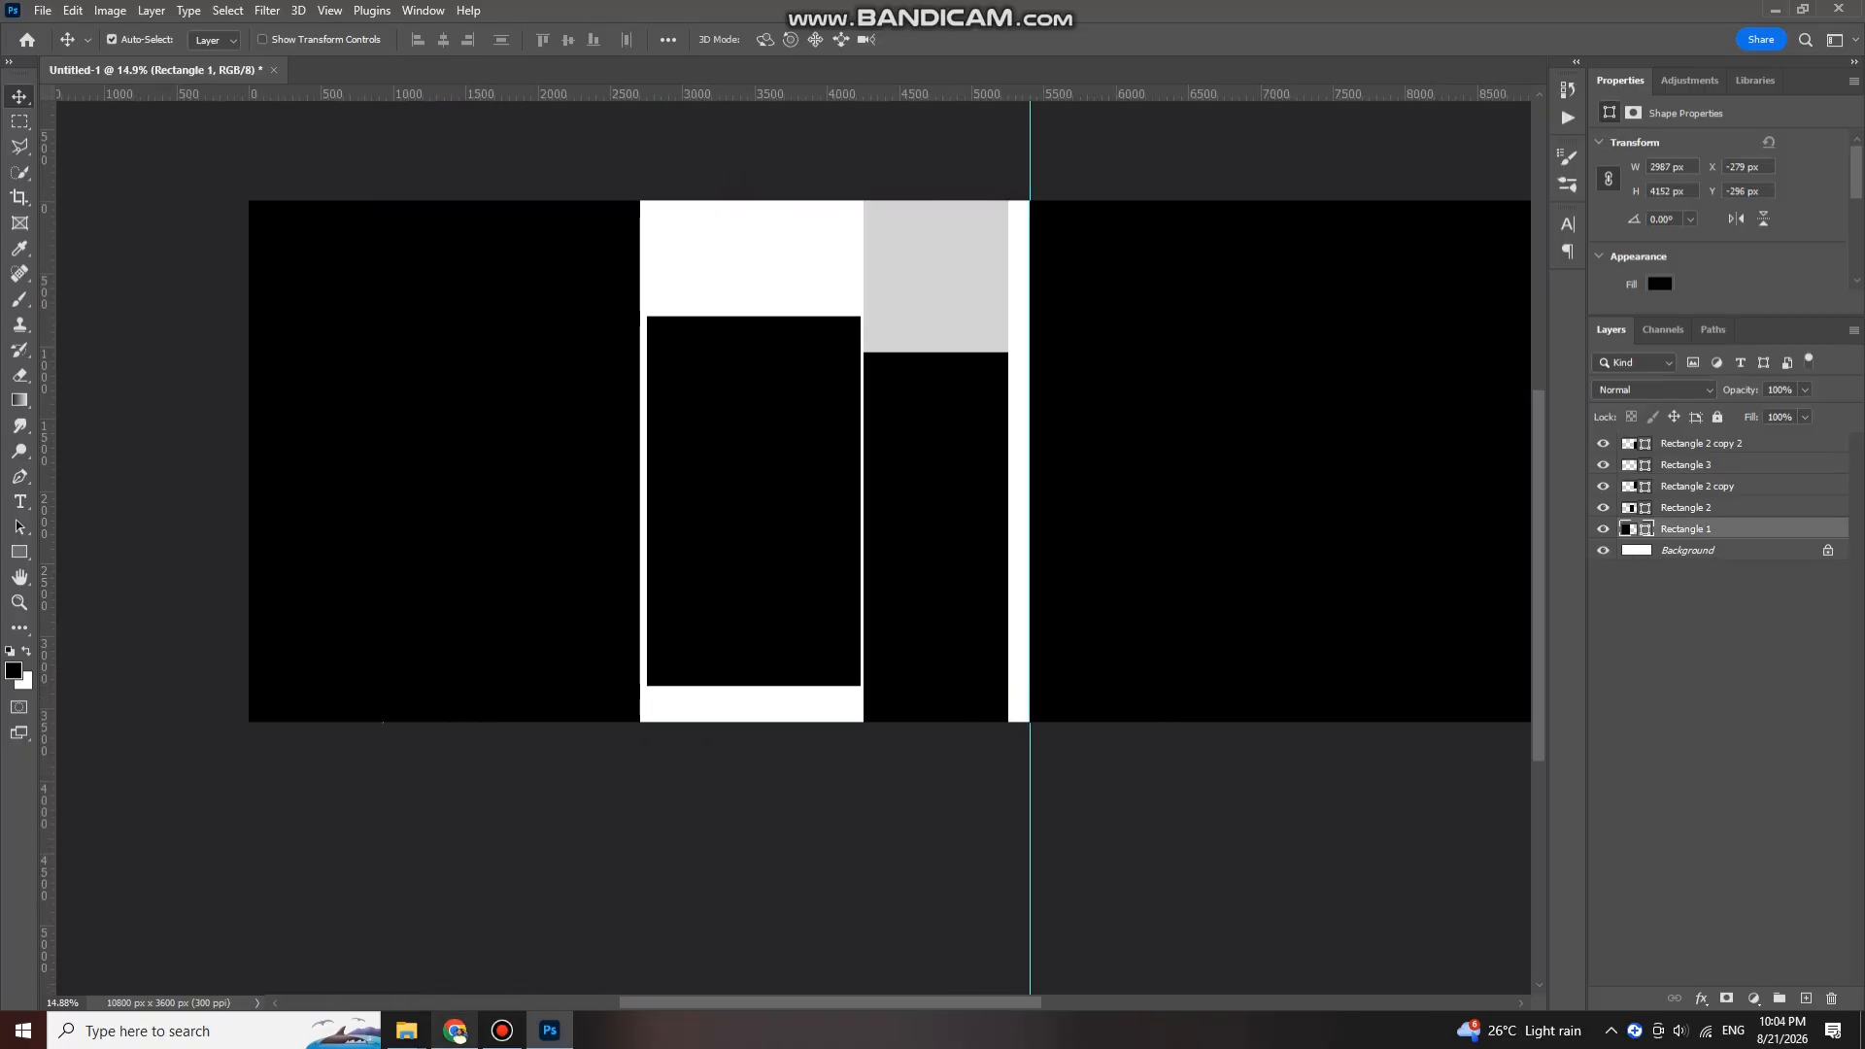
mouse_move(406, 1030)
left_click(939, 937)
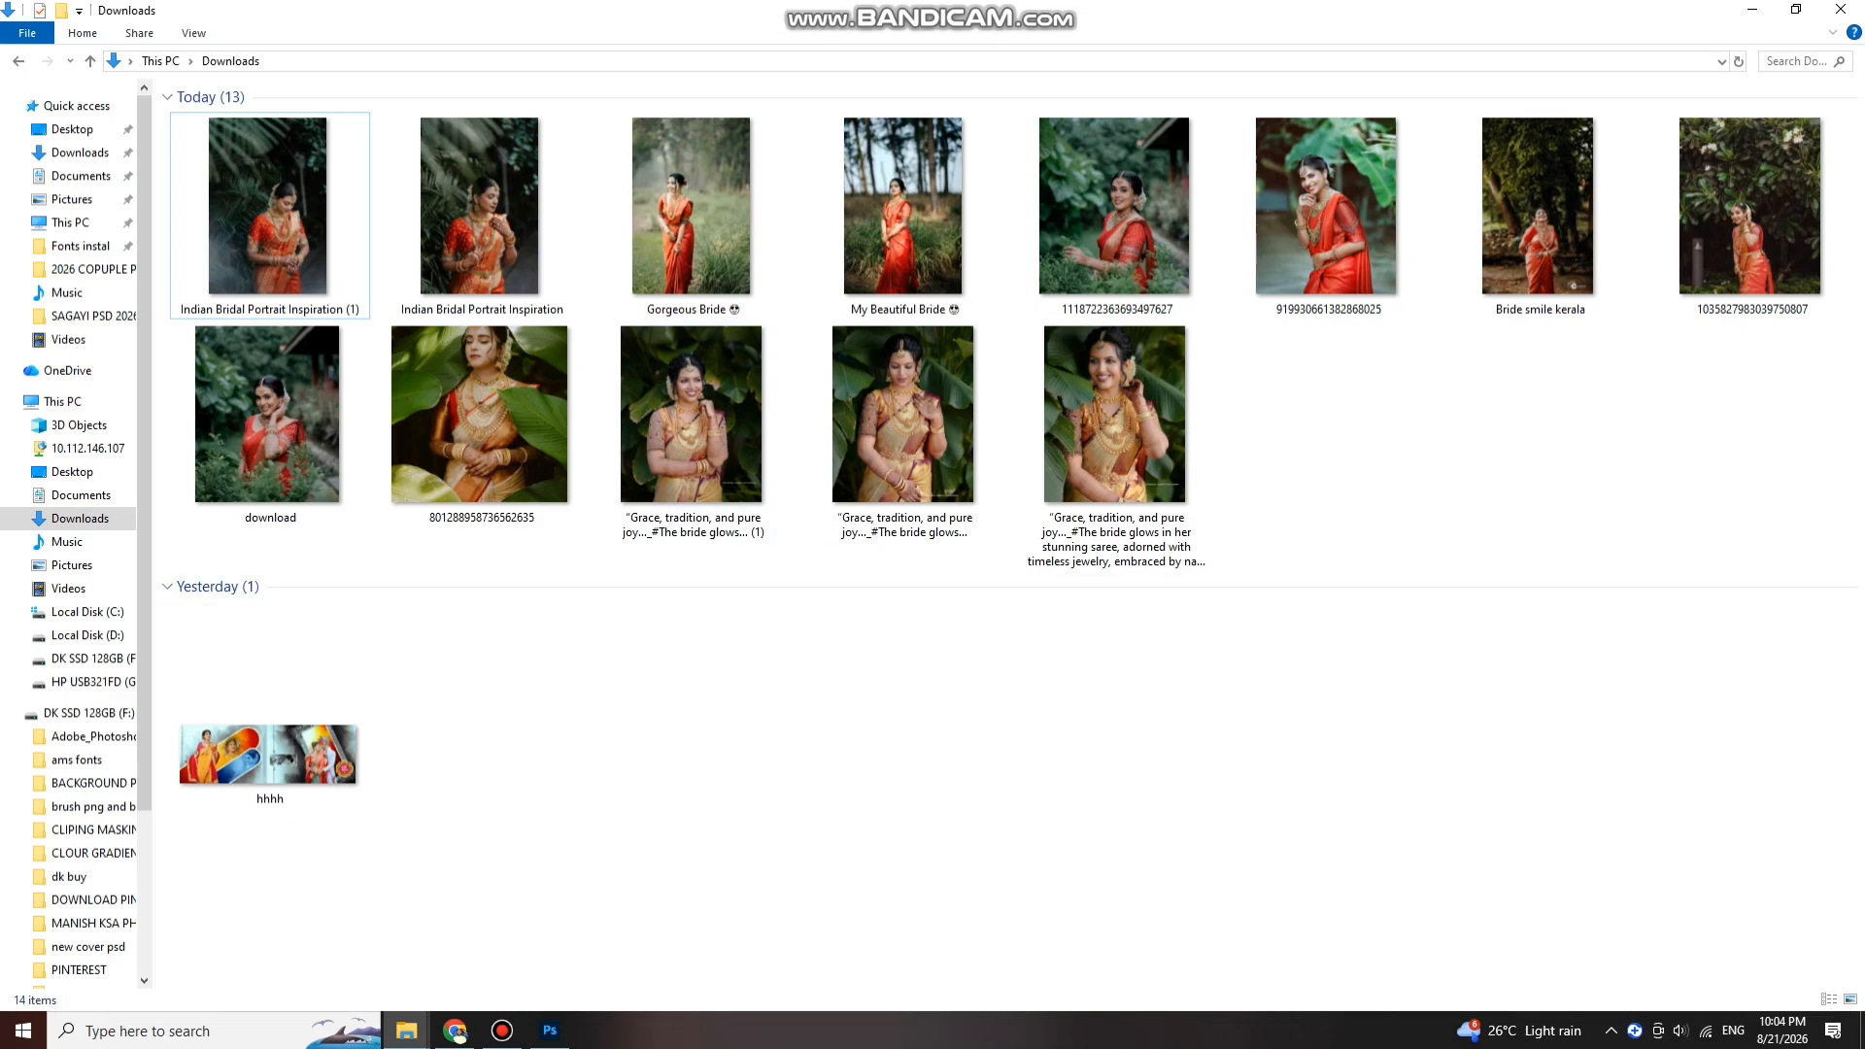
left_click_drag(706, 424, 452, 472)
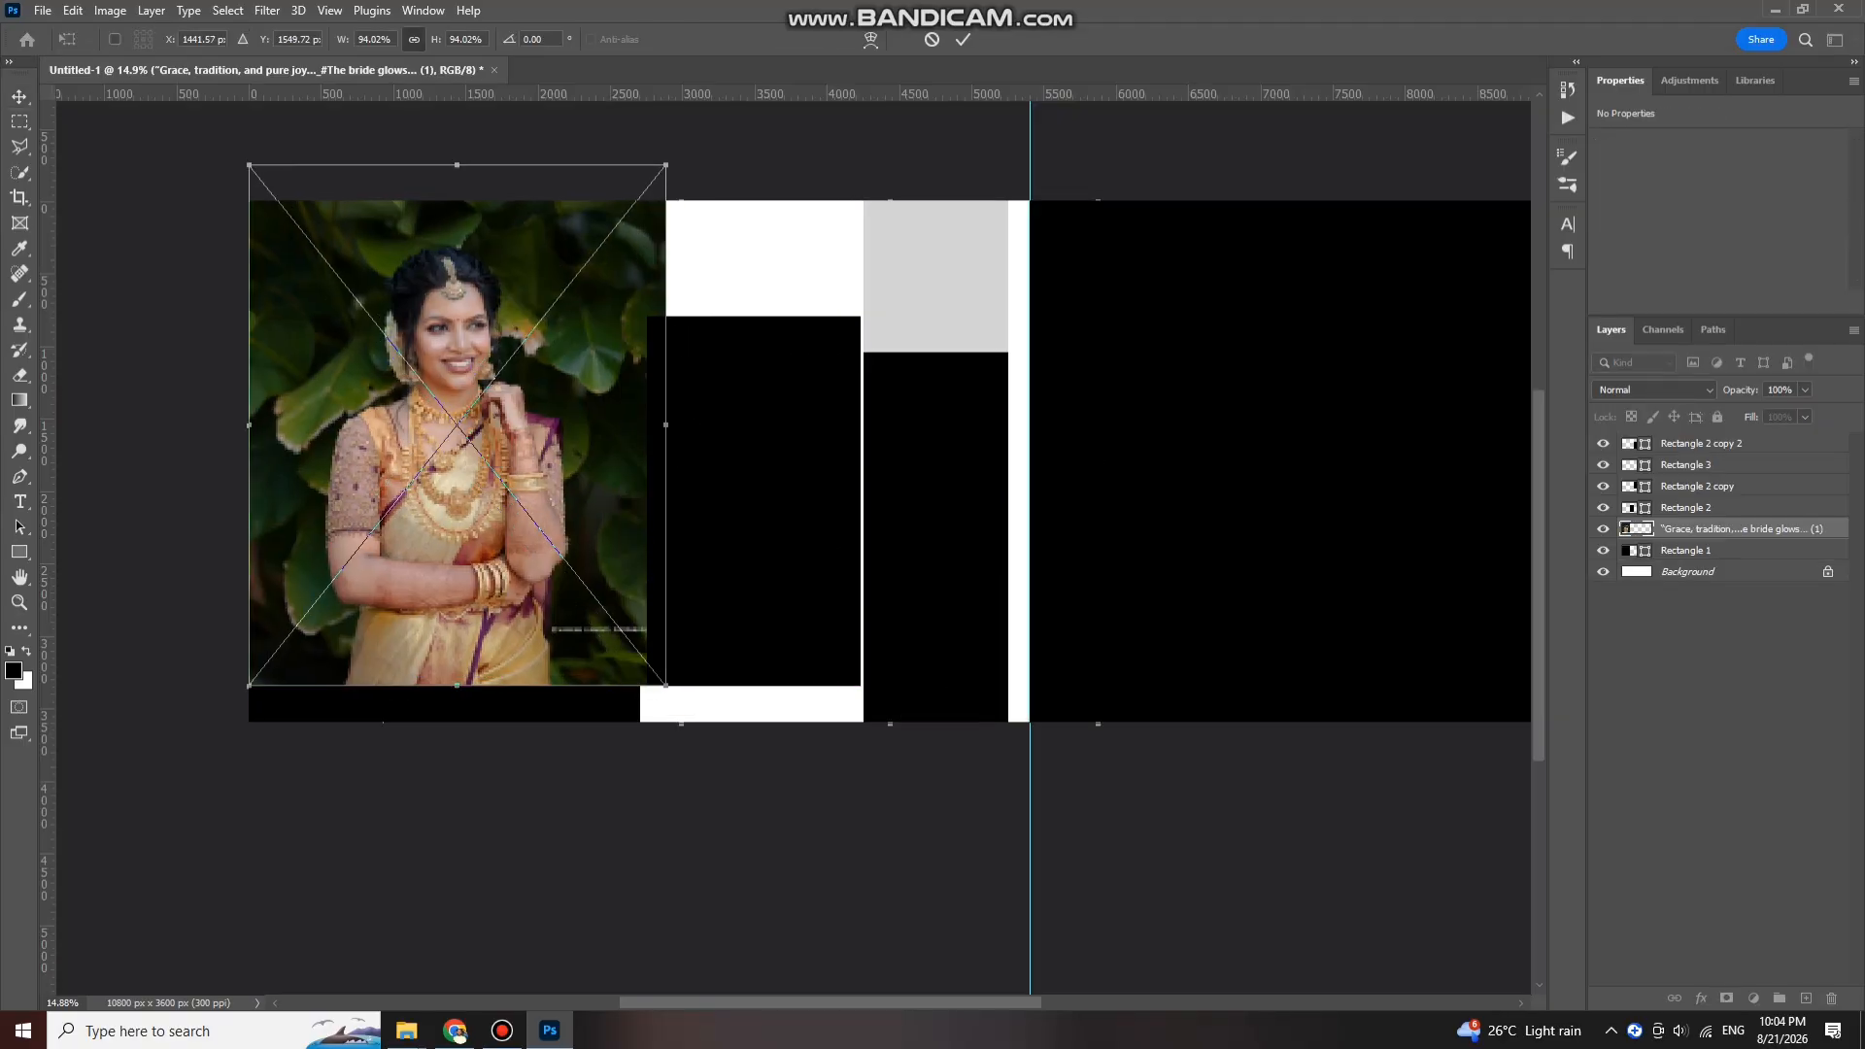
Step: Enlarge the placed photo to about 3123 × 3899 px and clip it to the leftmost rectangle, positioned at about X -109, Y -284 px
left_click_drag(666, 686, 699, 729)
key("Return")
key("ctrl+alt+g")
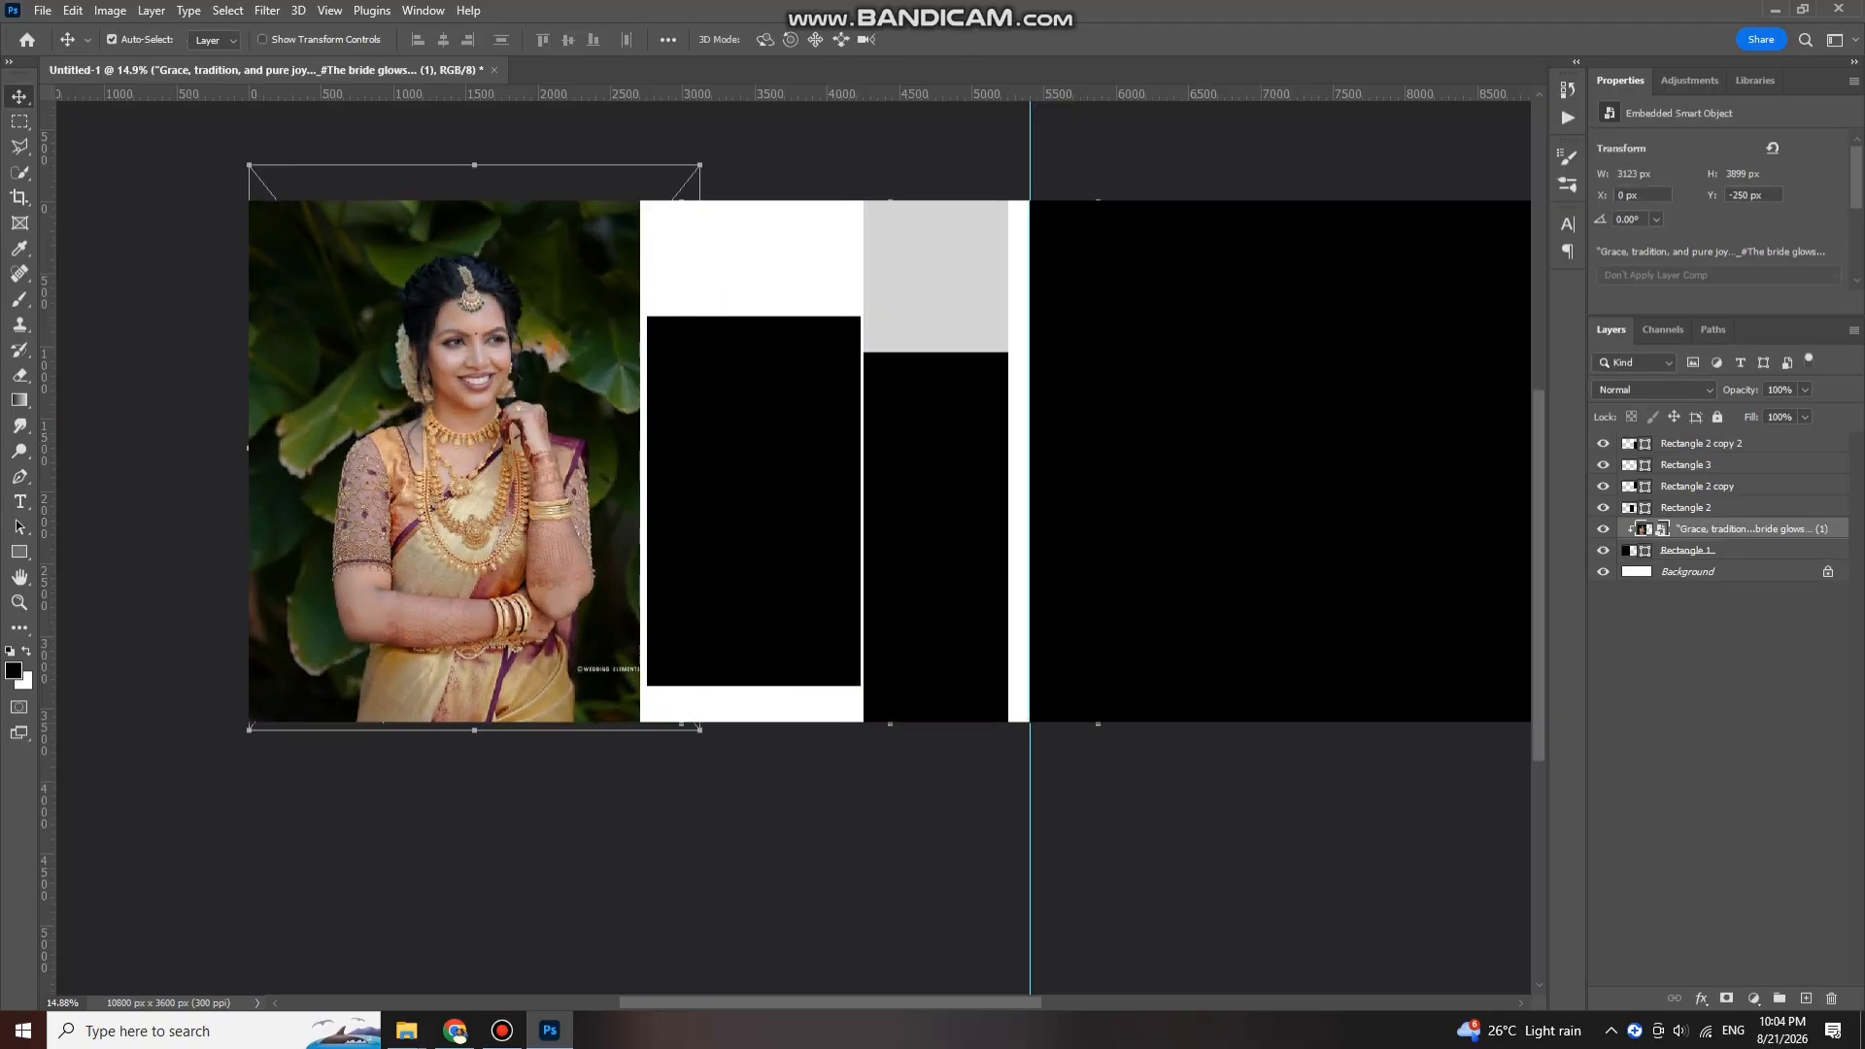
left_click_drag(457, 472, 442, 468)
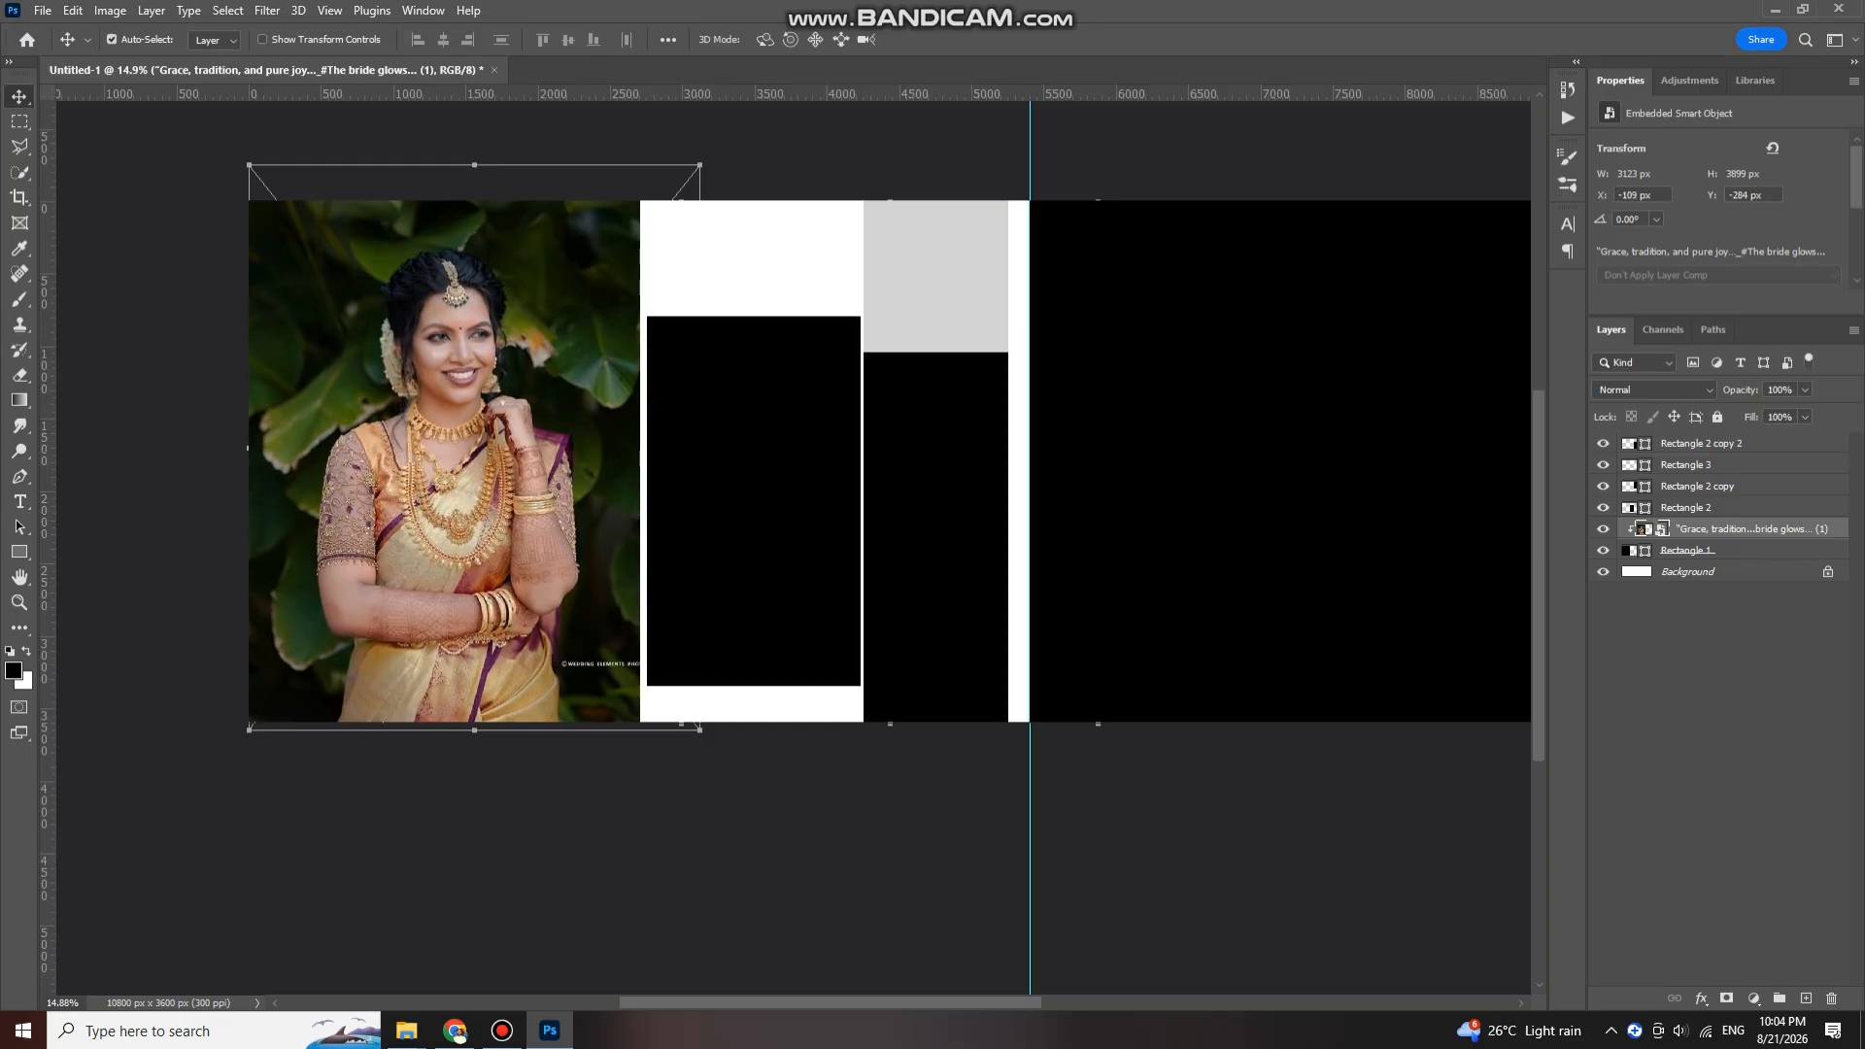
Step: Place the "The bride glows in her stunning saree" photo from the Downloads folder above the middle rectangle and clip it to that rectangle
scroll(544, 476, "right", 2)
left_click(701, 501, "ctrl")
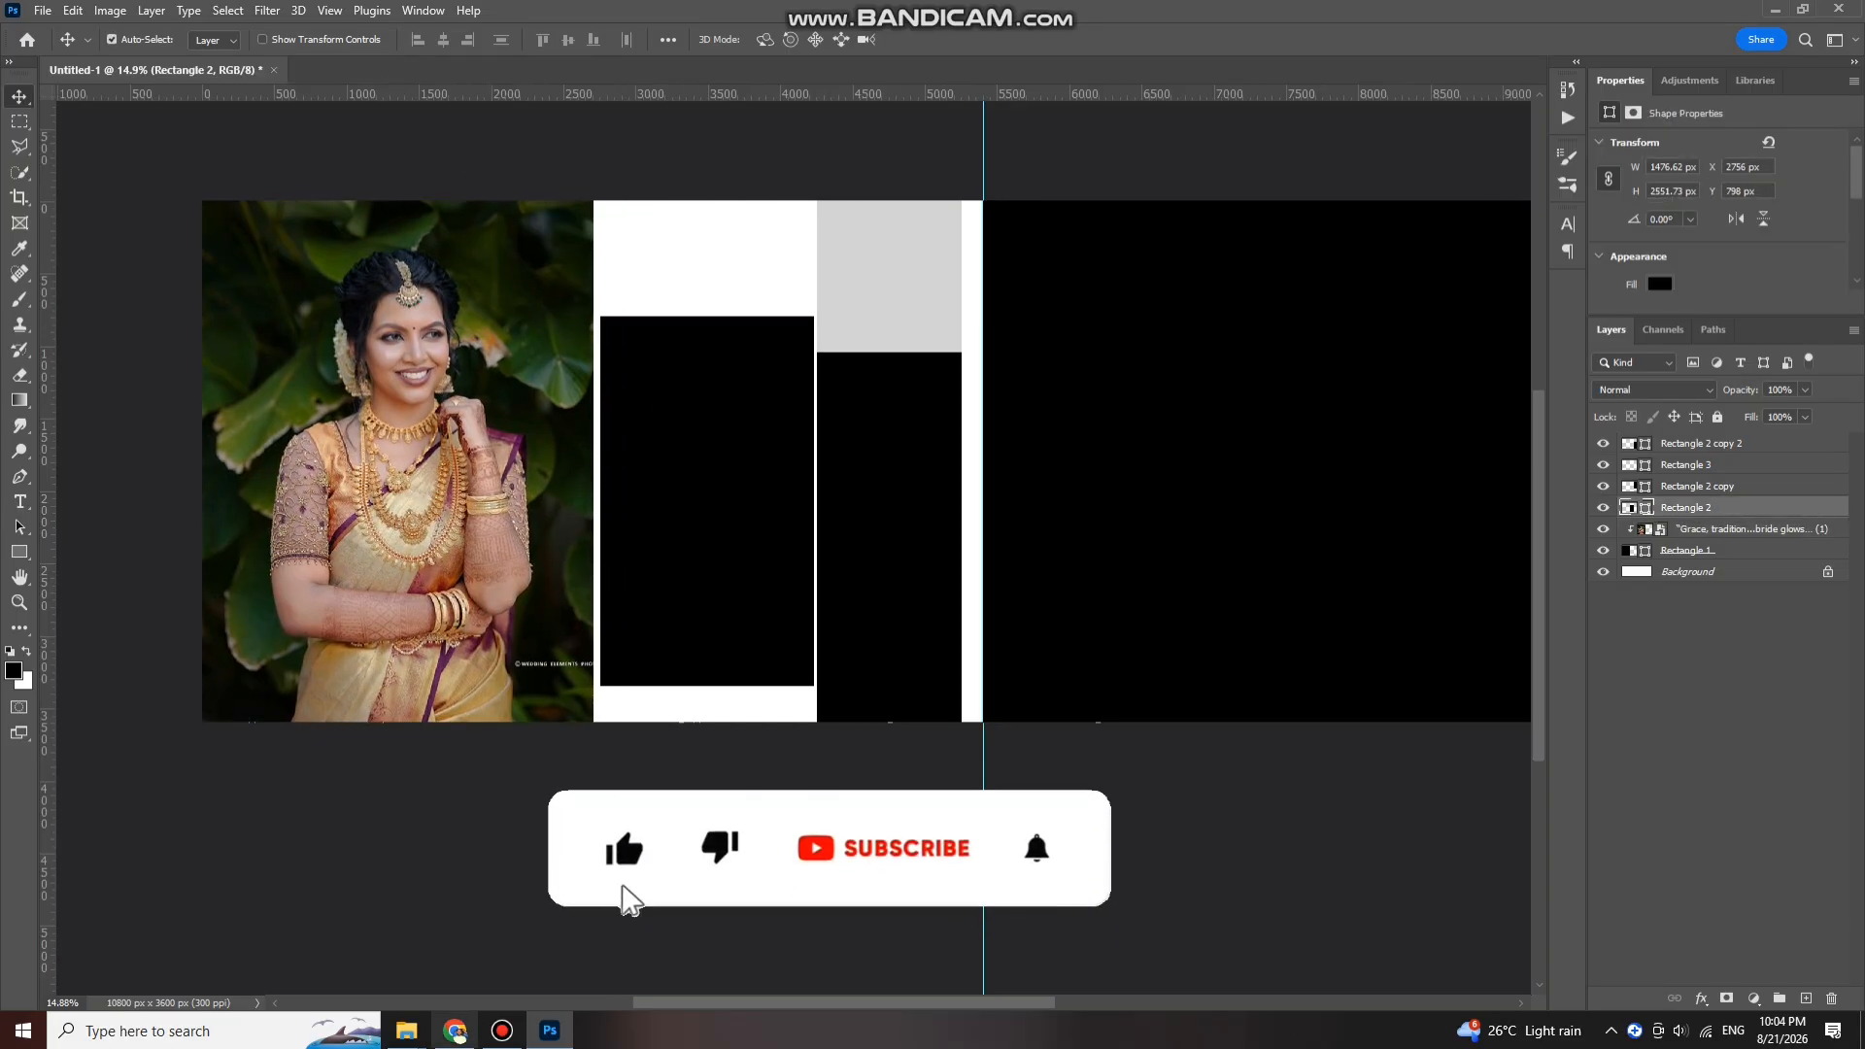
left_click(406, 1031)
left_click(938, 956)
left_click_drag(913, 446, 738, 532)
key("Return")
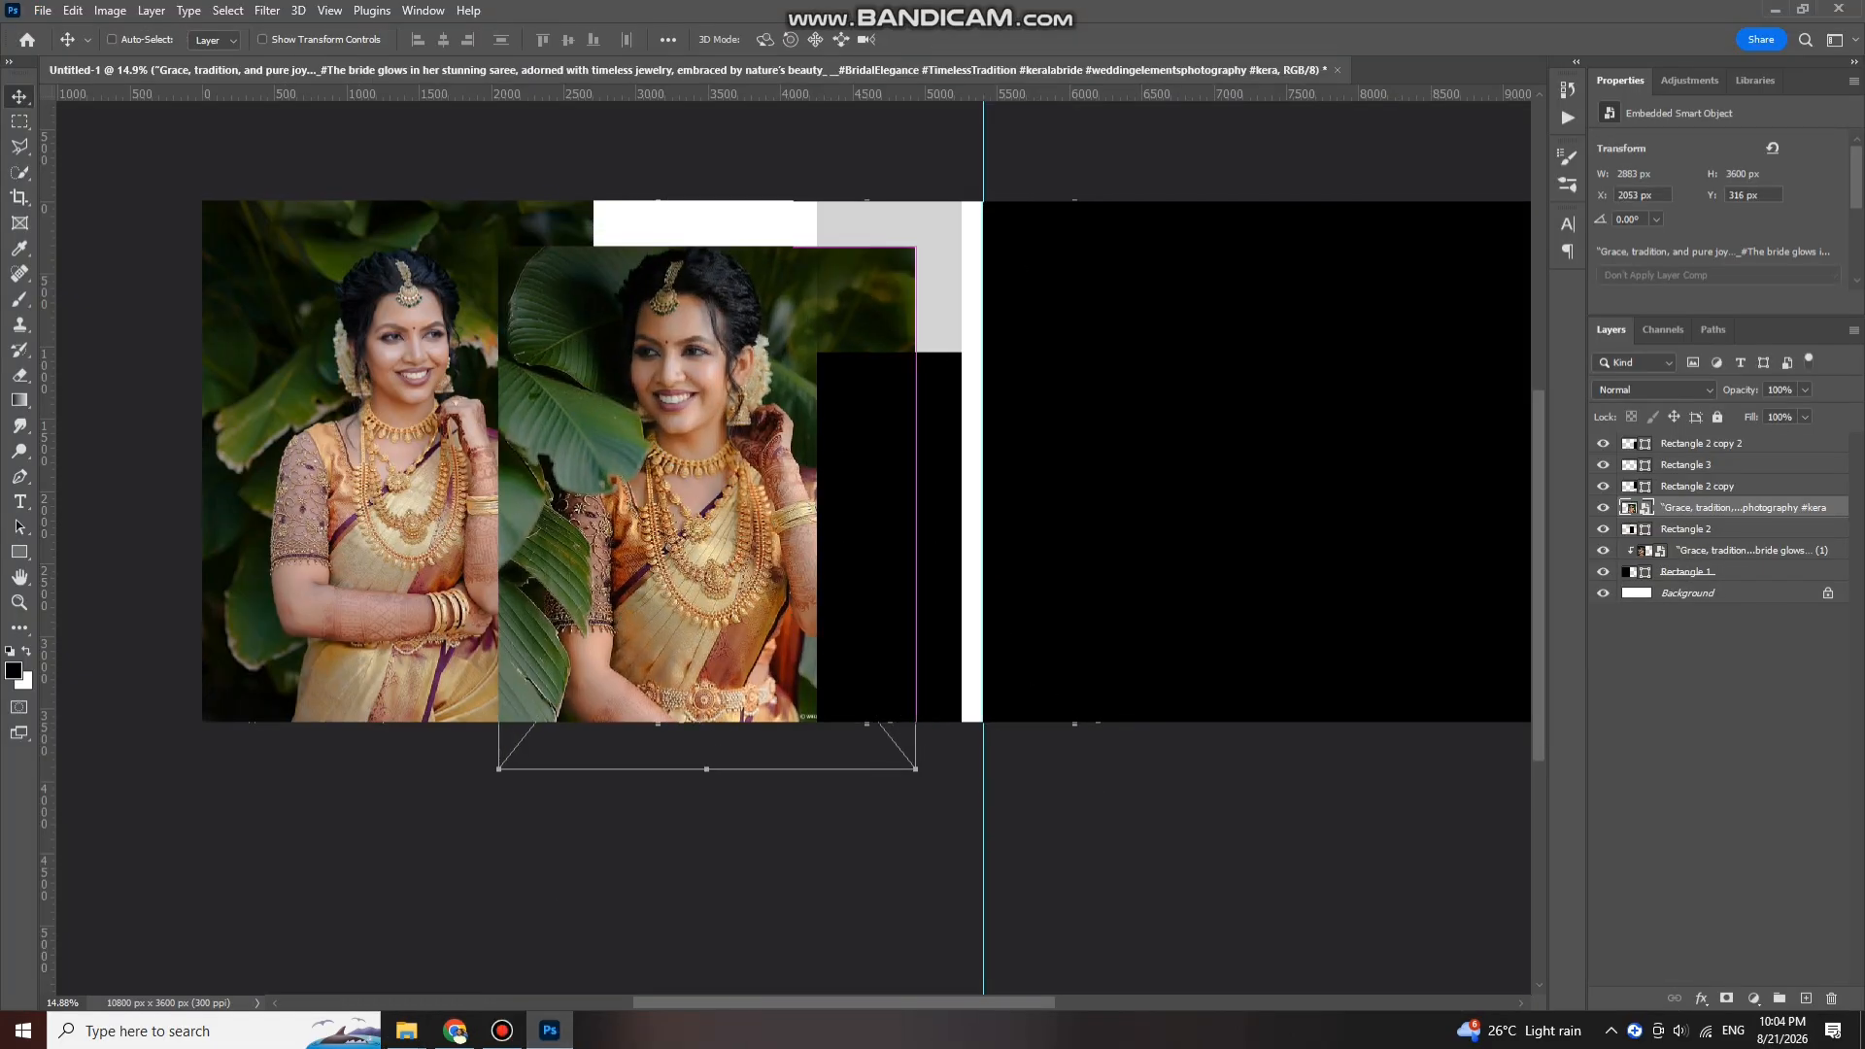
key("ctrl+alt+g")
Step: Scale the middle frame's photo to about 66.83% and position its centre at about X 3531, Y 2078 px to fill the frame
key("ctrl+t")
left_click_drag(707, 246, 707, 353)
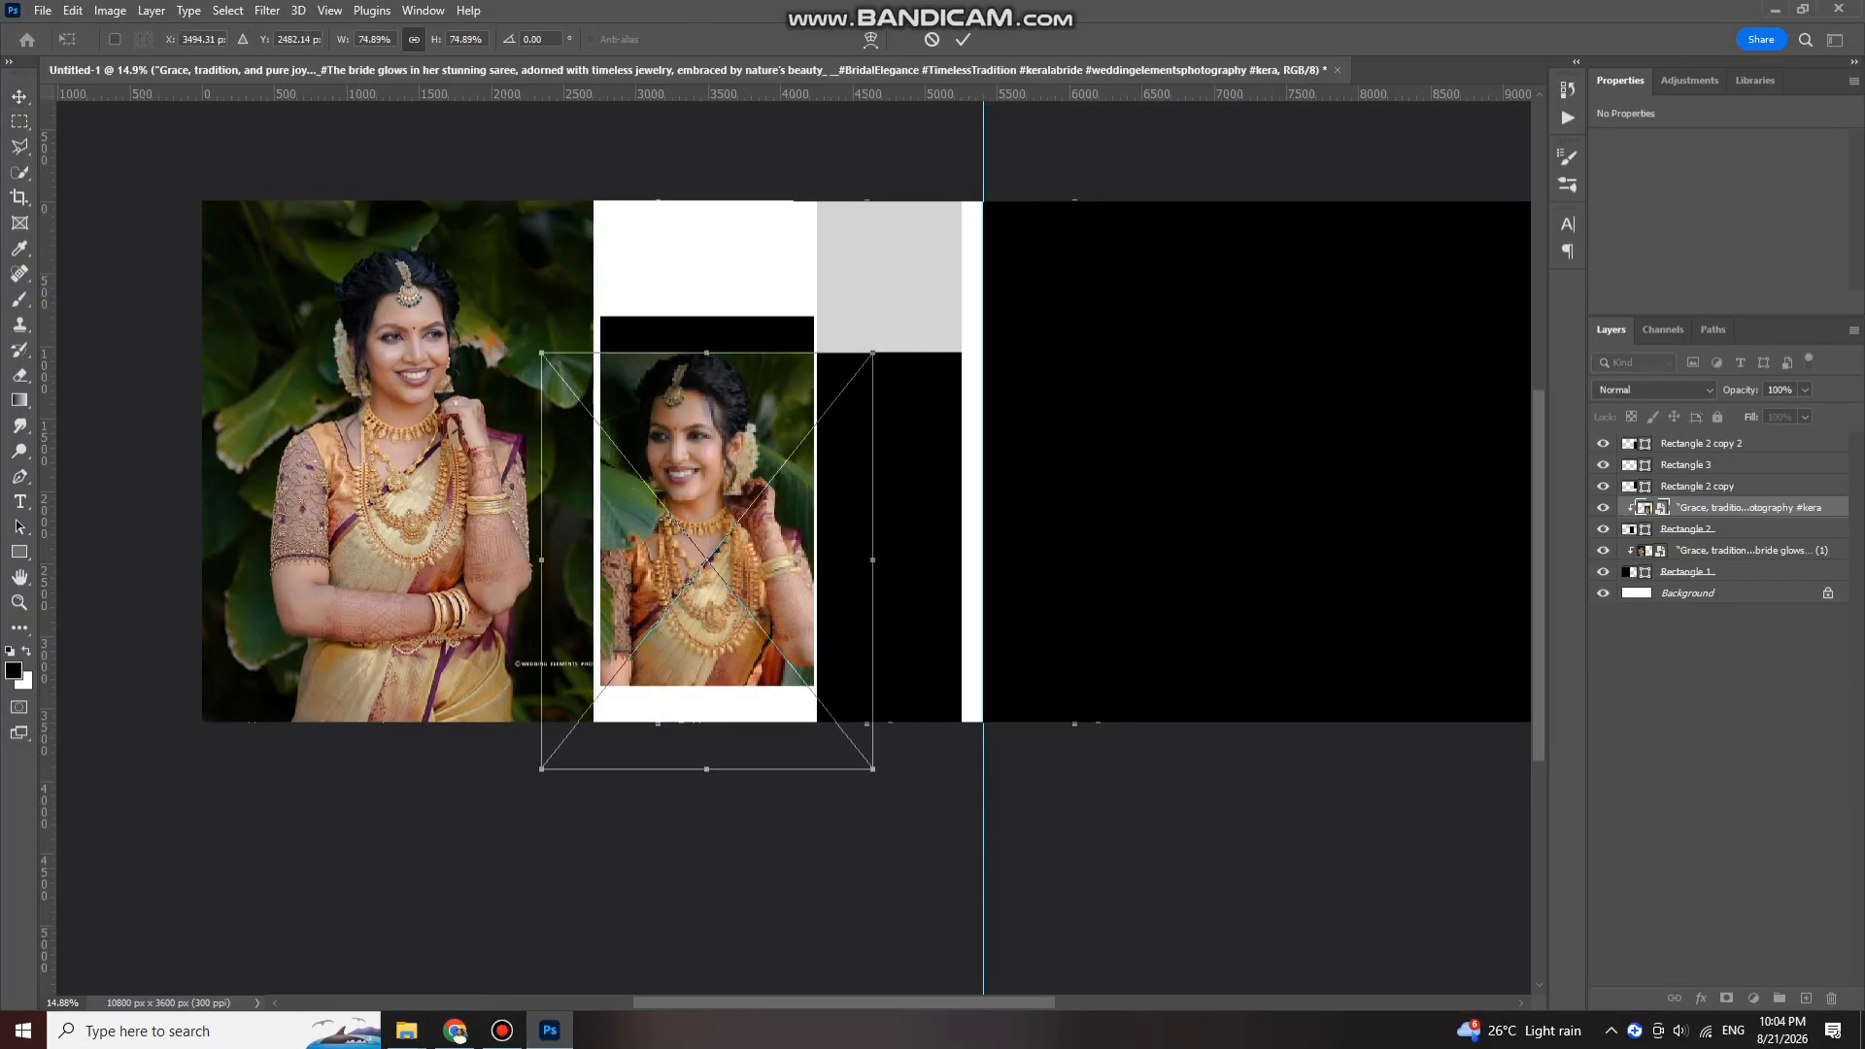
left_click_drag(725, 439, 726, 403)
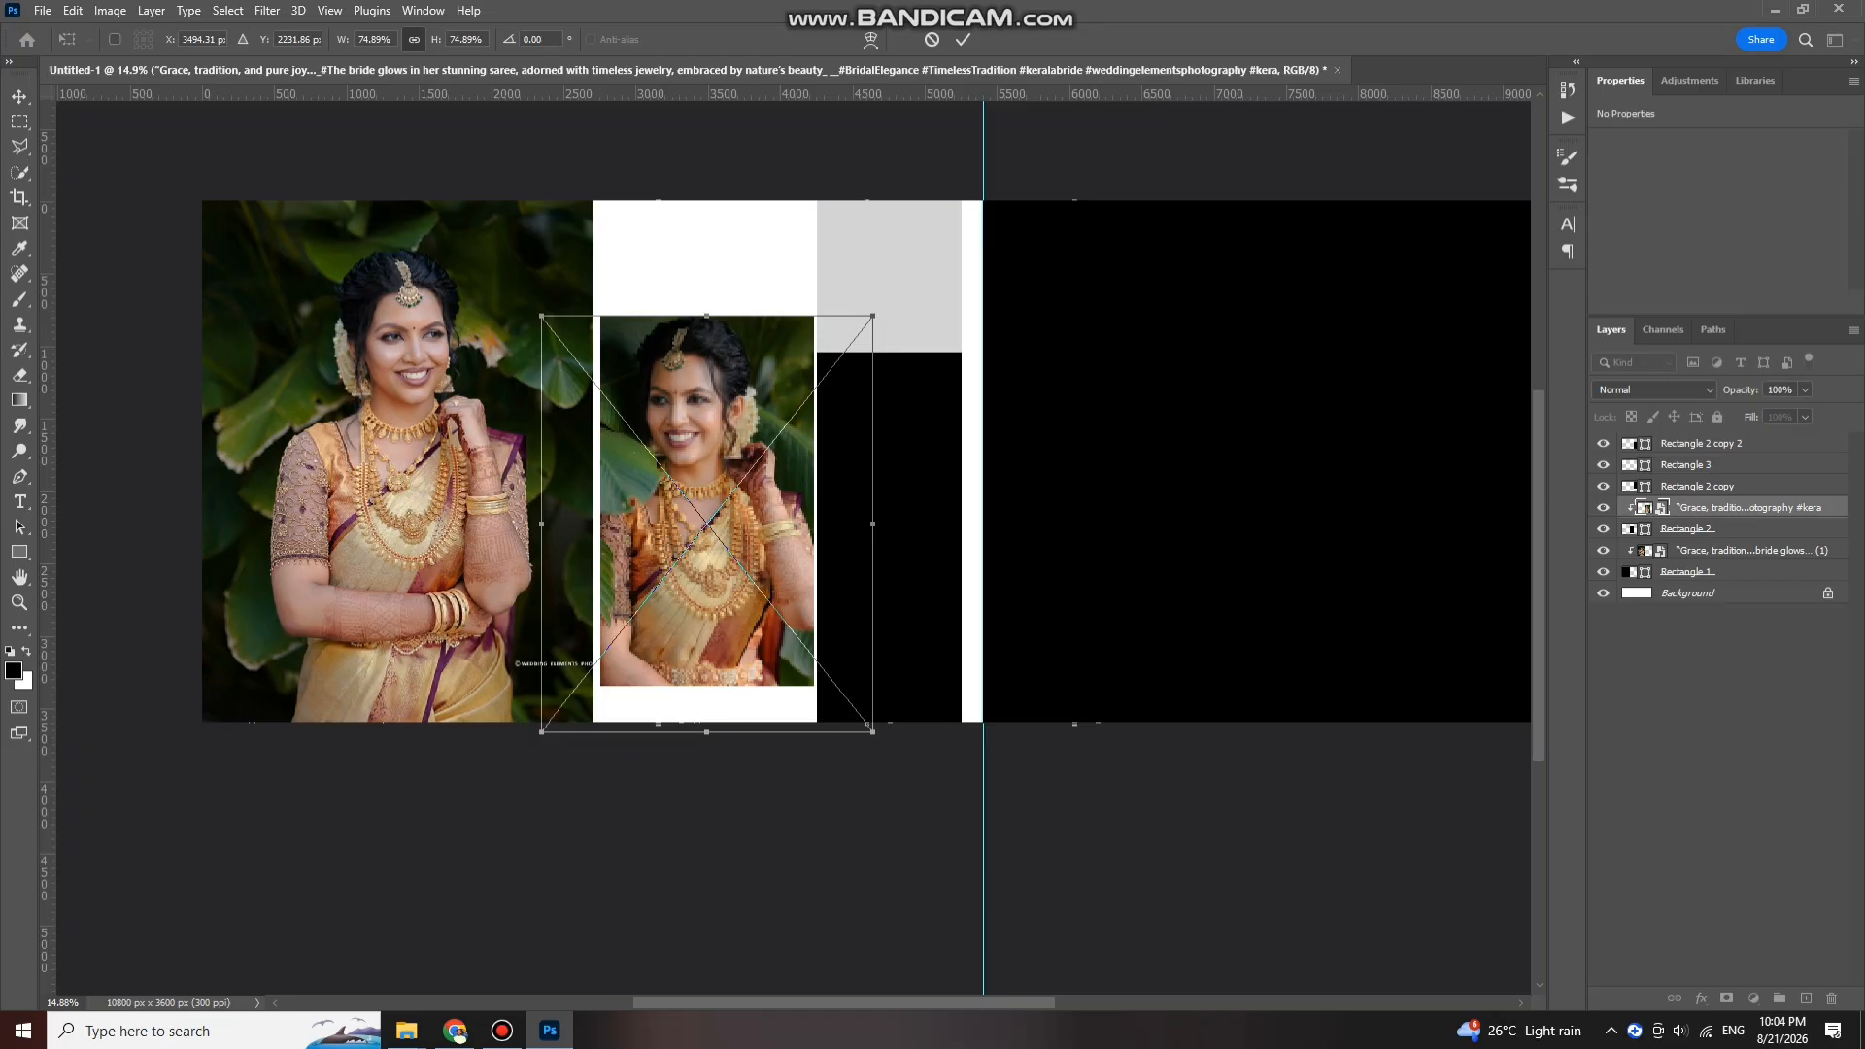
left_click_drag(541, 732, 575, 686)
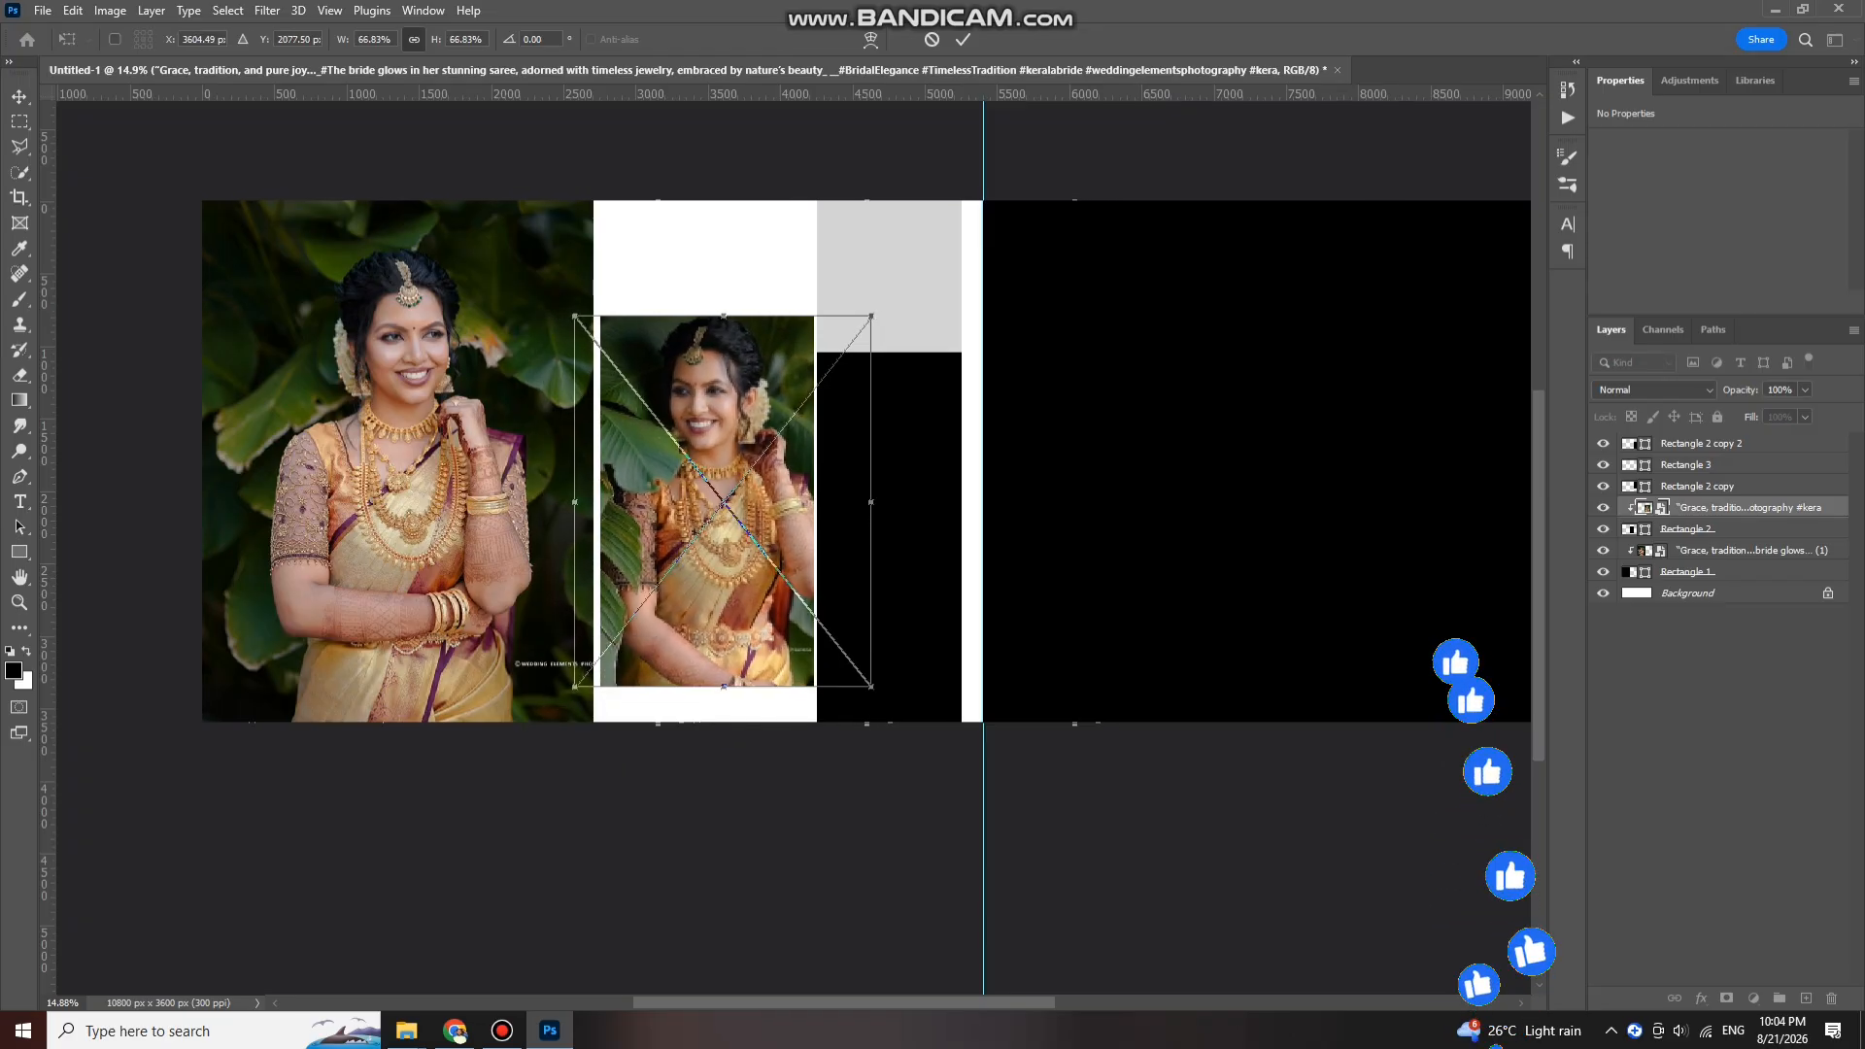
left_click_drag(700, 544, 689, 544)
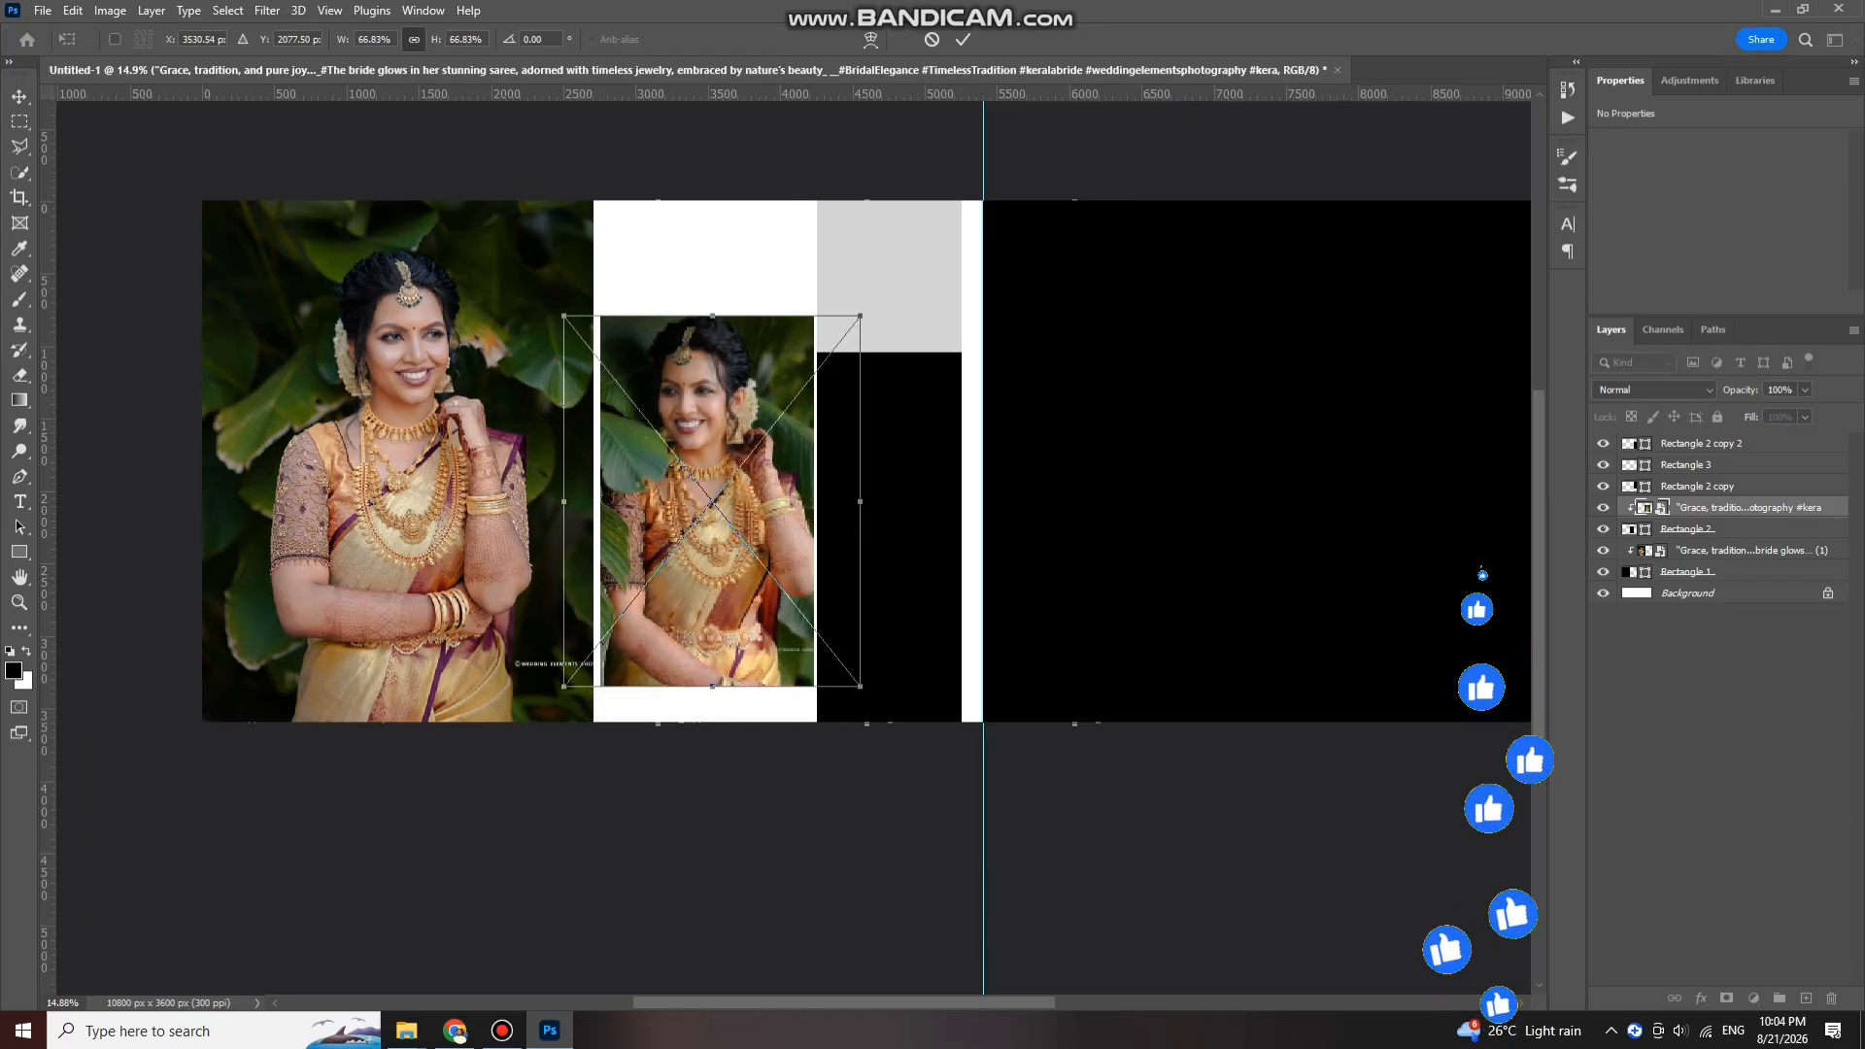
key("Return")
left_click(874, 507)
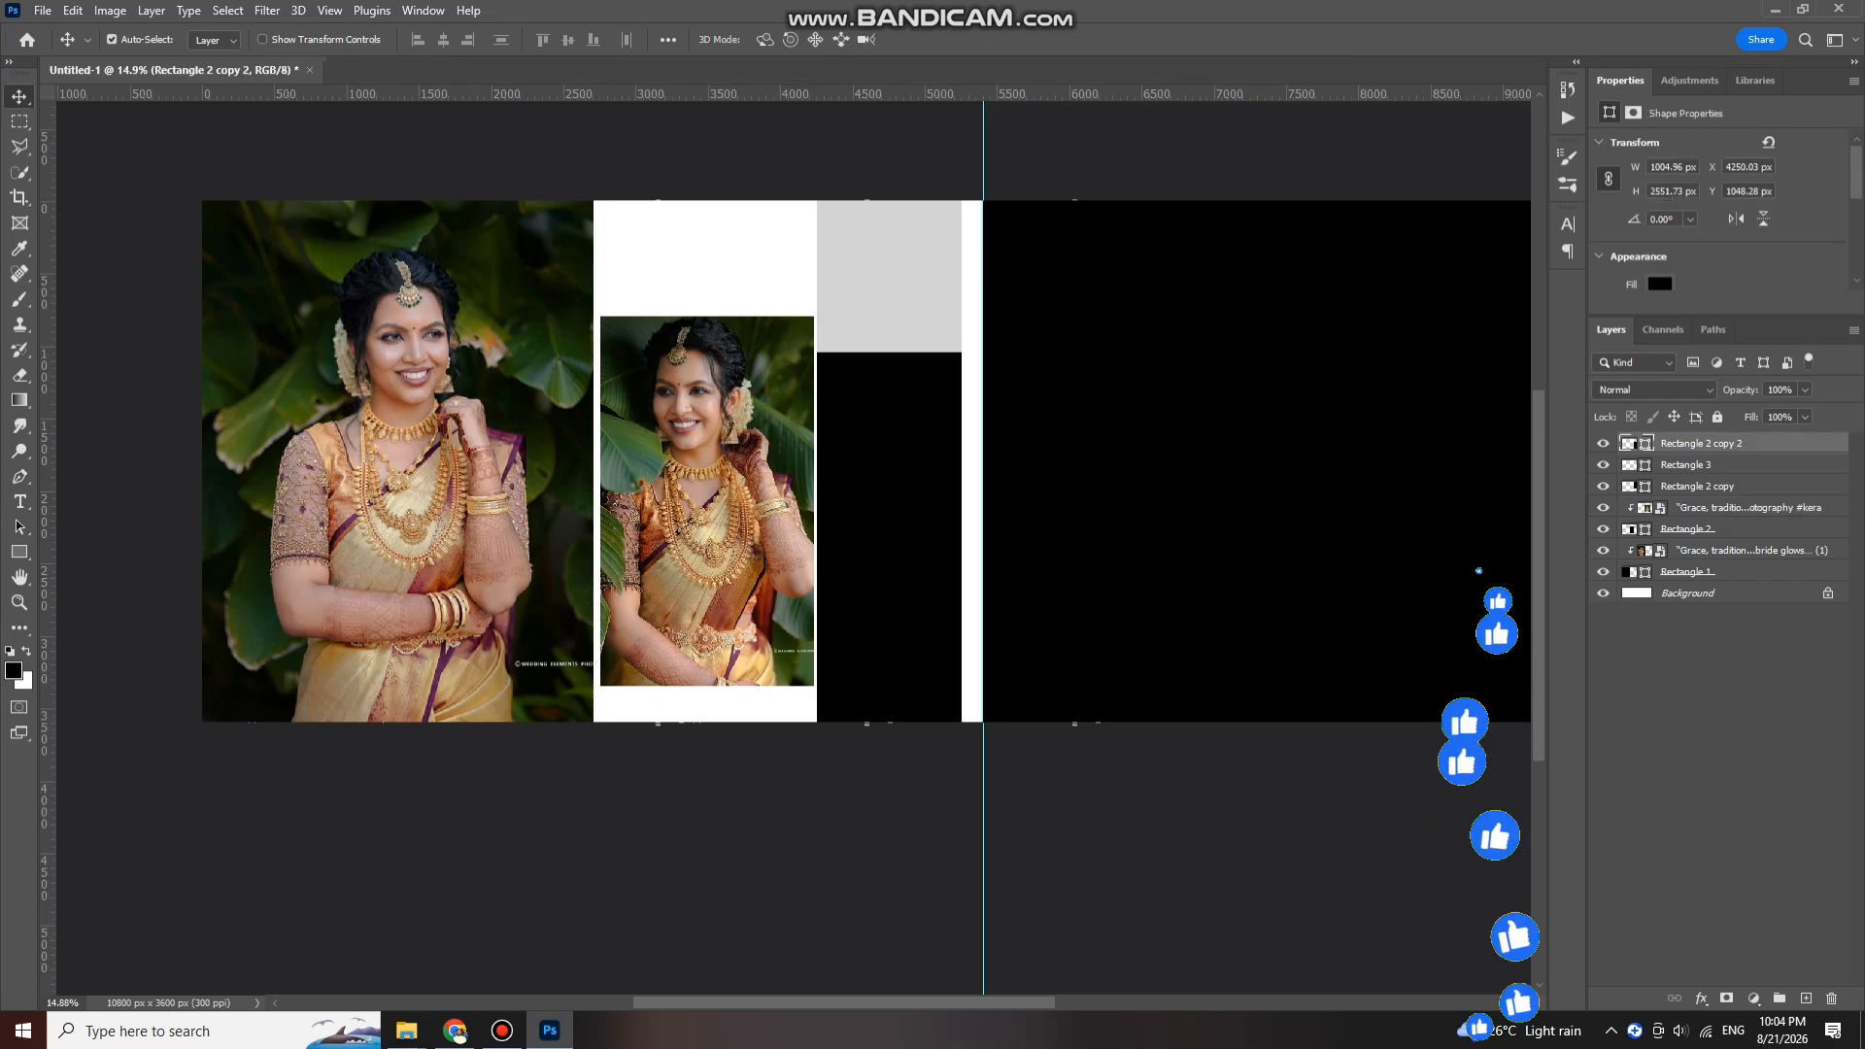
mouse_move(406, 1029)
left_click(971, 952)
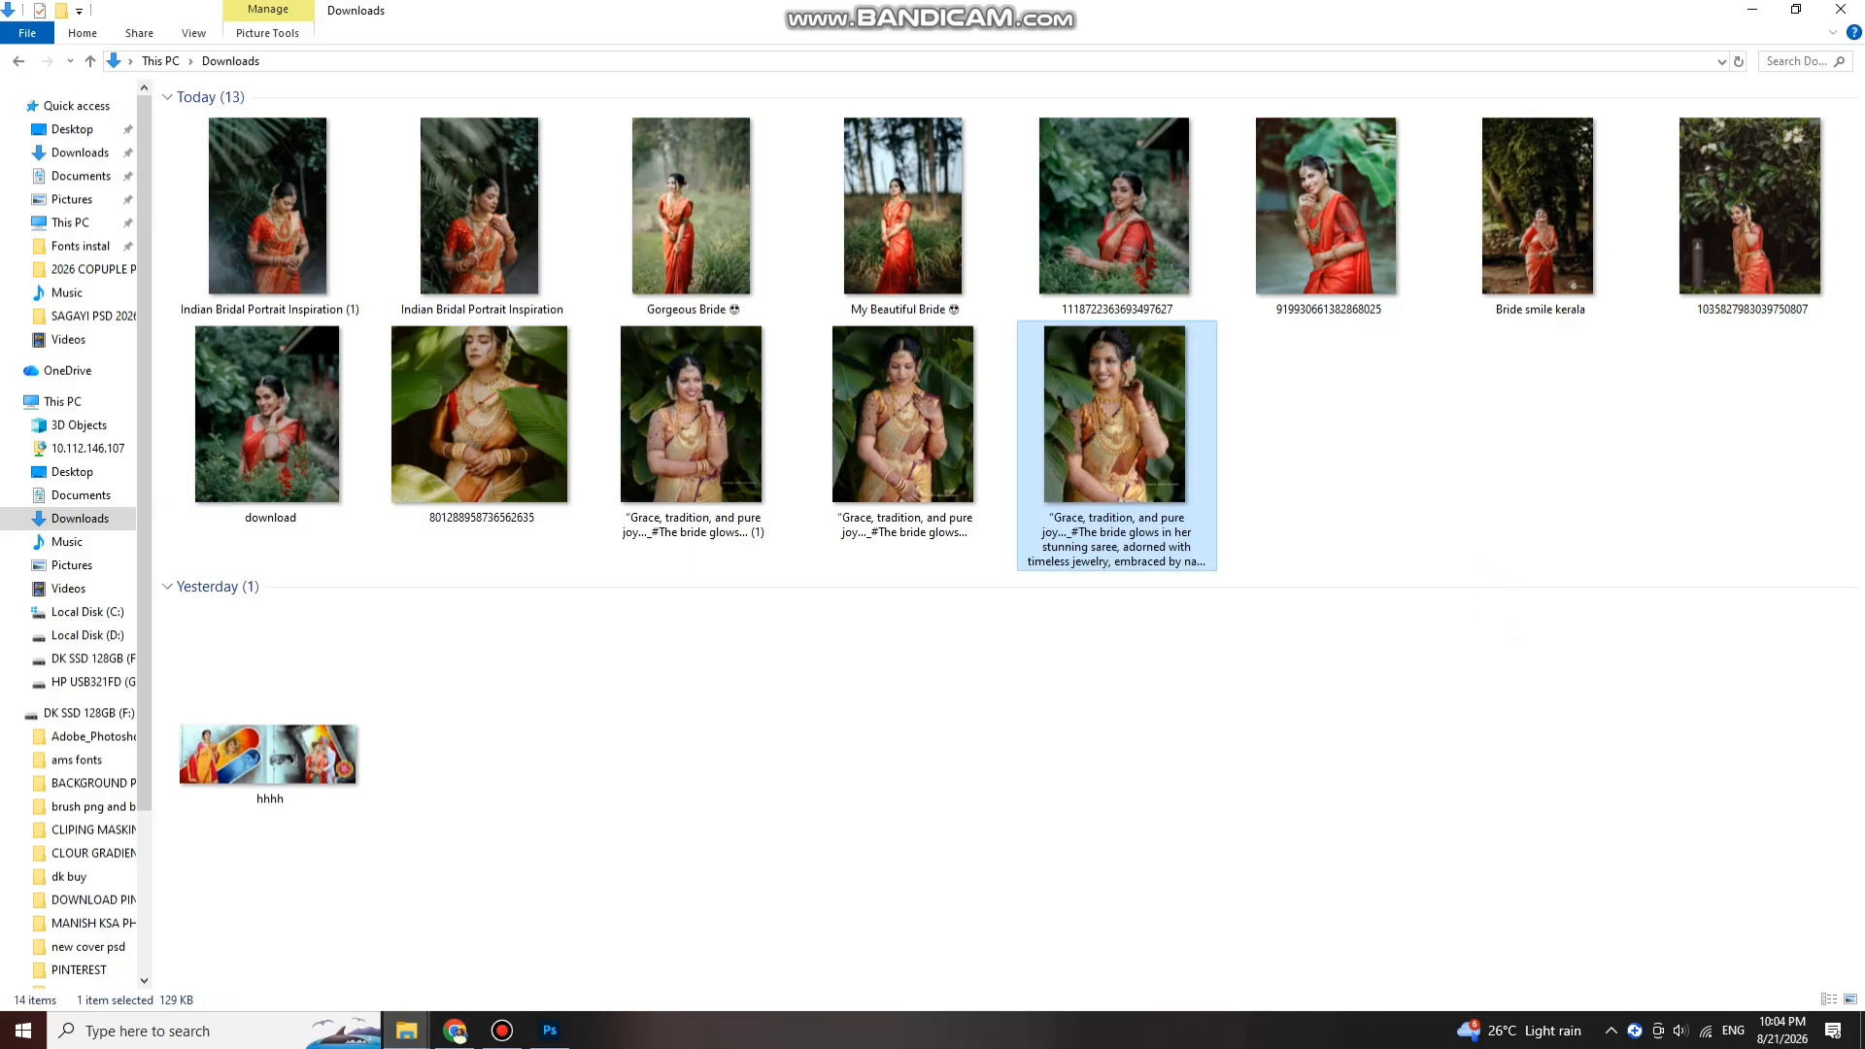
left_click_drag(479, 417, 845, 592)
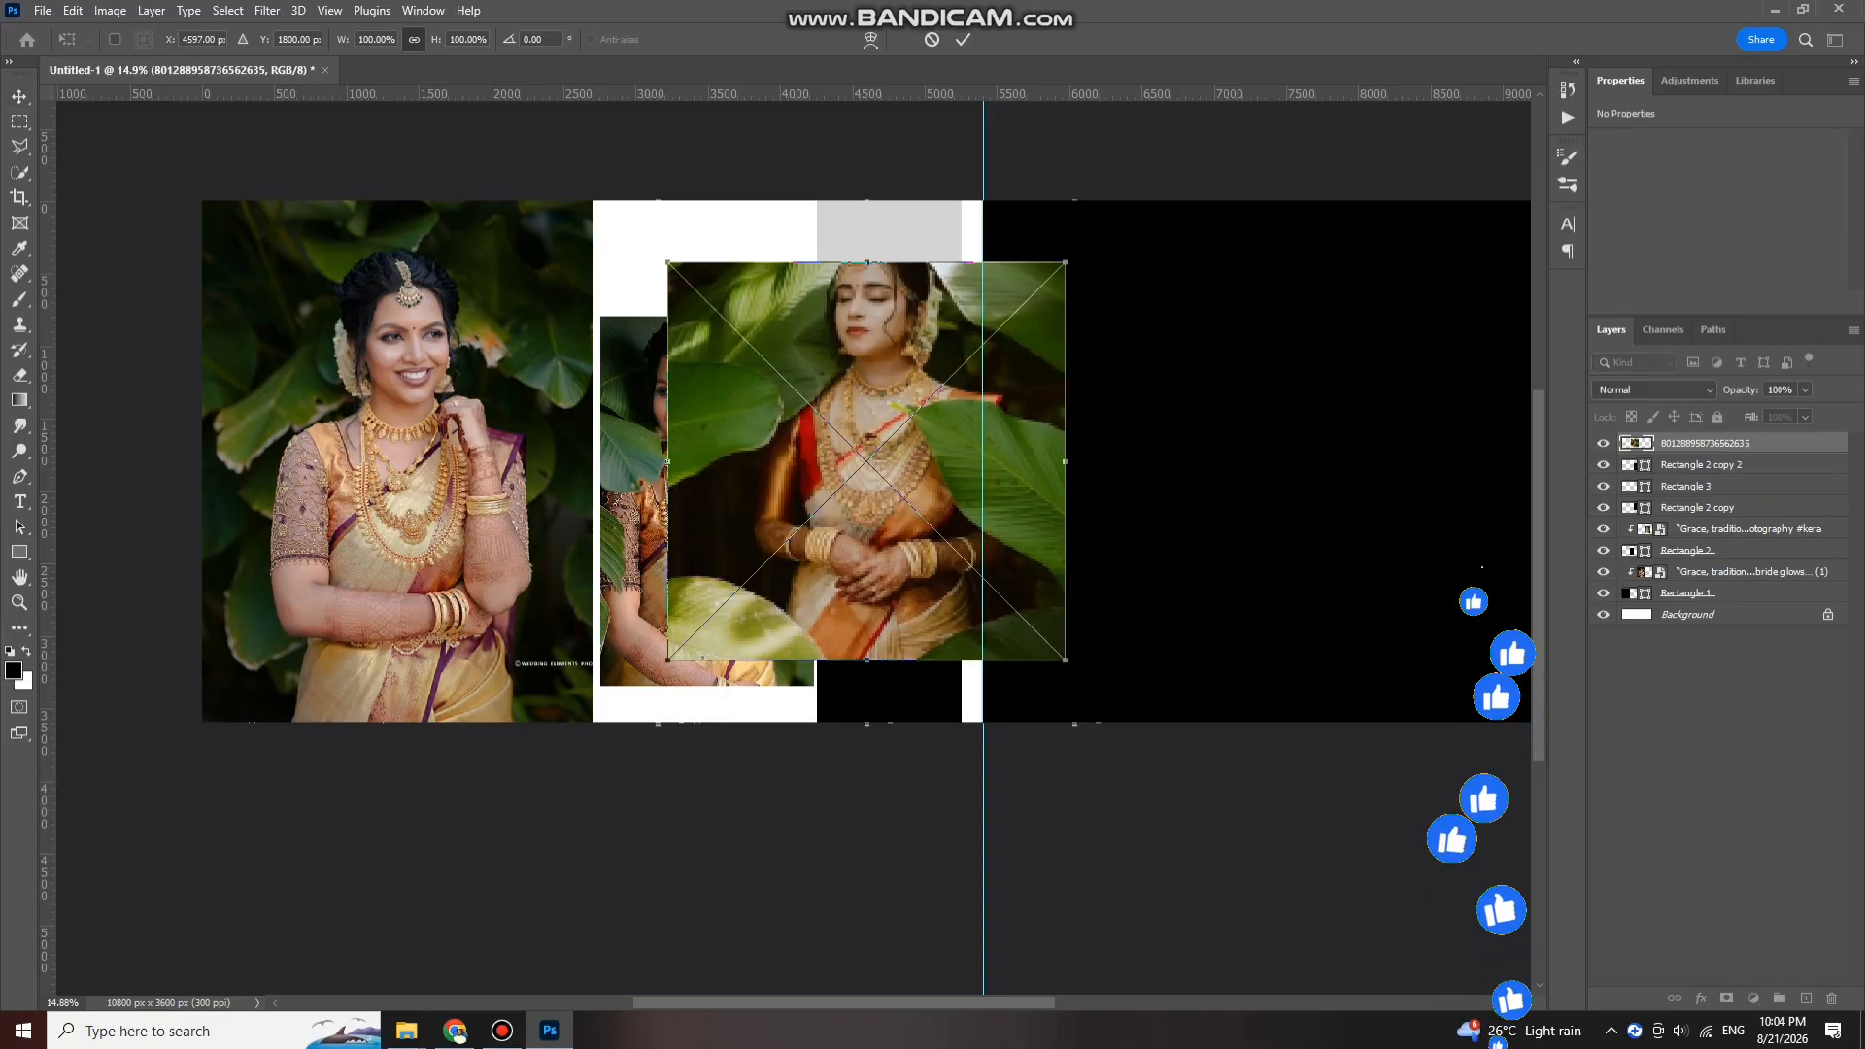
left_click_drag(923, 466, 931, 556)
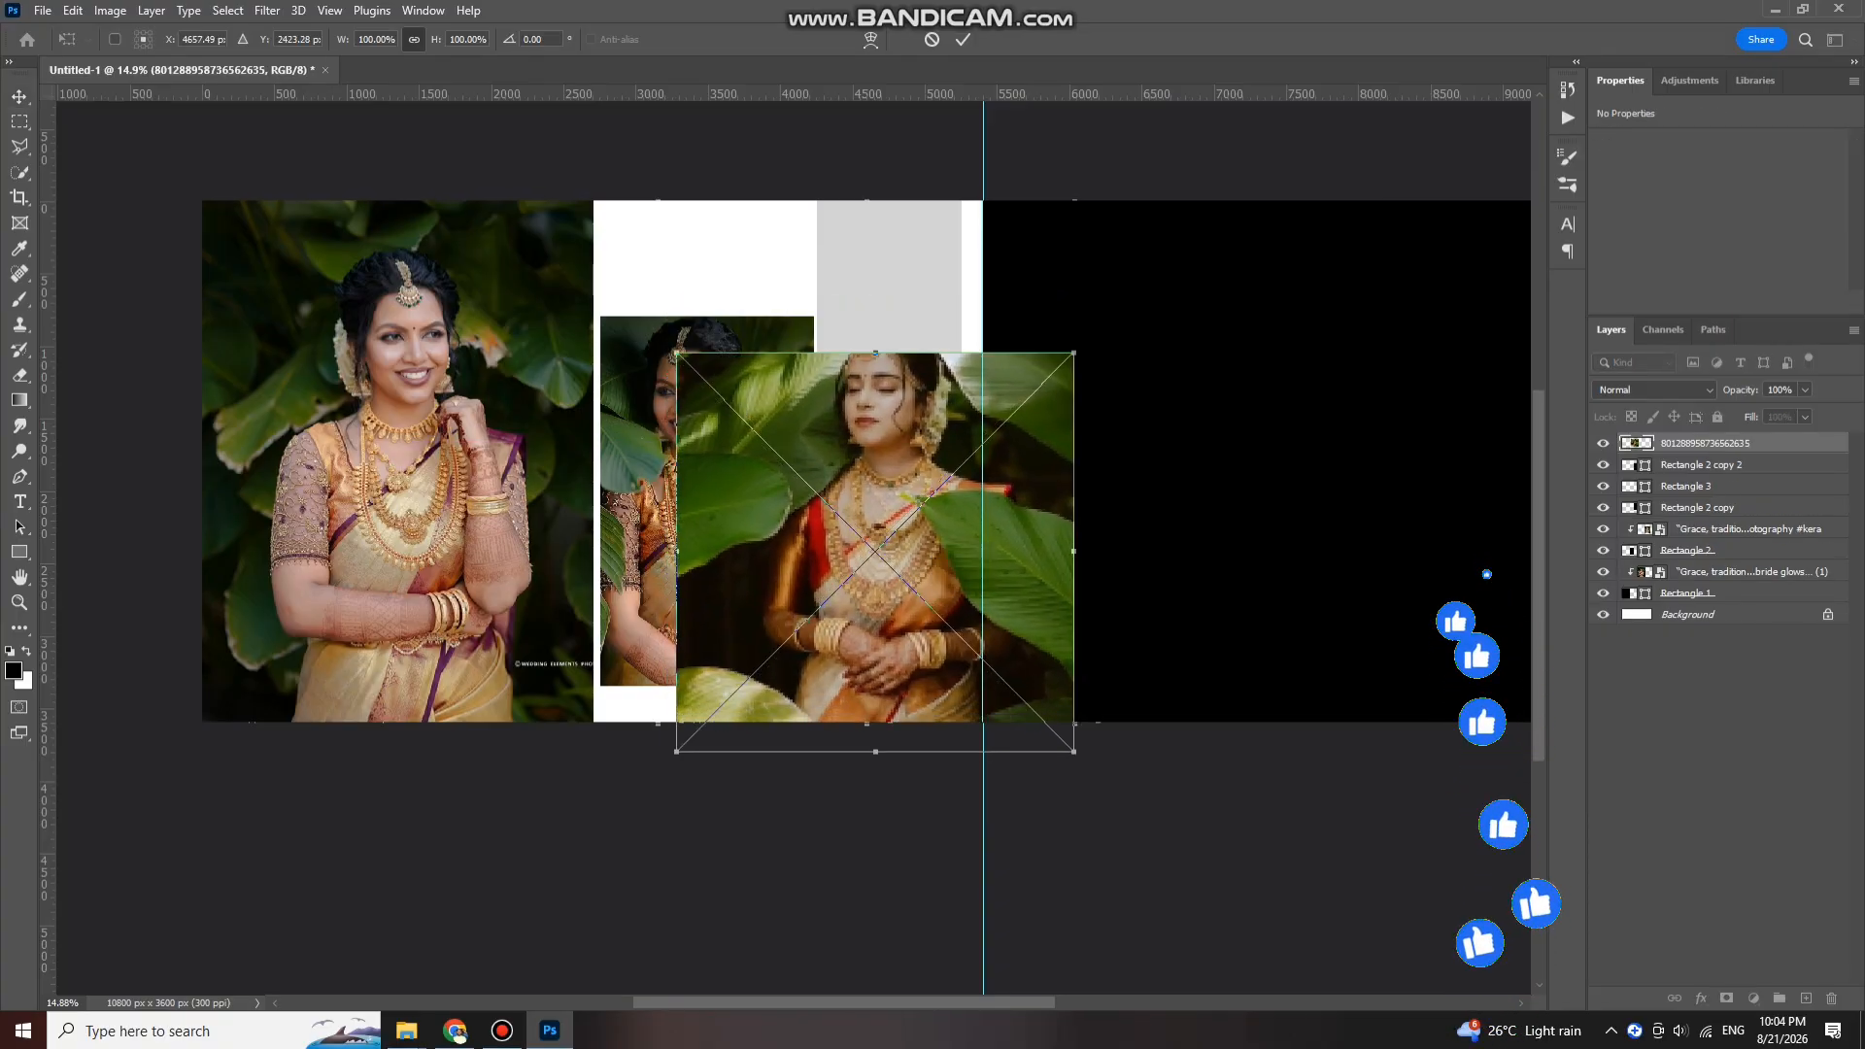
key("Return")
key("ctrl+alt+g")
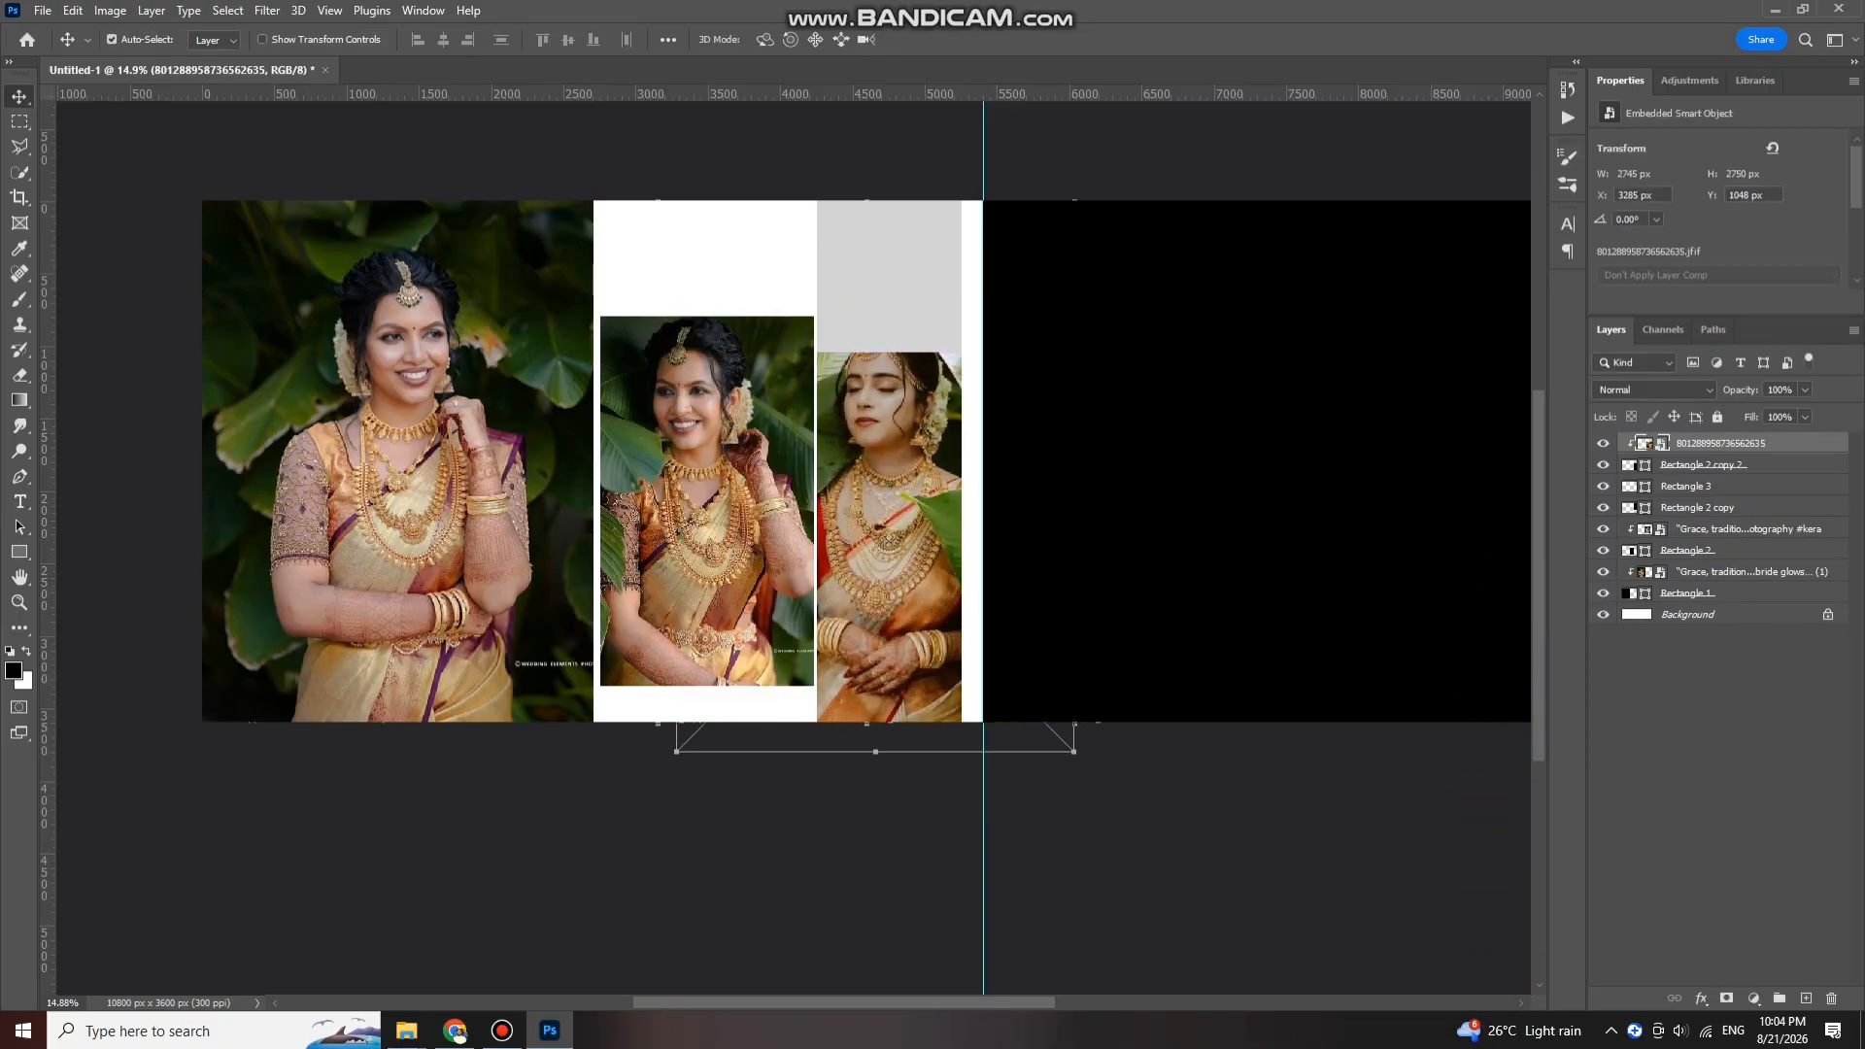
scroll(931, 575, "down", 3)
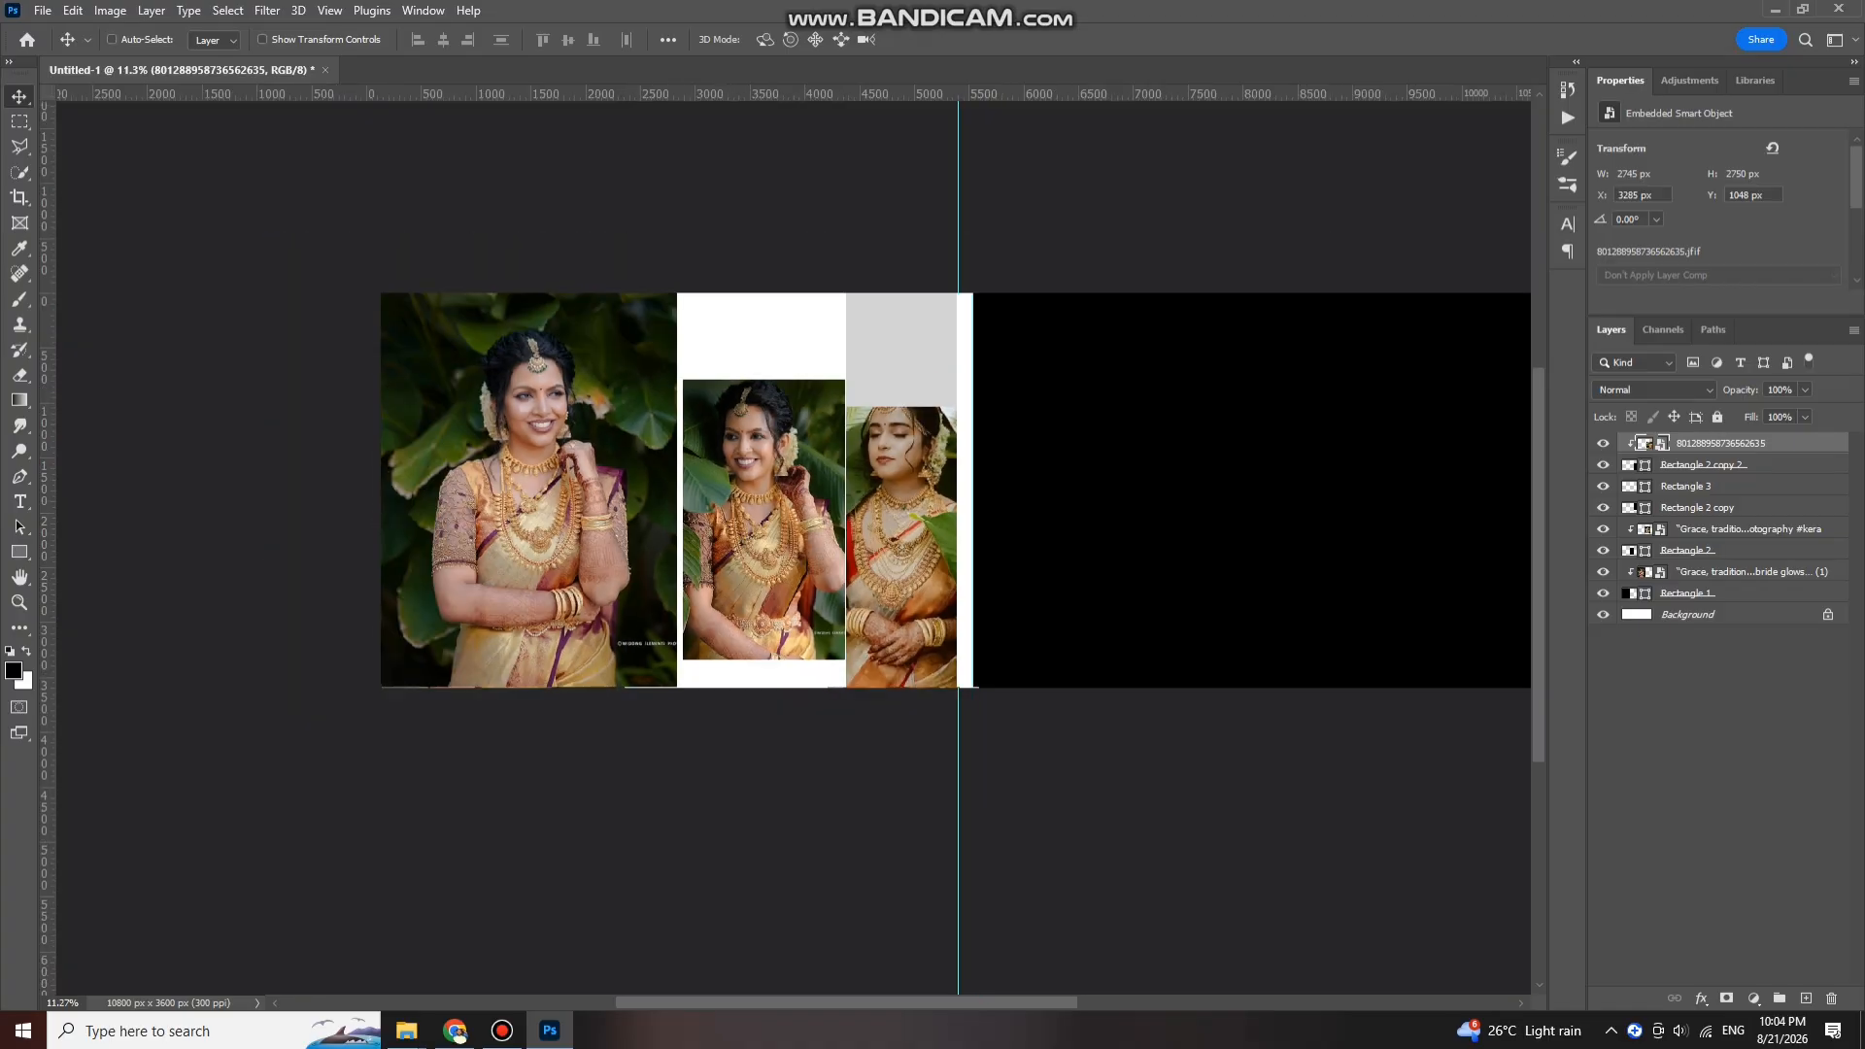
scroll(931, 575, "right", 3)
scroll(1252, 520, "up", 2)
scroll(1252, 520, "right", 6)
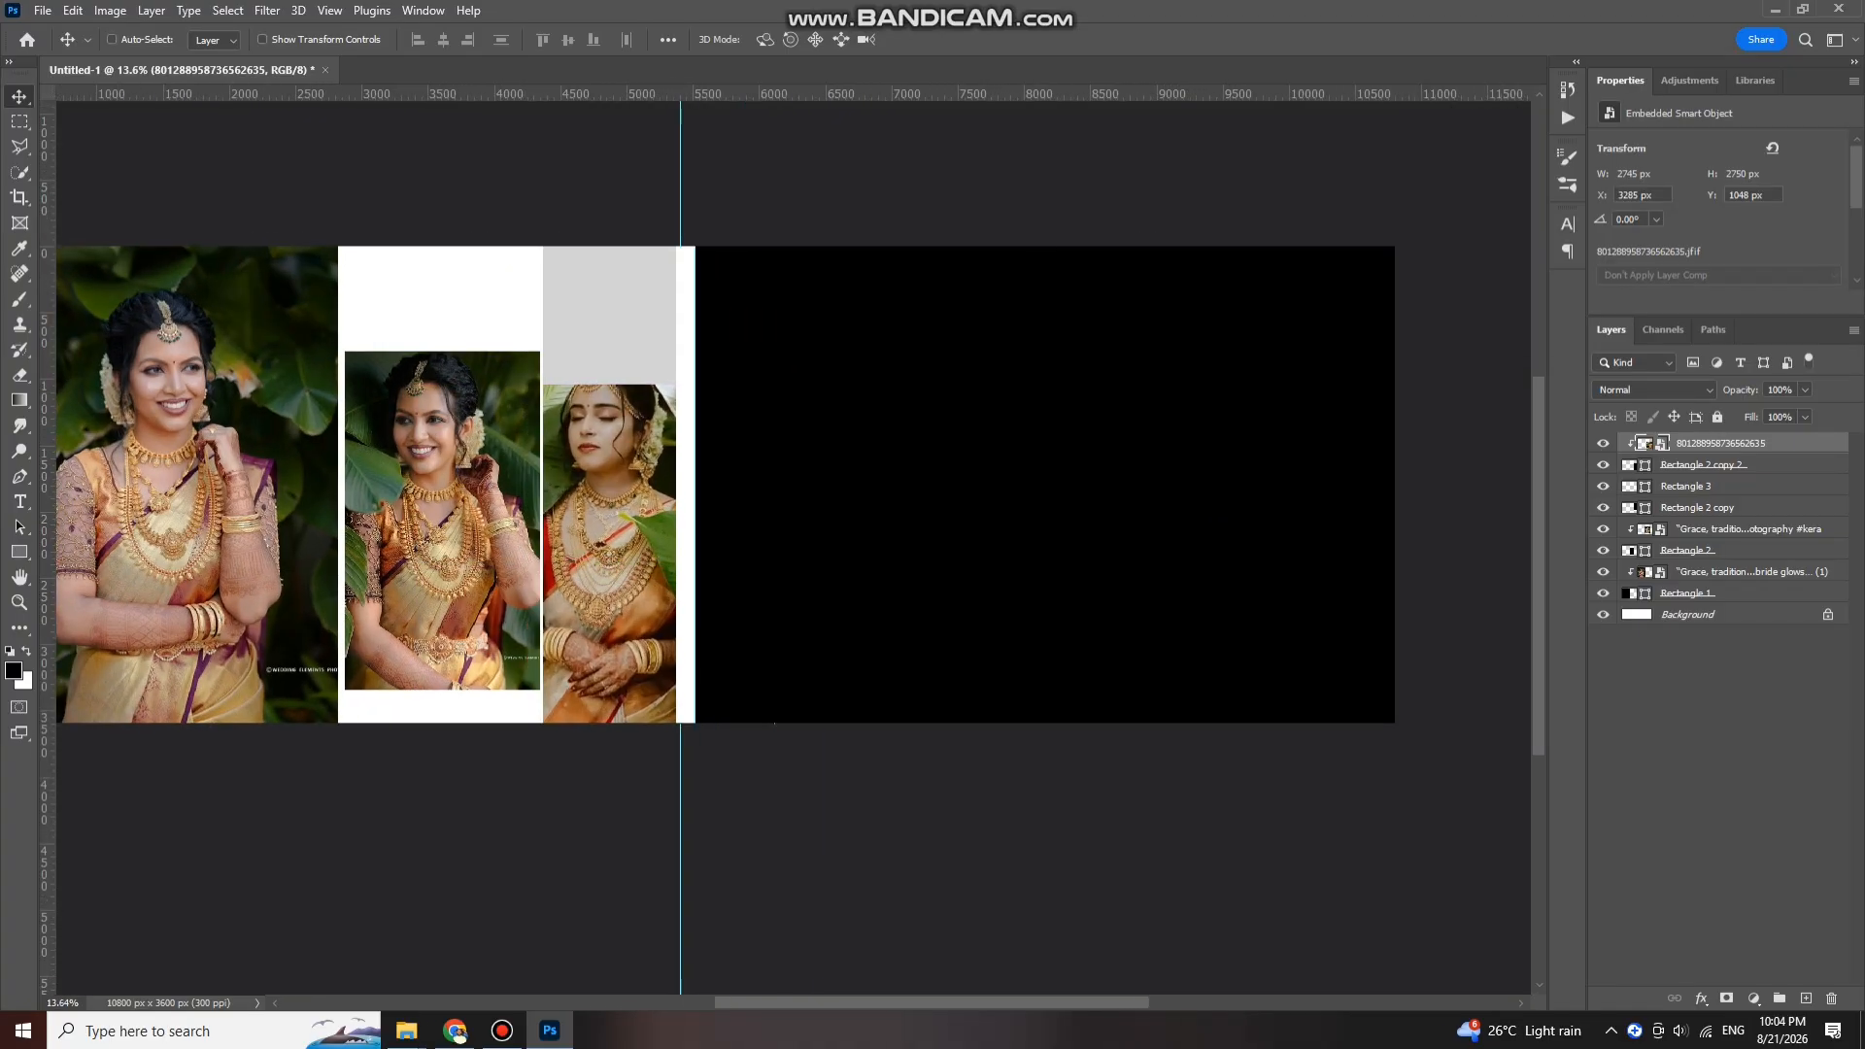
left_click(1224, 519)
scroll(1146, 500, "up", 1)
scroll(1146, 500, "right", 2)
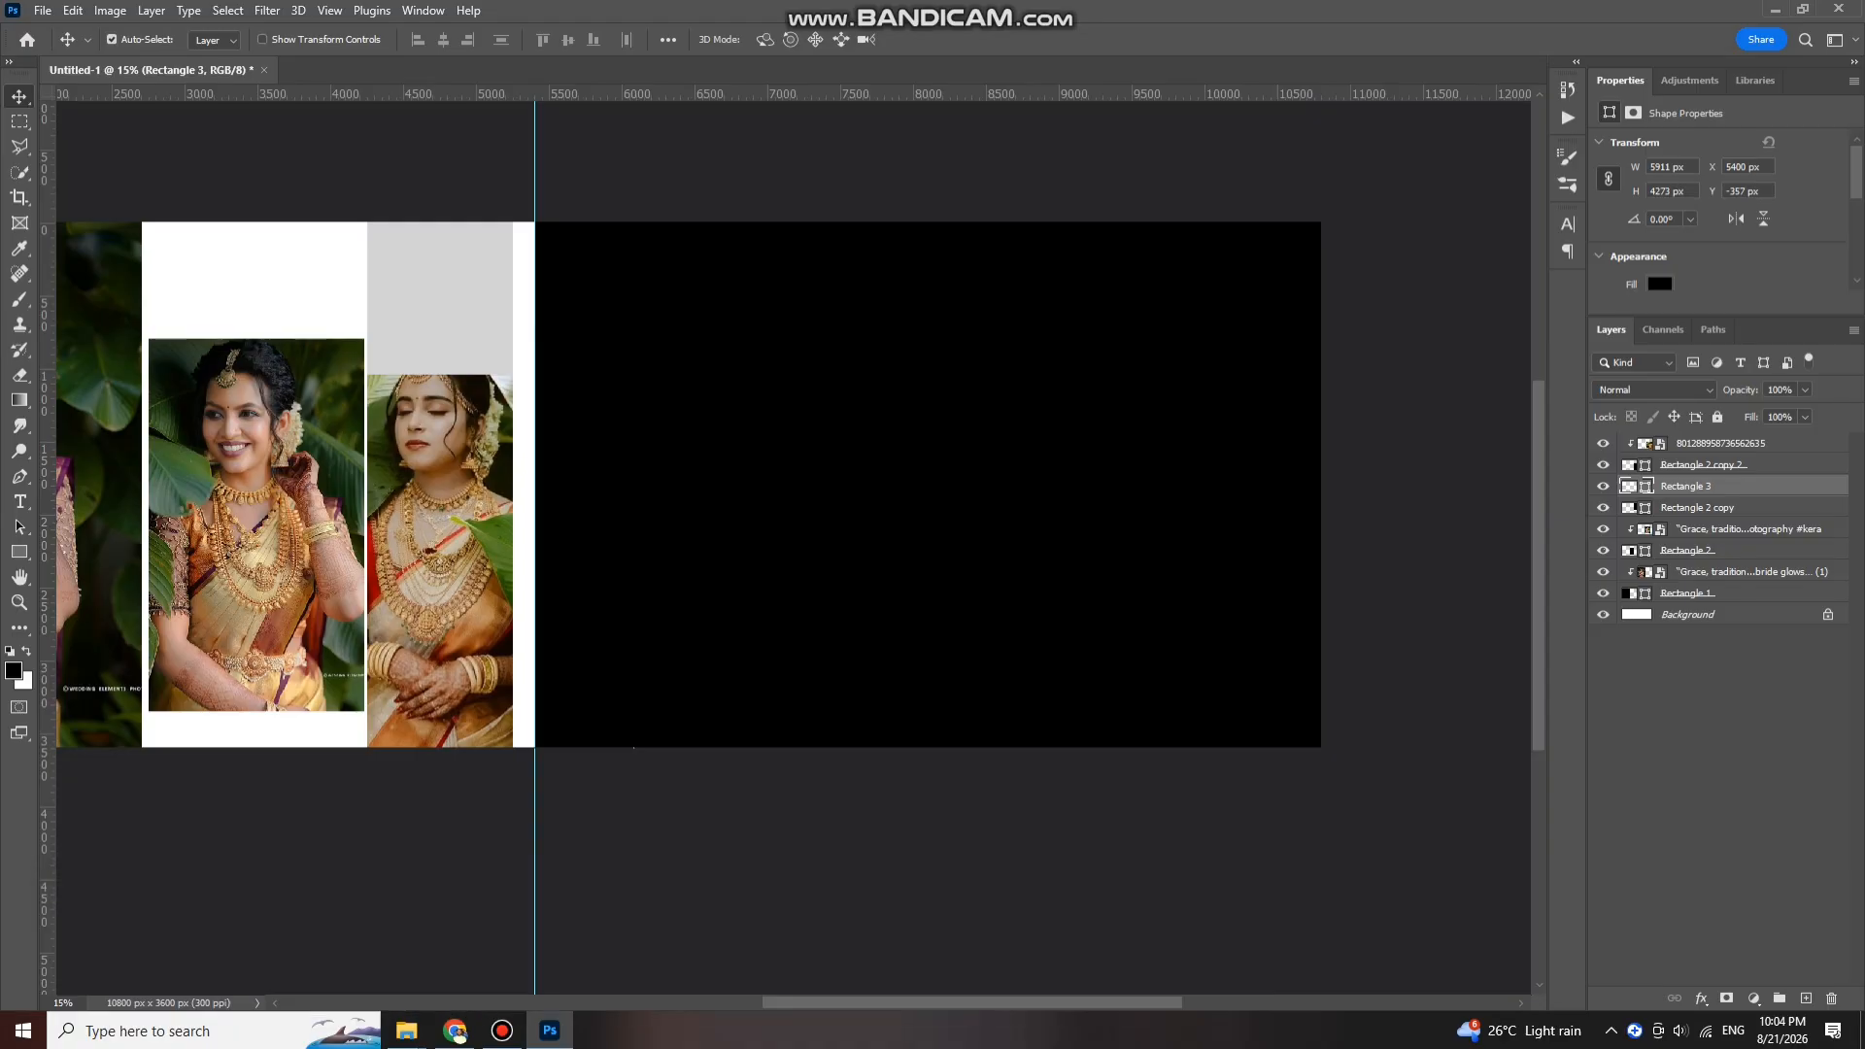
mouse_move(406, 1029)
left_click(938, 932)
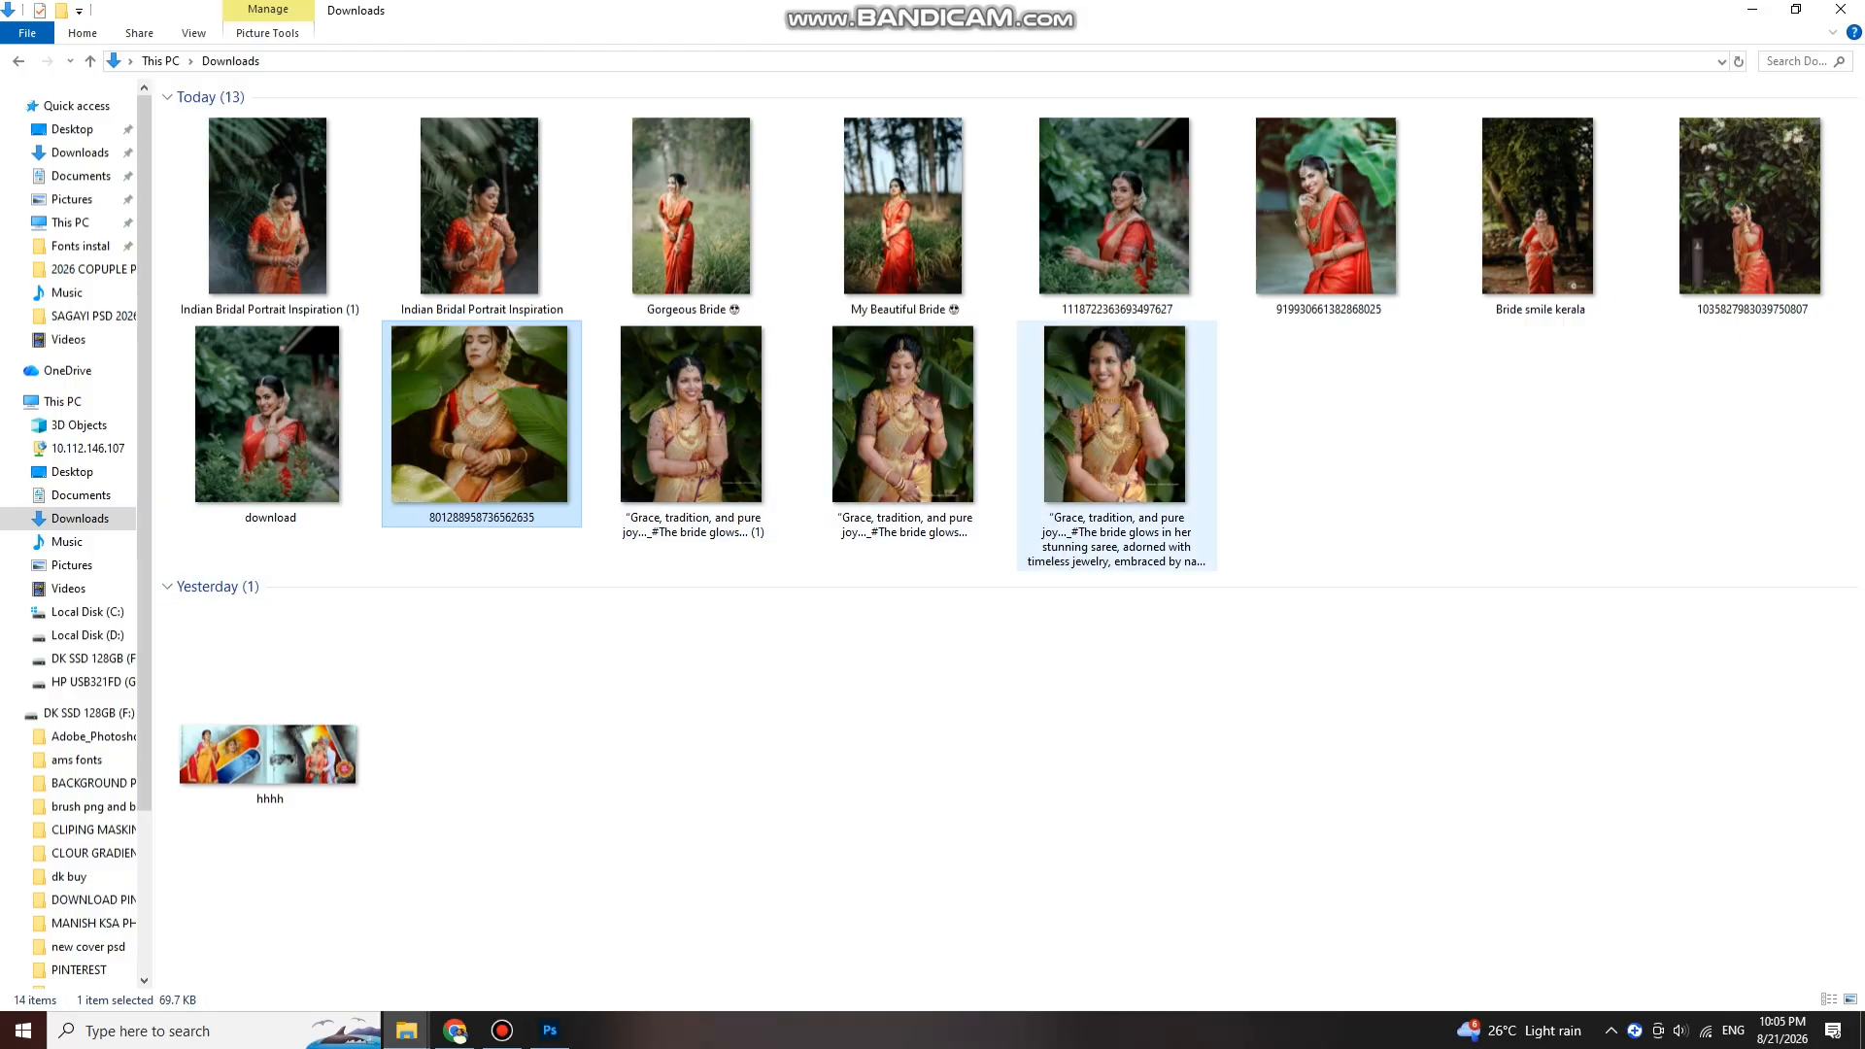
left_click_drag(1129, 210, 993, 515)
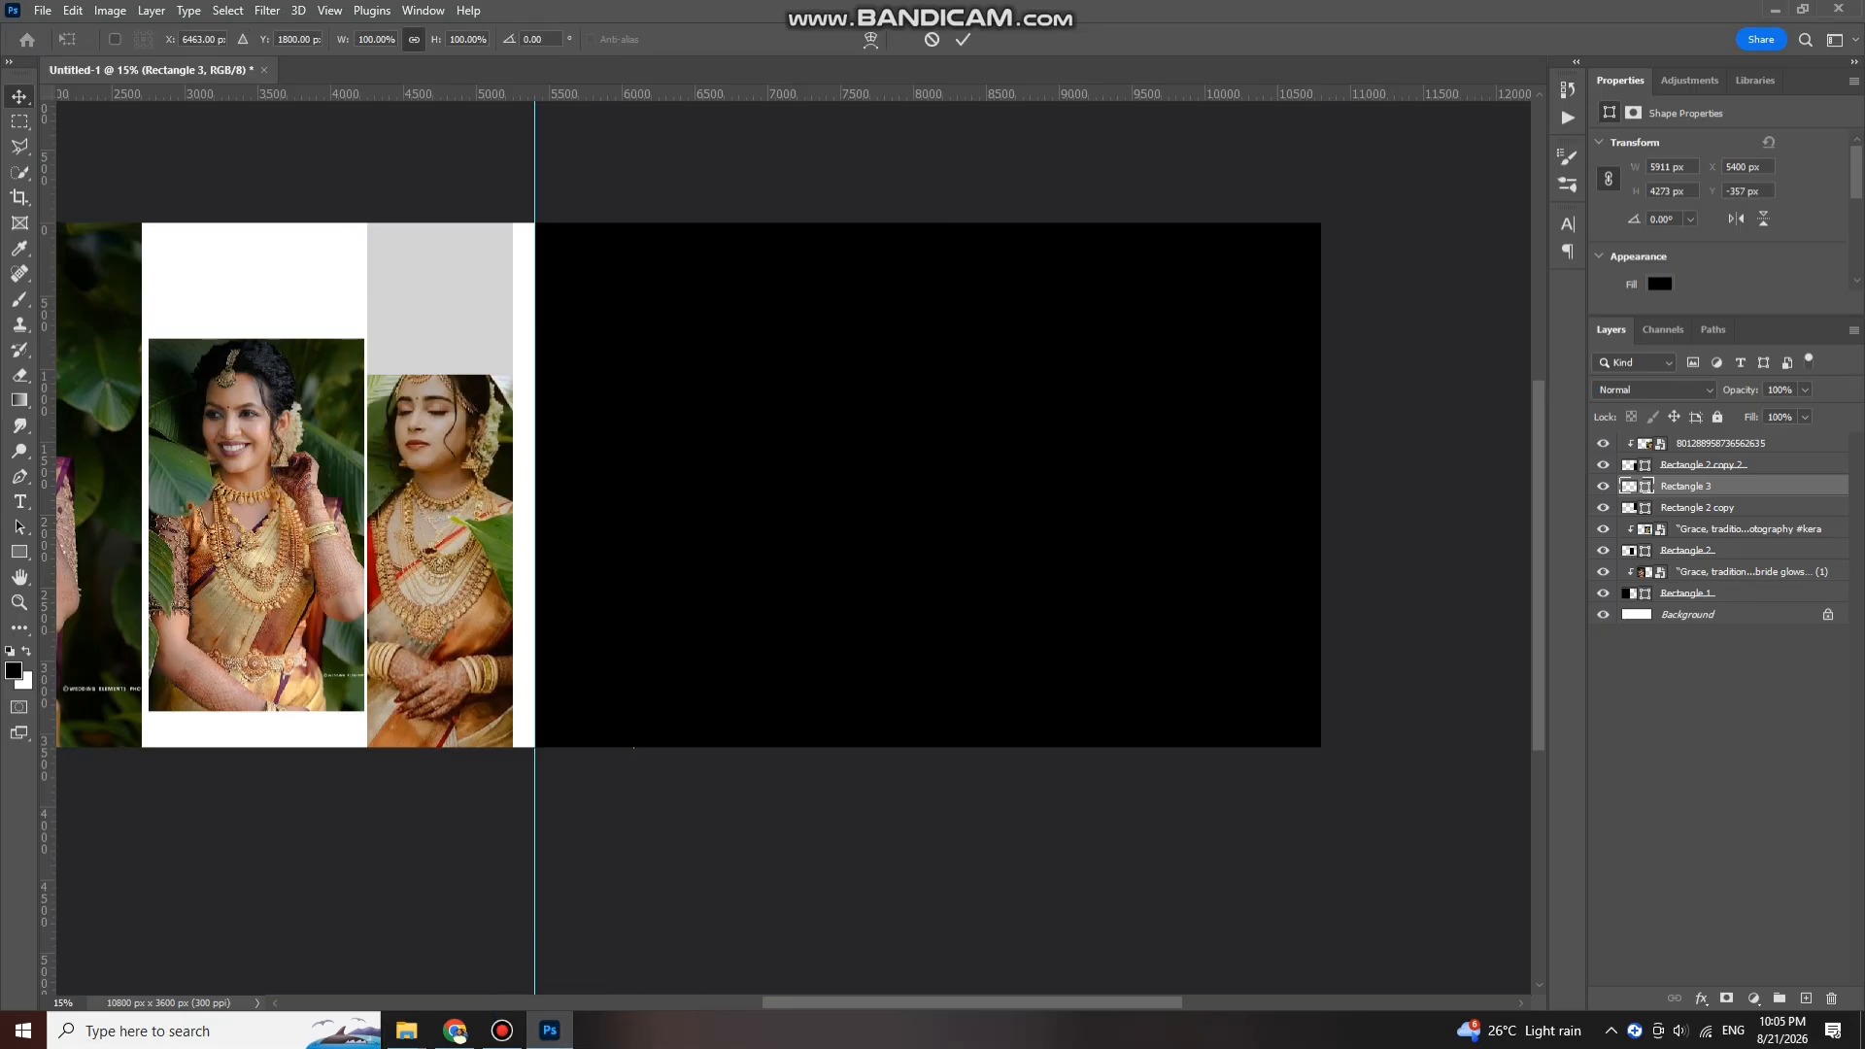
Step: Align the photo with the canvas's right edge and enlarge it to about 179.90% so it covers the right page
left_click_drag(800, 498, 1171, 454)
left_click_drag(1059, 524, 1209, 478)
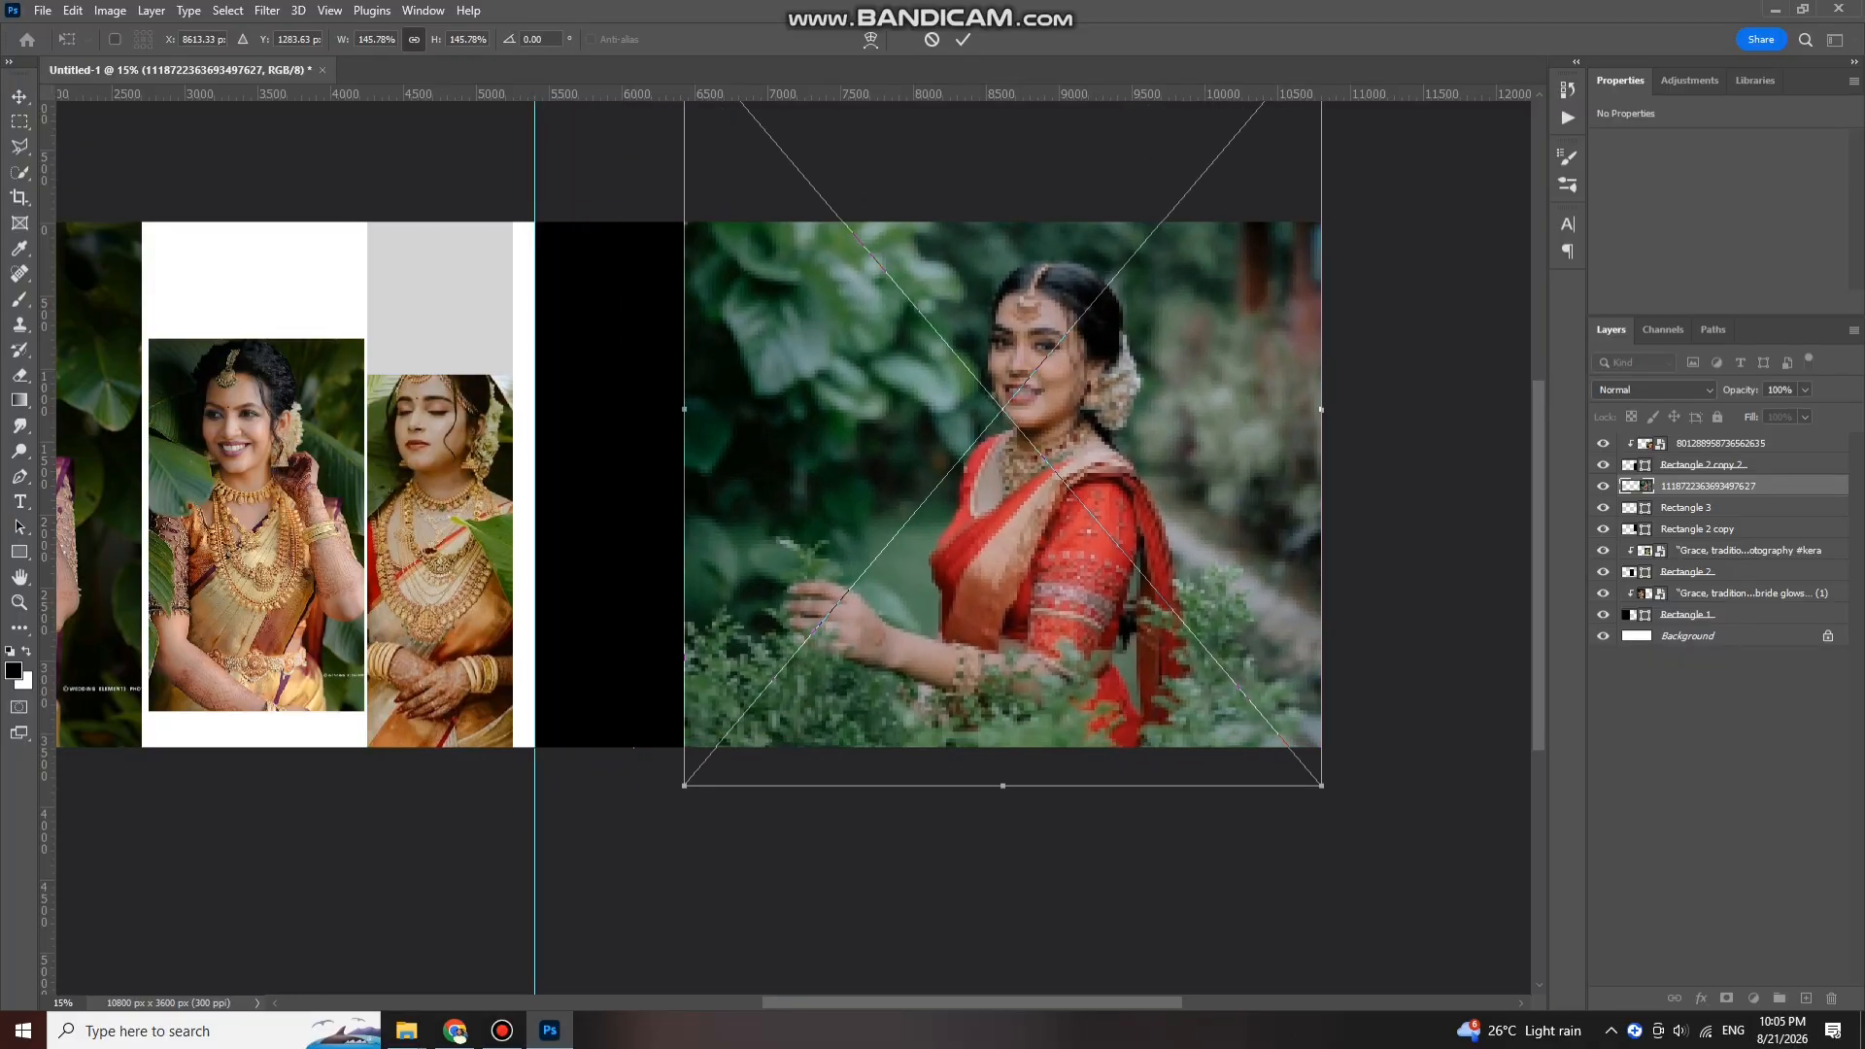
left_click_drag(685, 785, 534, 961)
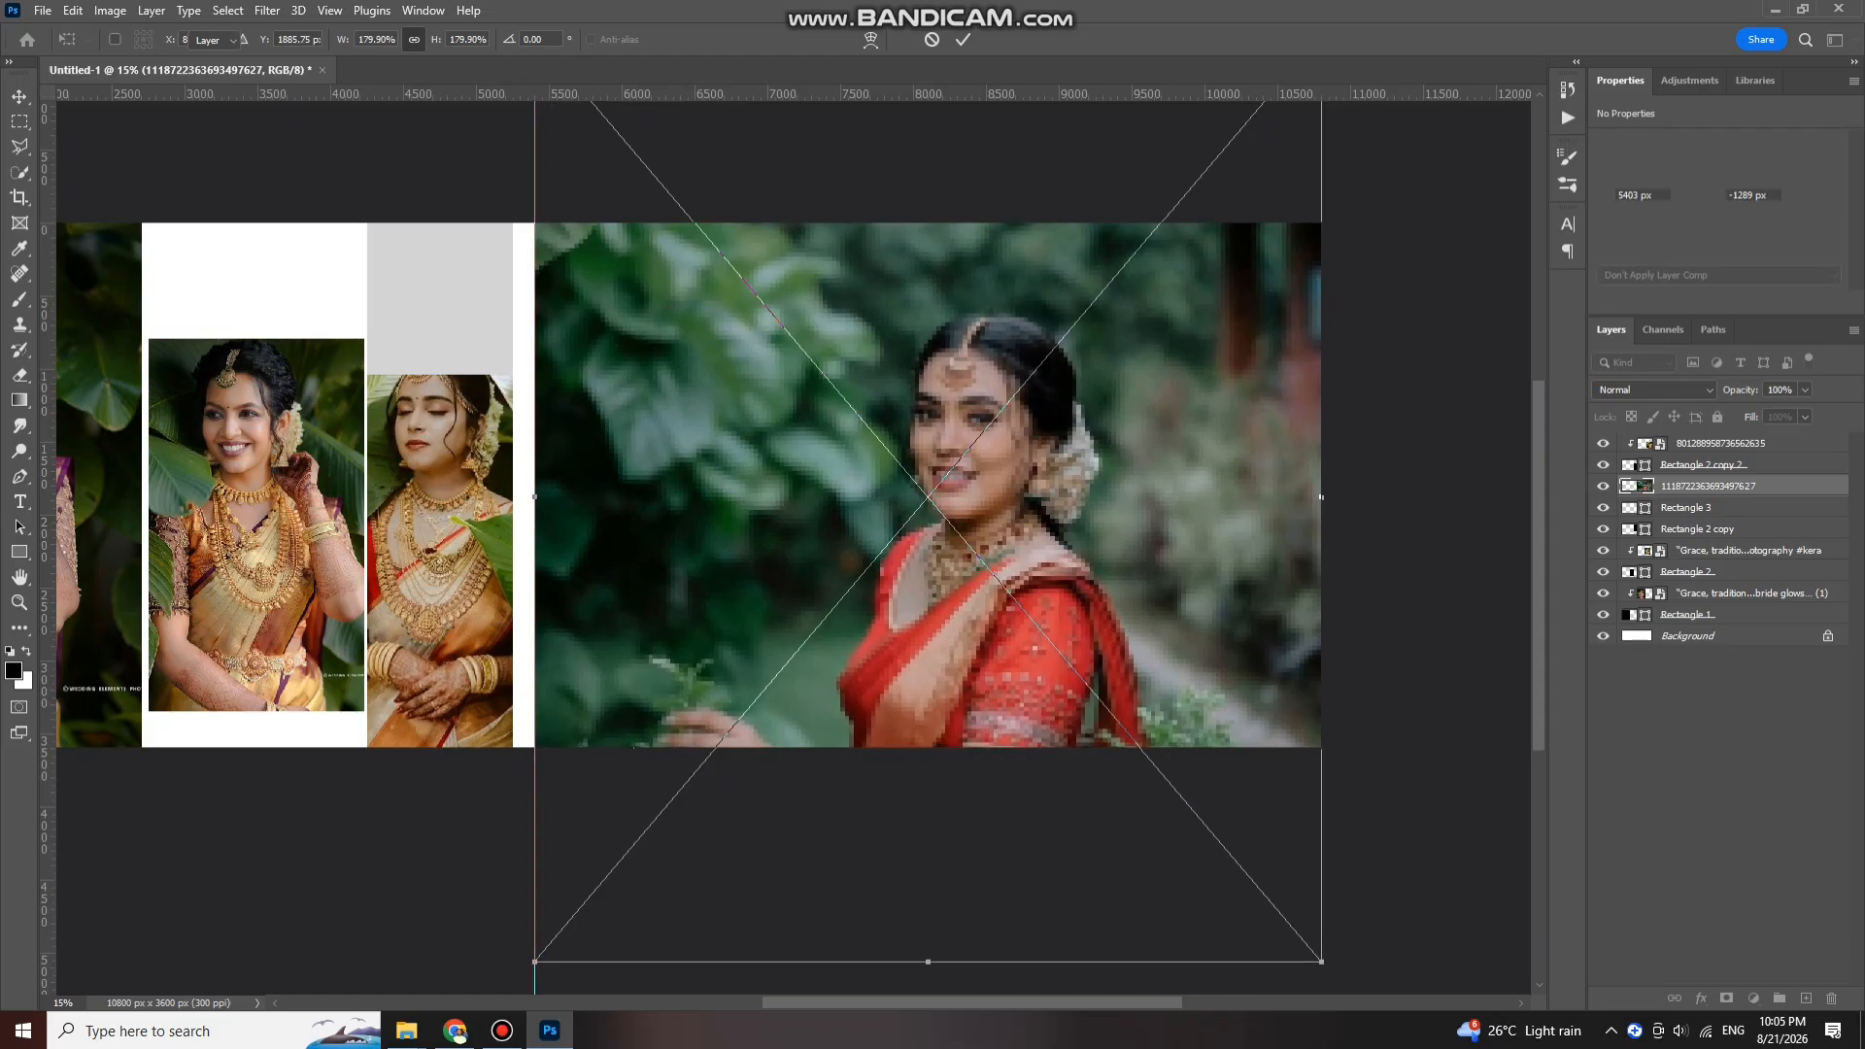
key("Return")
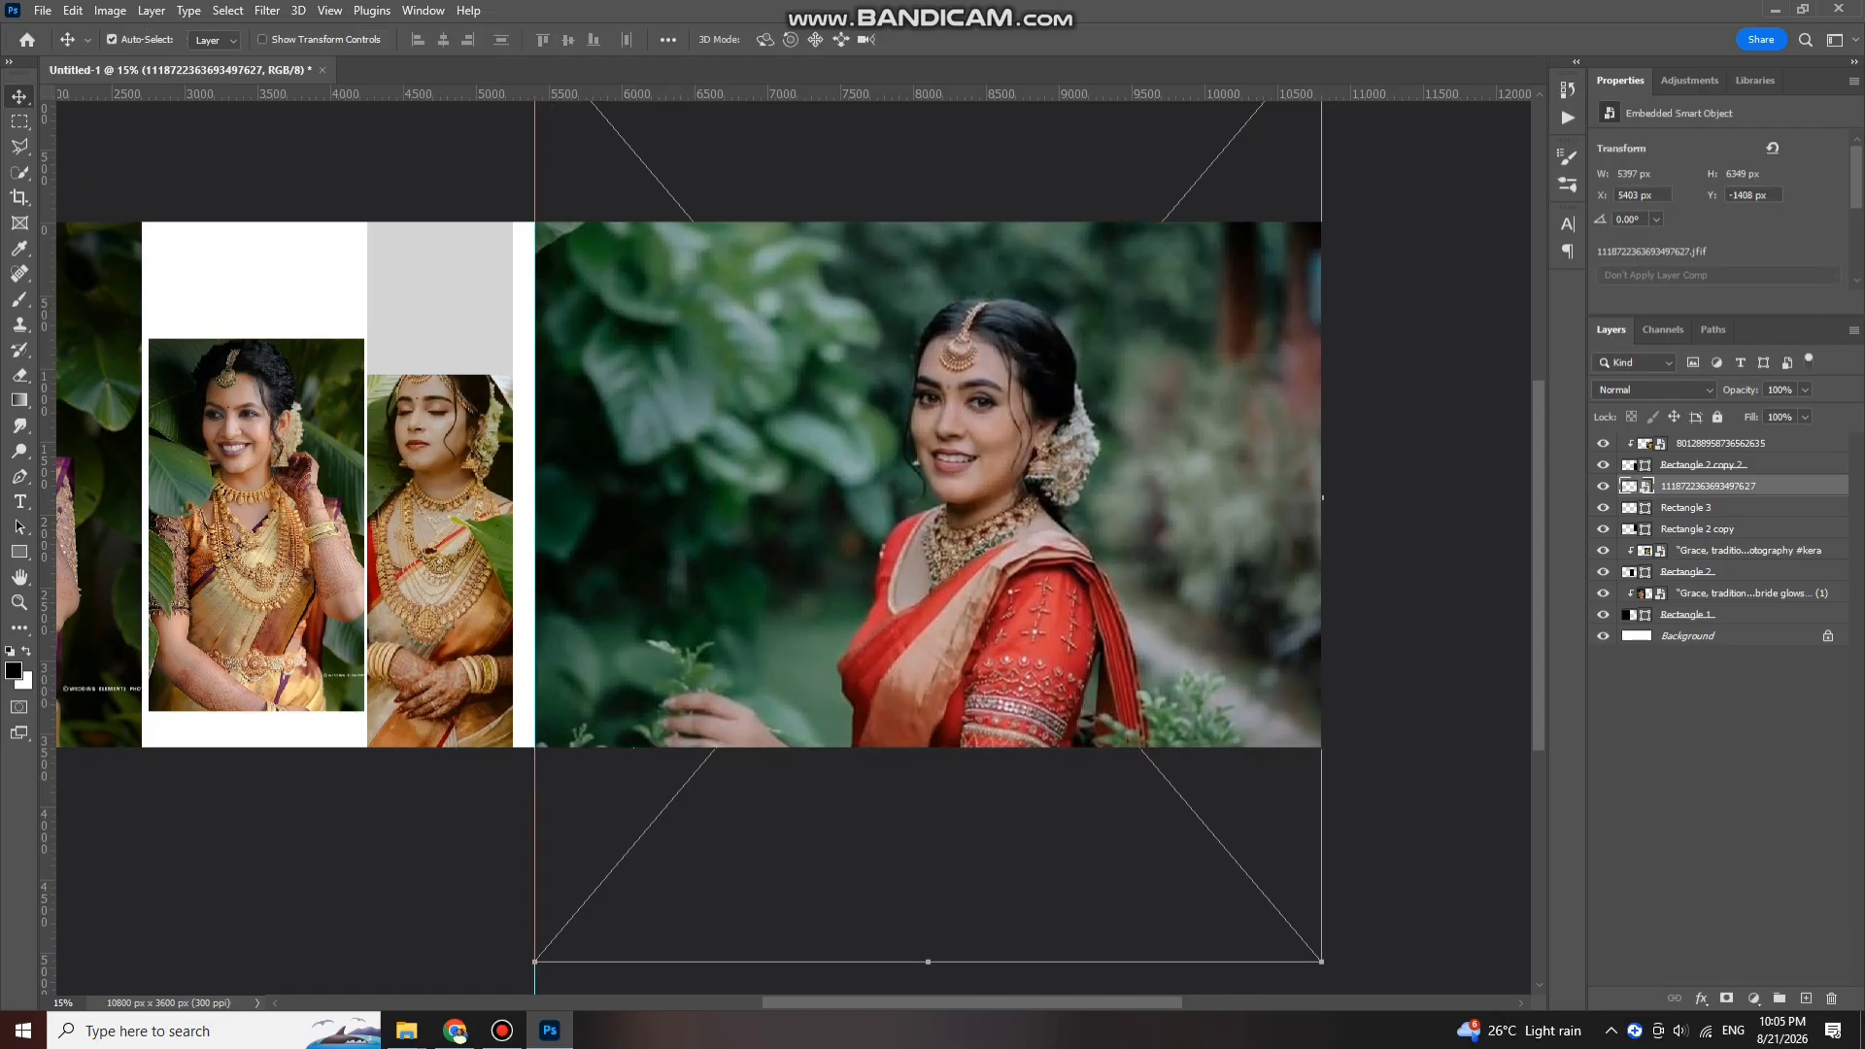
Step: Reduce the right-page photo to about 135.23% and position it at about X 6743, Y -1128 px, against the canvas's right edge
key("ctrl+t")
left_click_drag(534, 480, 671, 480)
left_click_drag(969, 563, 969, 466)
left_click_drag(671, 401, 729, 401)
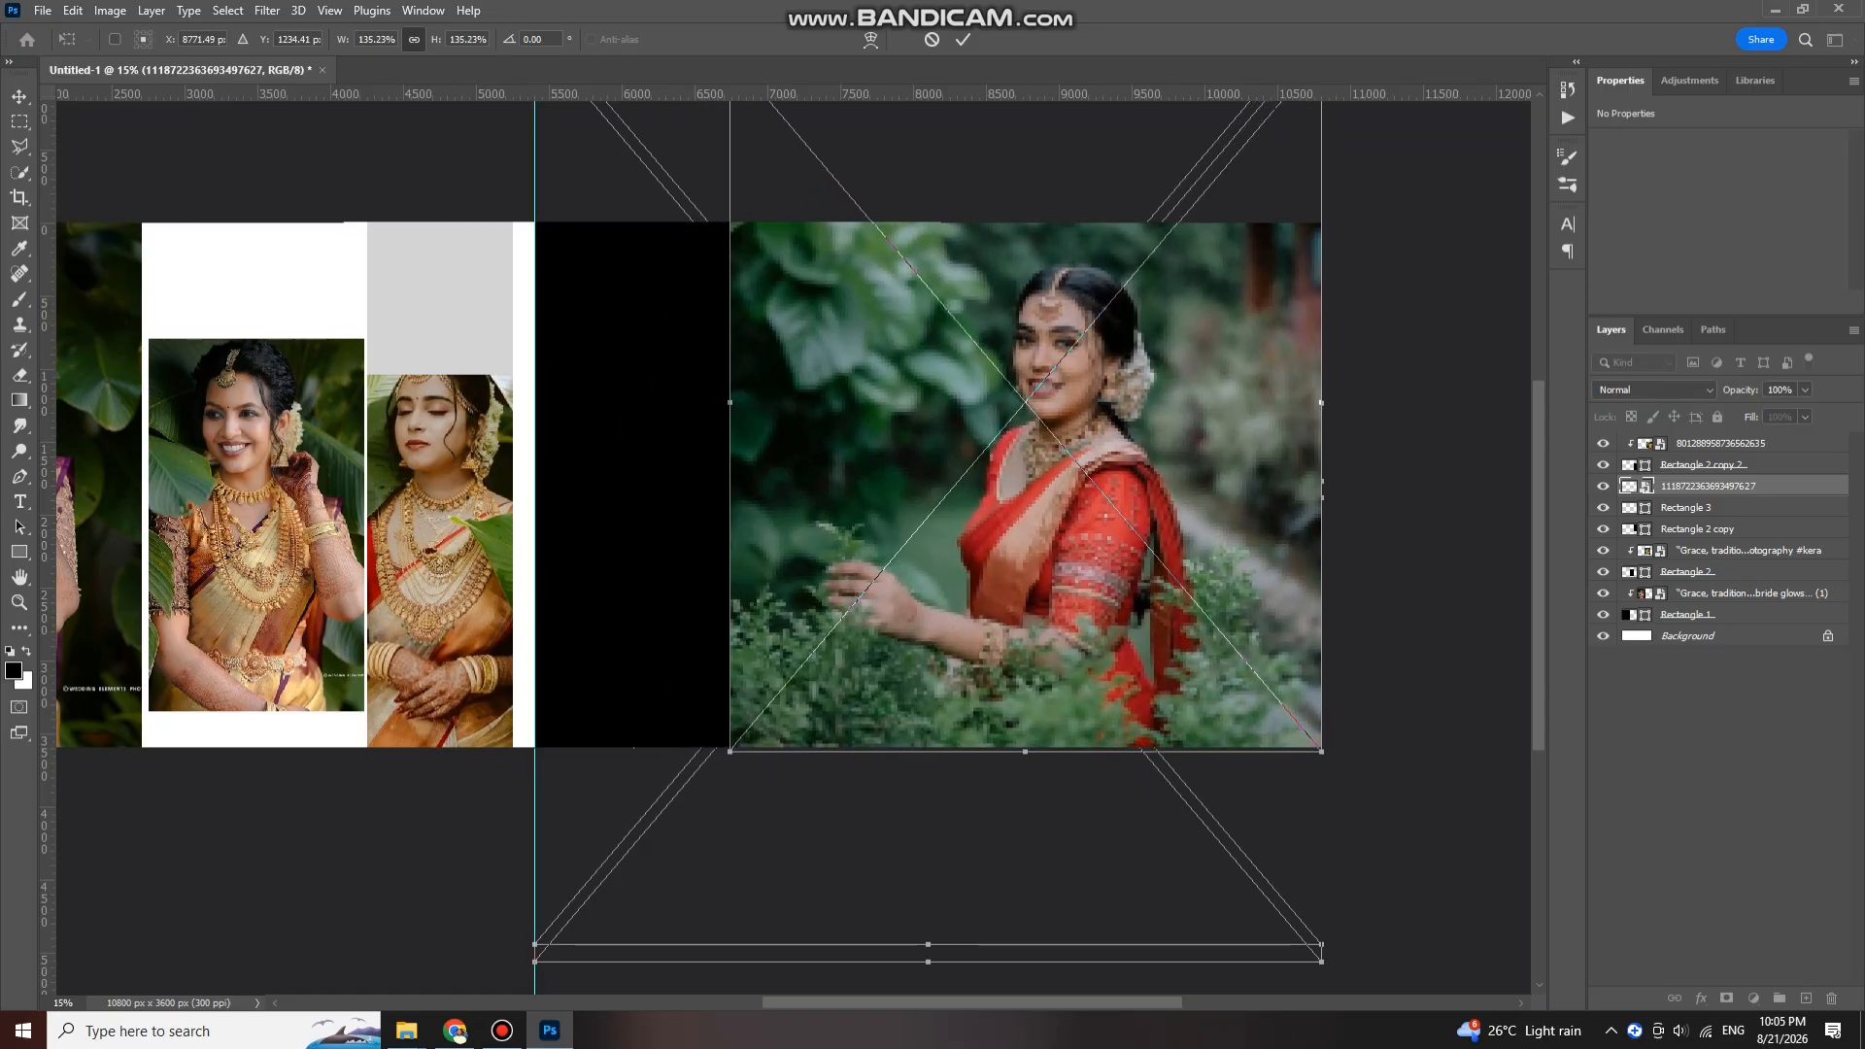
key("Return")
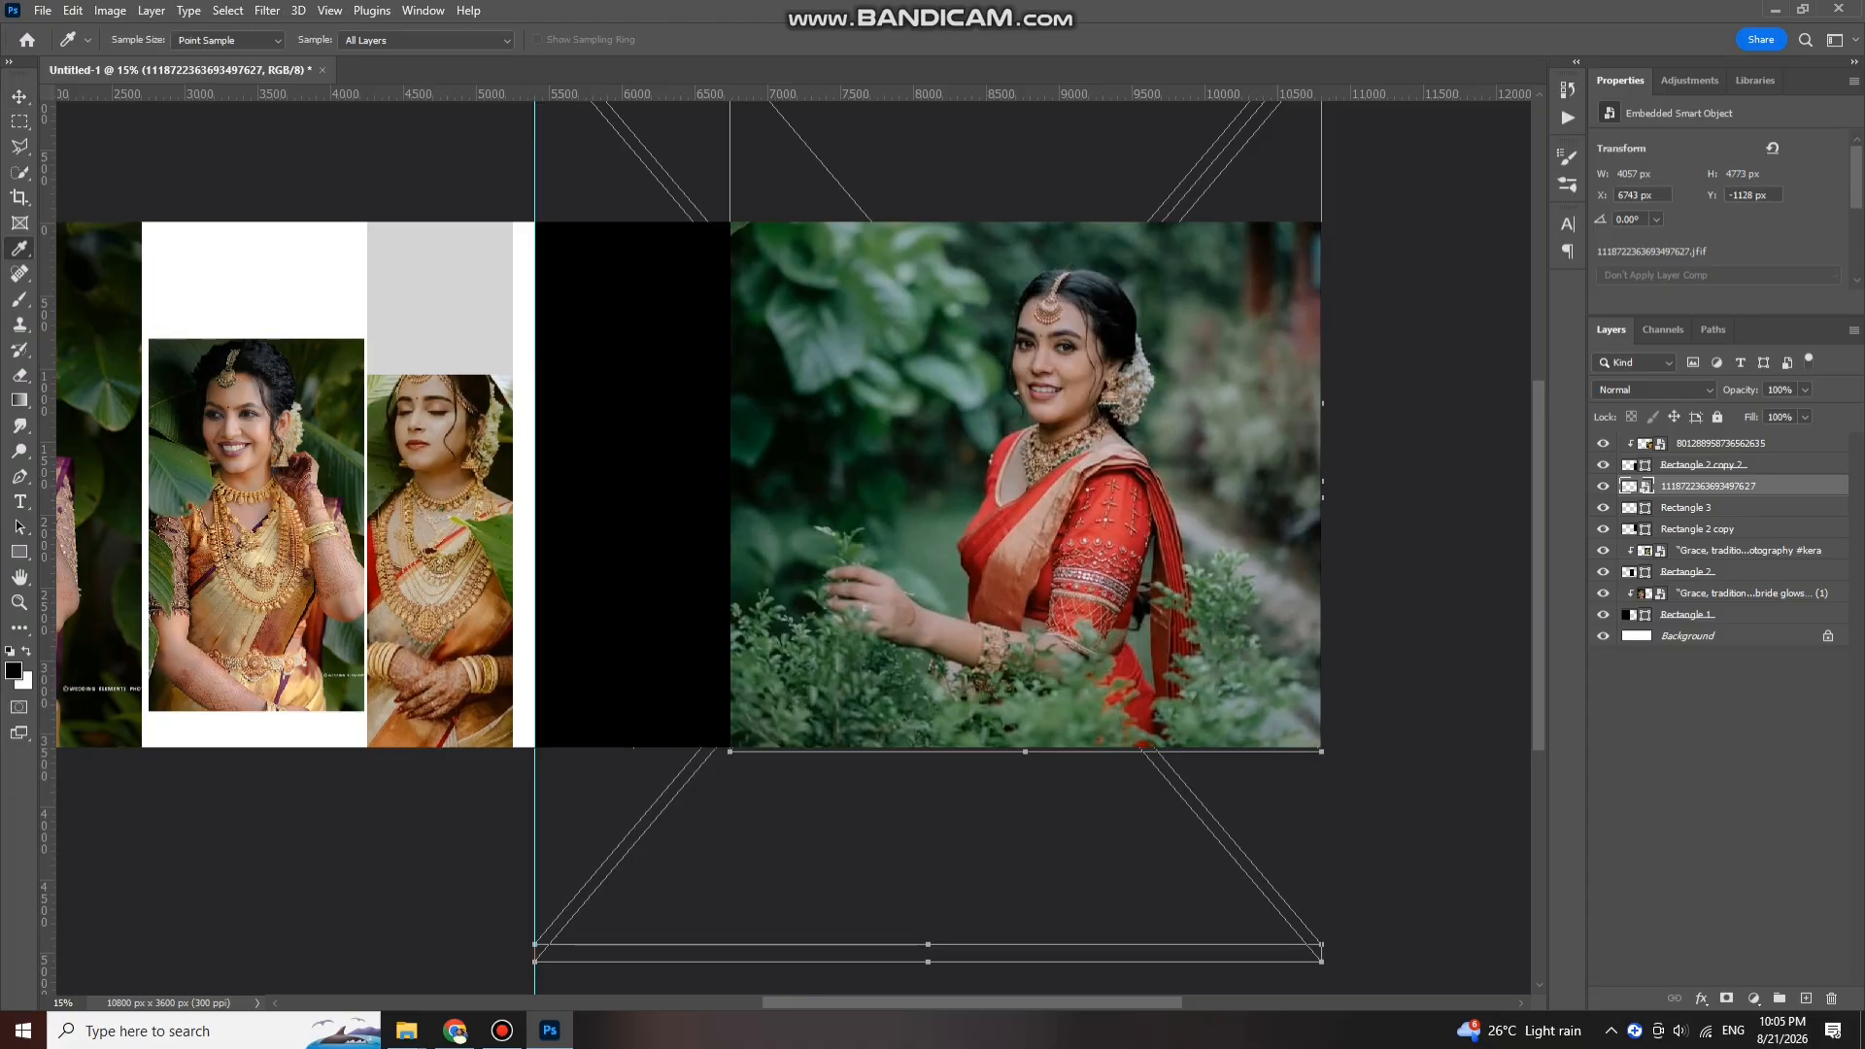
Step: Paint dark green with a large soft brush over the black strip beside the photo and clip the photo layer to the right-page rectangle
key("b")
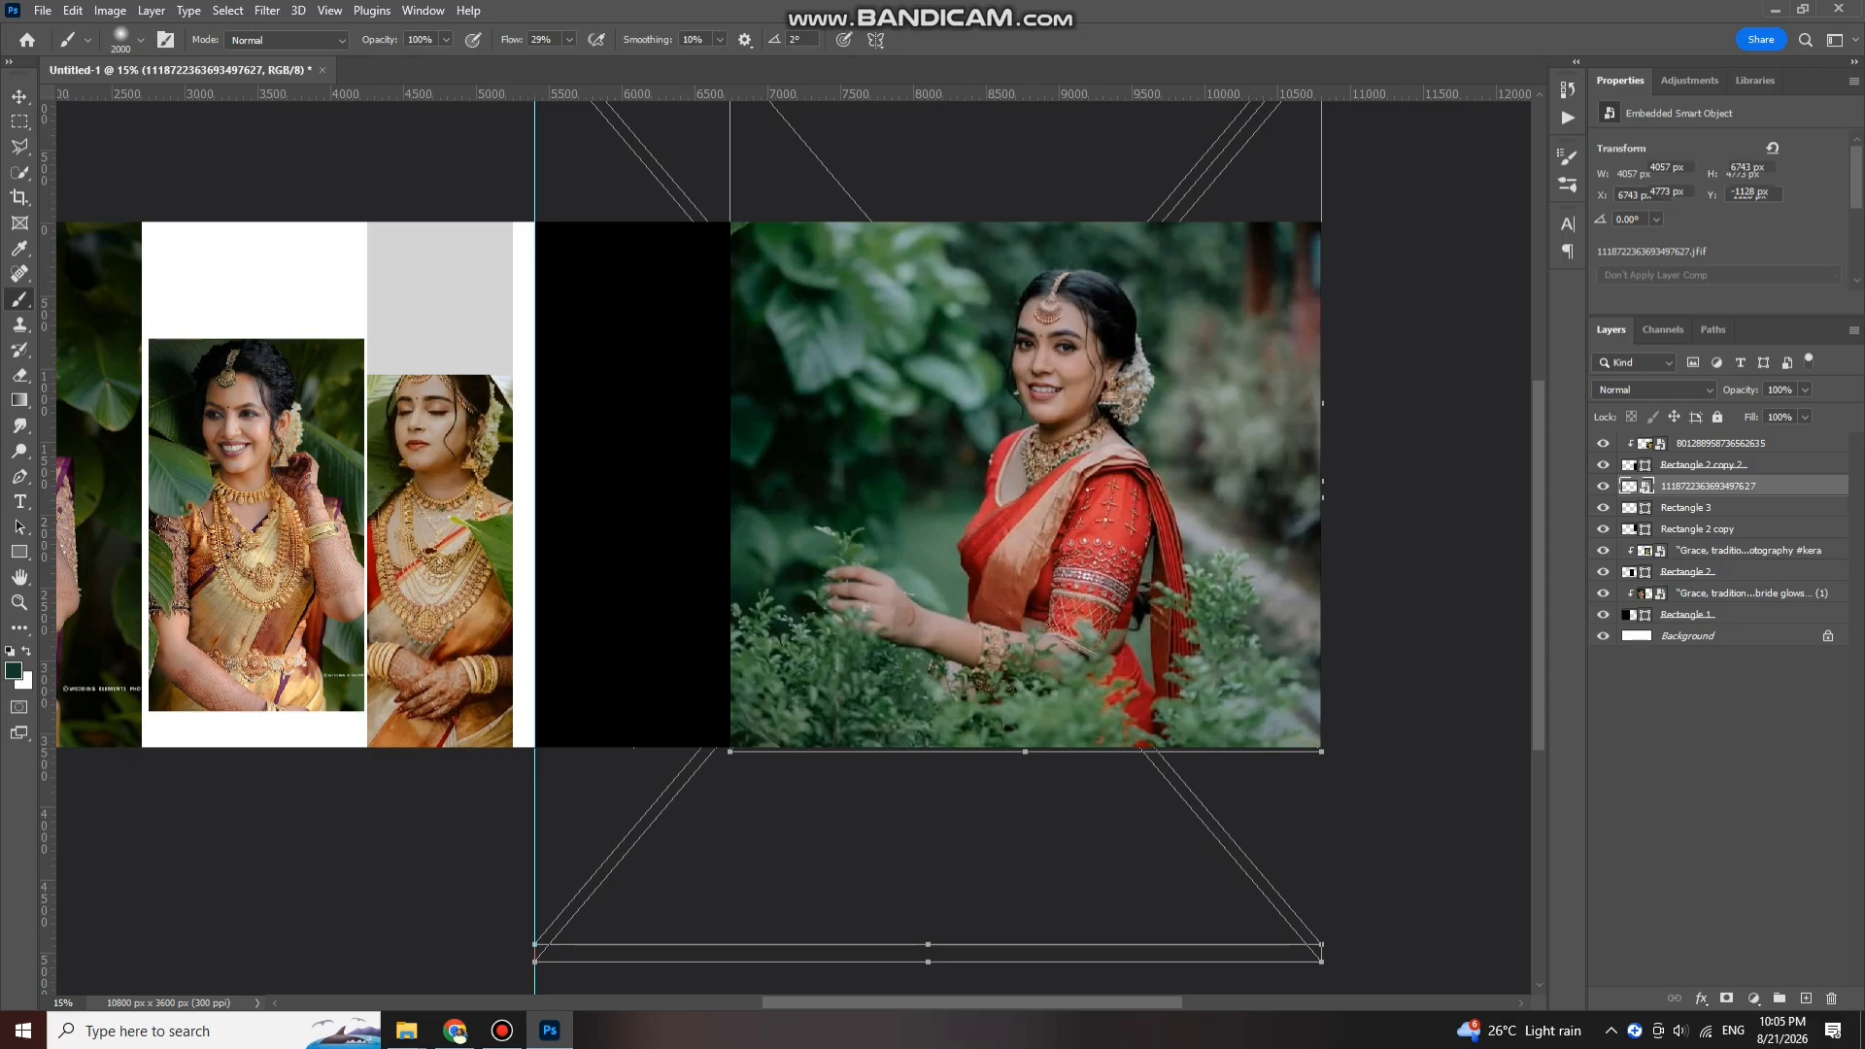
mouse_move(627, 408)
left_mouse_down()
mouse_move(602, 223)
mouse_move(471, 583)
mouse_move(457, 282)
mouse_move(461, 641)
left_mouse_up()
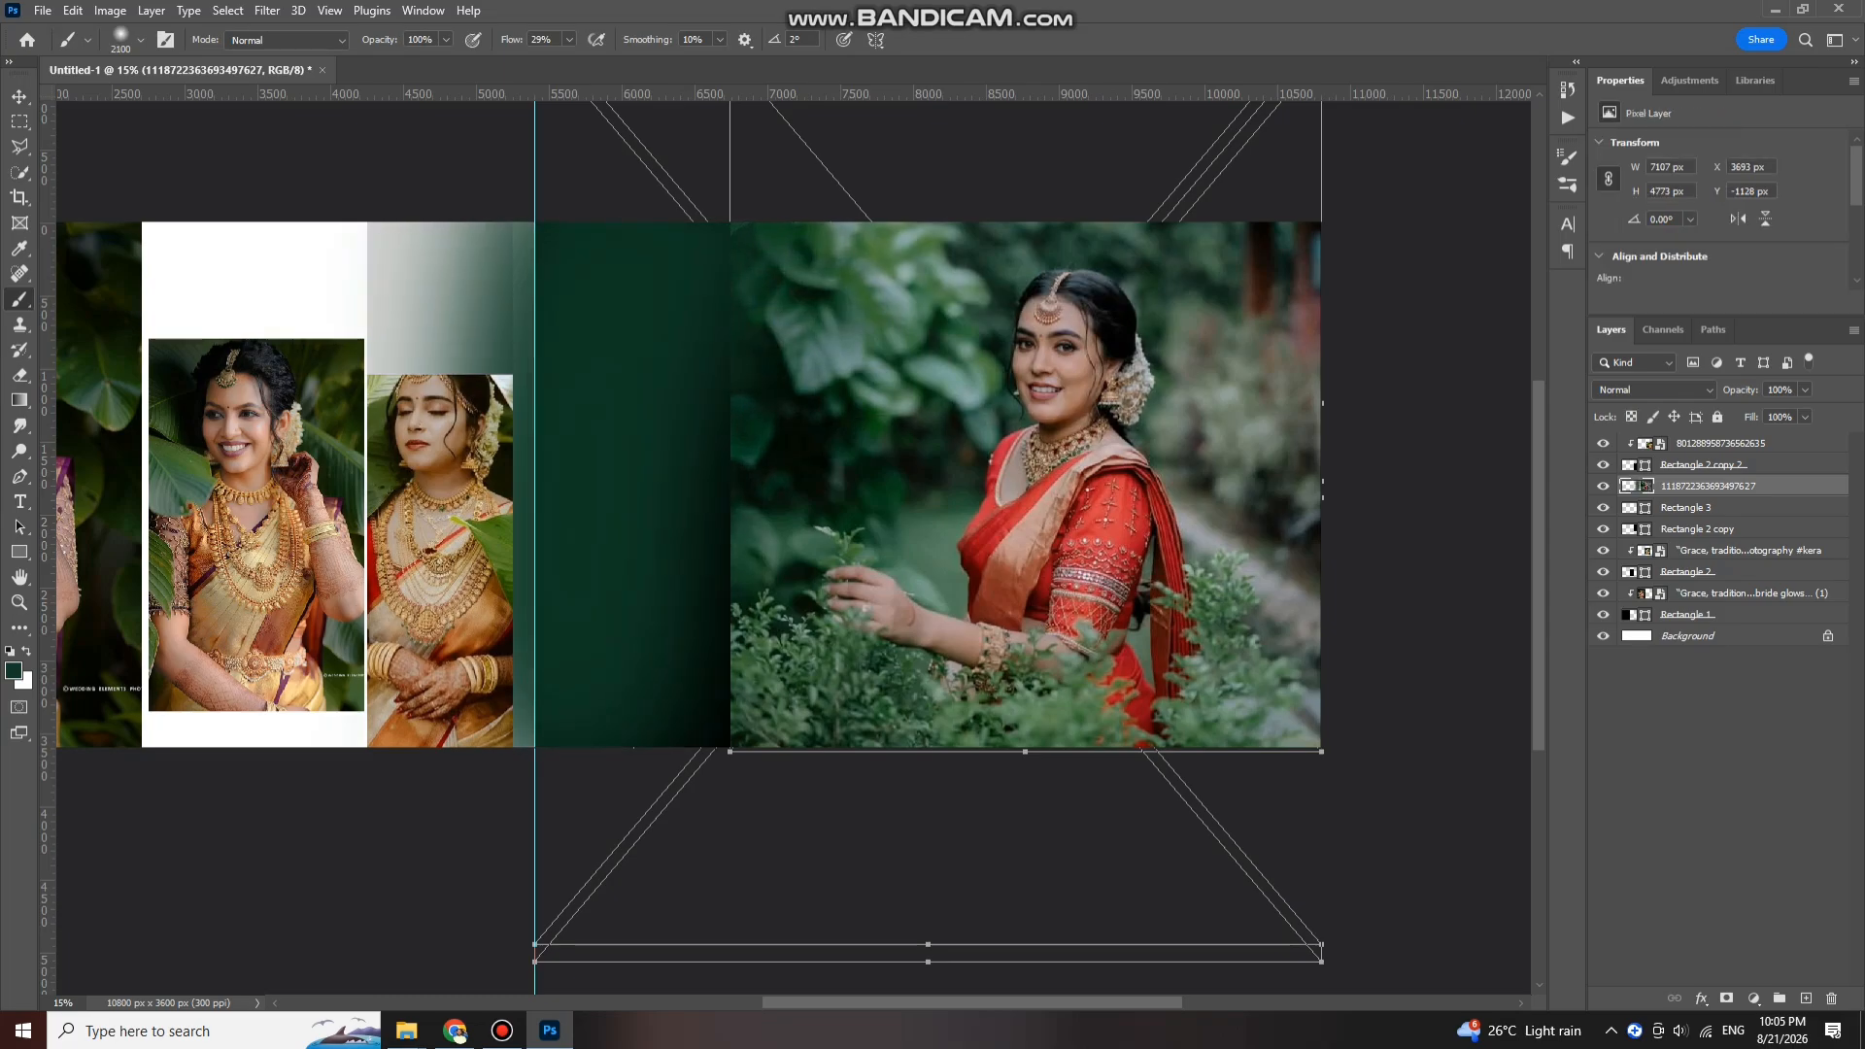
key("ctrl+z")
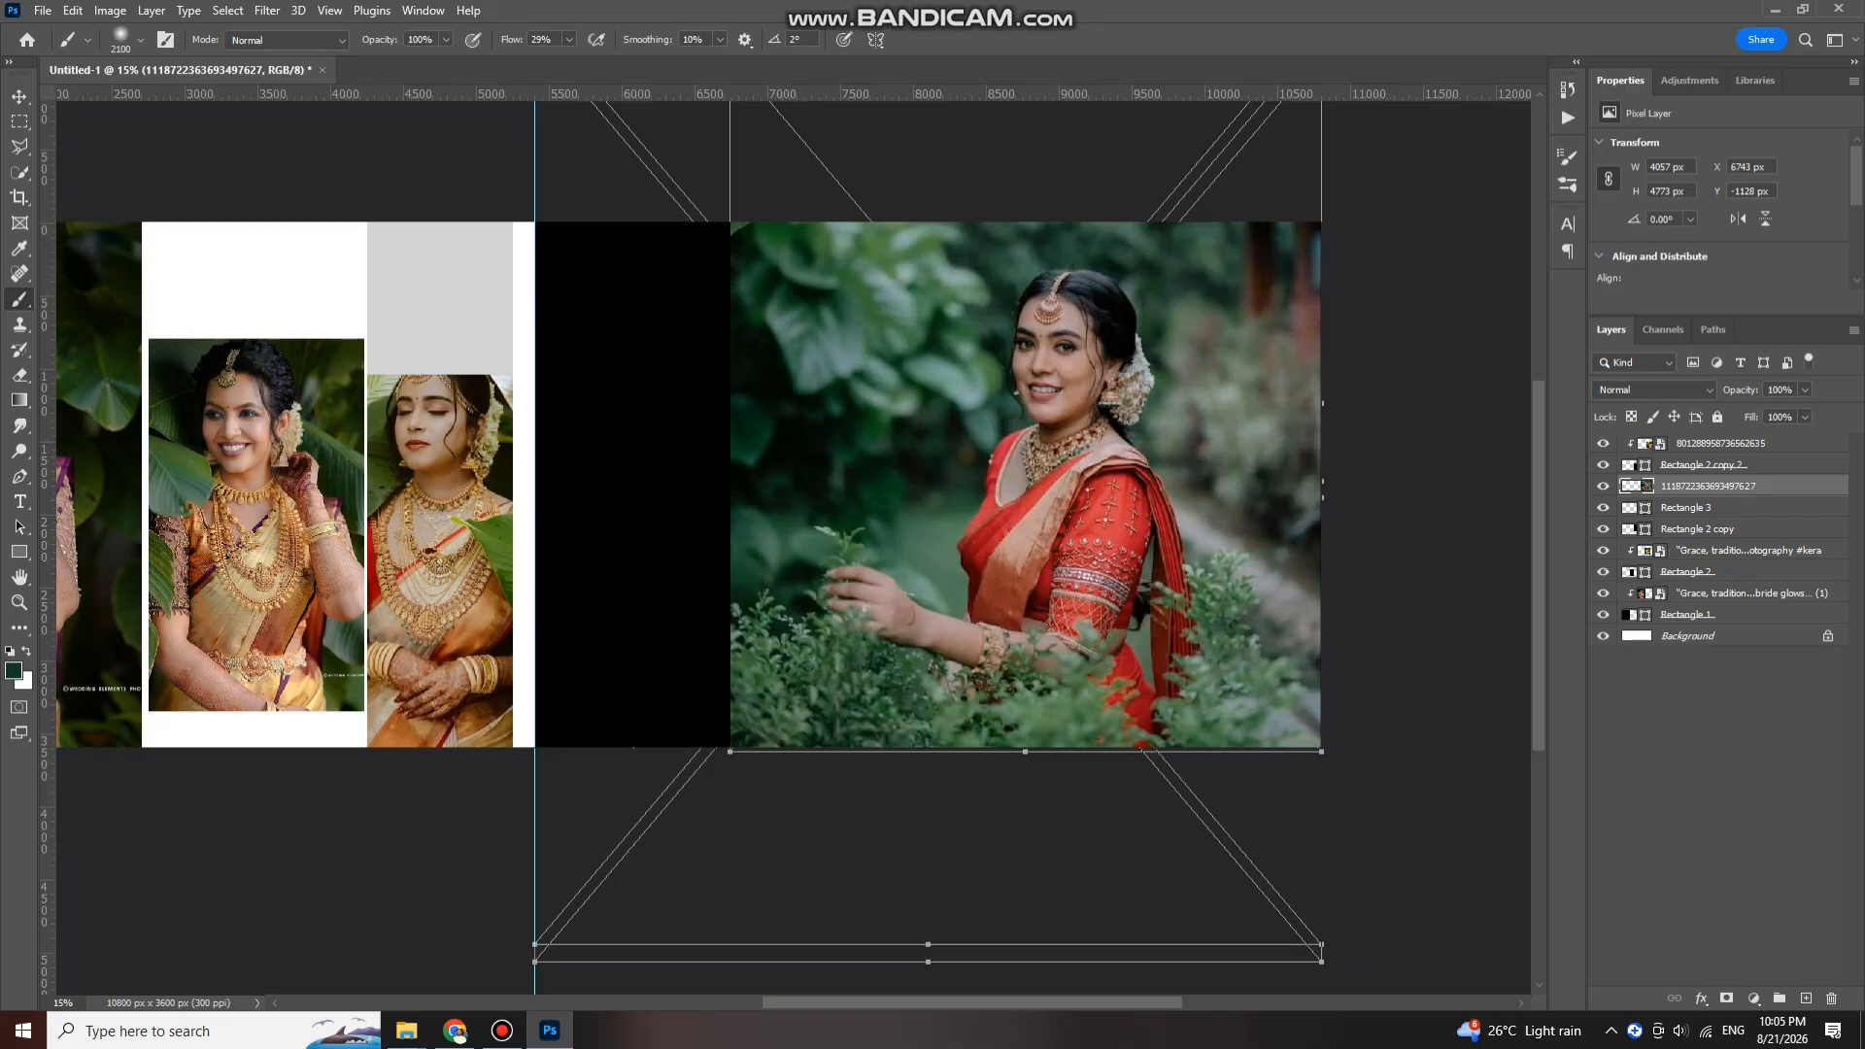
left_click_drag(602, 282, 575, 660)
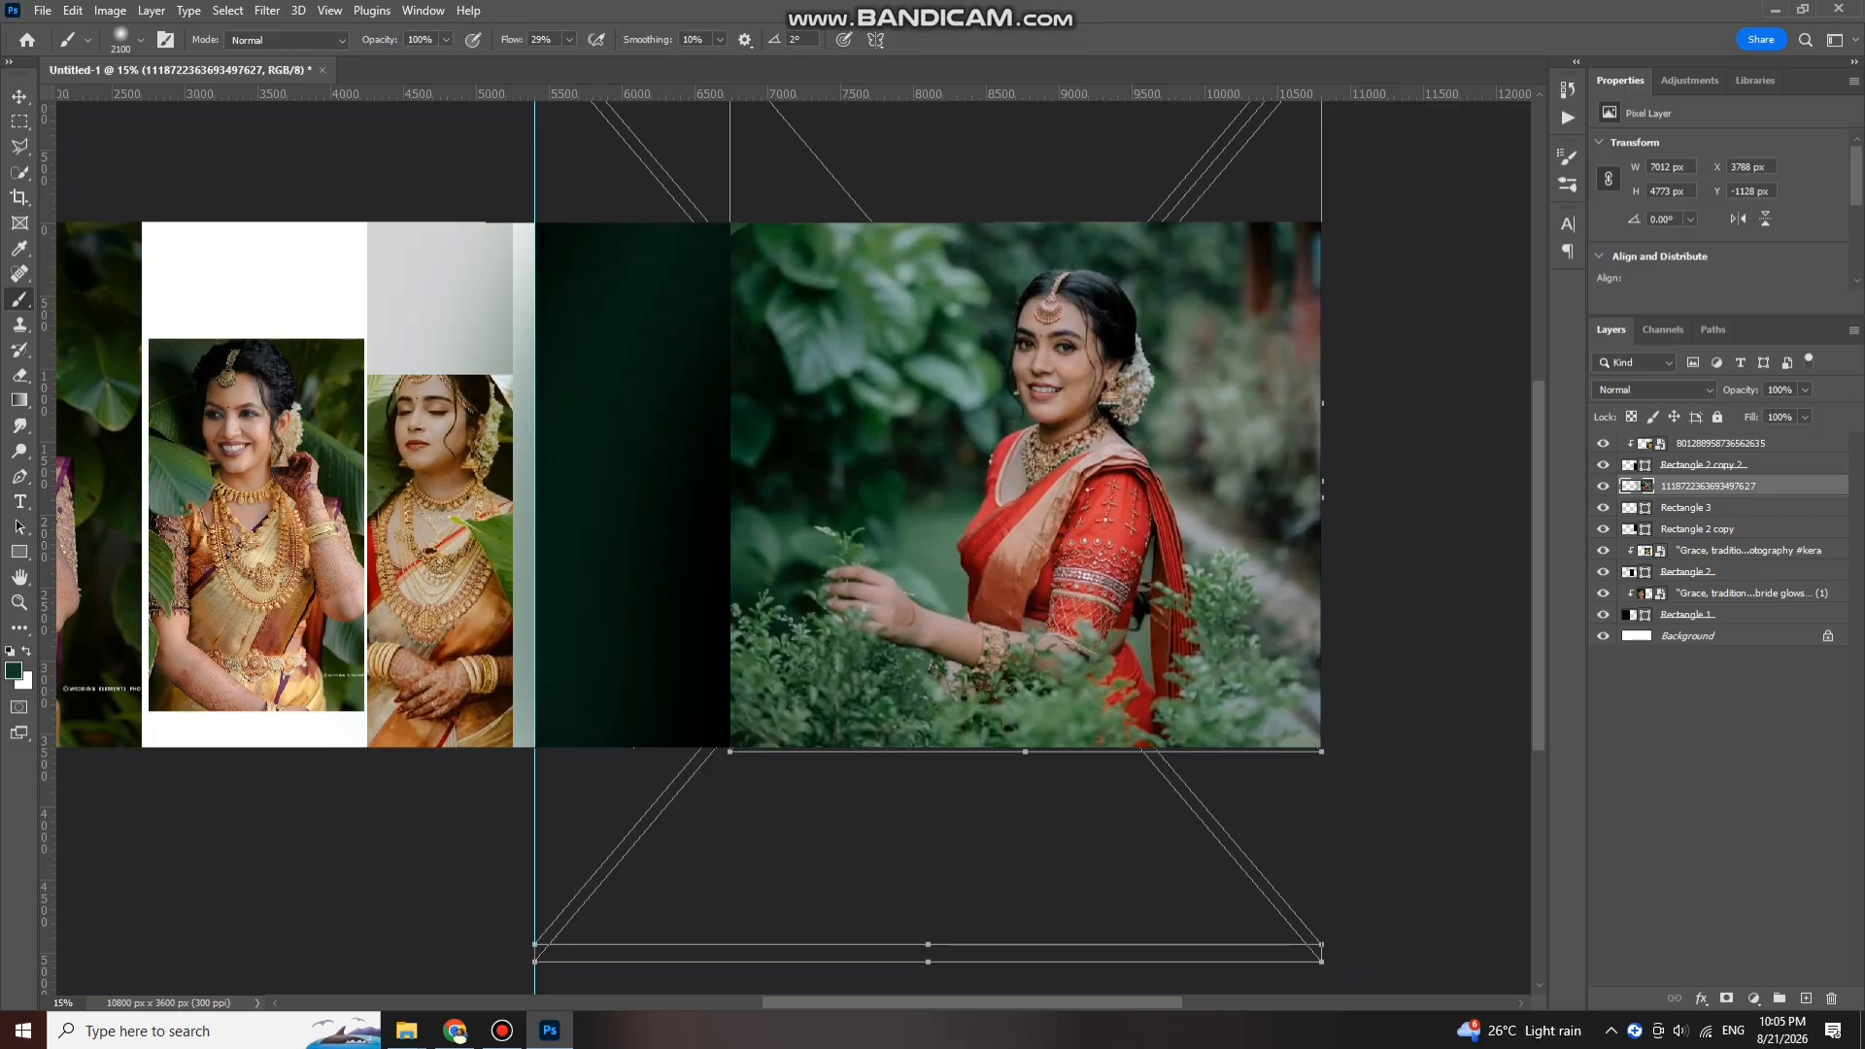
mouse_move(692, 340)
left_mouse_down()
mouse_move(660, 680)
mouse_move(695, 583)
mouse_move(593, 282)
mouse_move(573, 563)
left_mouse_up()
key("ctrl+alt+g")
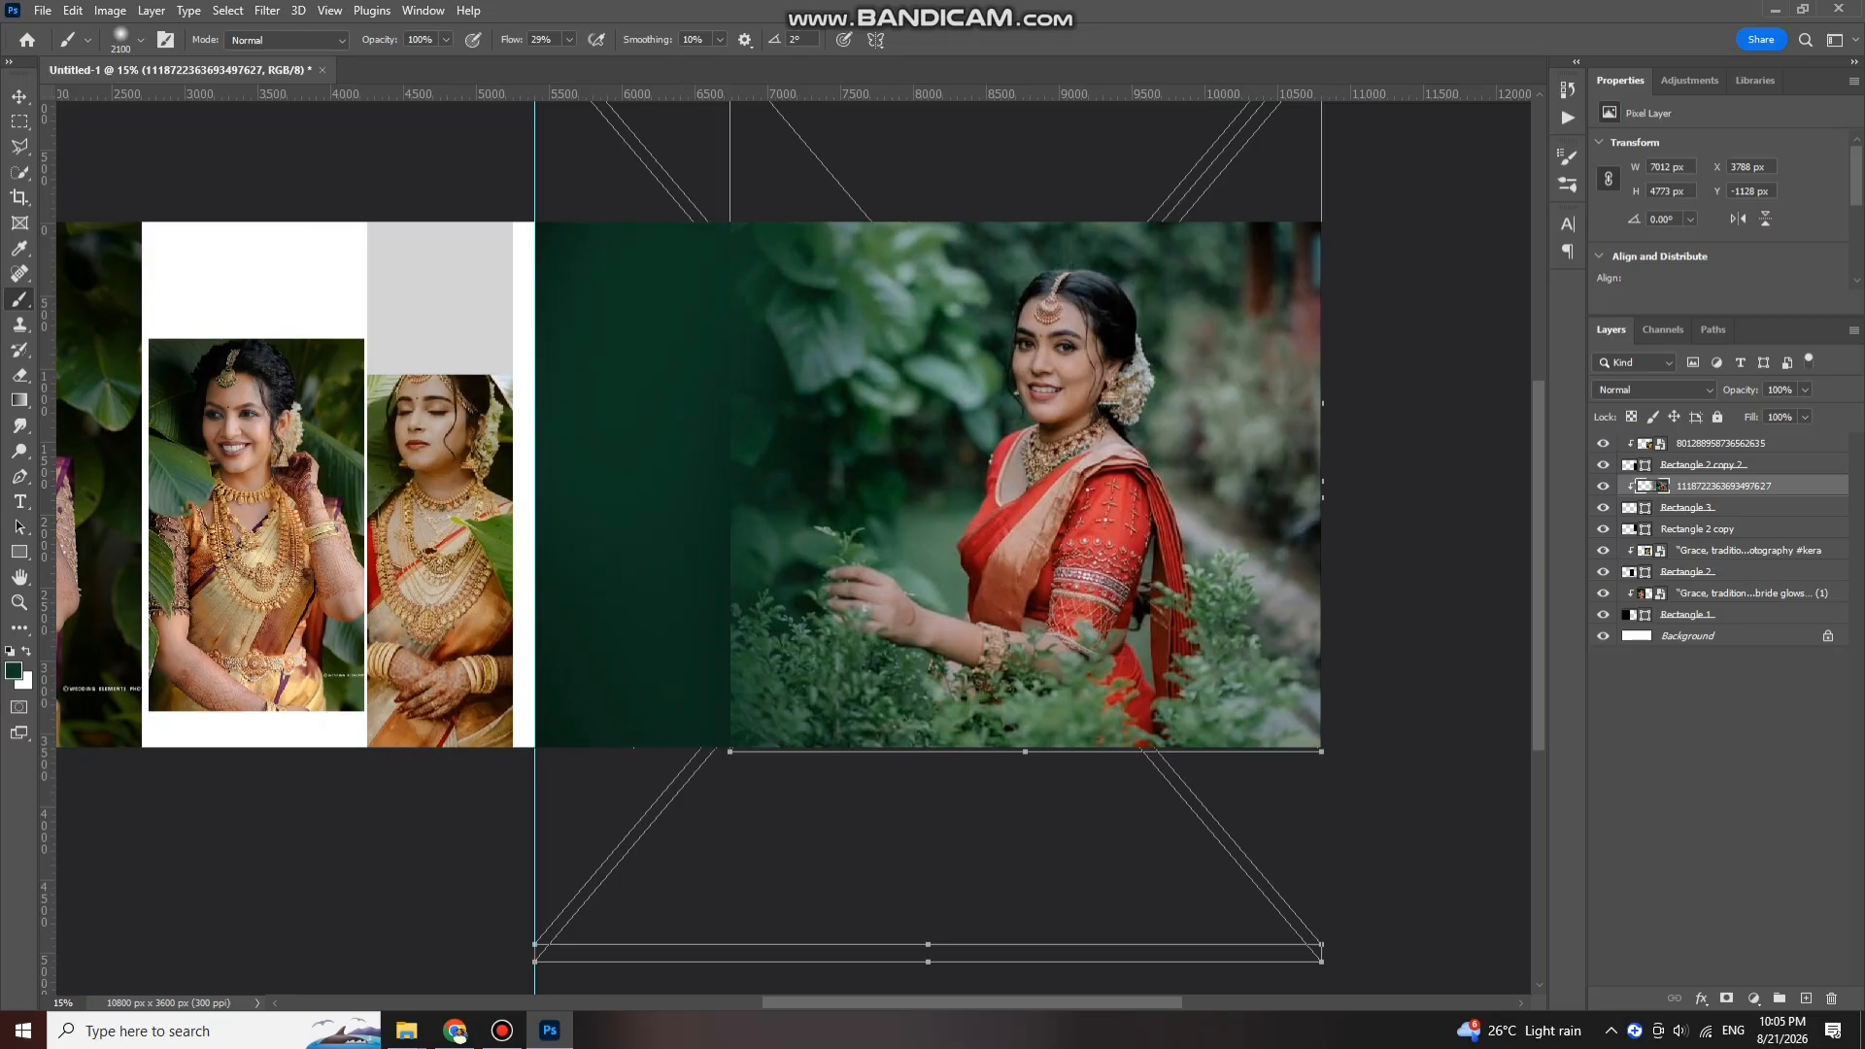
left_click_drag(558, 311, 549, 582)
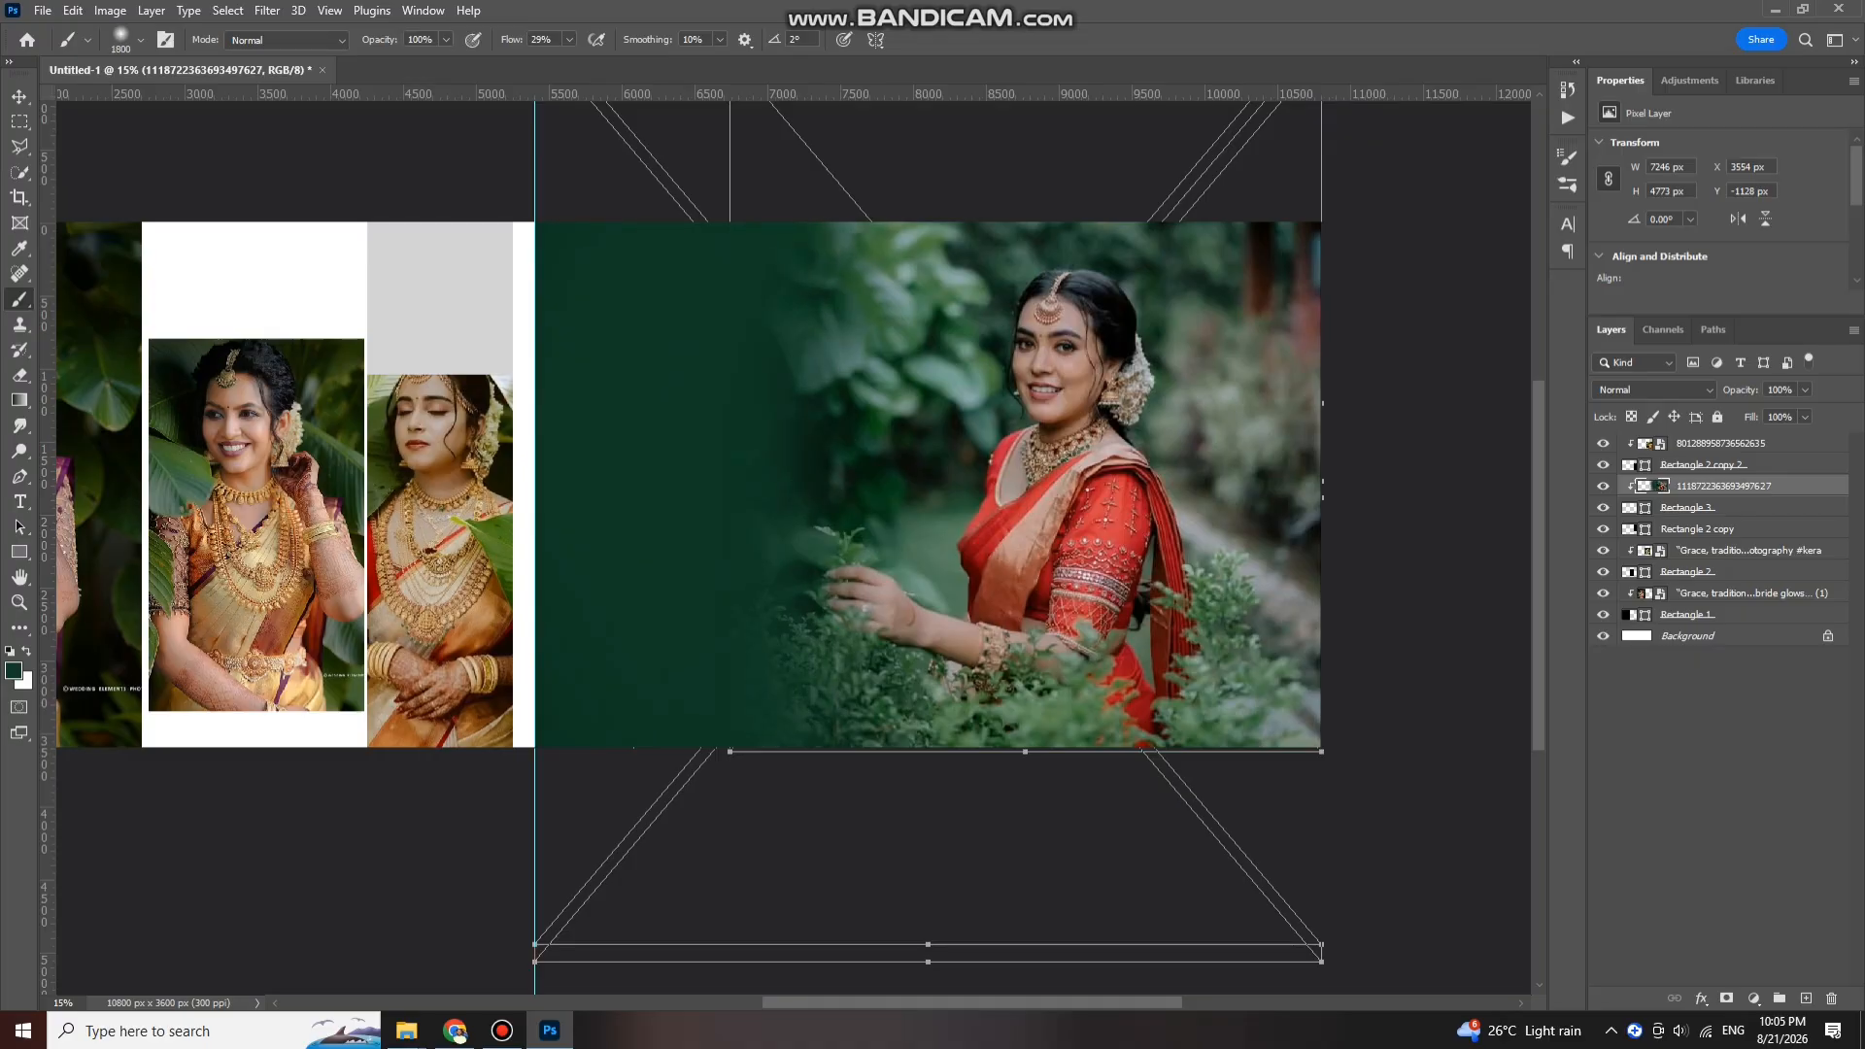
Step: Undo the green brush strokes and the clipping of the right-page photo layer
key("v")
scroll(874, 556, "up", 2)
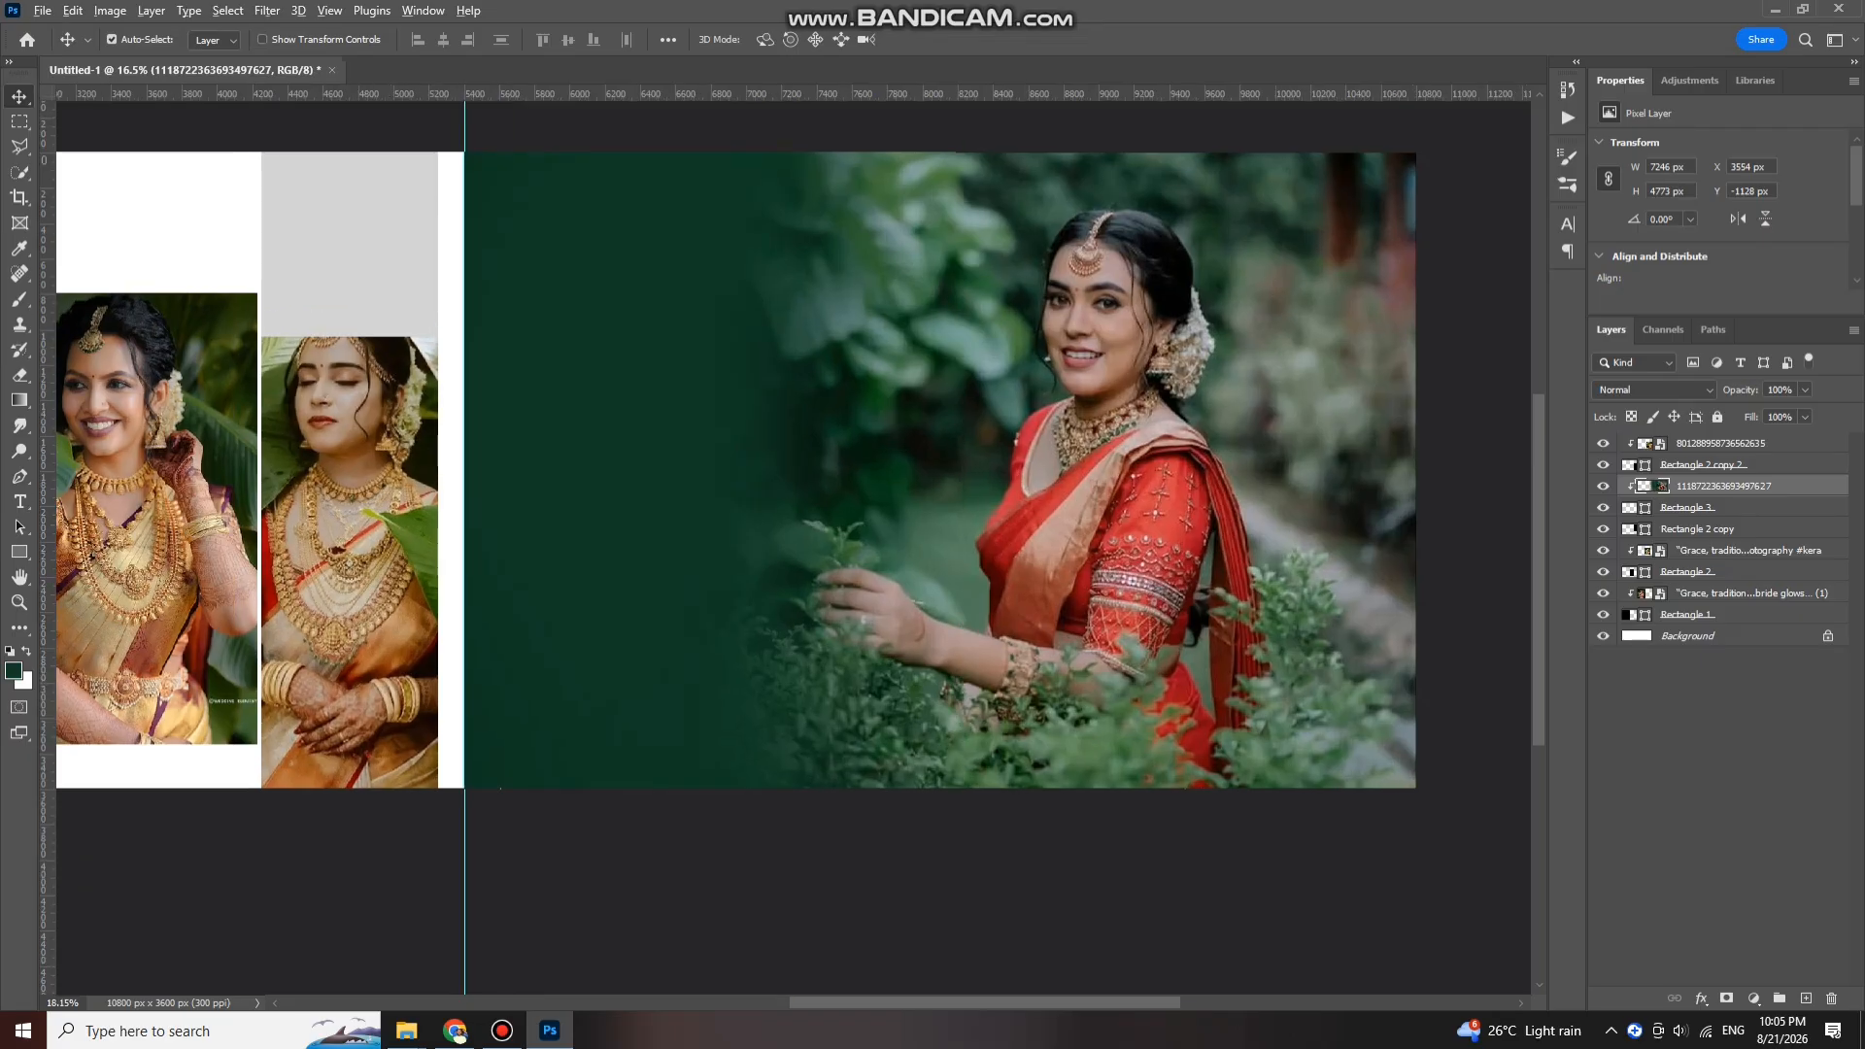
scroll(814, 543, "down", 3)
scroll(700, 573, "down", 2)
scroll(788, 516, "up", 2)
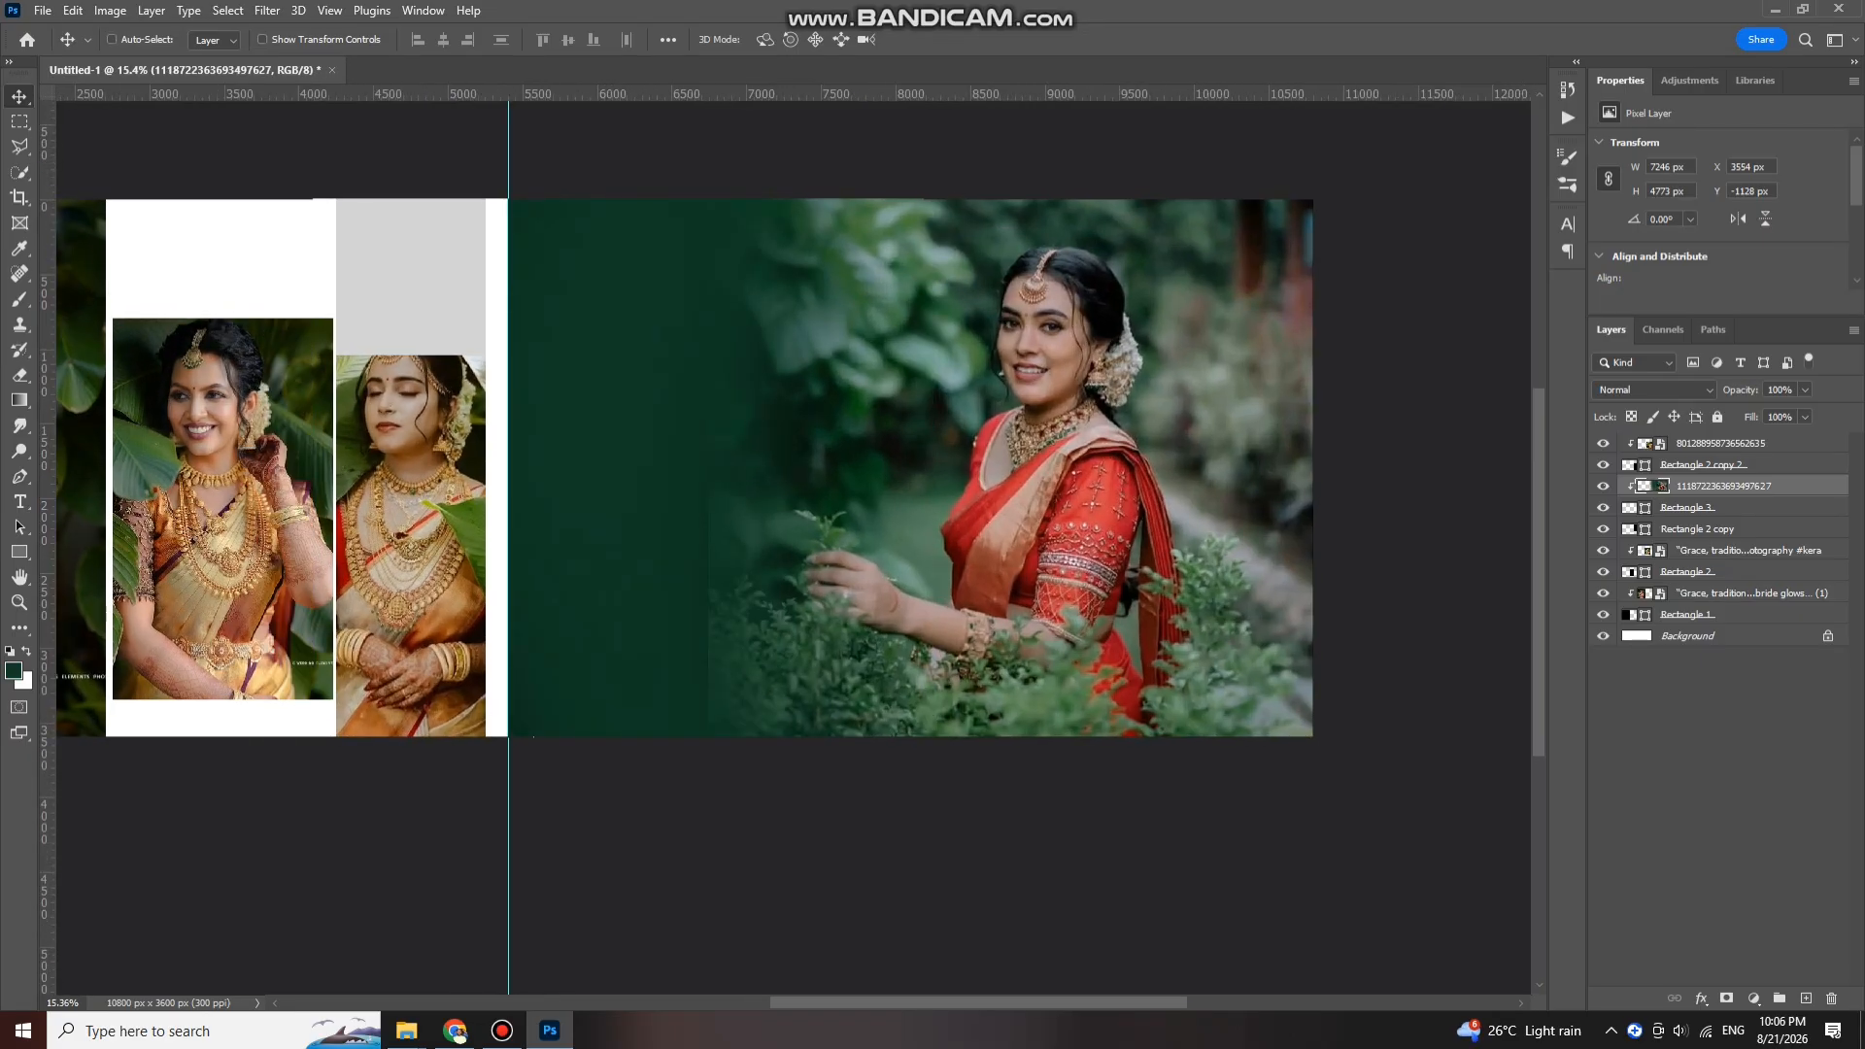
key("ctrl+alt+g")
key("ctrl+z")
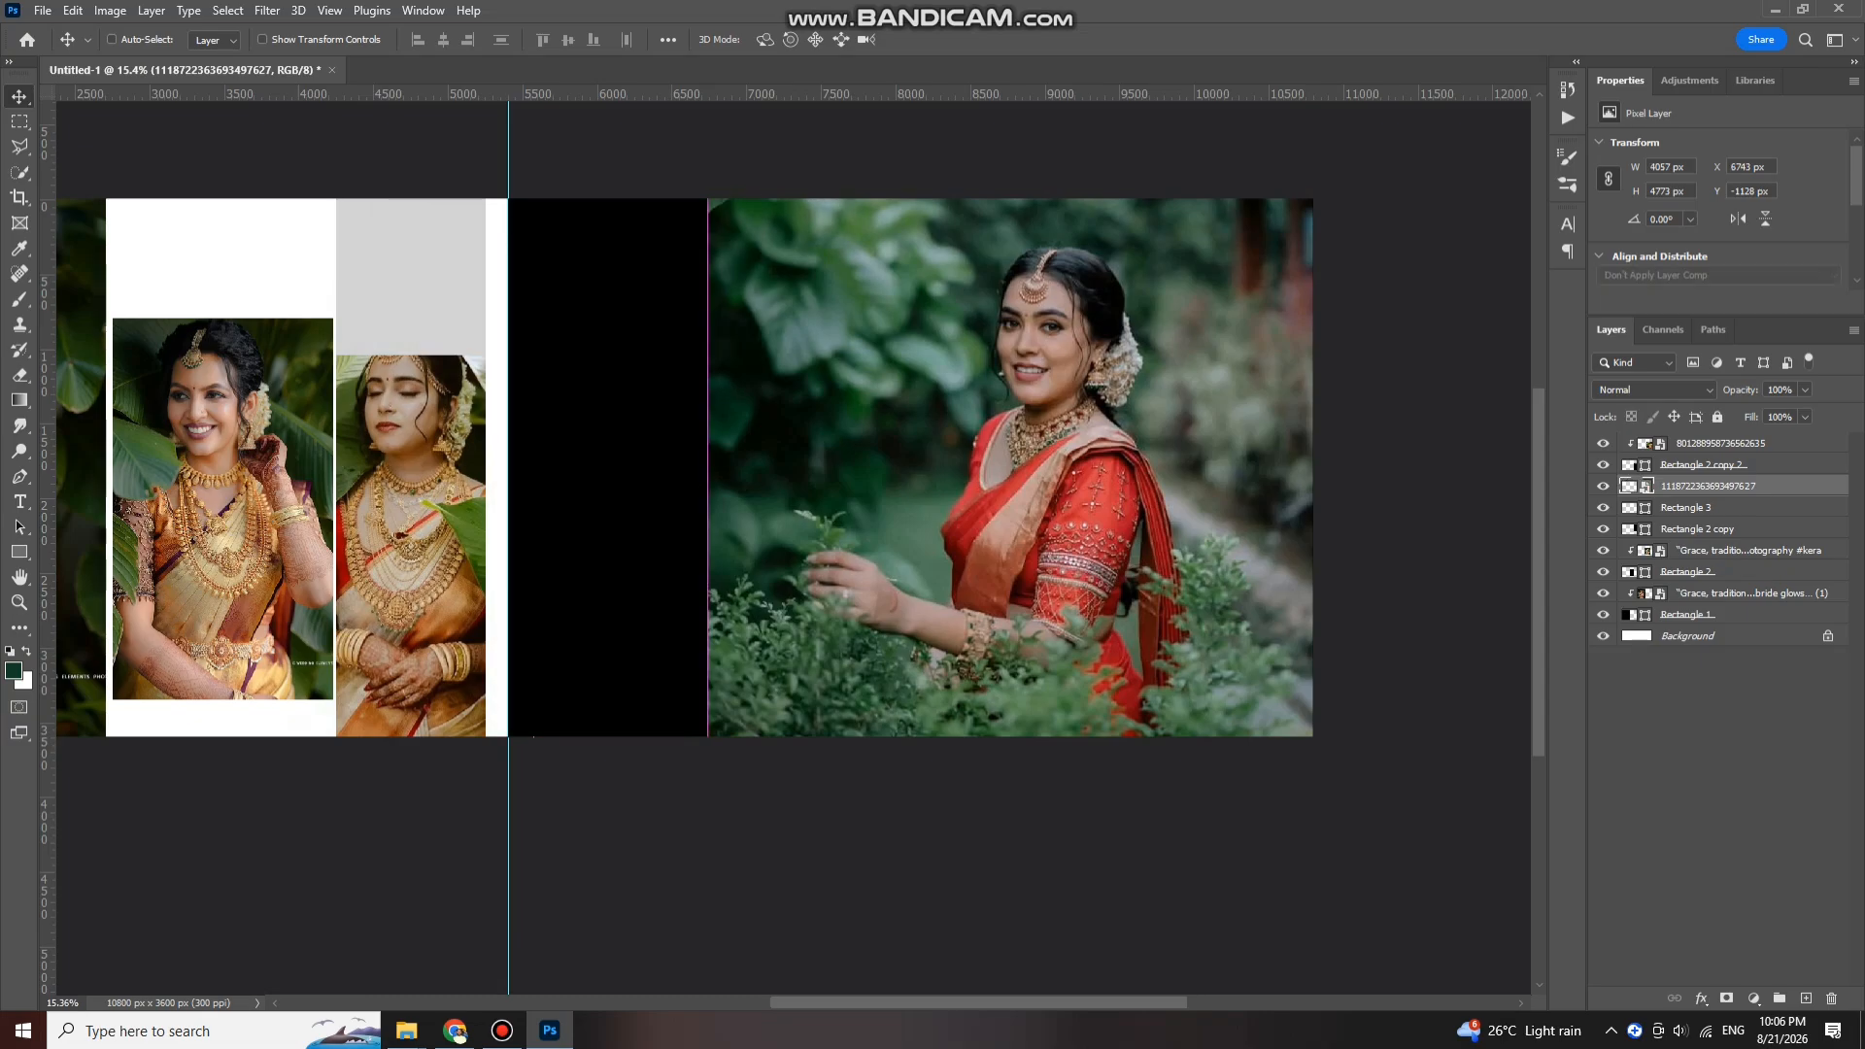
Step: Restore the right-page photo as an unclipped smart object, duplicate it, and flip the copy horizontally
key("ctrl+z")
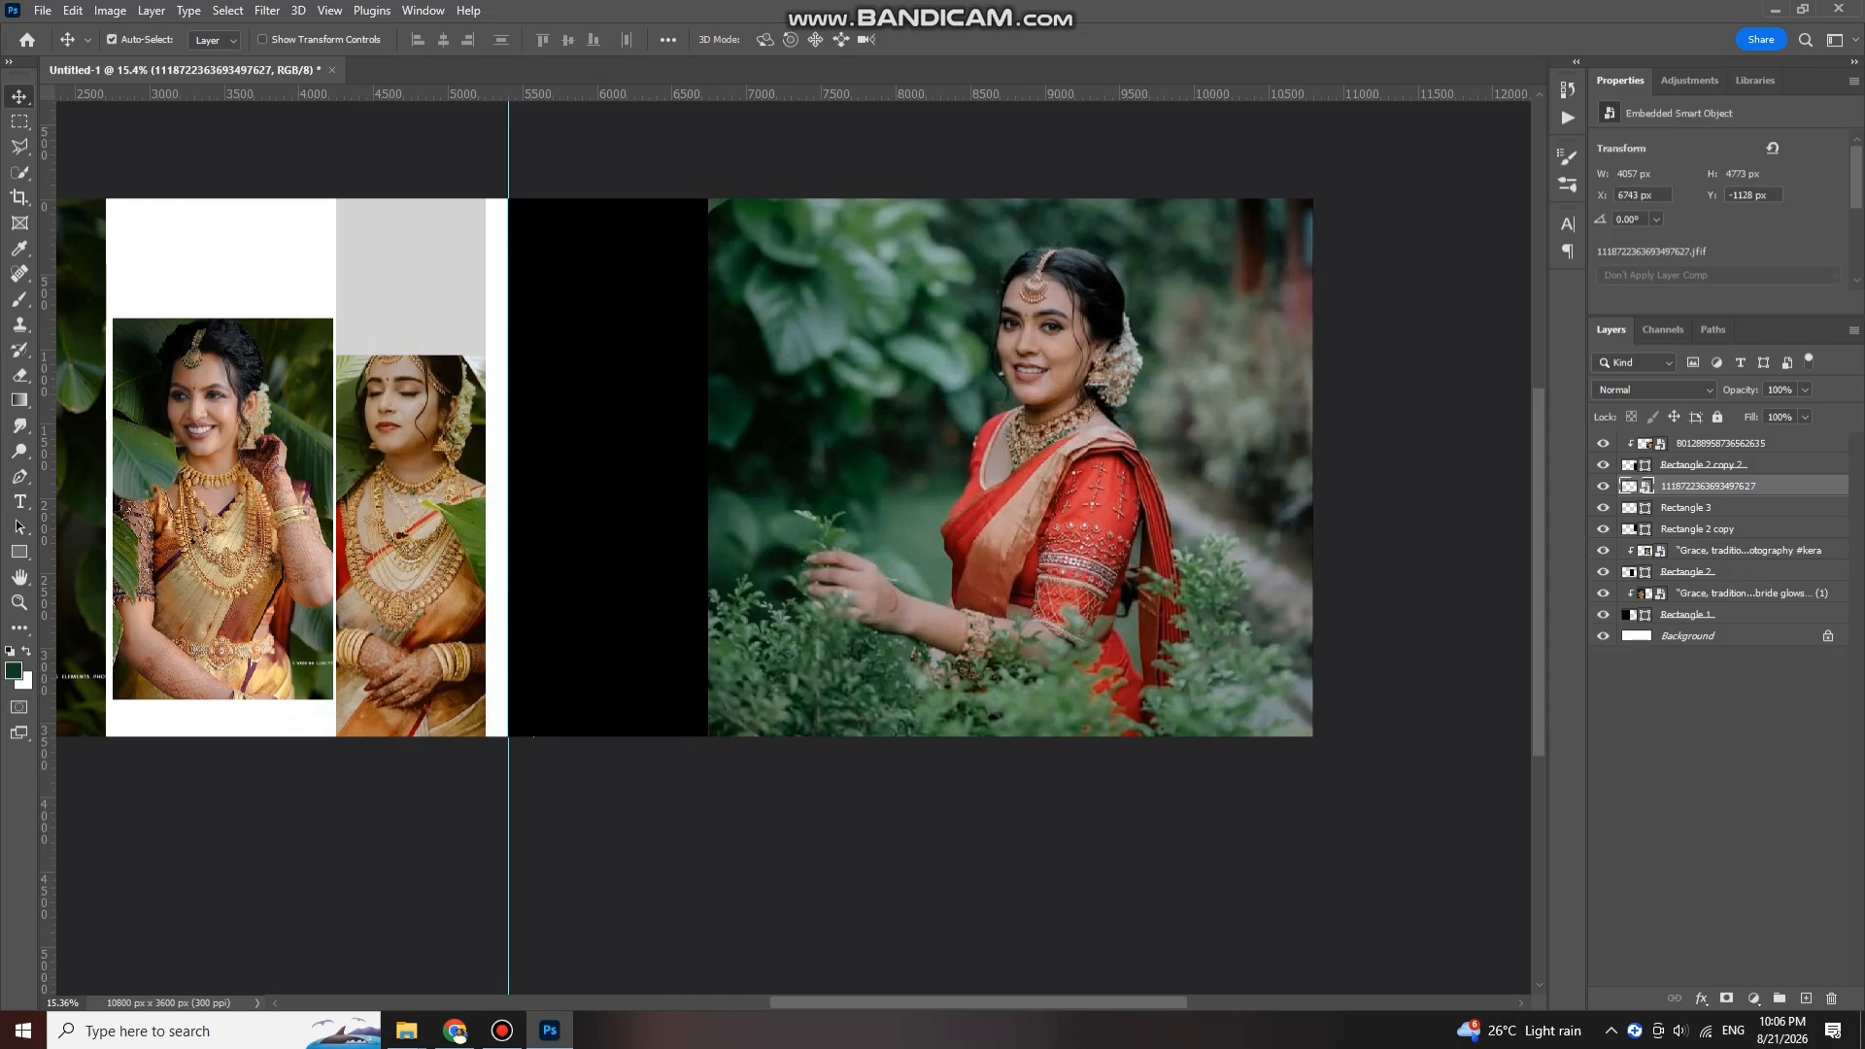
key("ctrl+alt+g")
key("ctrl+alt+g")
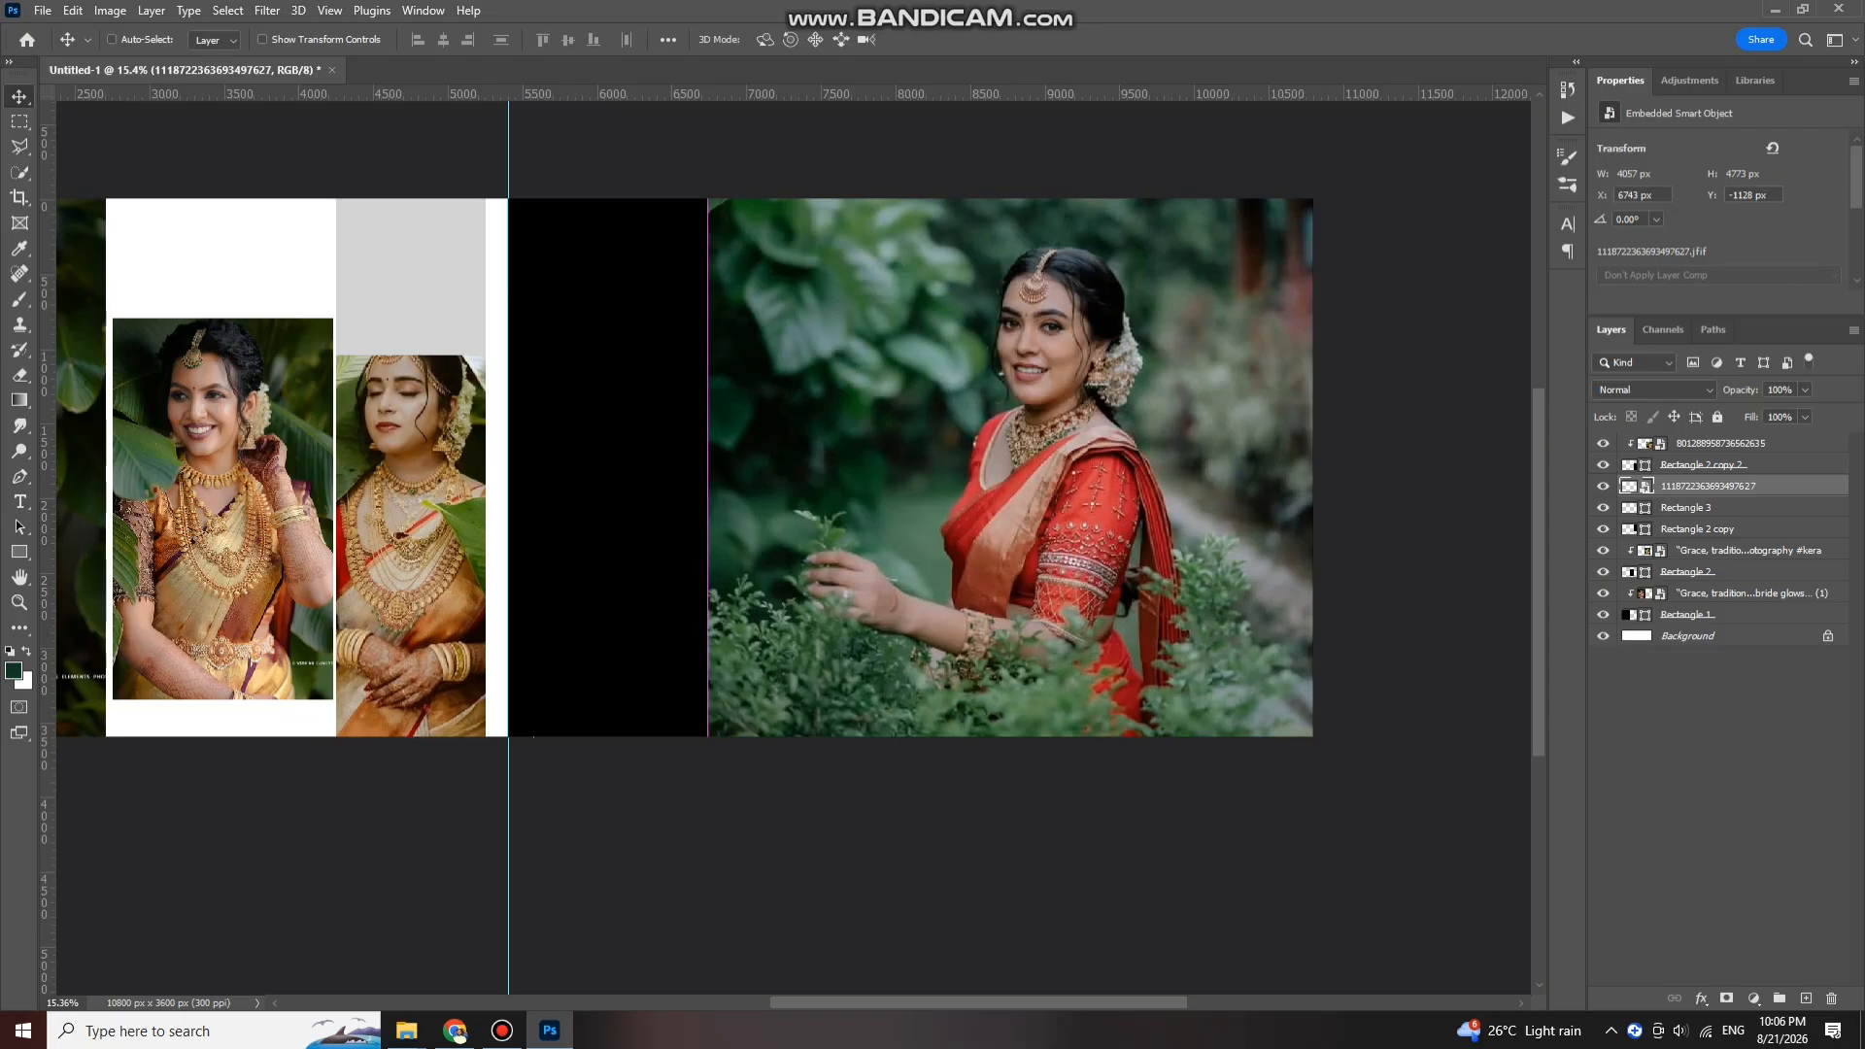
key("ctrl+j")
key("ctrl+alt+g")
key("ctrl+t")
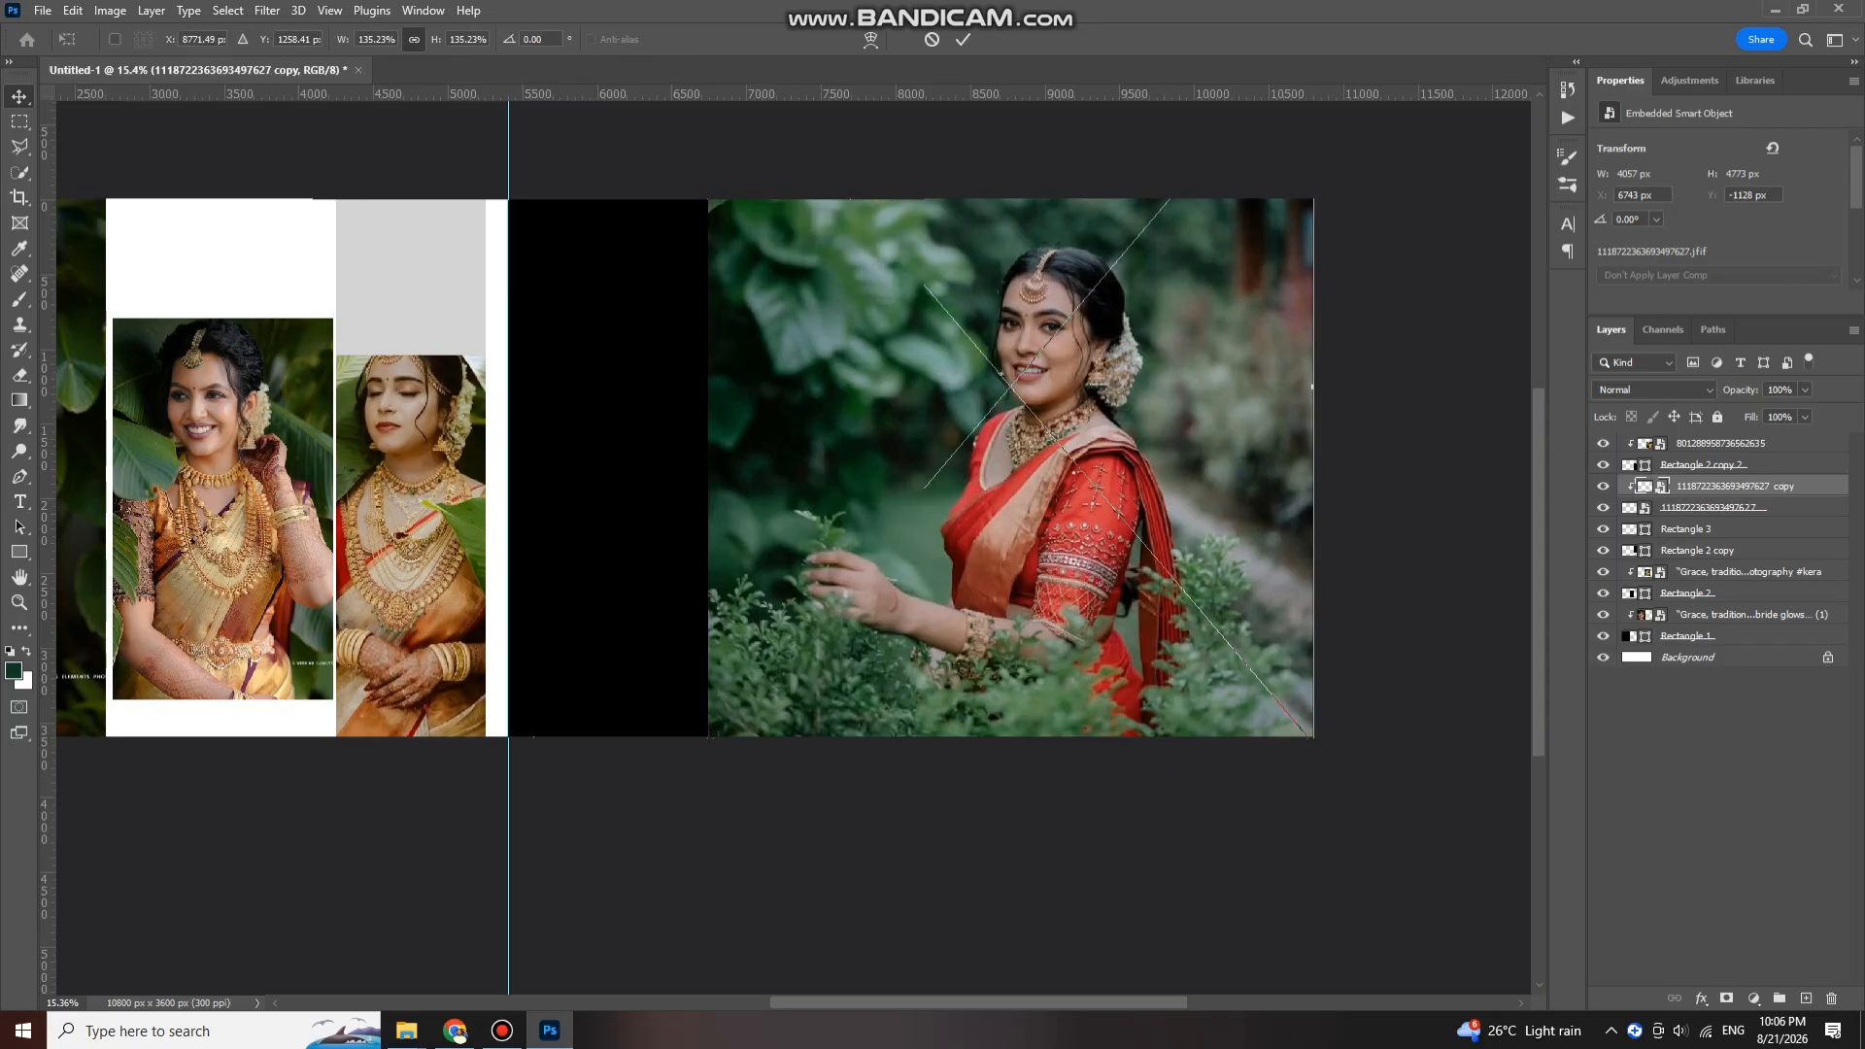
right_click(974, 468)
left_click(1069, 825)
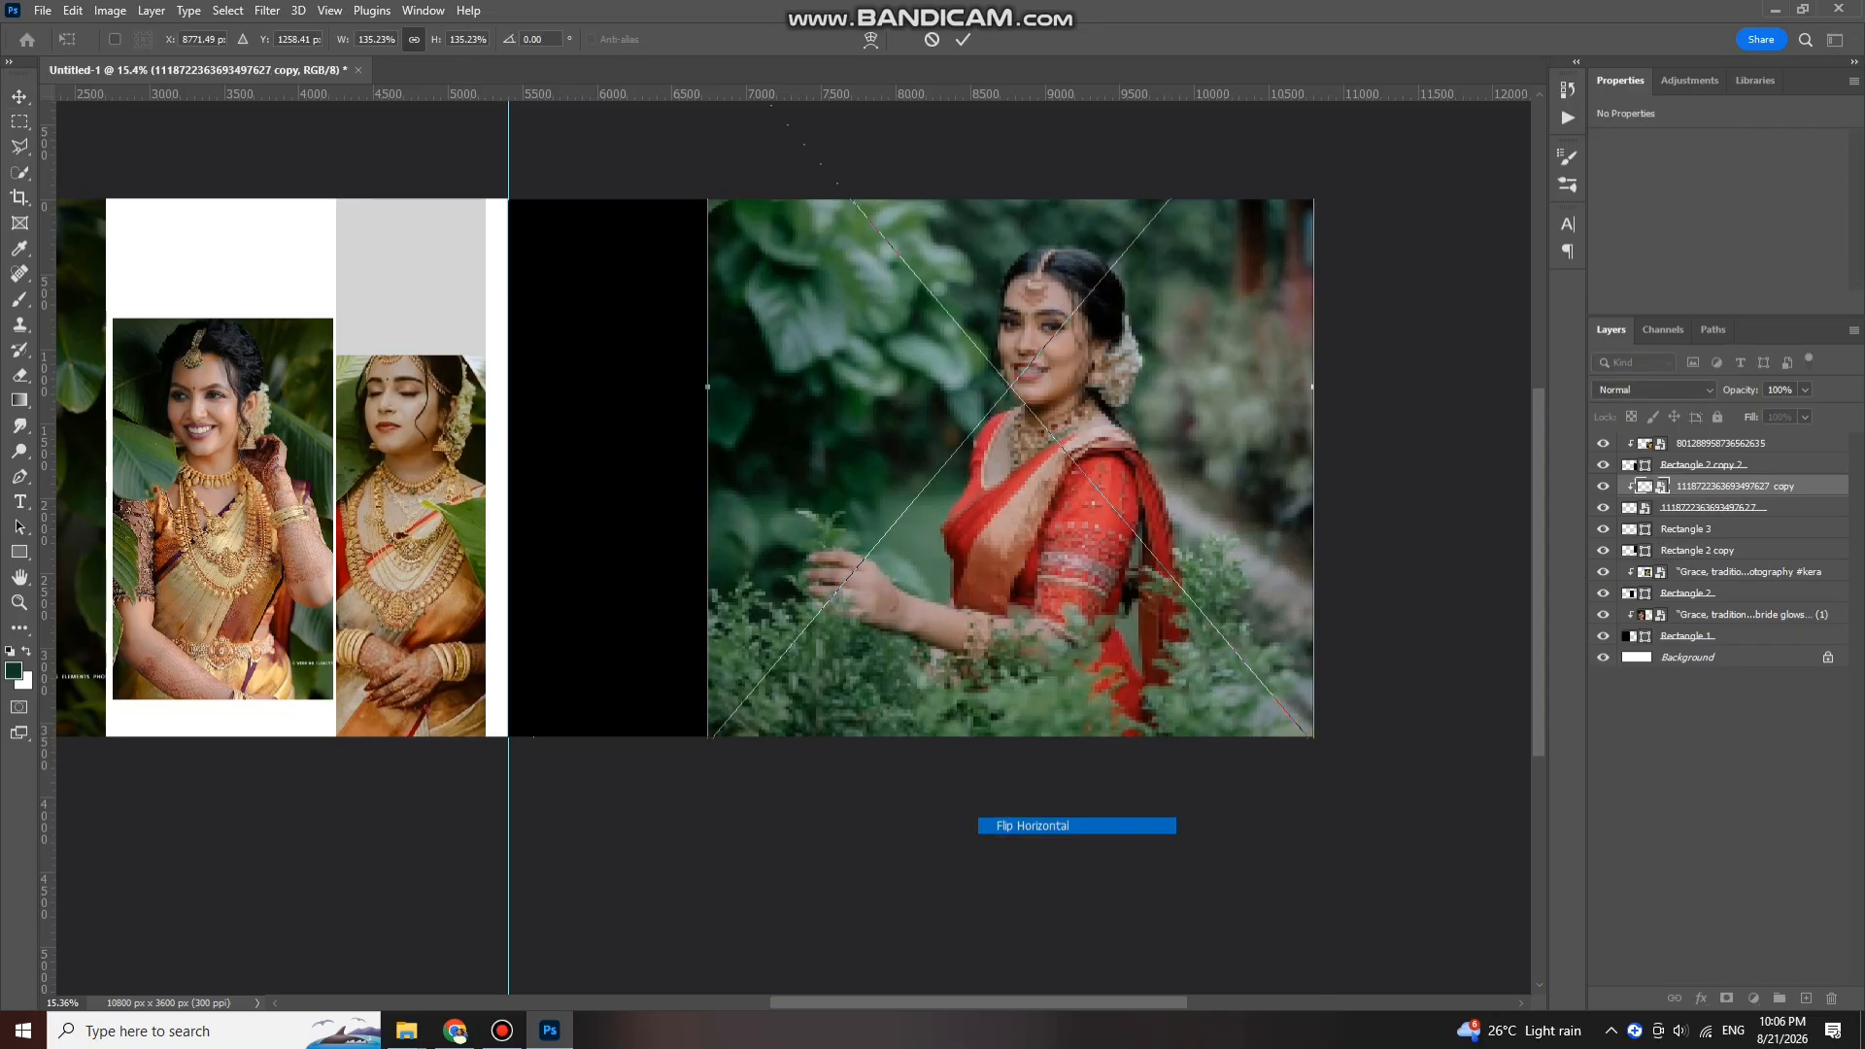
Step: Move the mirrored photo copy to about X 2686, Y -1128 px beside the original and release its clipping mask
left_click_drag(1048, 559, 503, 513)
key("Return")
key("ctrl+alt+g")
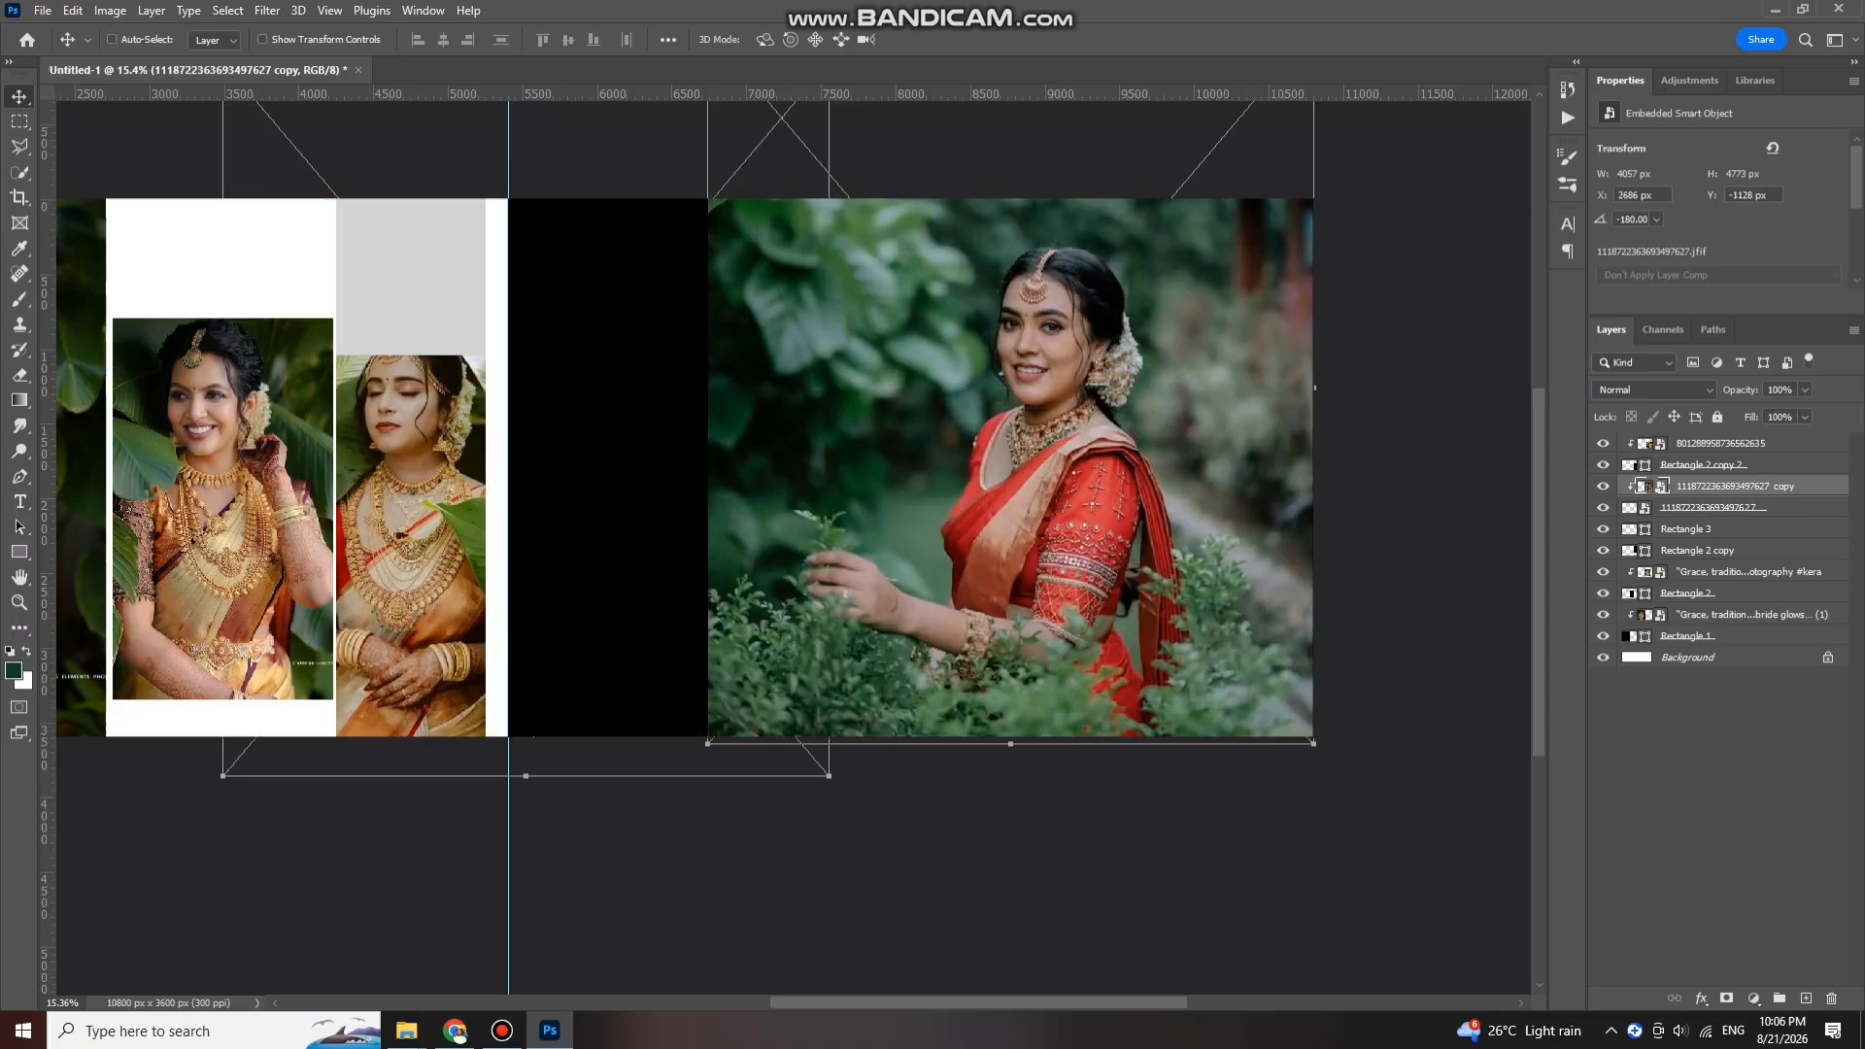
key("ctrl+alt+g")
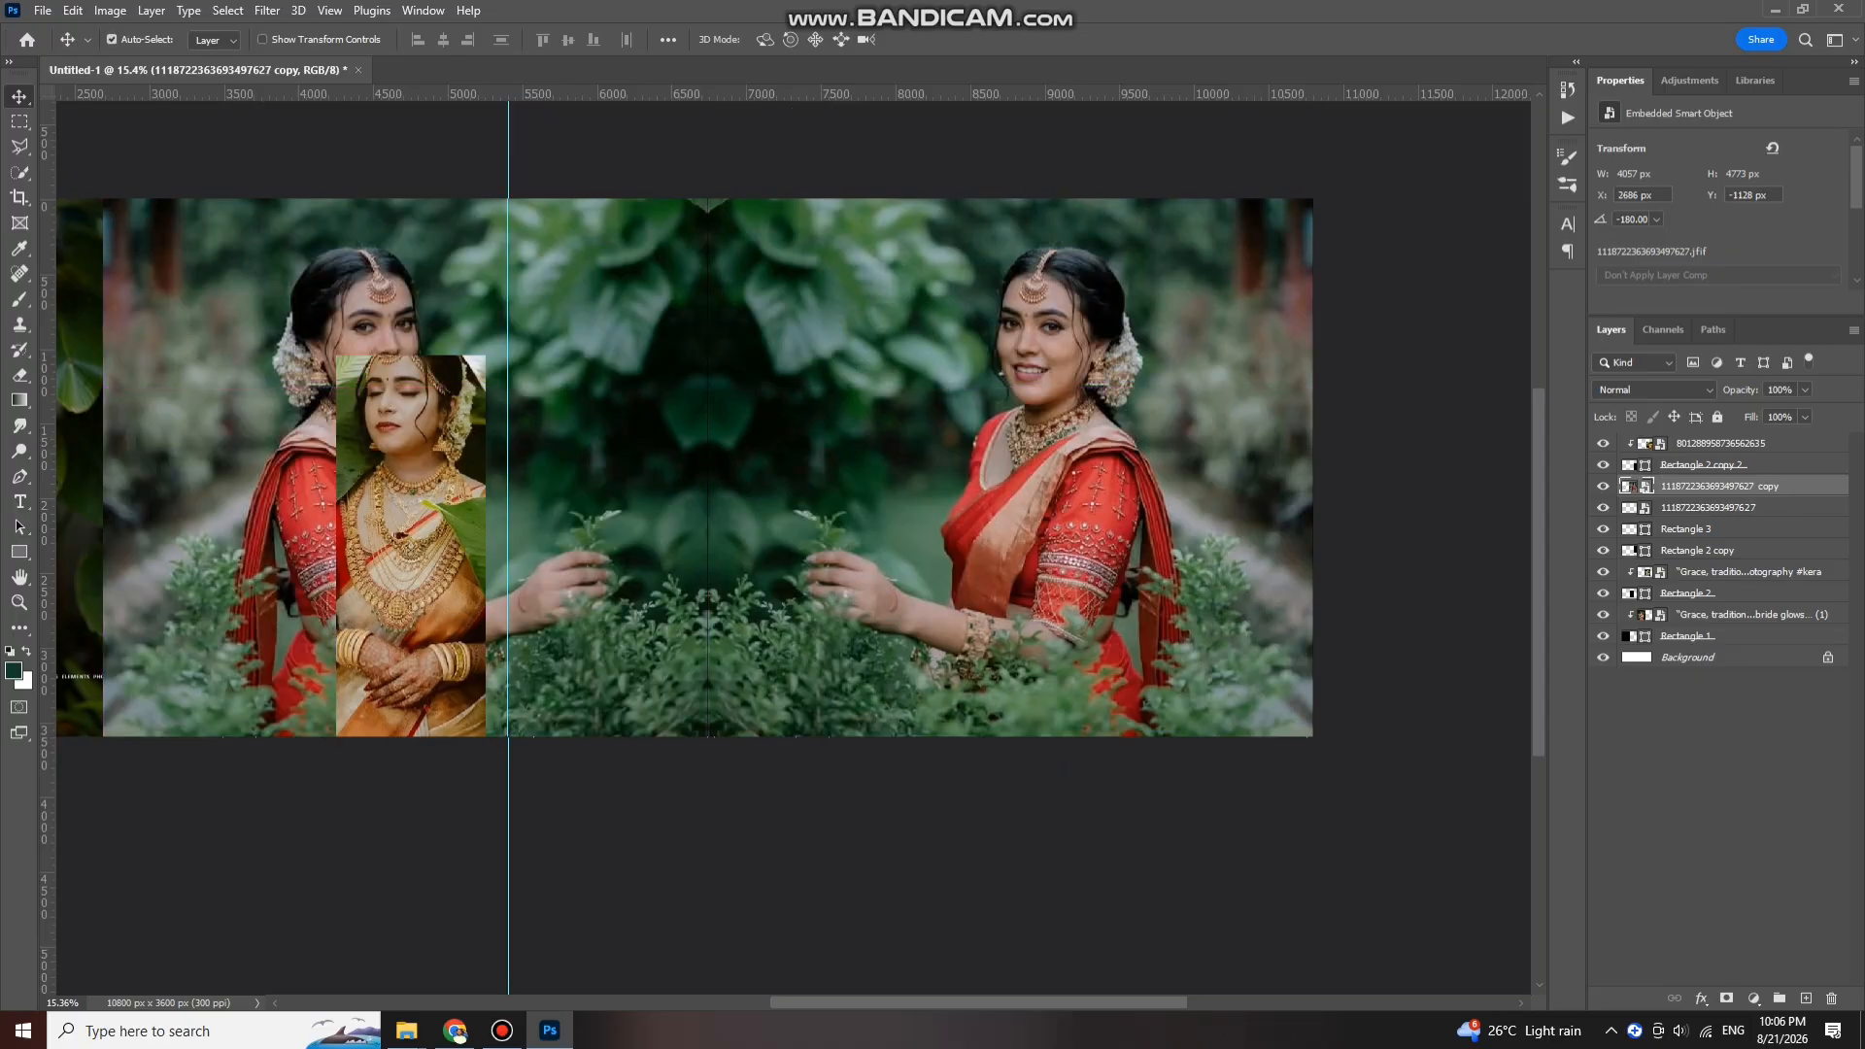
Step: Place the mirrored copy below the original photo layer, clipped to Rectangle 3, and shift it to about X 2748 px
left_click(1700, 529)
left_click_drag(1706, 486, 1707, 517)
key("ctrl+alt+g")
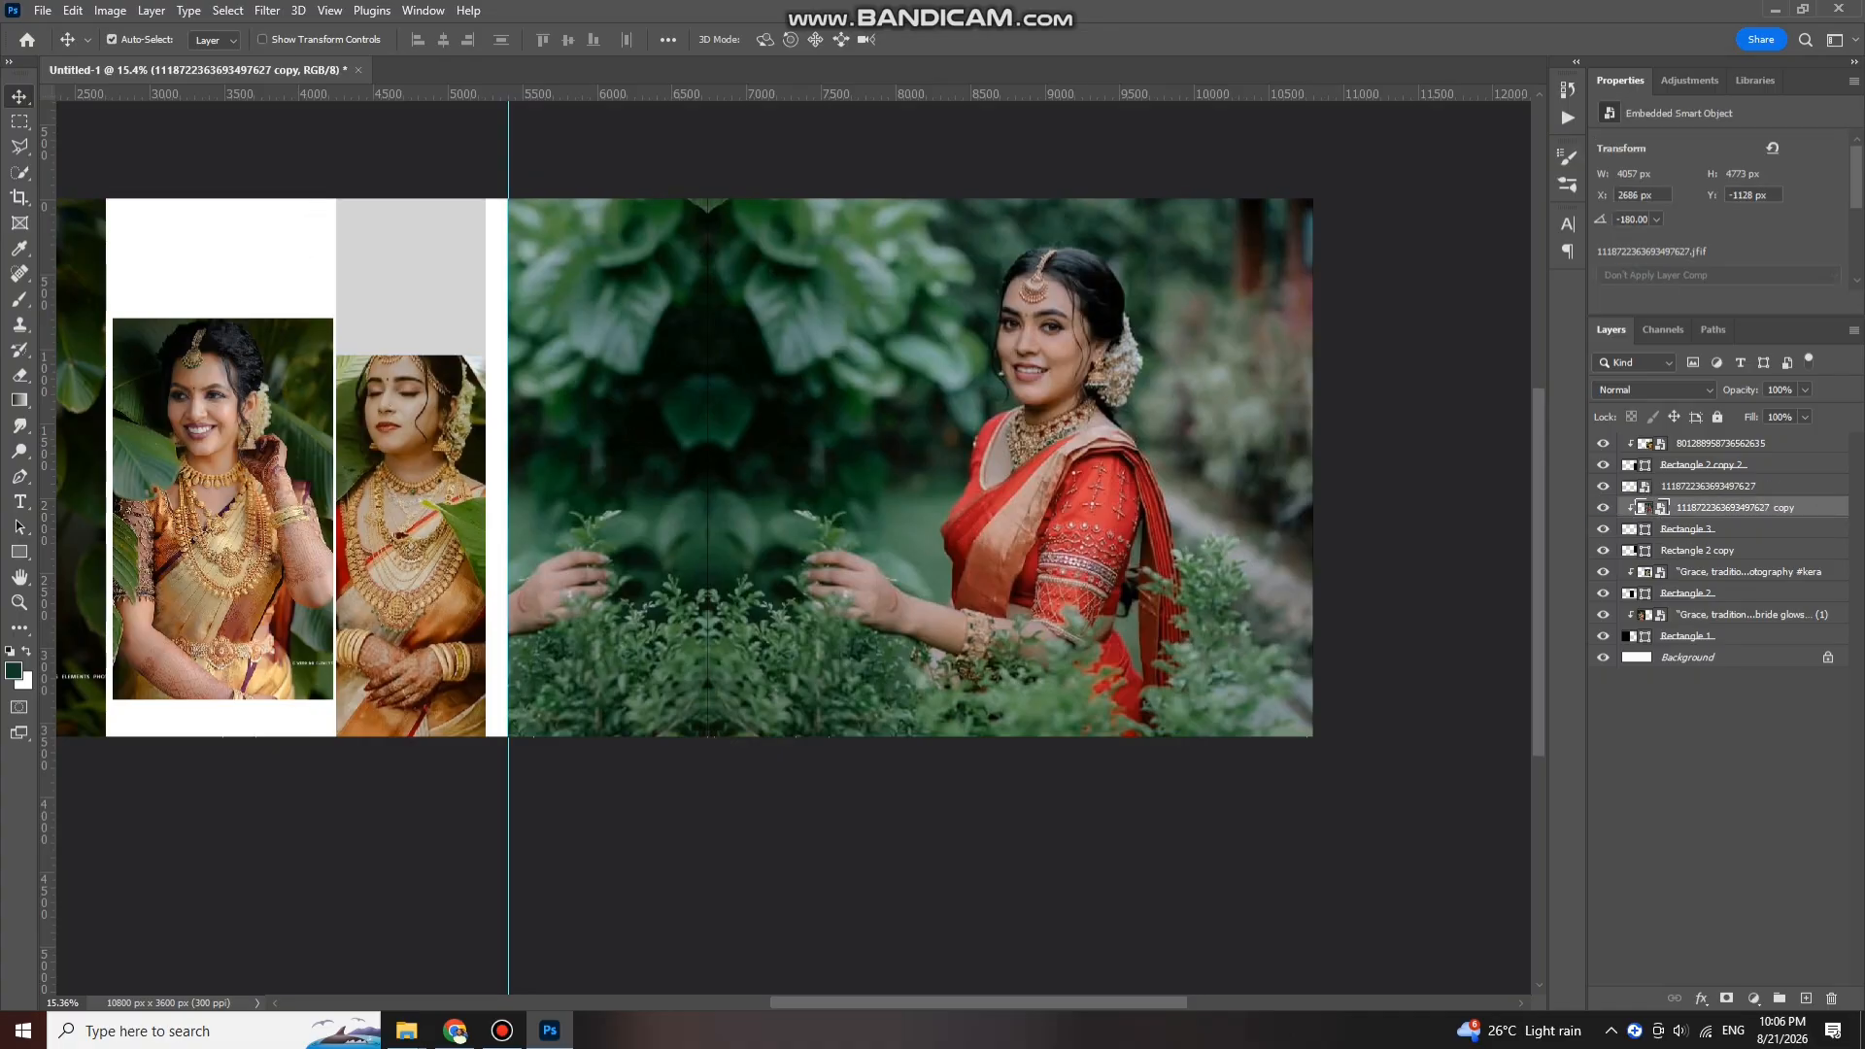
left_click_drag(604, 452, 612, 452)
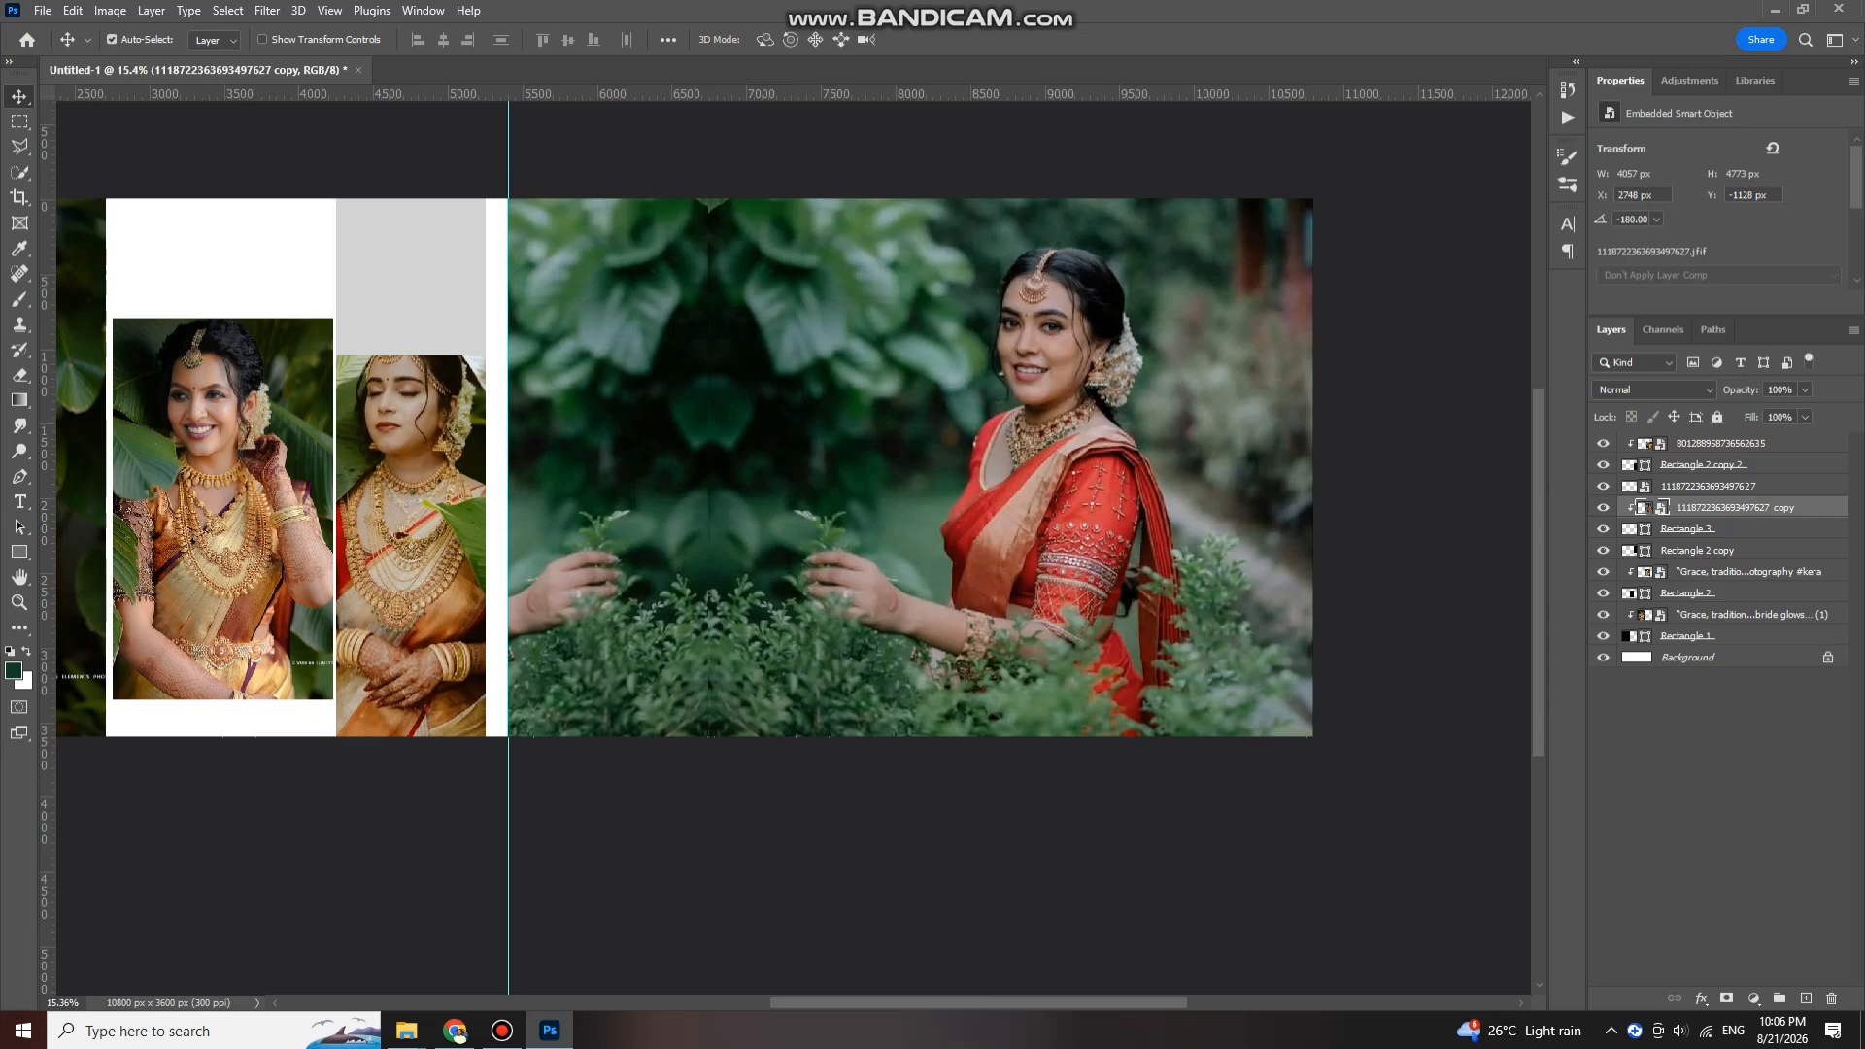
Step: Rasterize the original right-page photo layer and brush soft dark green down the seam with its mirrored copy
left_click(1708, 487, "ctrl")
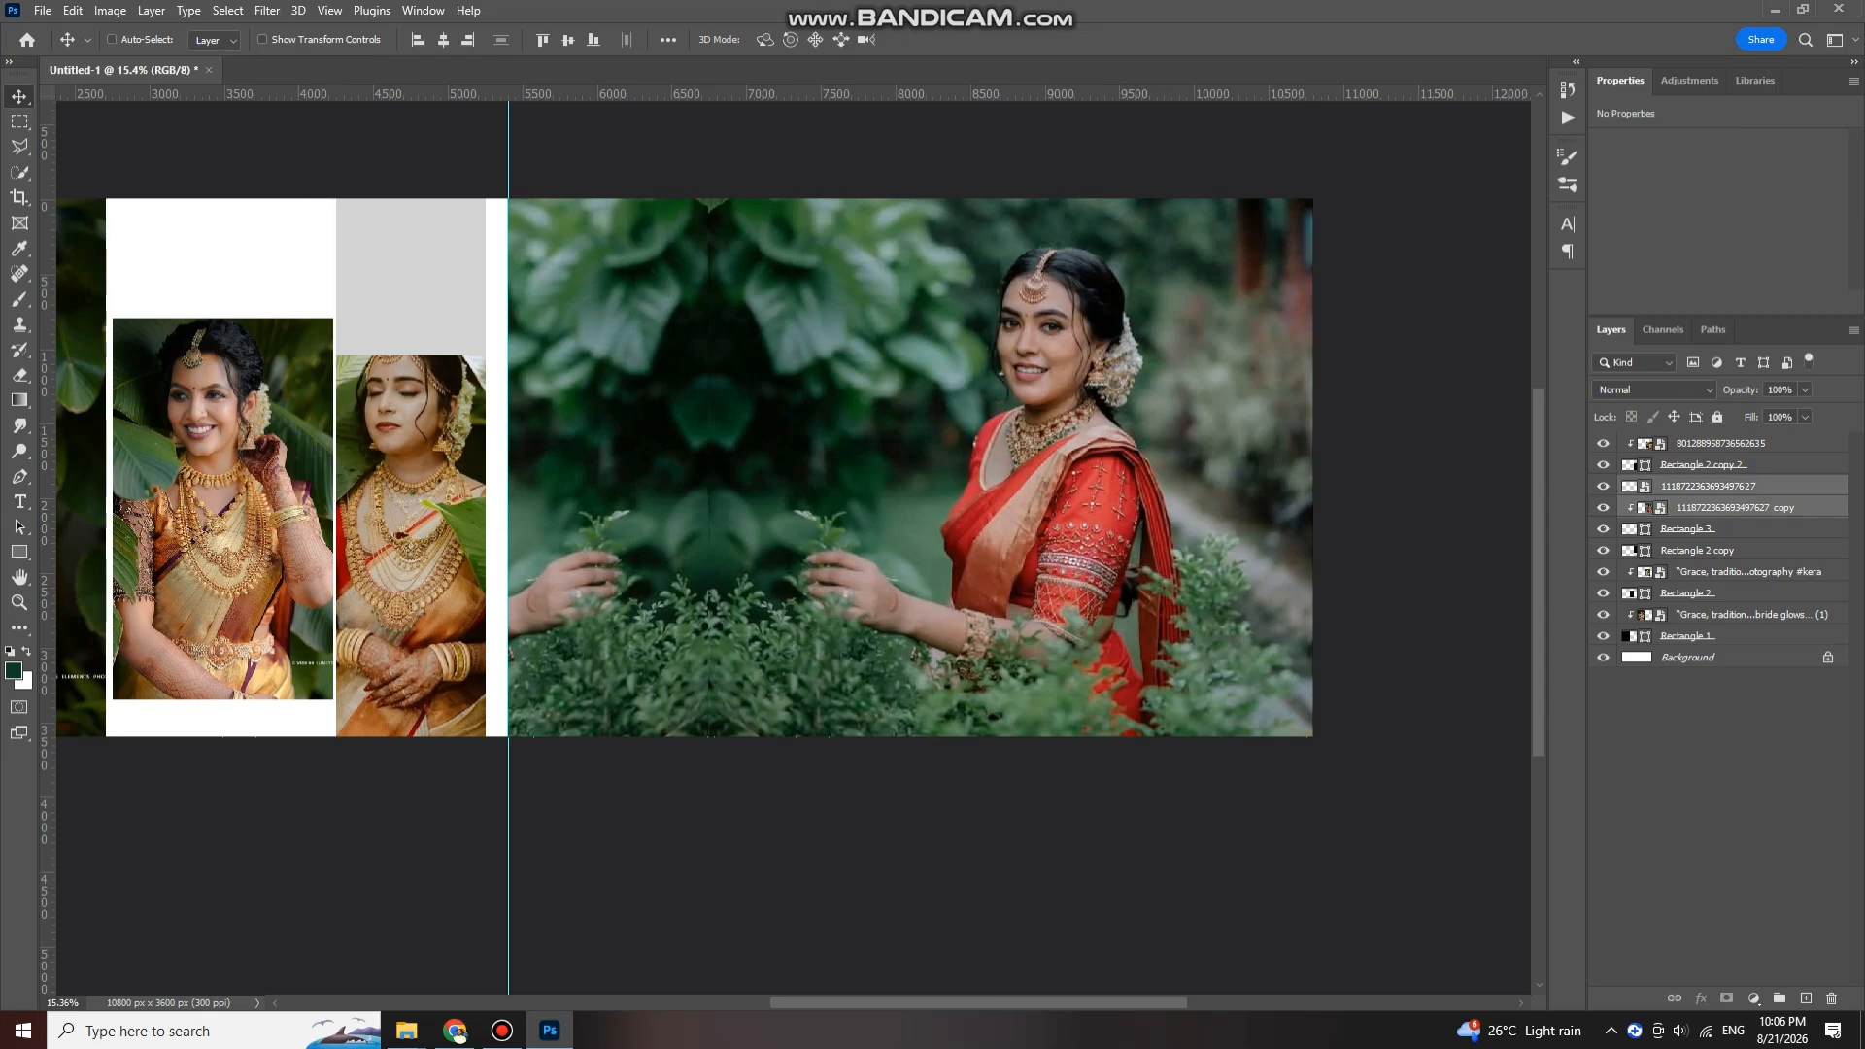
key("b")
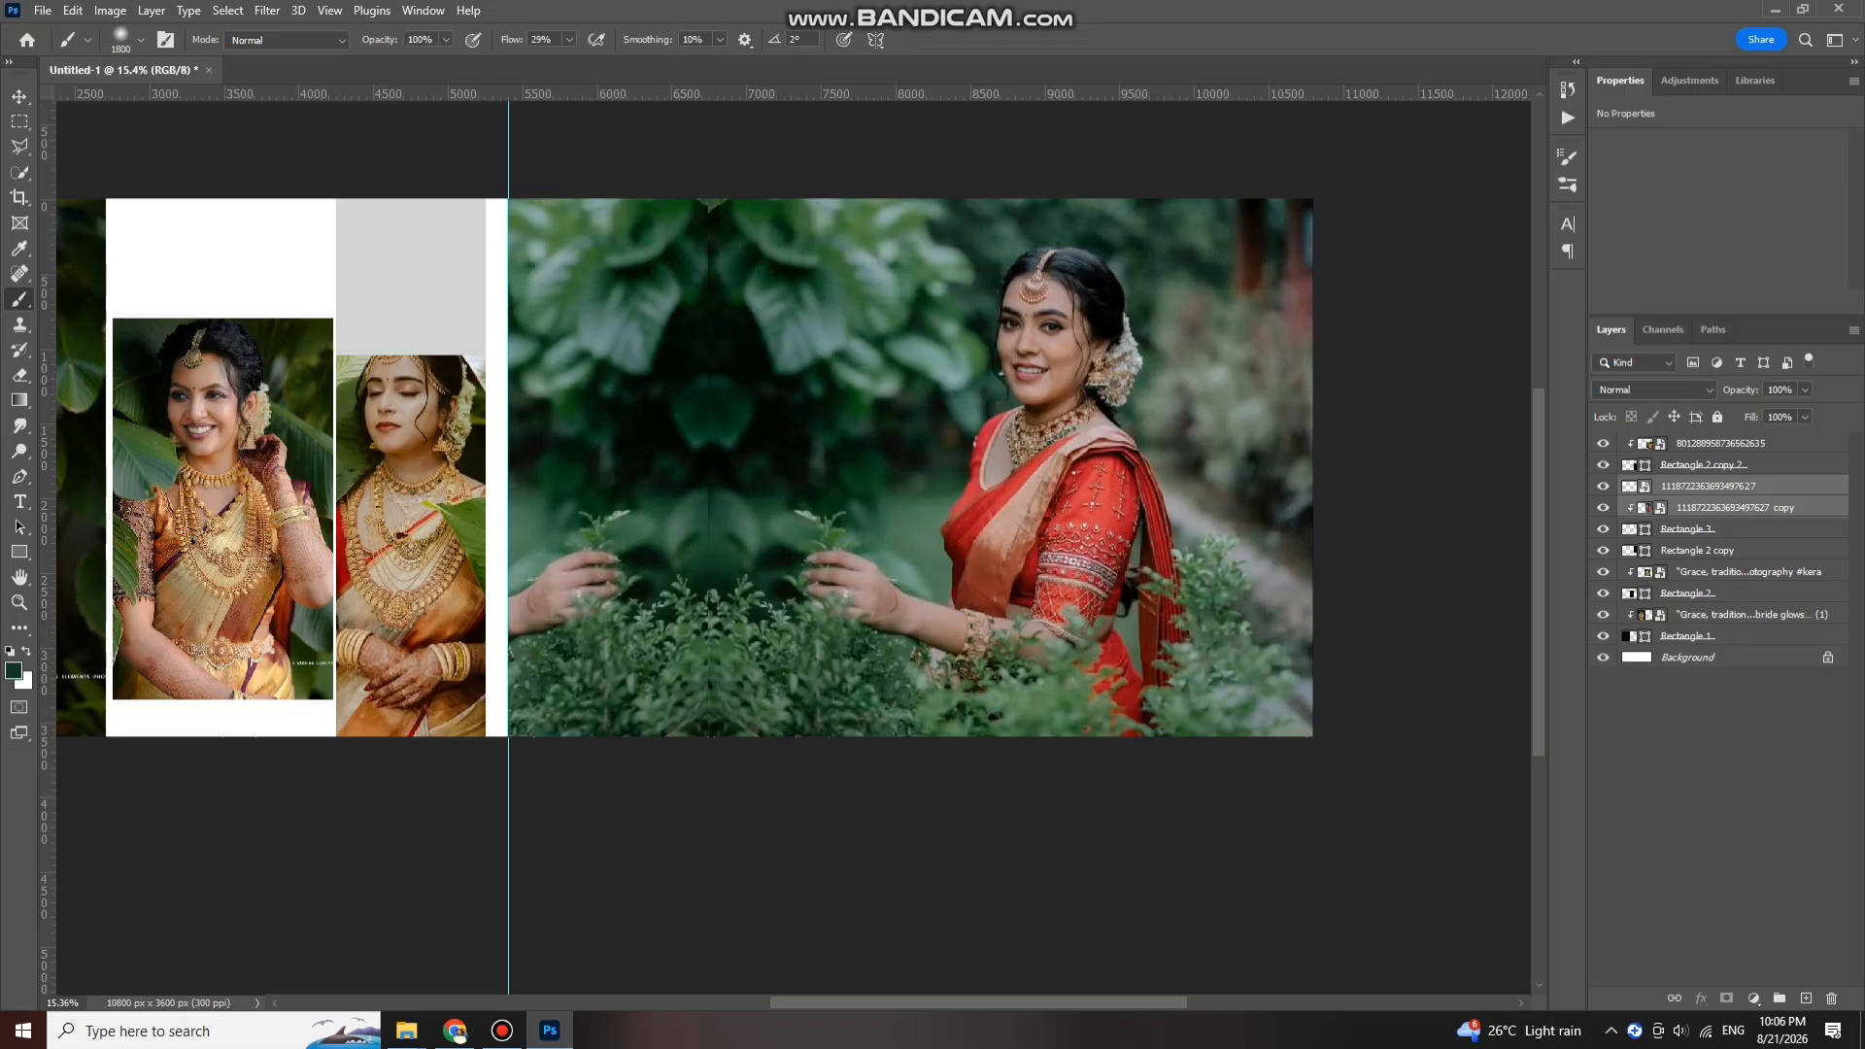
left_click(1707, 486)
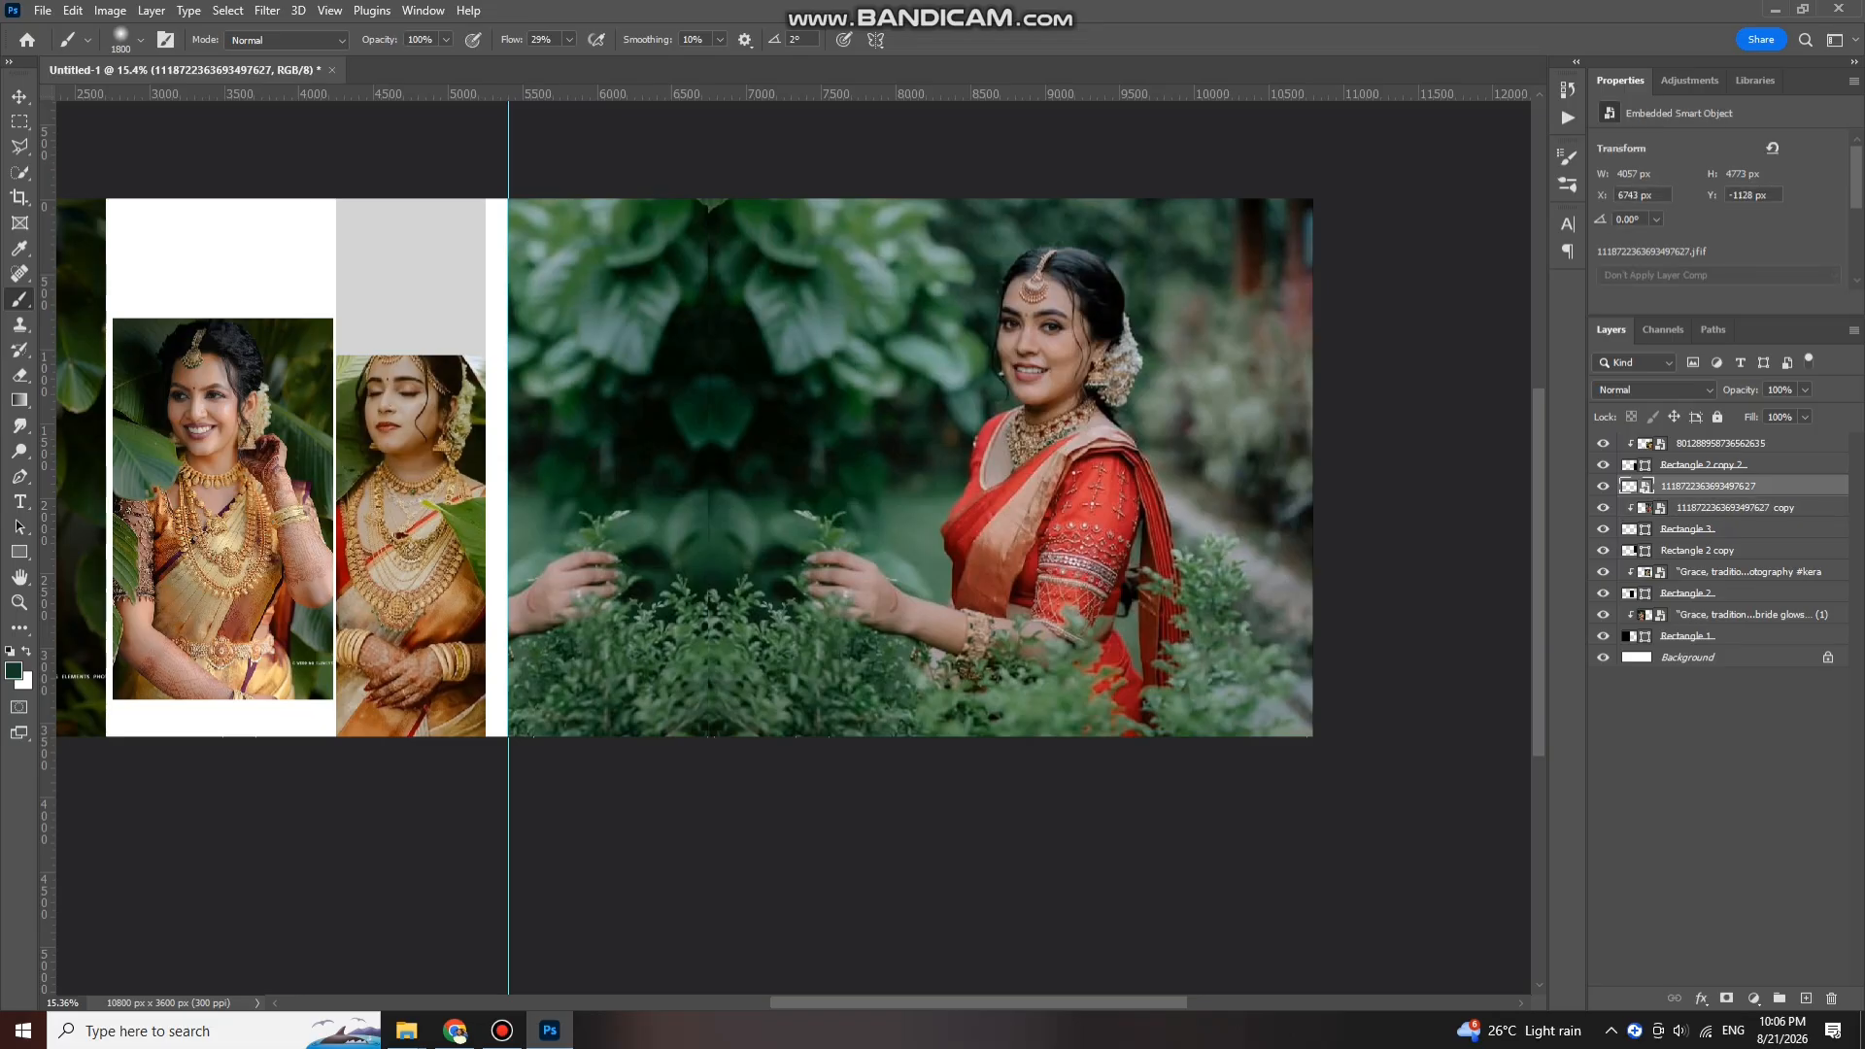
key("Return")
left_click(712, 315)
left_click(695, 319)
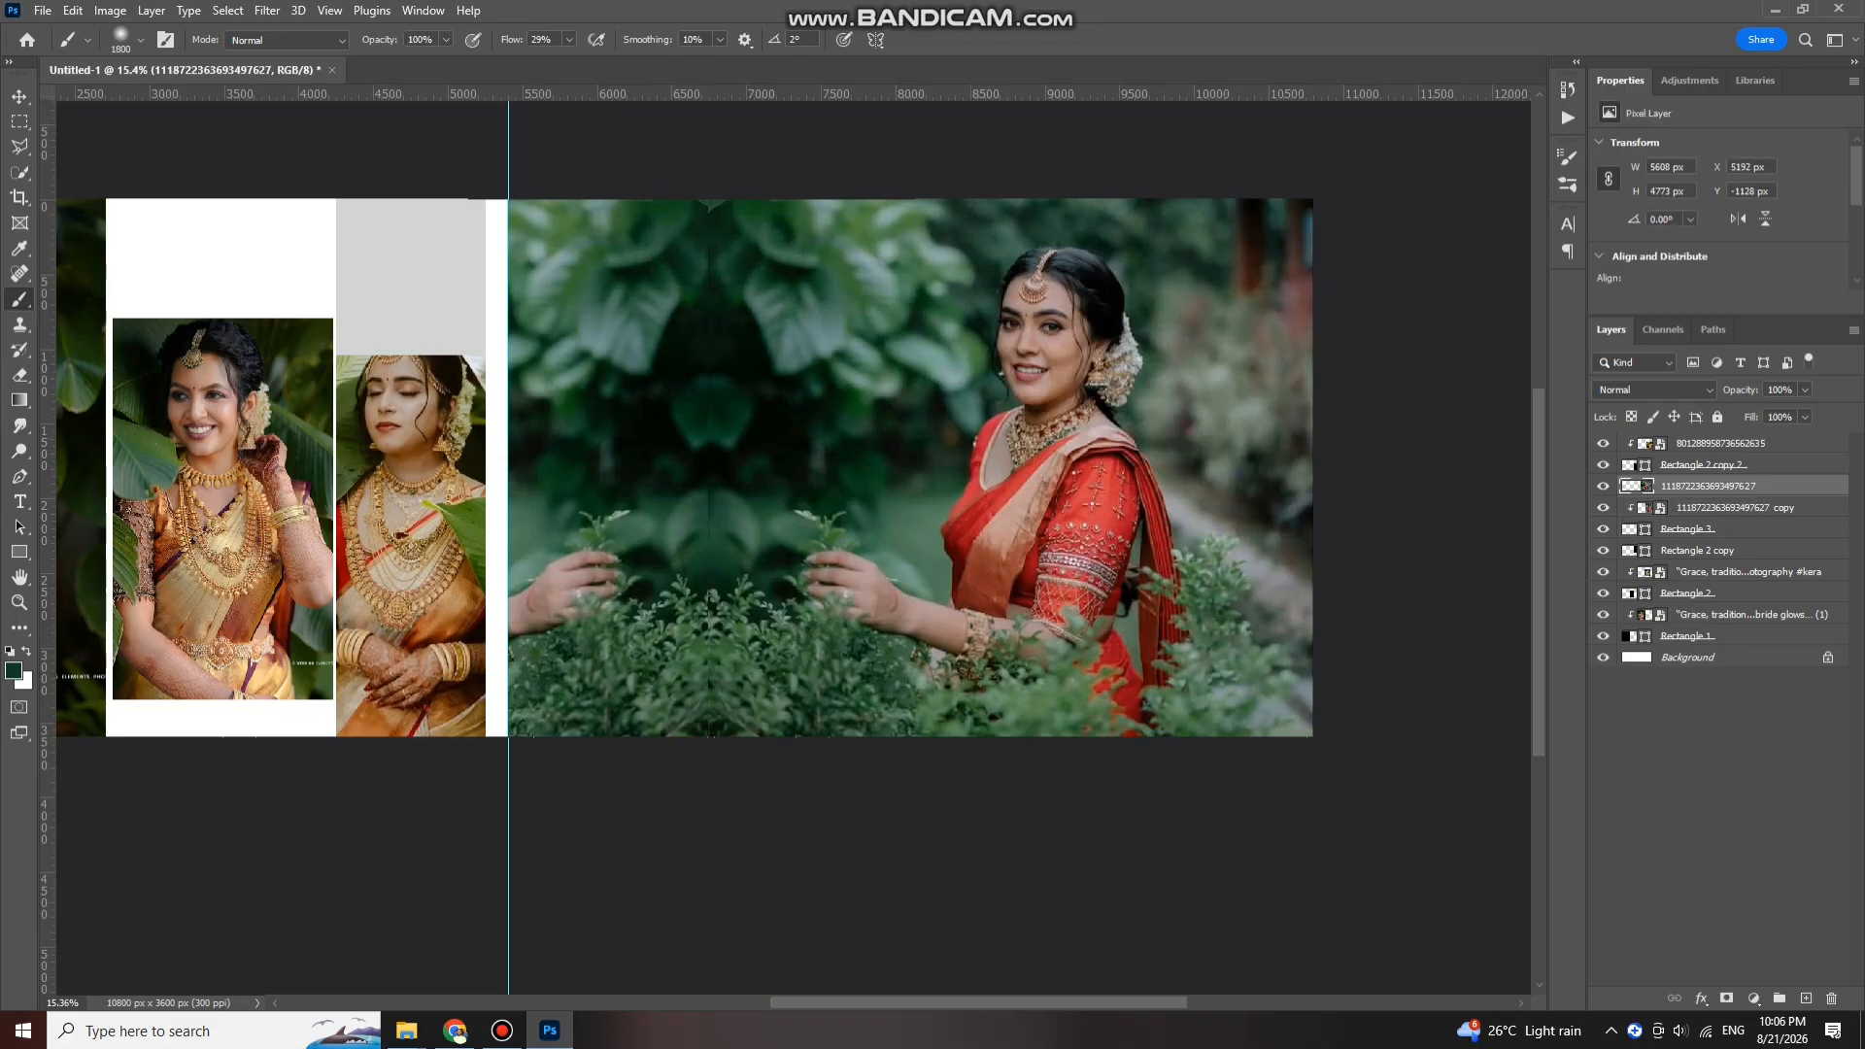
left_click(682, 323)
mouse_move(691, 437)
left_mouse_down()
mouse_move(673, 621)
mouse_move(688, 691)
left_mouse_up()
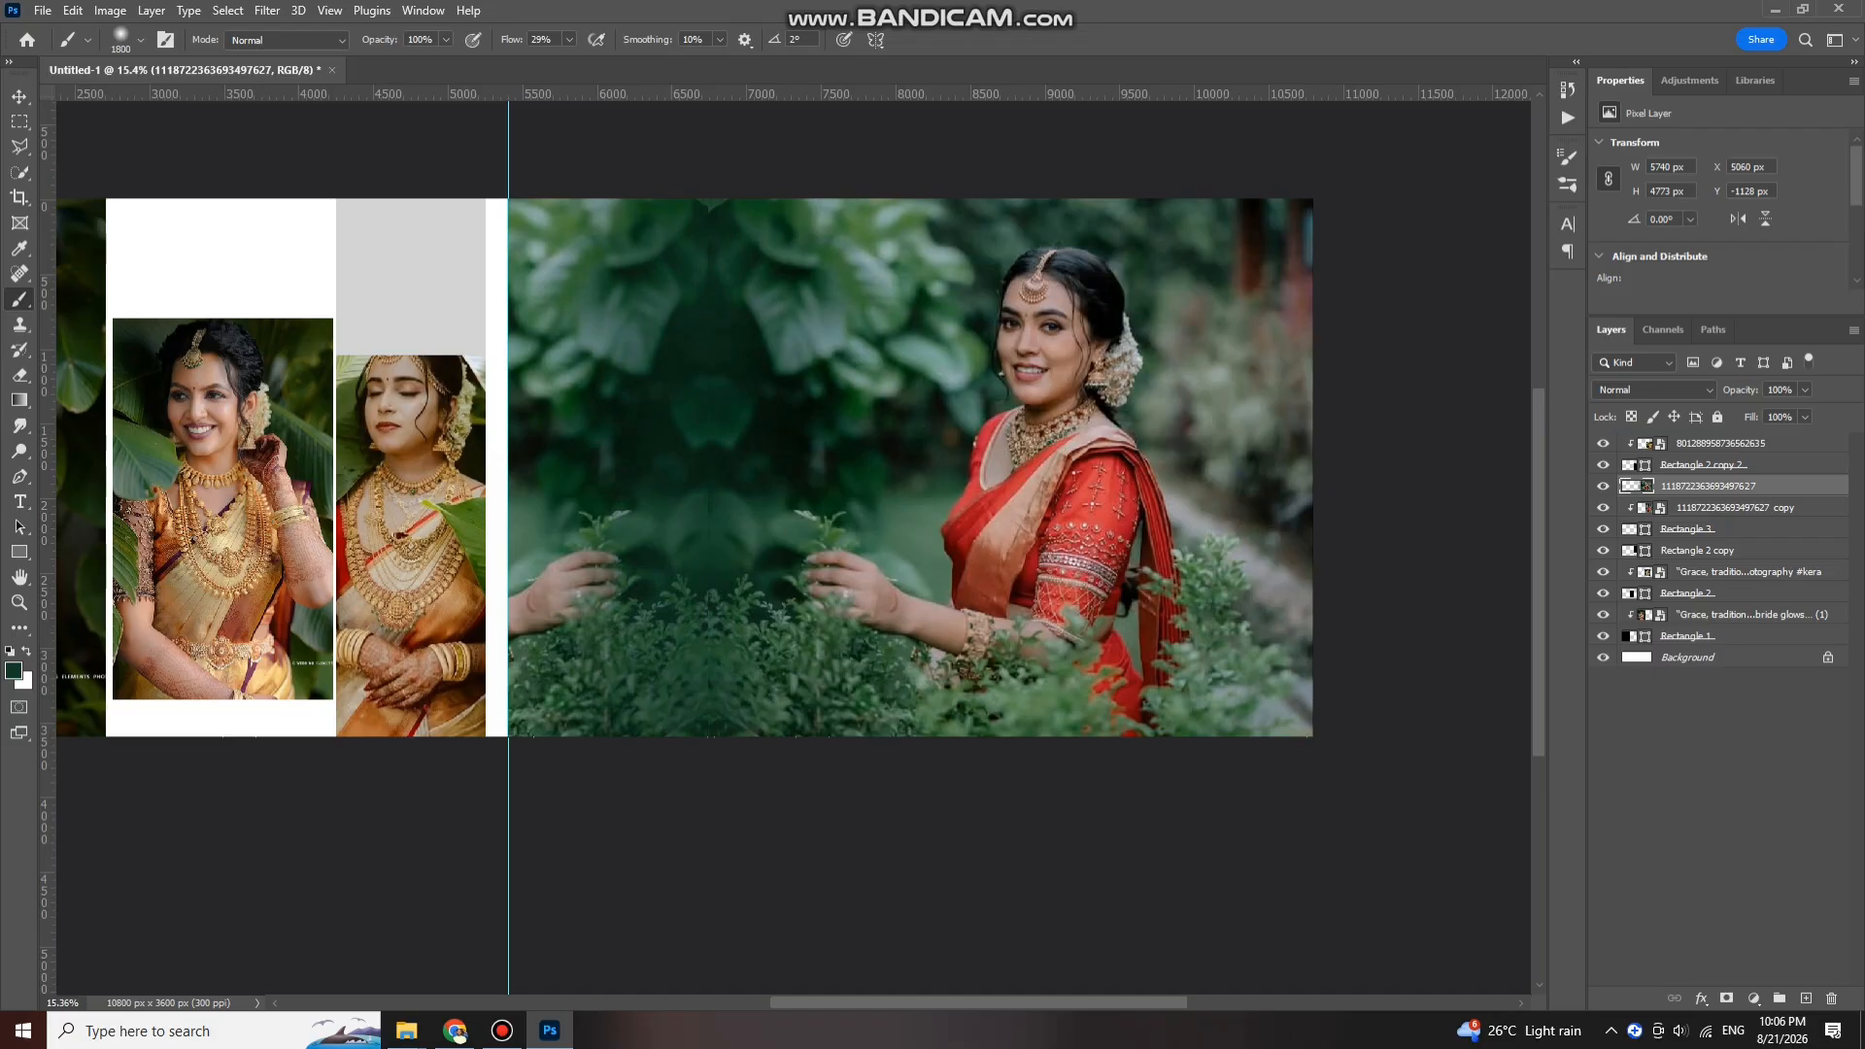
Step: Paint soft dark green along the right page's inner edge with a 2100 px brush and clip the photo layer to Rectangle 3
left_click(542, 215)
left_click(531, 228)
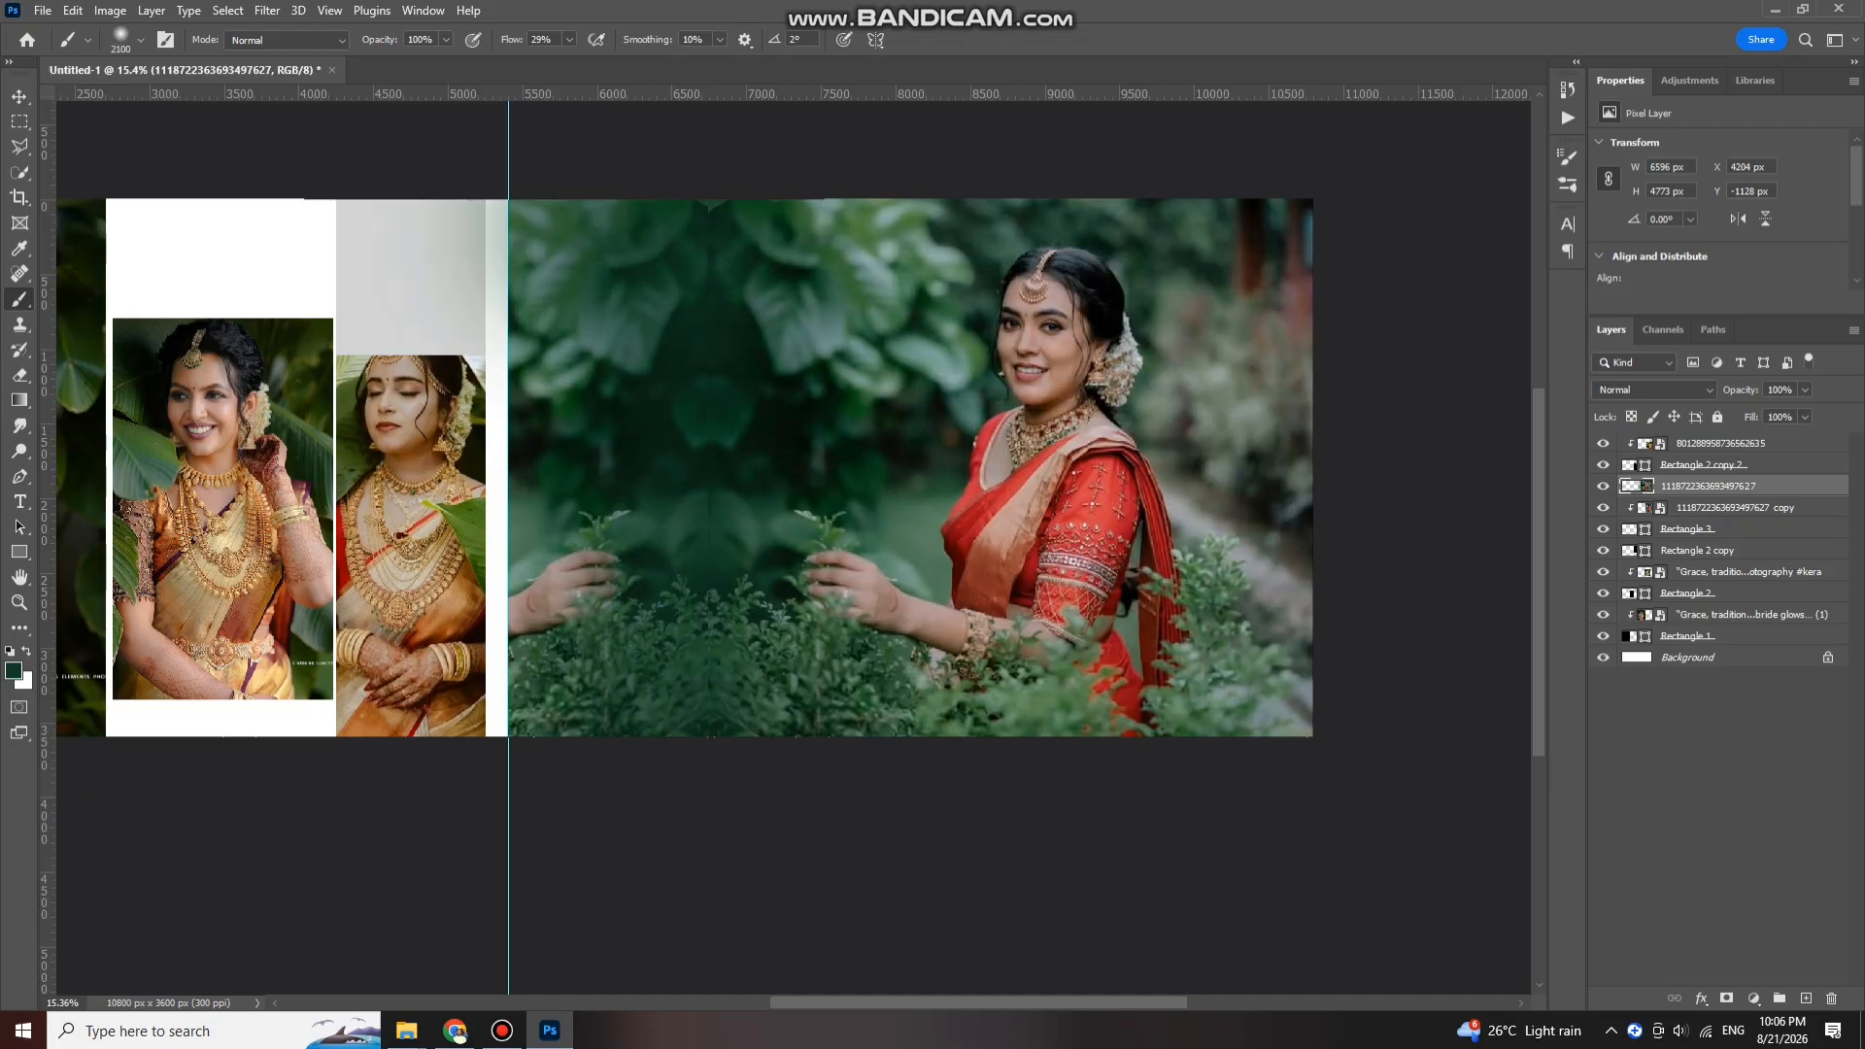
left_click(521, 414)
left_click(530, 539)
left_click(527, 608)
left_click(523, 657)
left_click(518, 670)
left_click(514, 678)
left_click(514, 216)
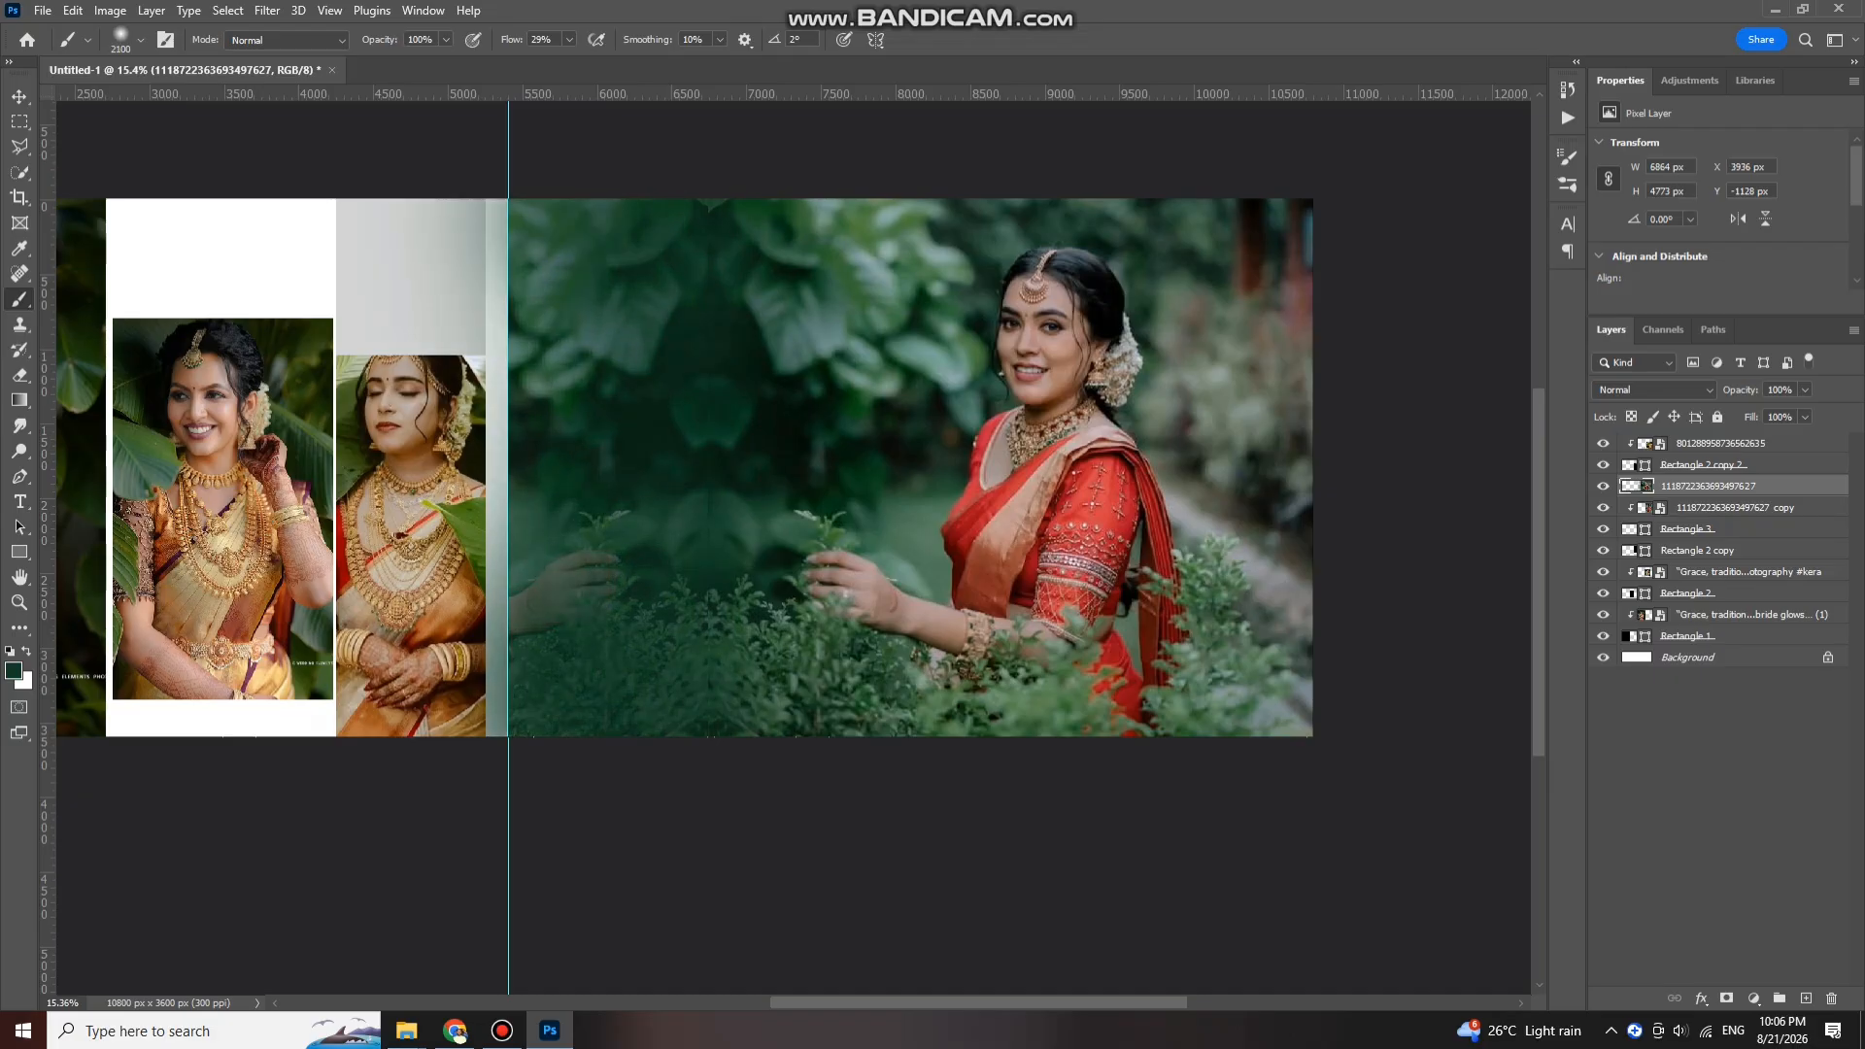
left_click(493, 299)
left_click(491, 228)
key("ctrl+alt+g")
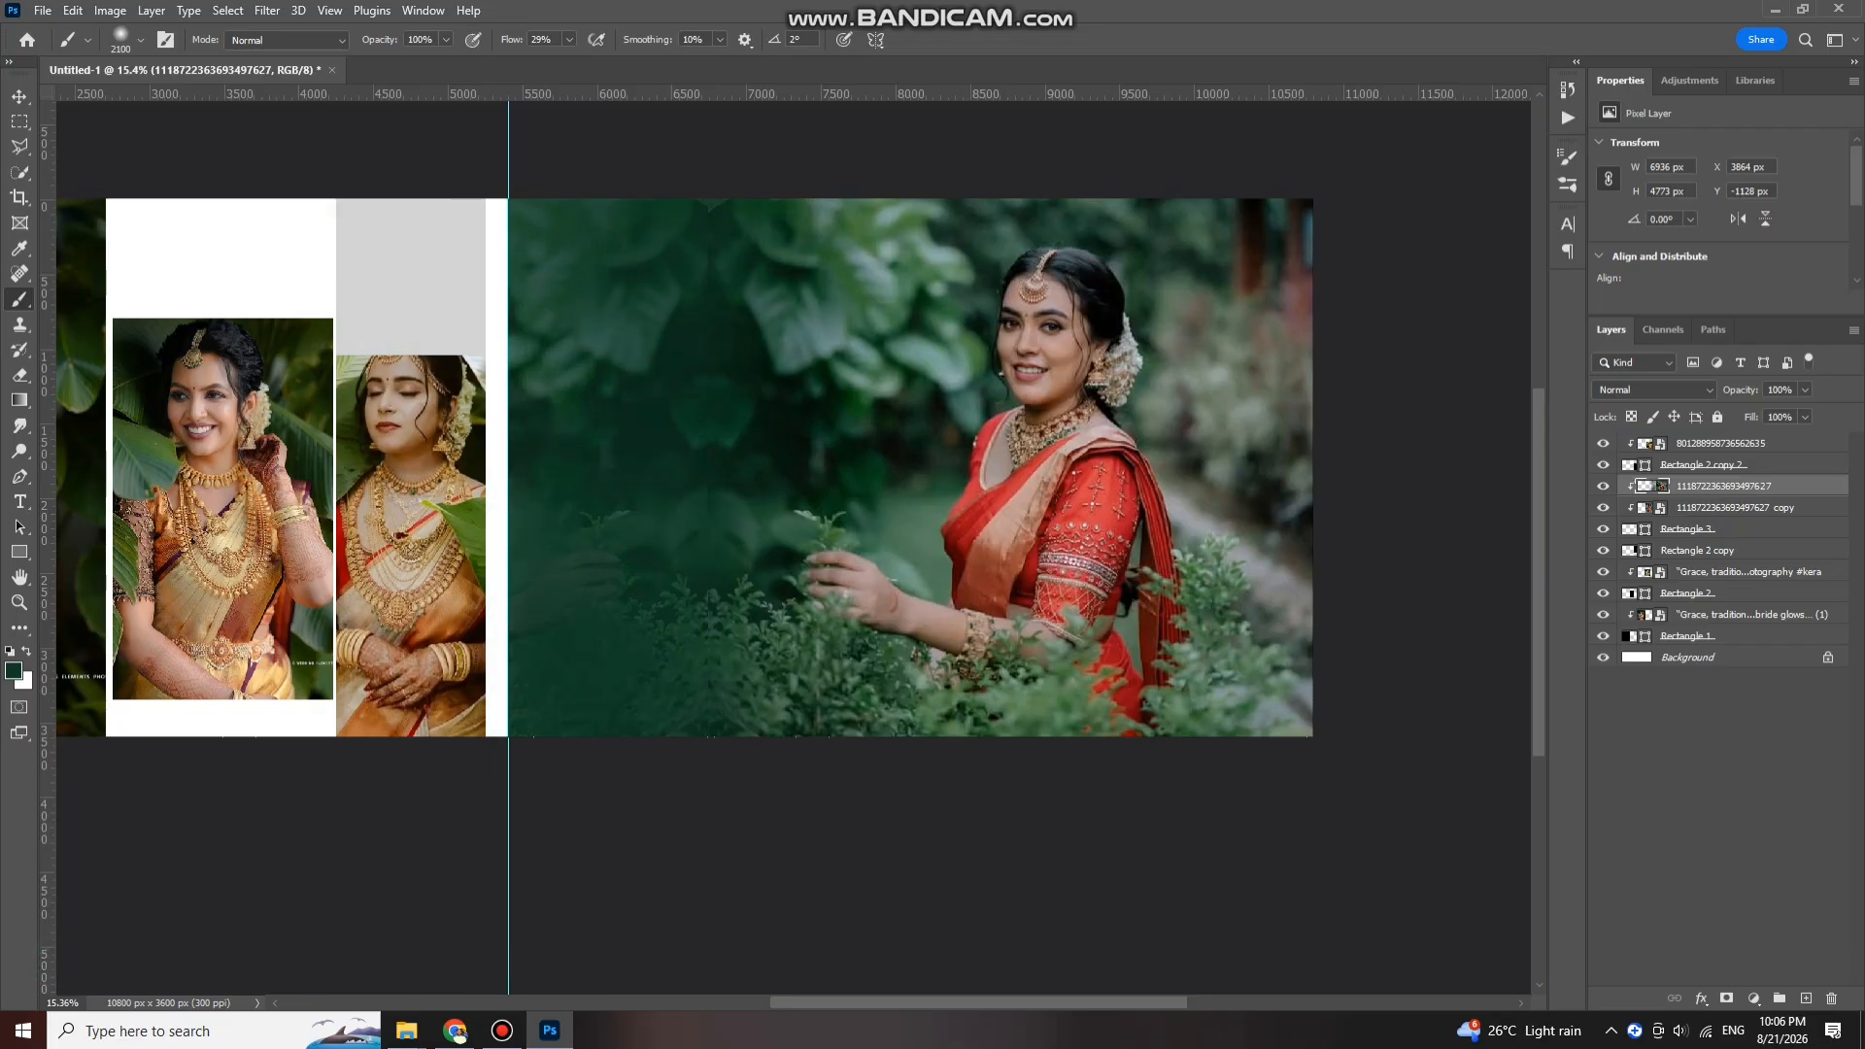
Step: Brush more dark green over the mirrored foliage and along the right page's outer edge
mouse_move(670, 340)
left_mouse_down()
mouse_move(586, 369)
mouse_move(539, 505)
mouse_move(568, 330)
left_mouse_up()
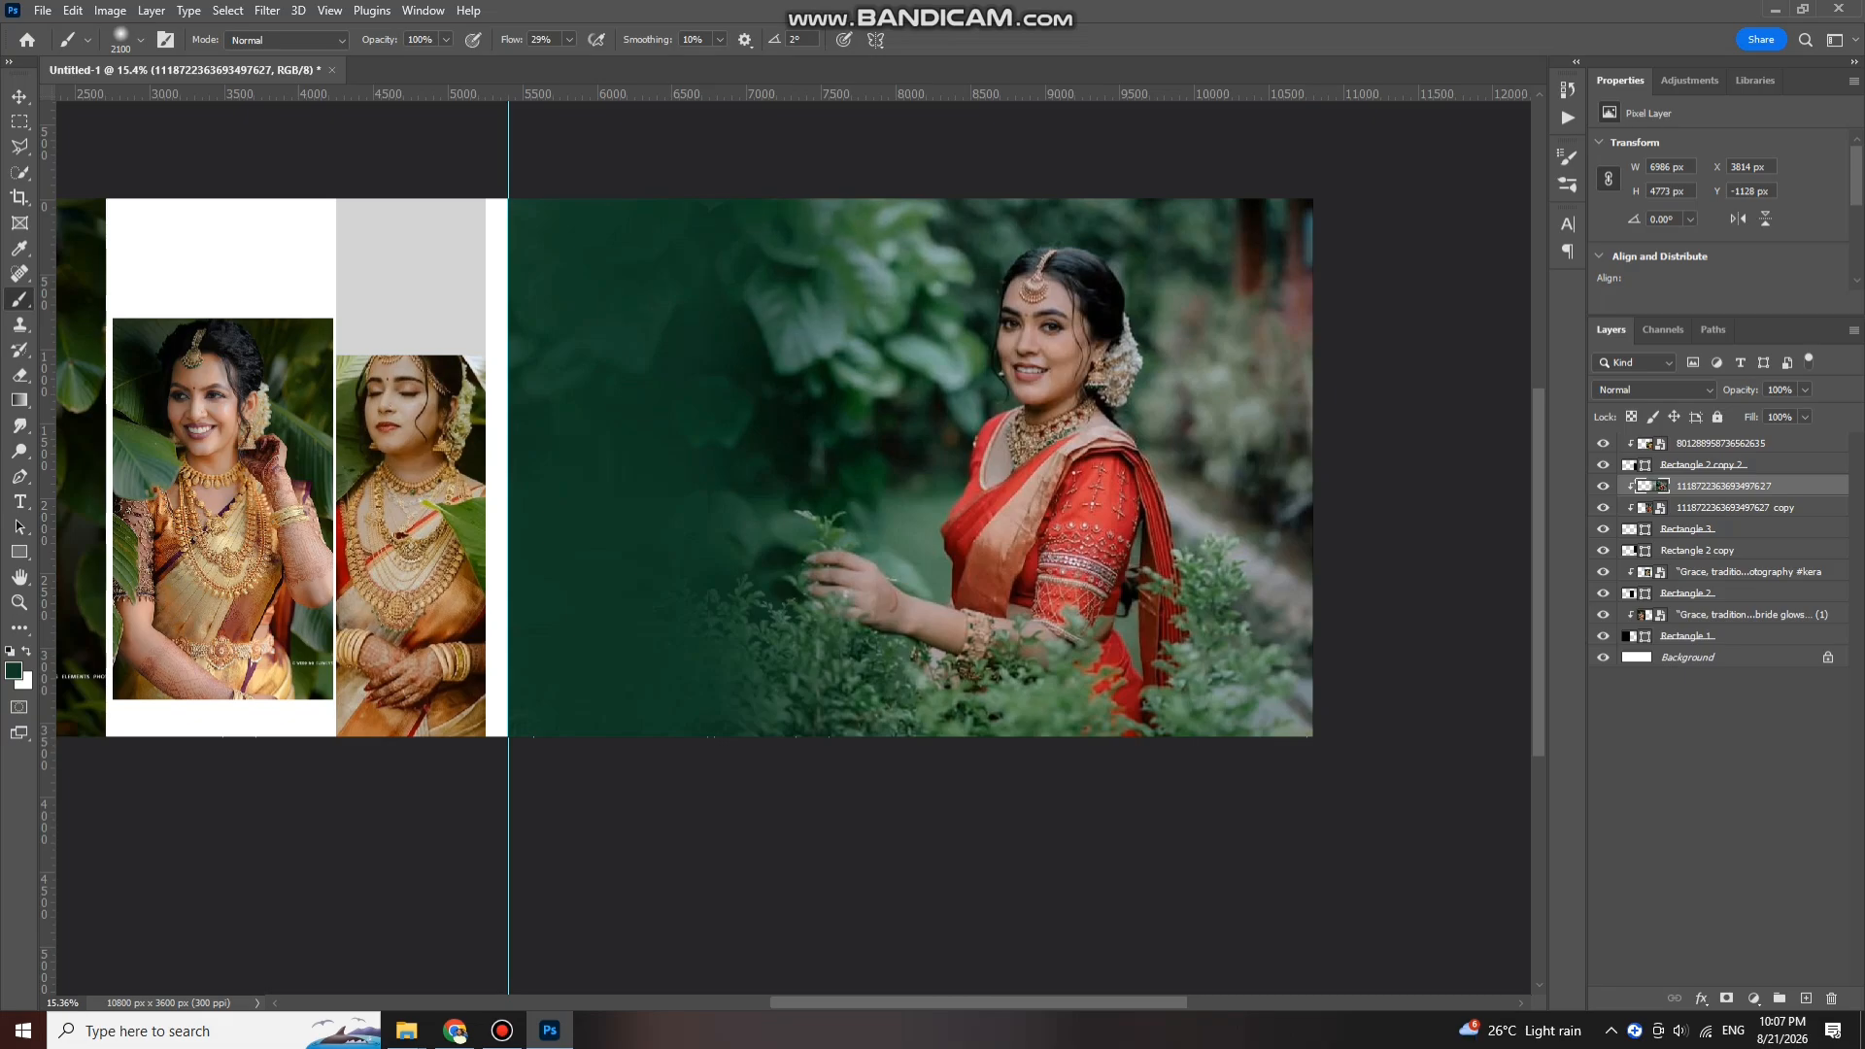
mouse_move(1224, 117)
left_mouse_down()
mouse_move(1341, 165)
mouse_move(1398, 311)
mouse_move(1384, 670)
mouse_move(1330, 758)
left_mouse_up()
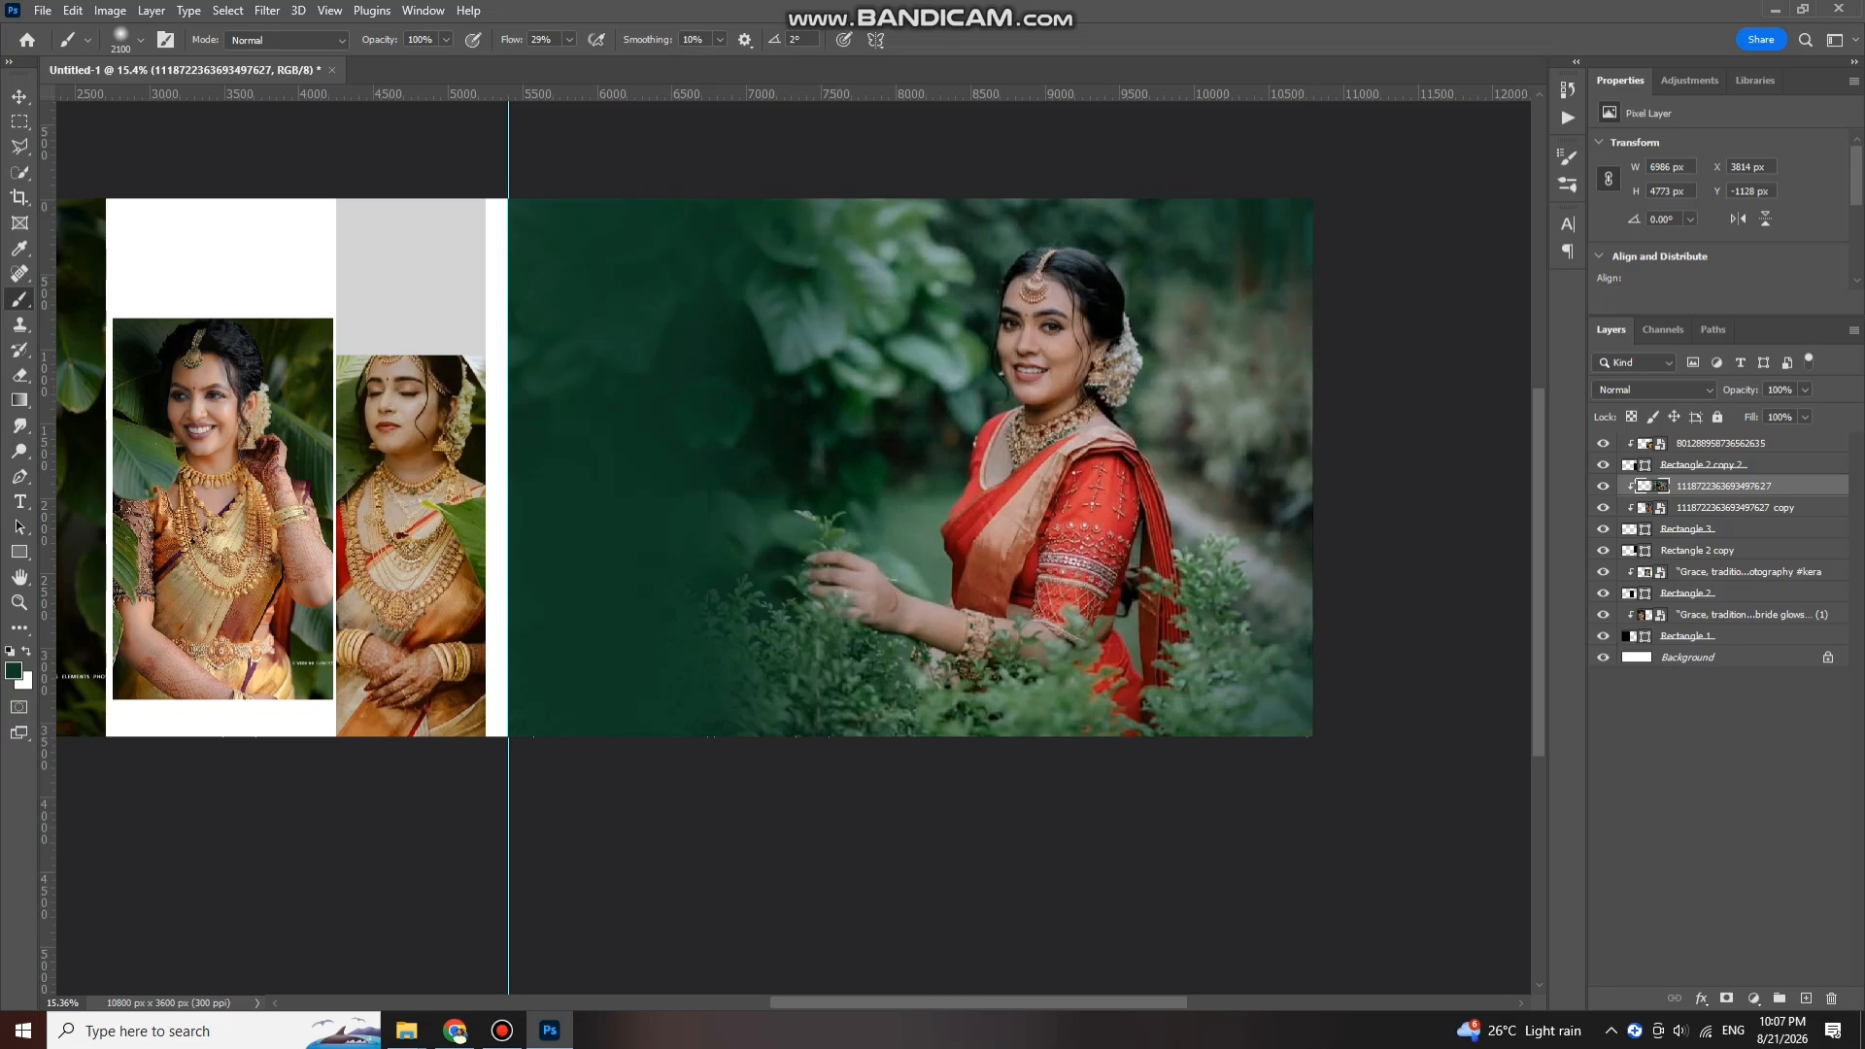
key("v")
Step: Duplicate the green-painted photo layer and clip the copy to the right-page rectangle
scroll(904, 466, "down", 2)
scroll(903, 466, "up", 1)
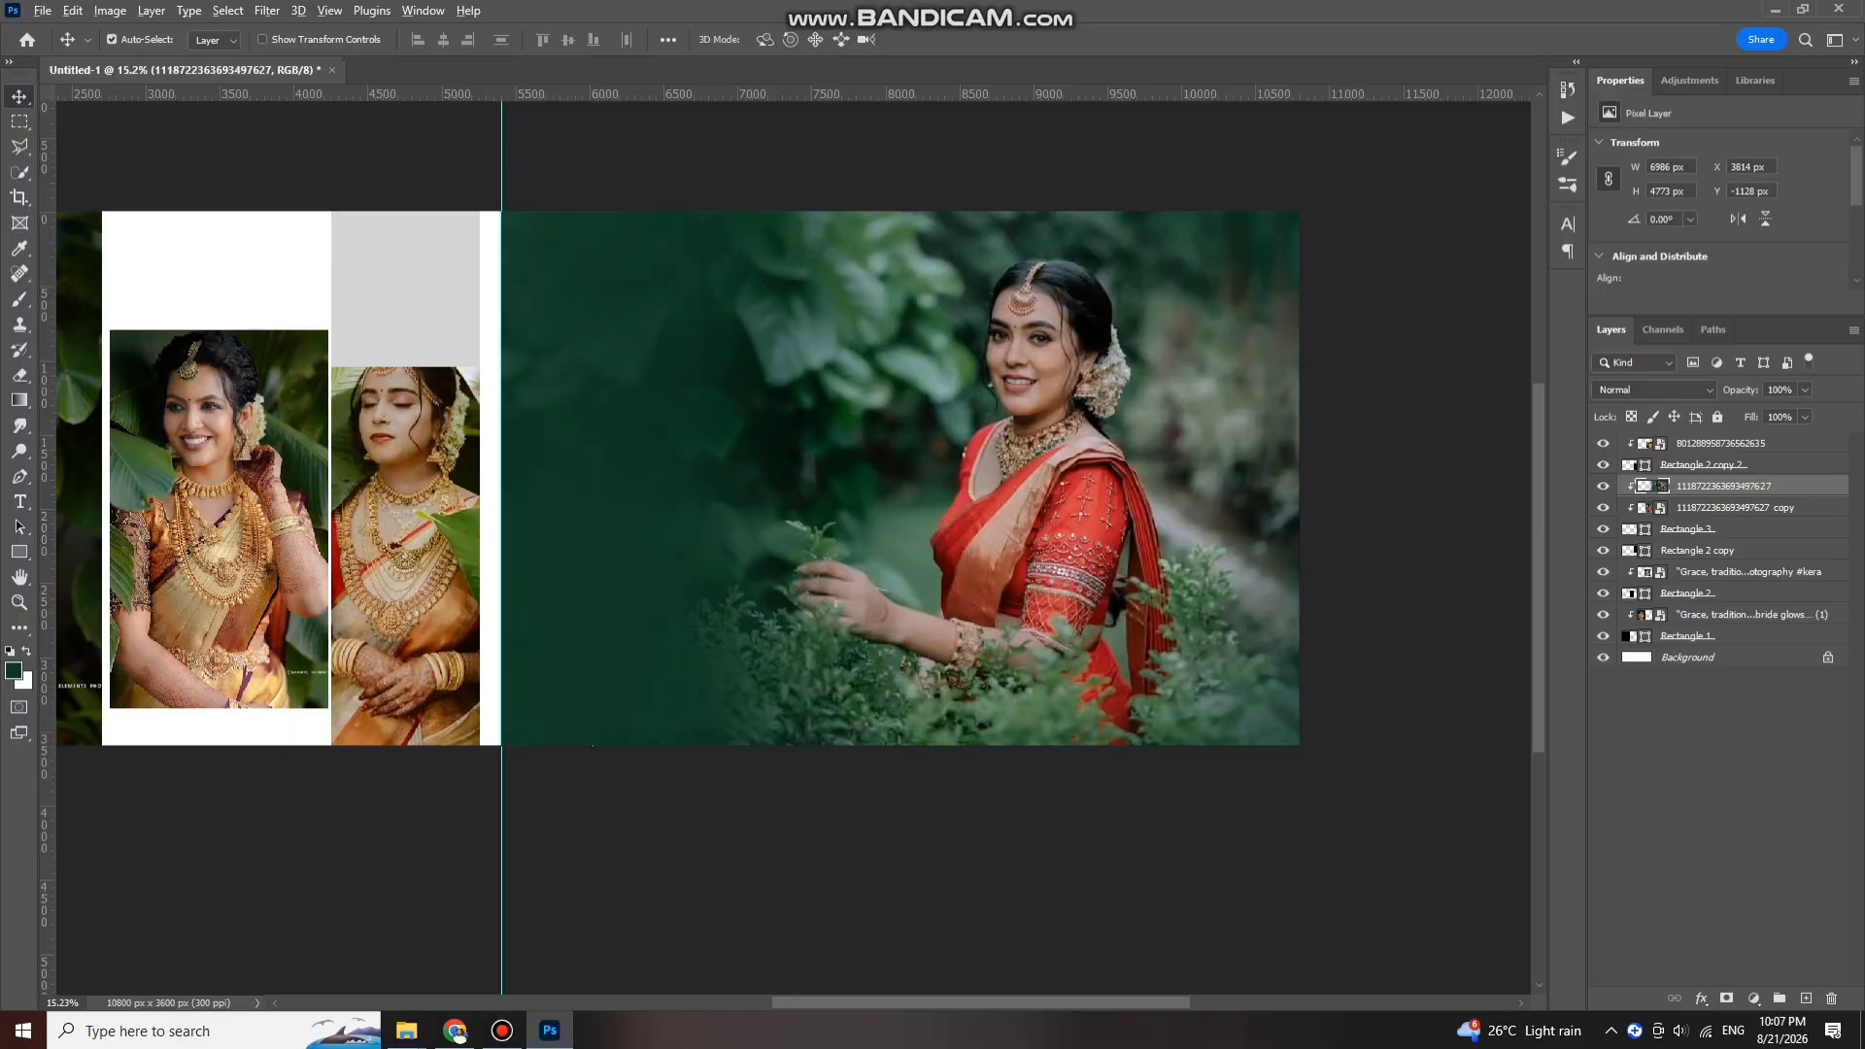
scroll(1084, 279, "up", 1)
key("ctrl+j")
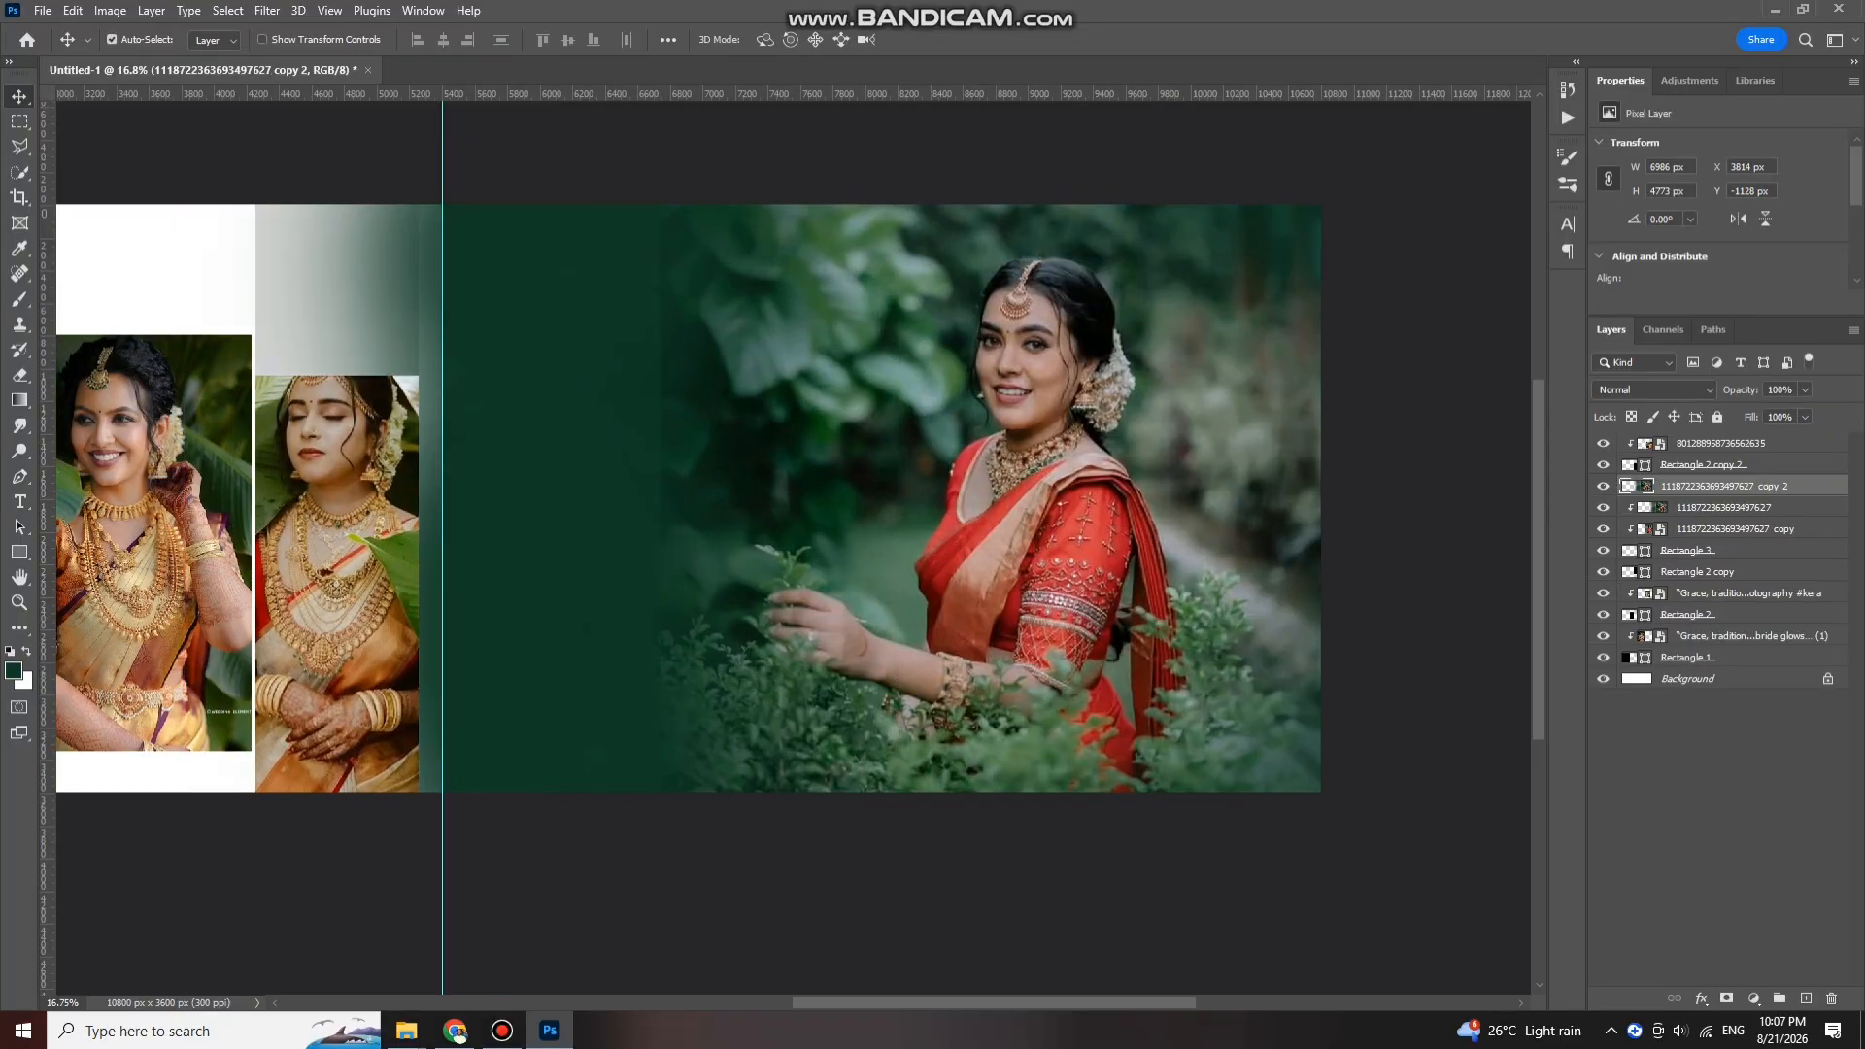
key("ctrl+alt+g")
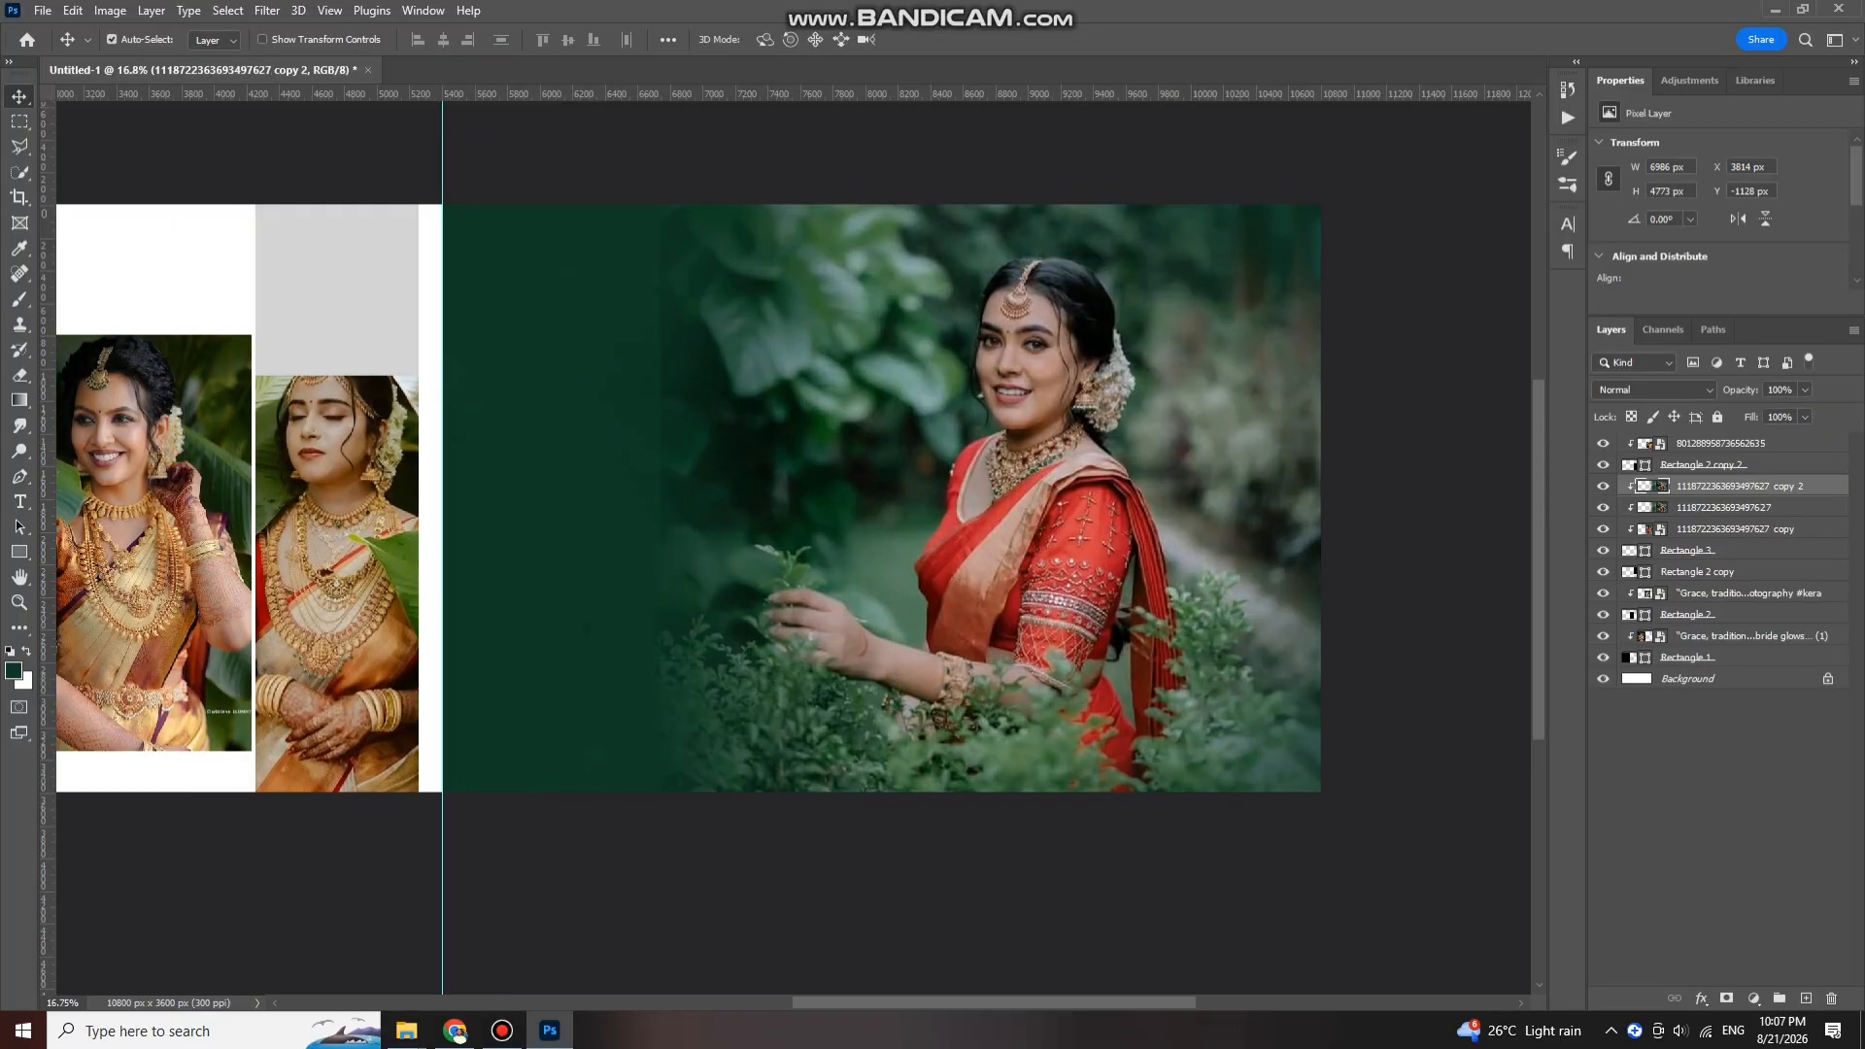
Step: Apply a Radial Blur to the photo copy with amount 10, Spin method and Good quality
left_click(266, 9)
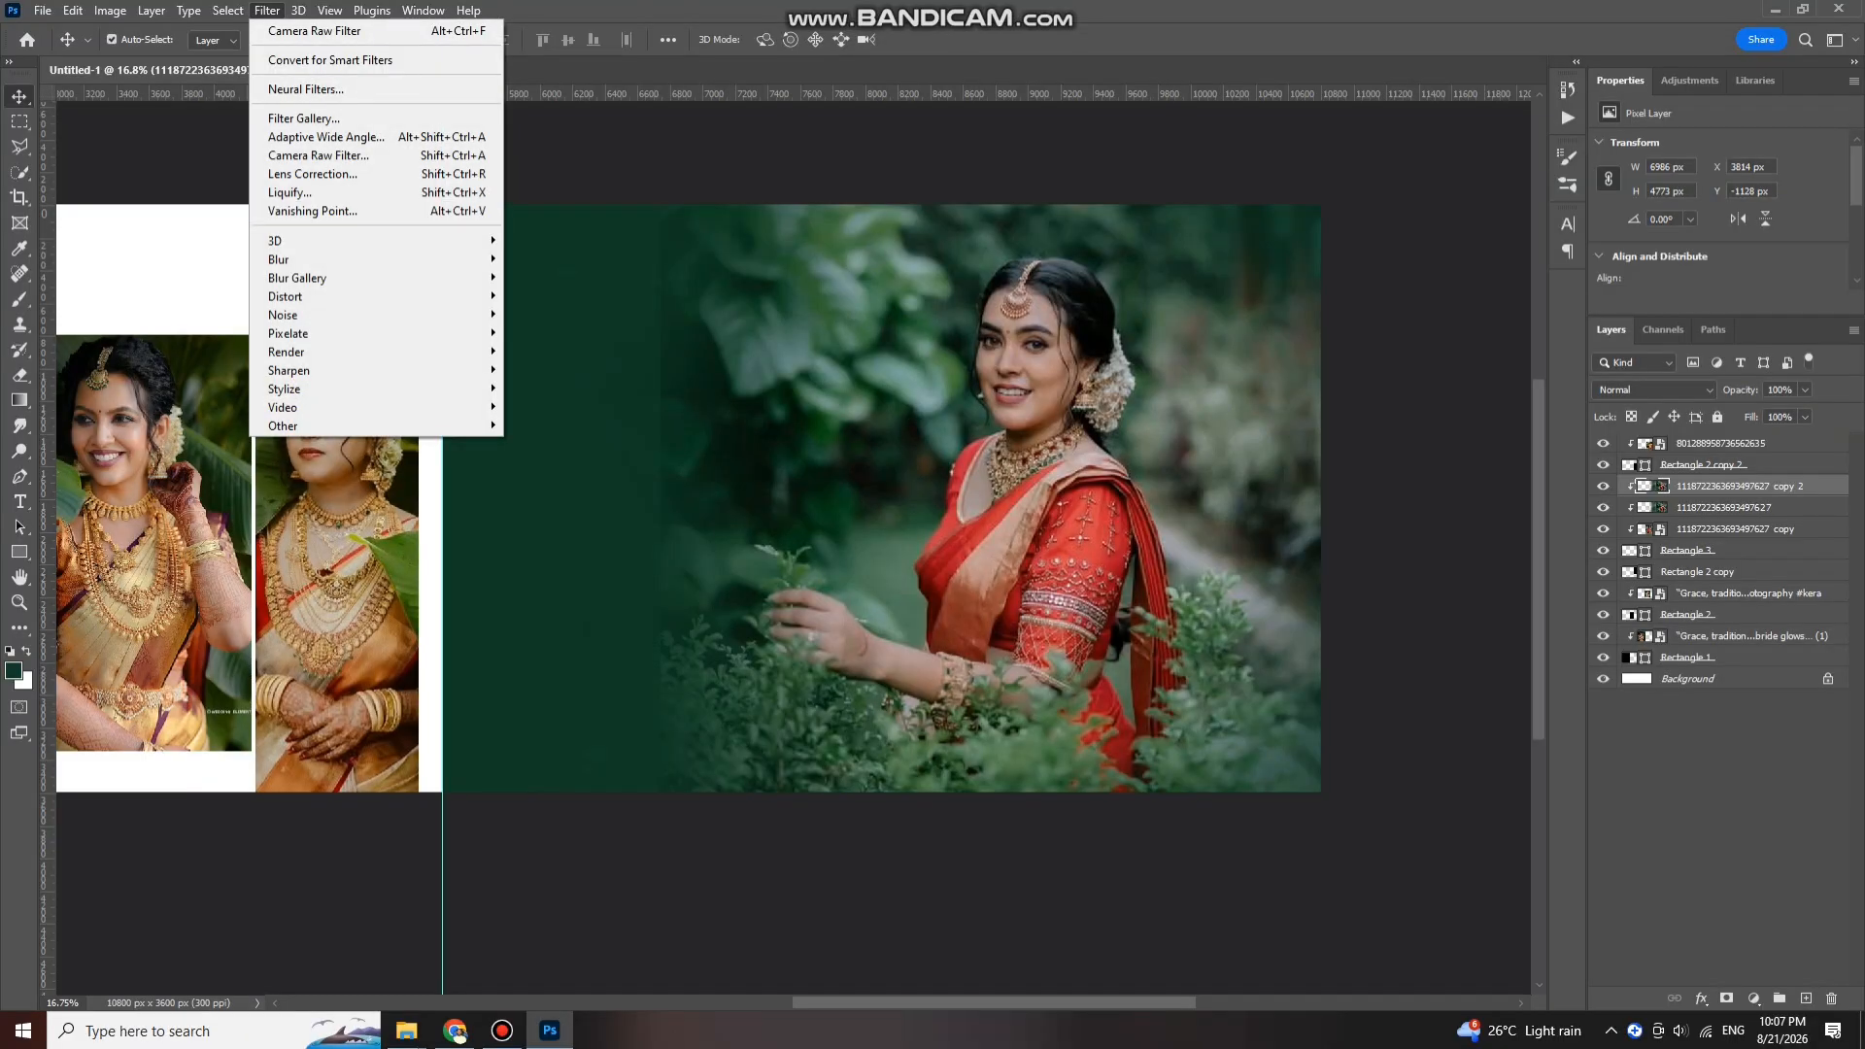
mouse_move(291, 259)
left_click(548, 387)
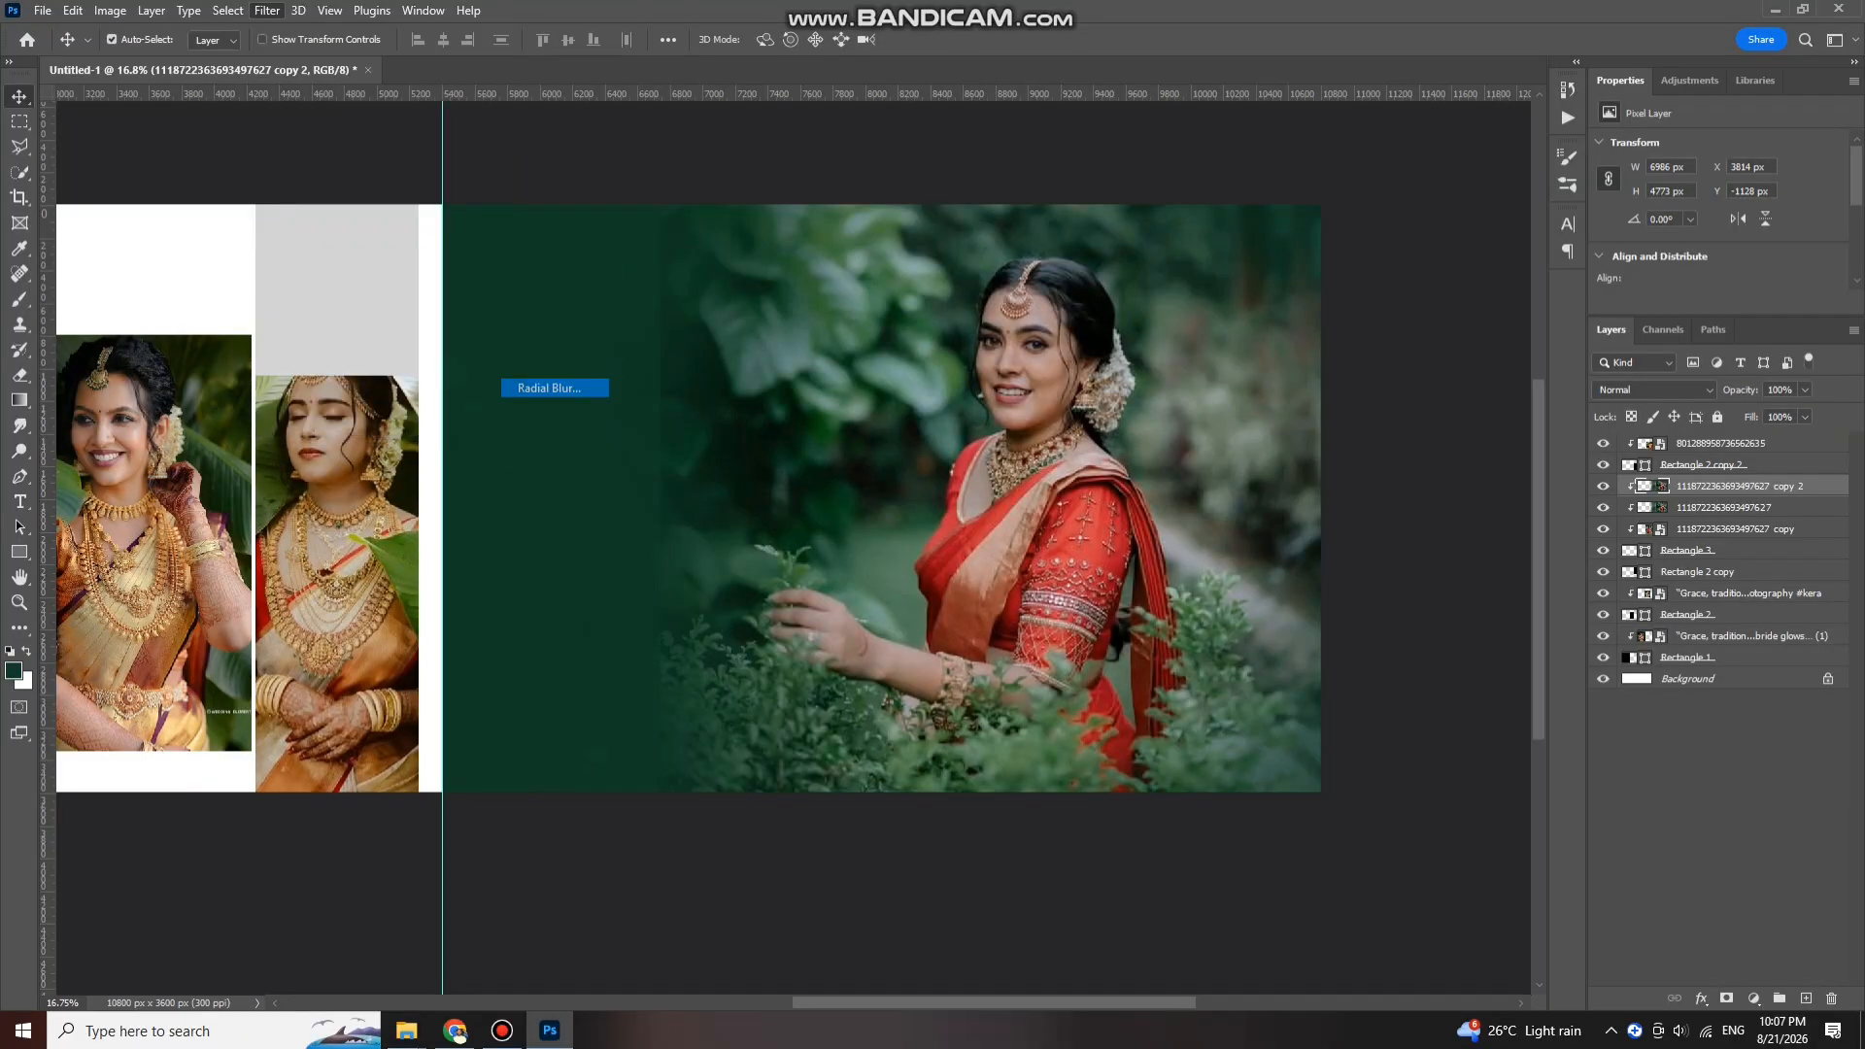
left_click_drag(928, 262, 1198, 335)
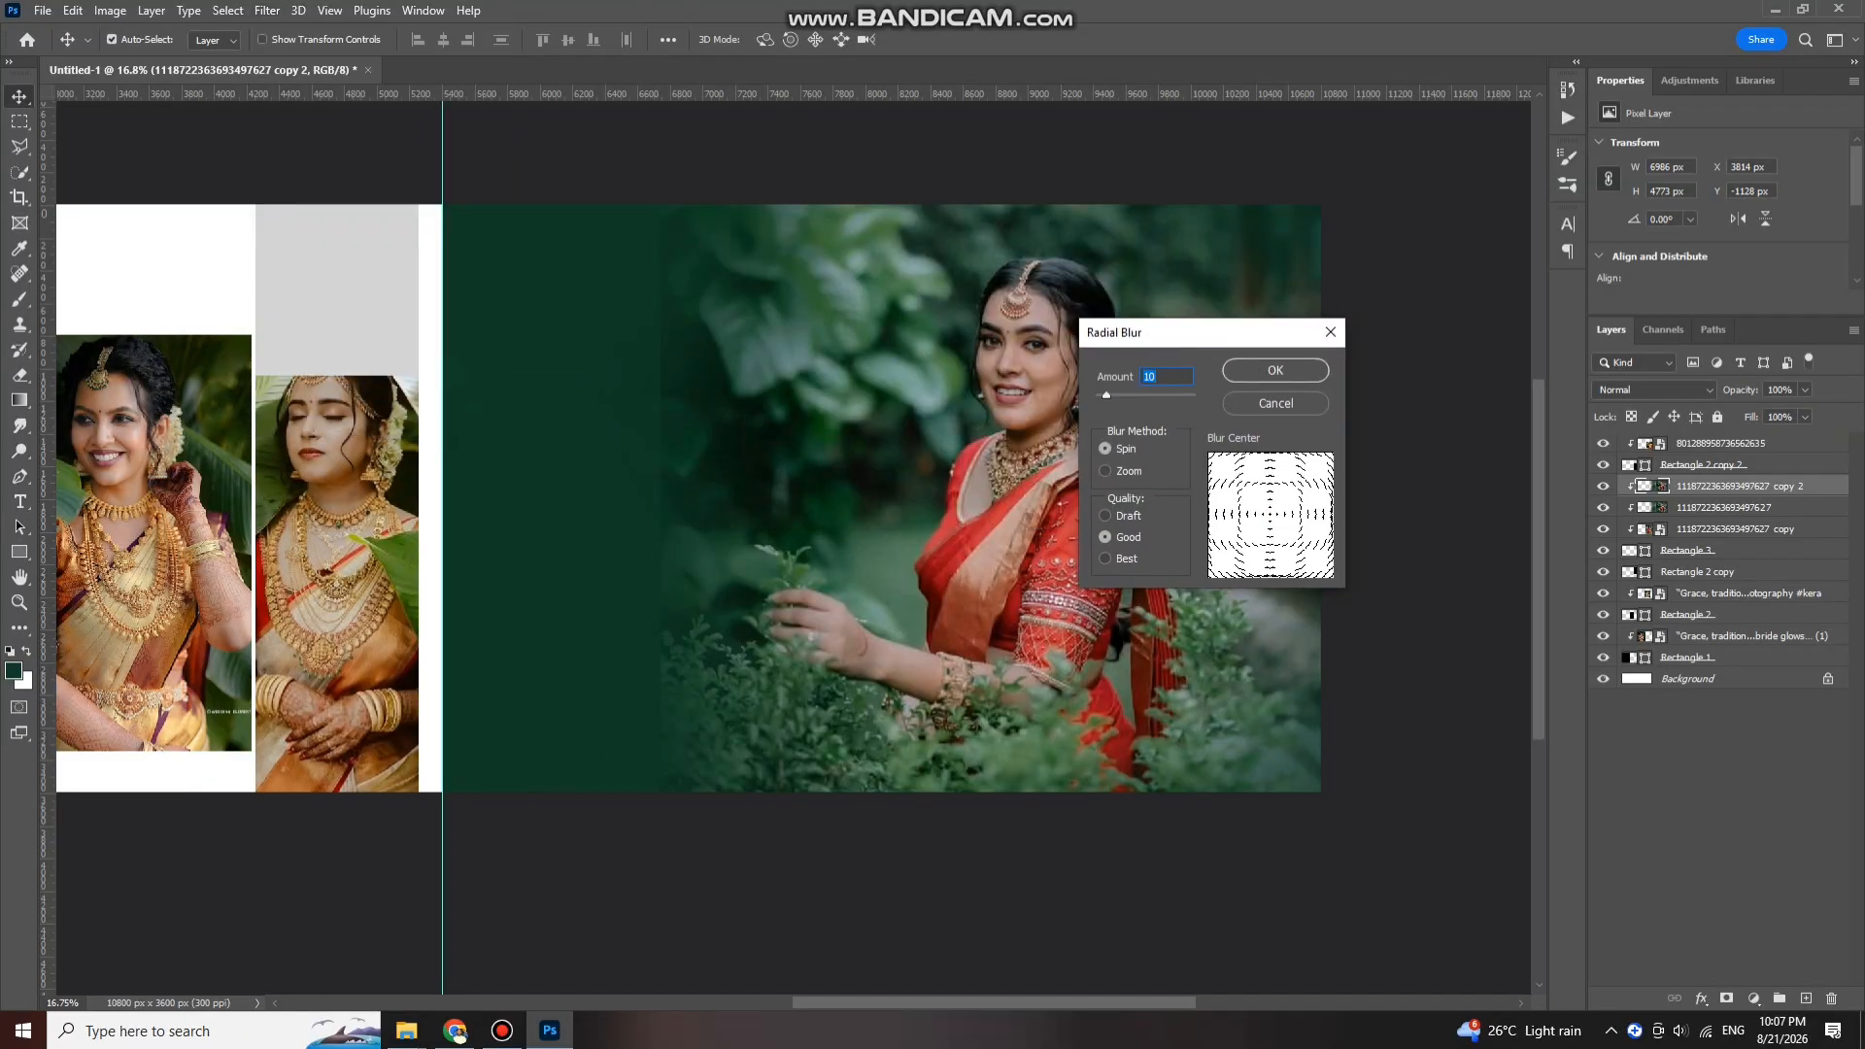
left_click(1266, 368)
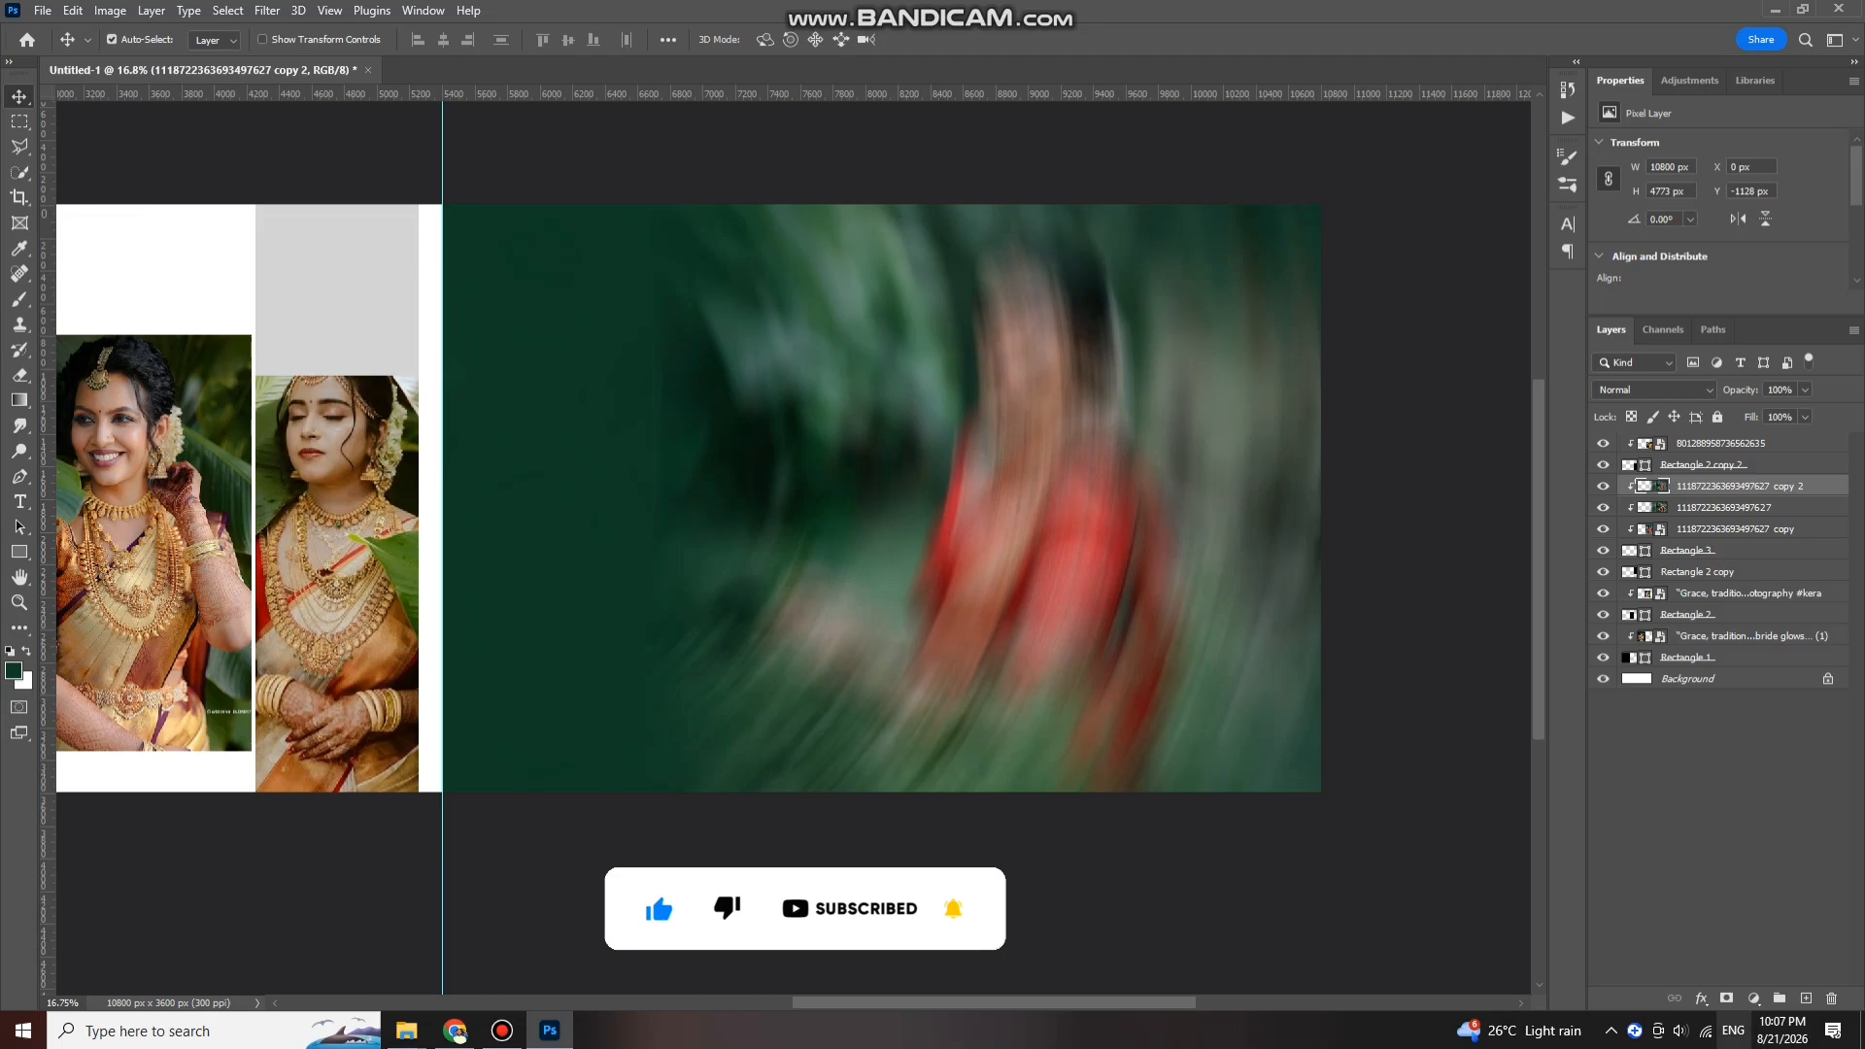
Step: Add an inverted mask to the blurred copy and paint white around the bride with a 1600 px soft brush to reveal the blur
left_click(1726, 998)
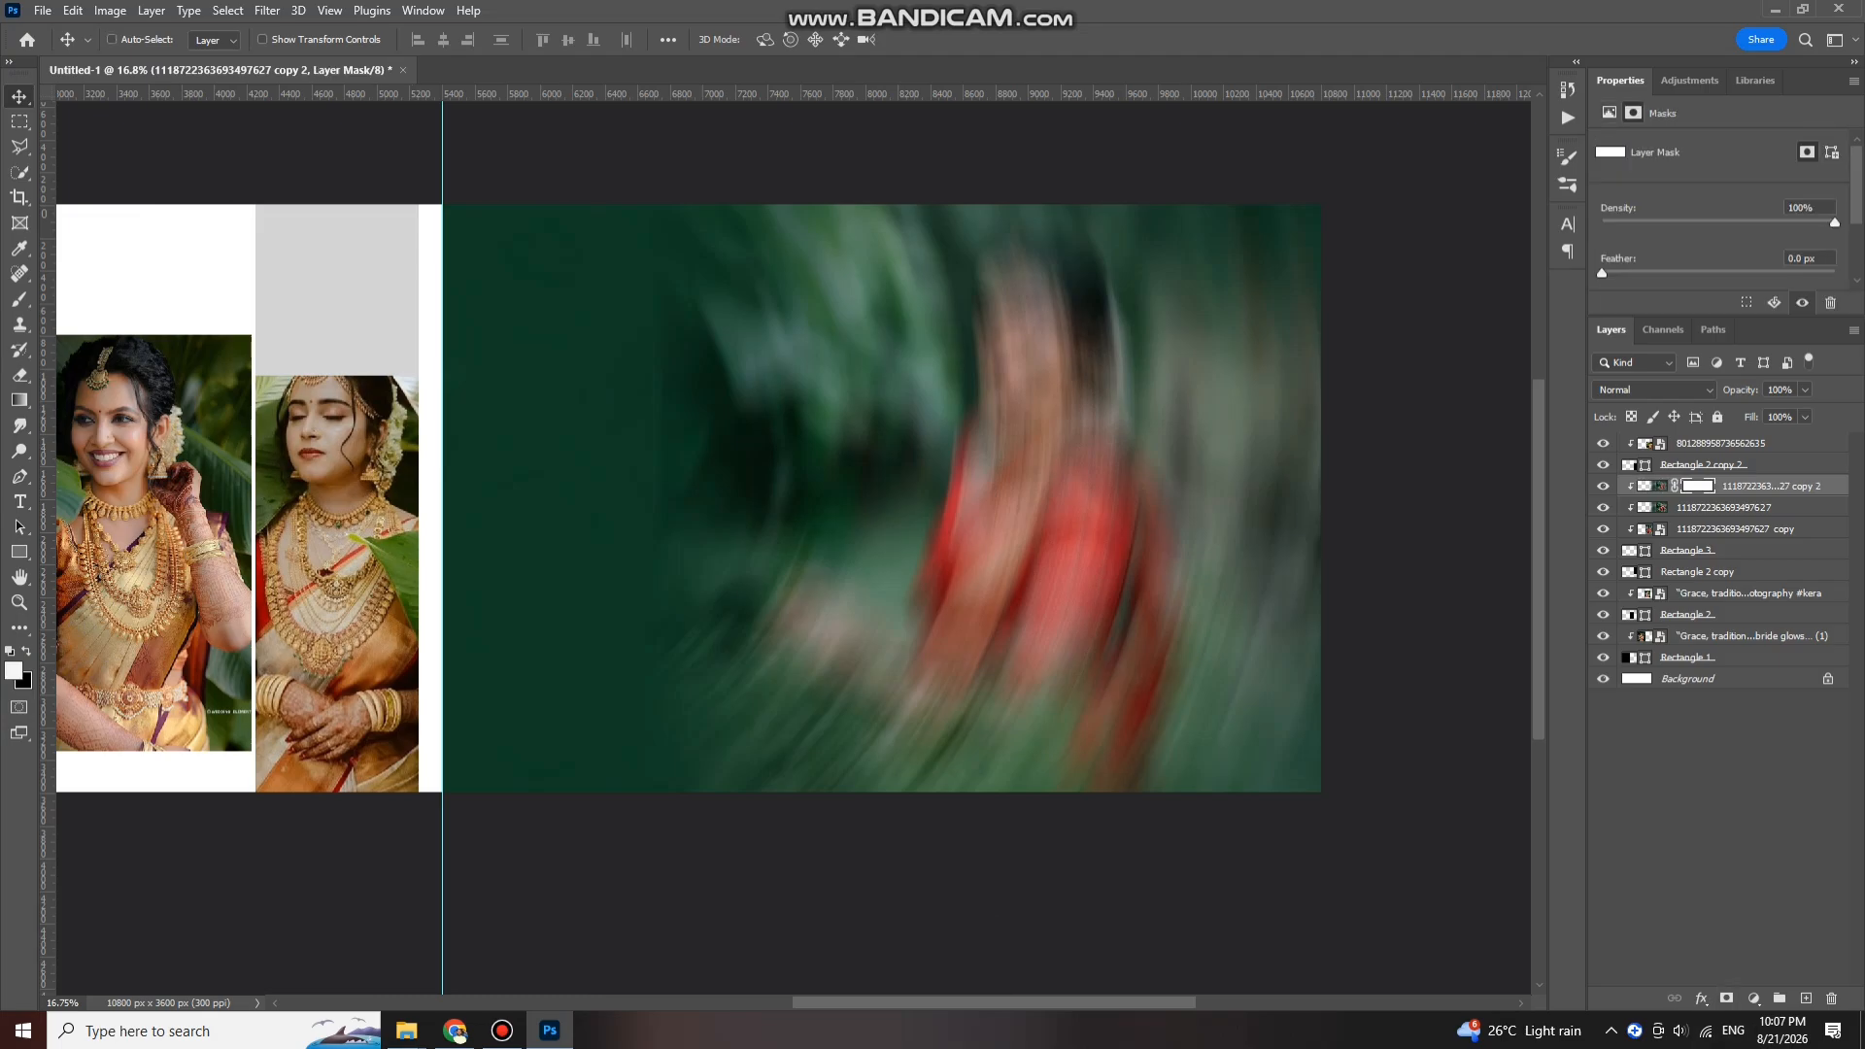
key("ctrl+i")
key("b")
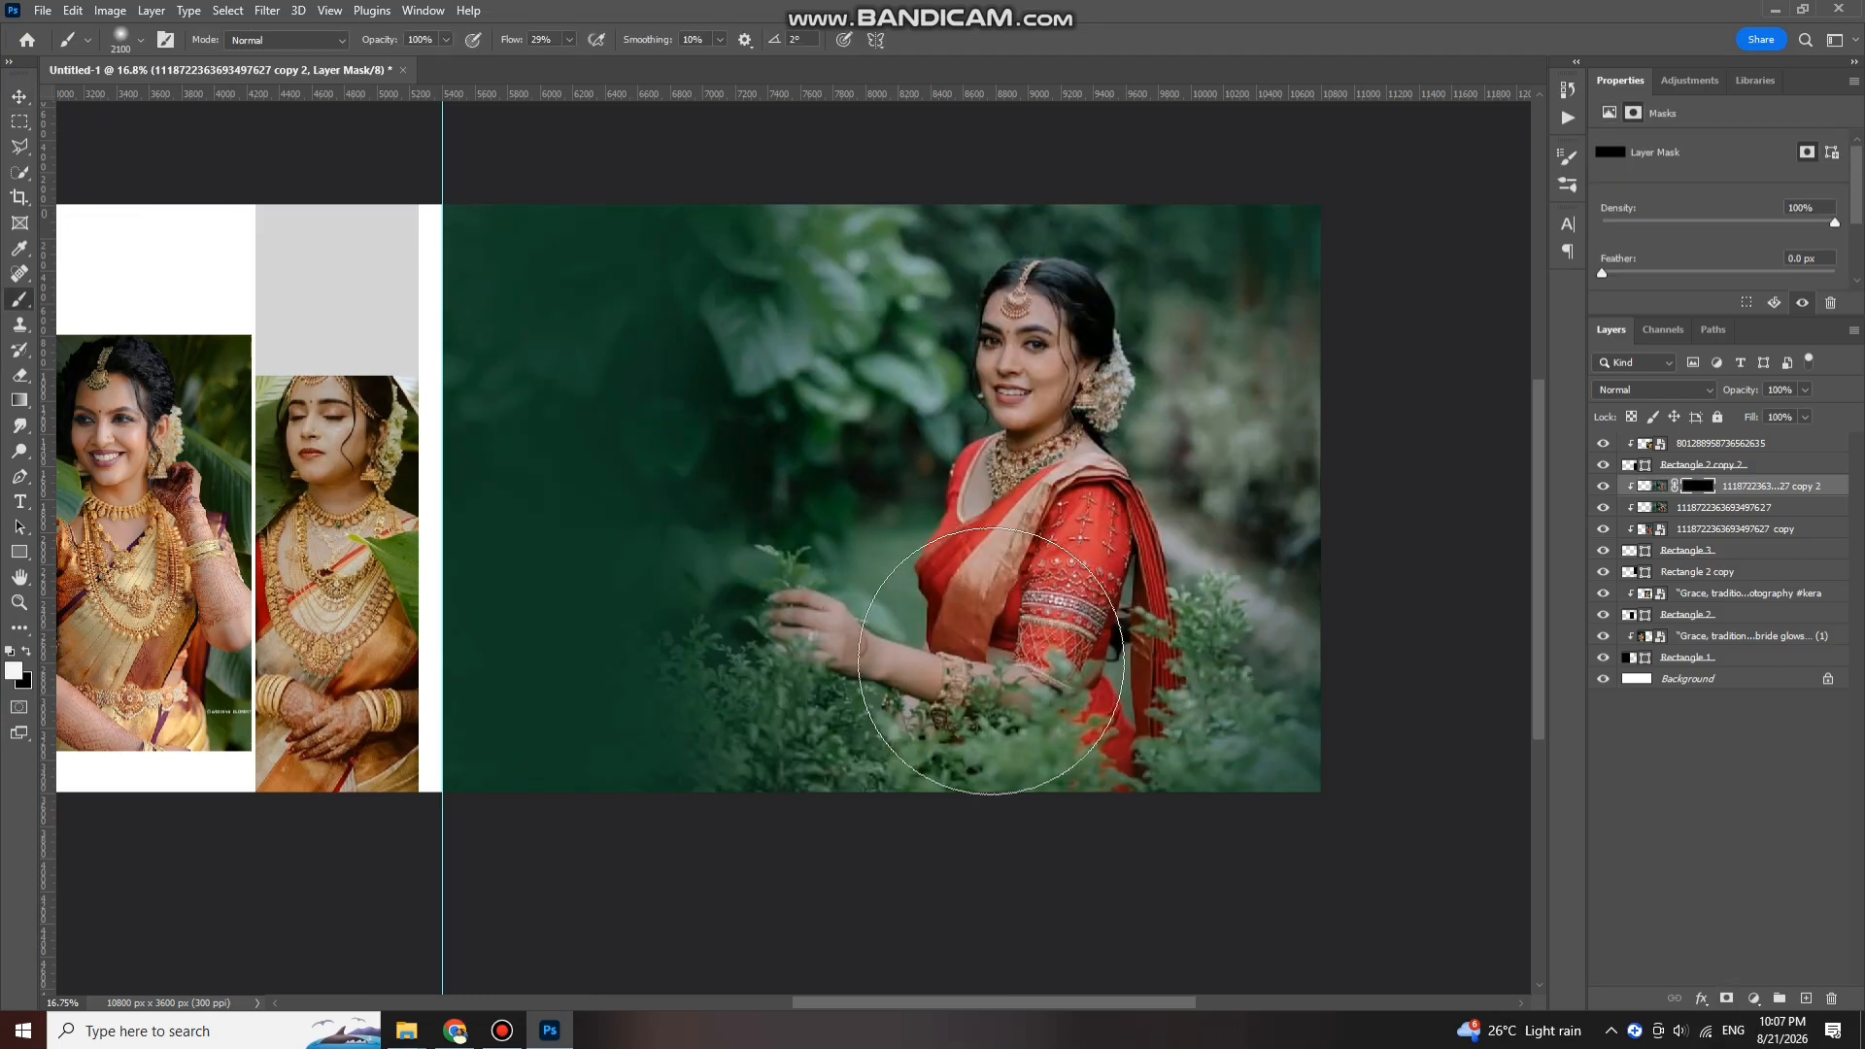
key("bracketleft")
key("bracketleft")
mouse_move(865, 825)
left_mouse_down()
mouse_move(933, 835)
mouse_move(1272, 709)
mouse_move(1301, 495)
left_mouse_up()
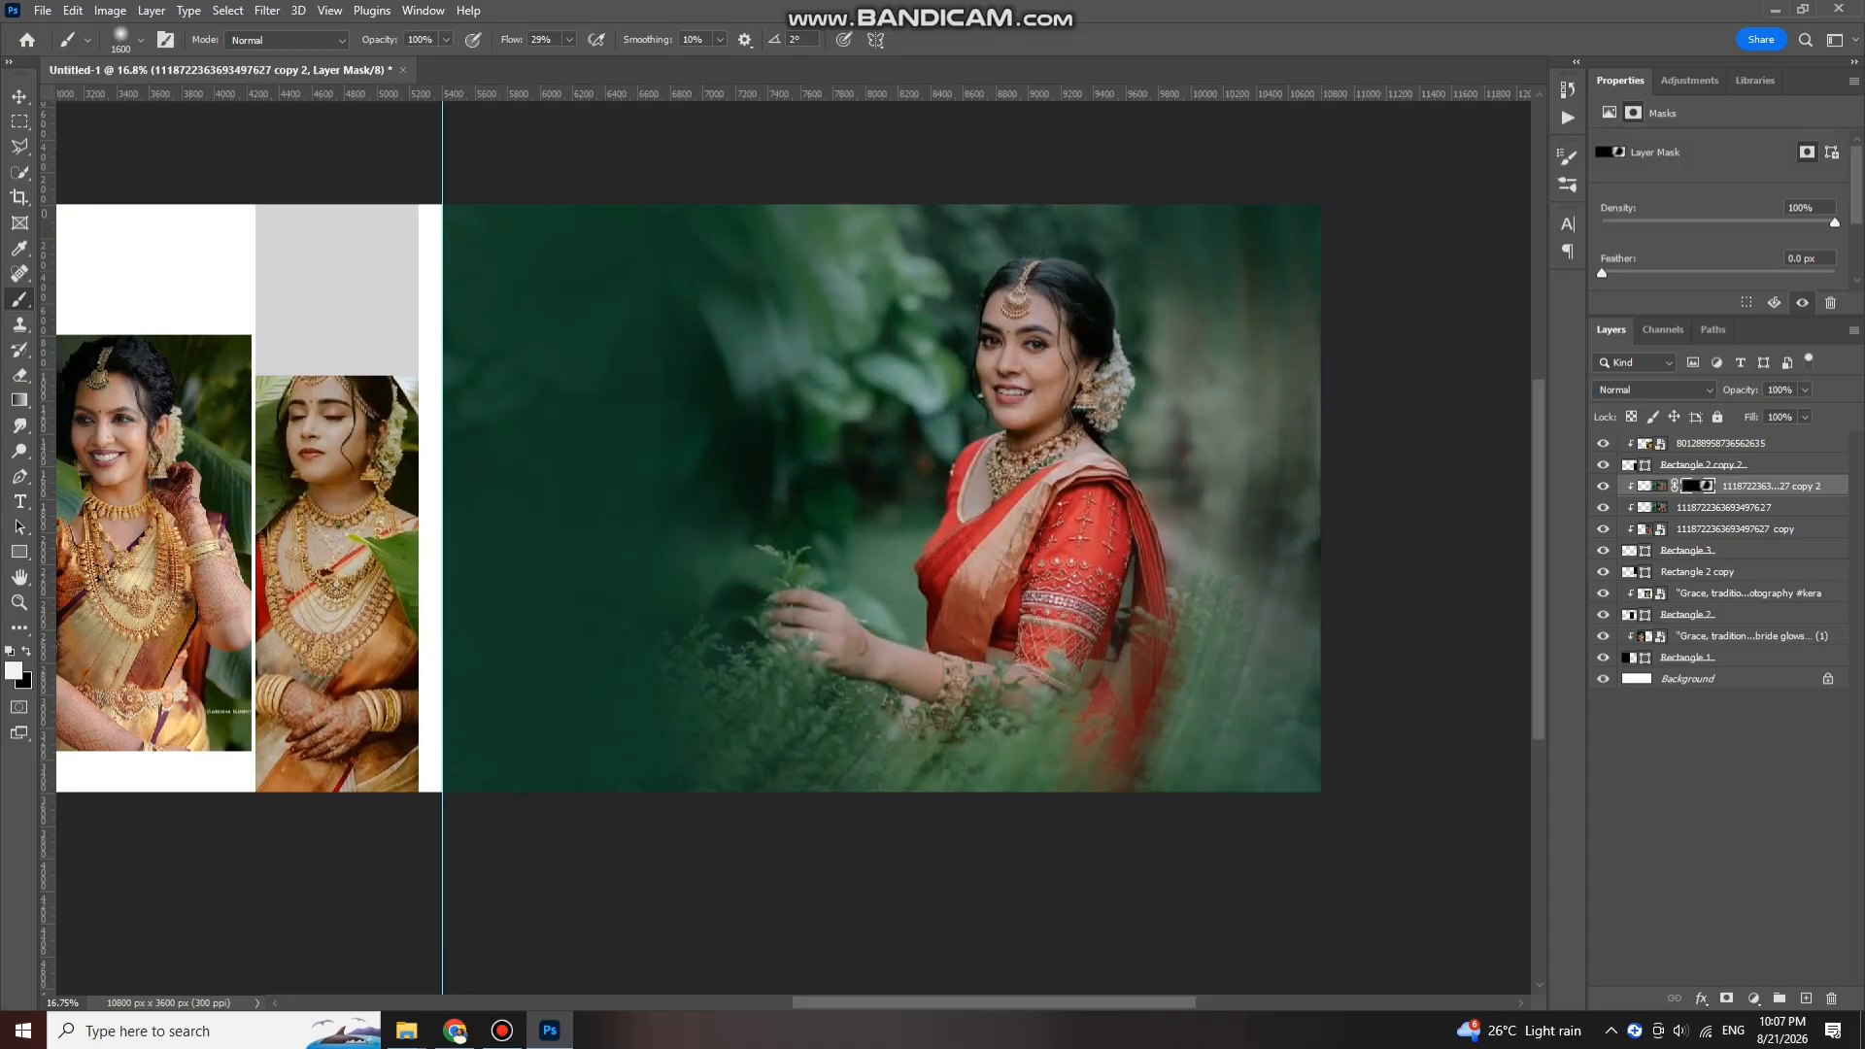
key("v")
Step: Draw a rectangle about 1440 × 847 px over the dark green area beside the bride and fill it with black
scroll(1219, 417, "down", 3)
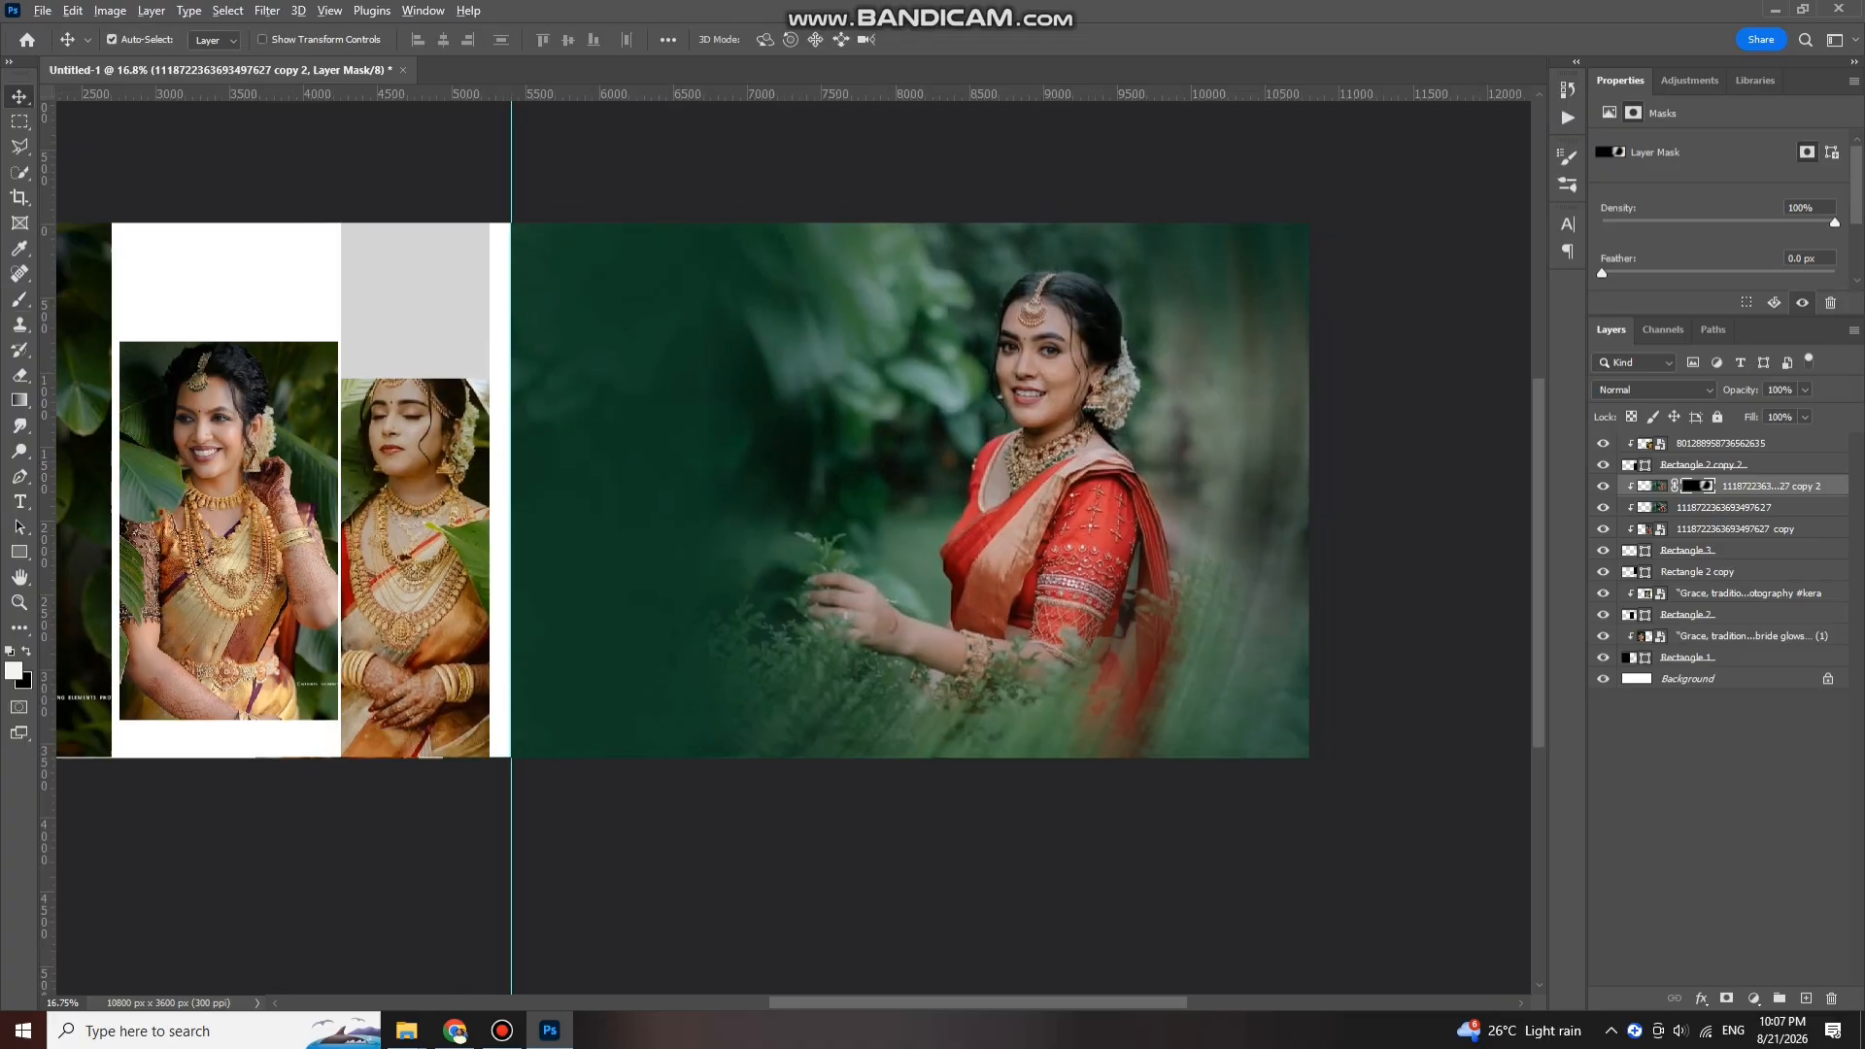
left_click_drag(1220, 418, 1234, 417)
scroll(783, 424, "up", 6)
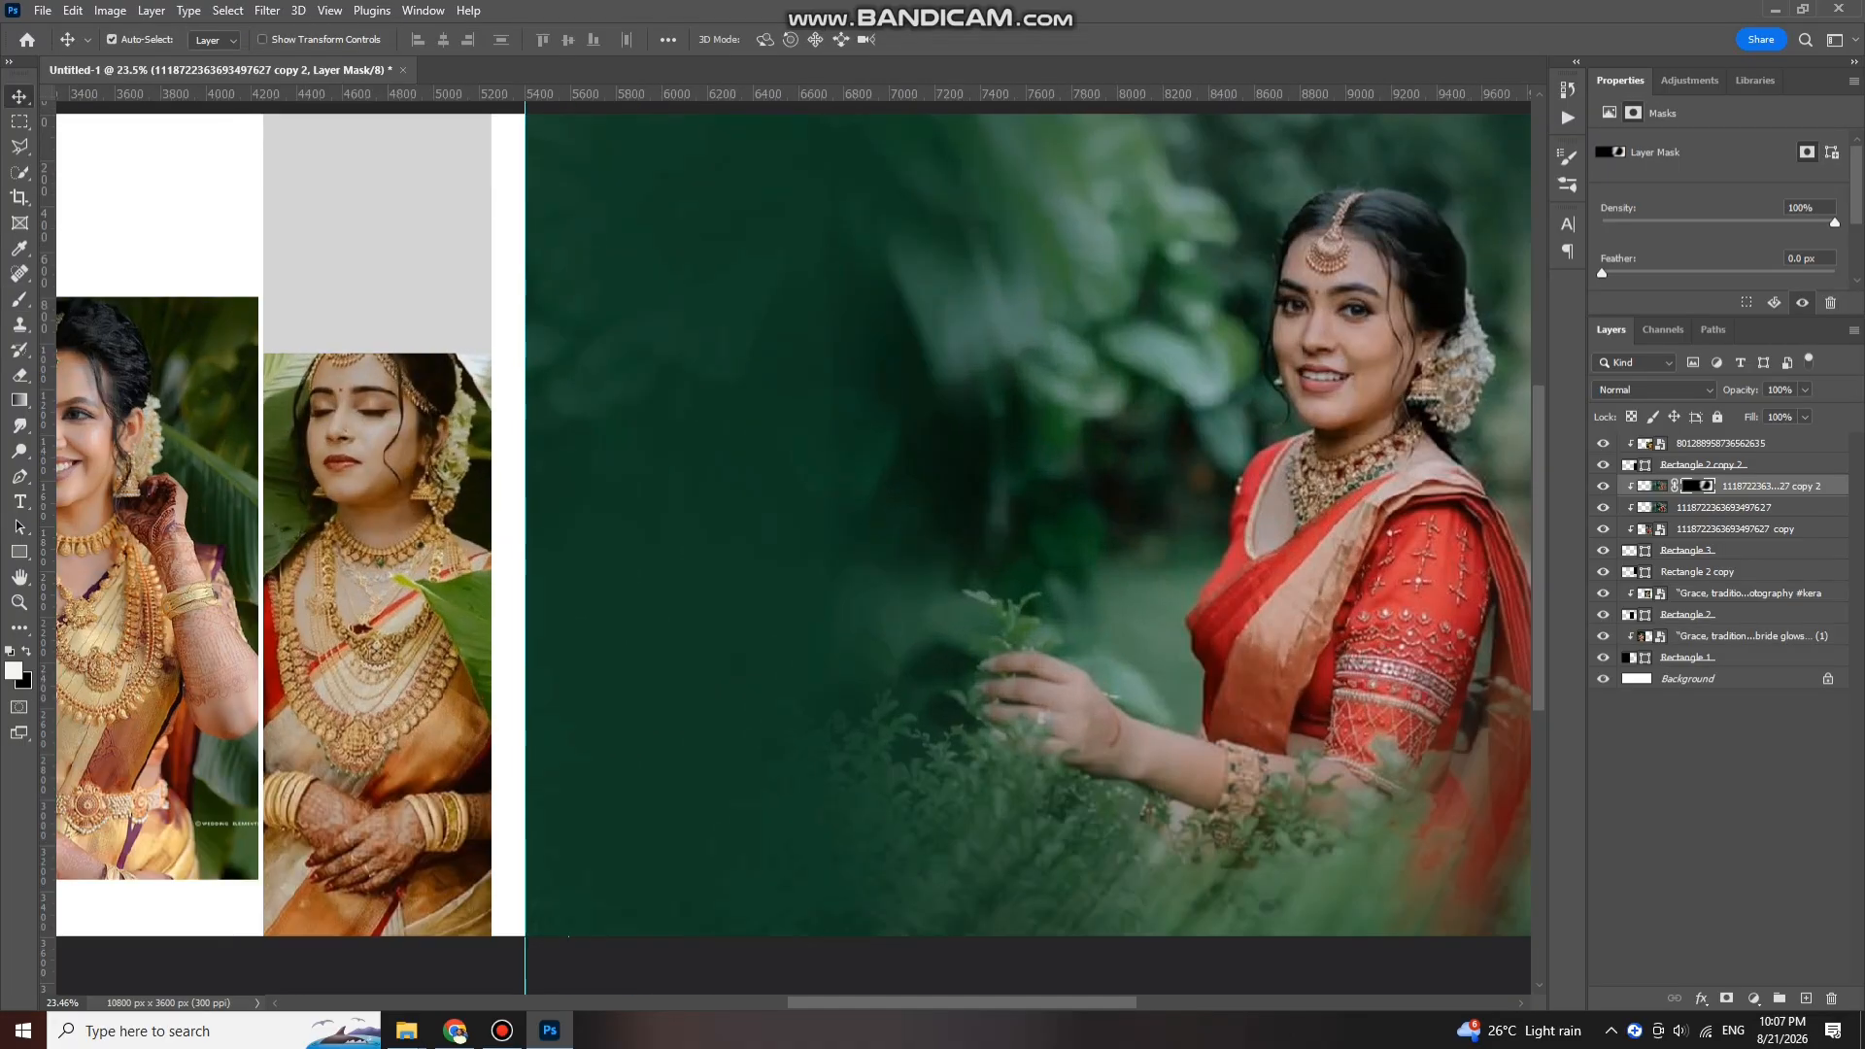
scroll(791, 434, "down", 4)
scroll(1080, 435, "up", 3)
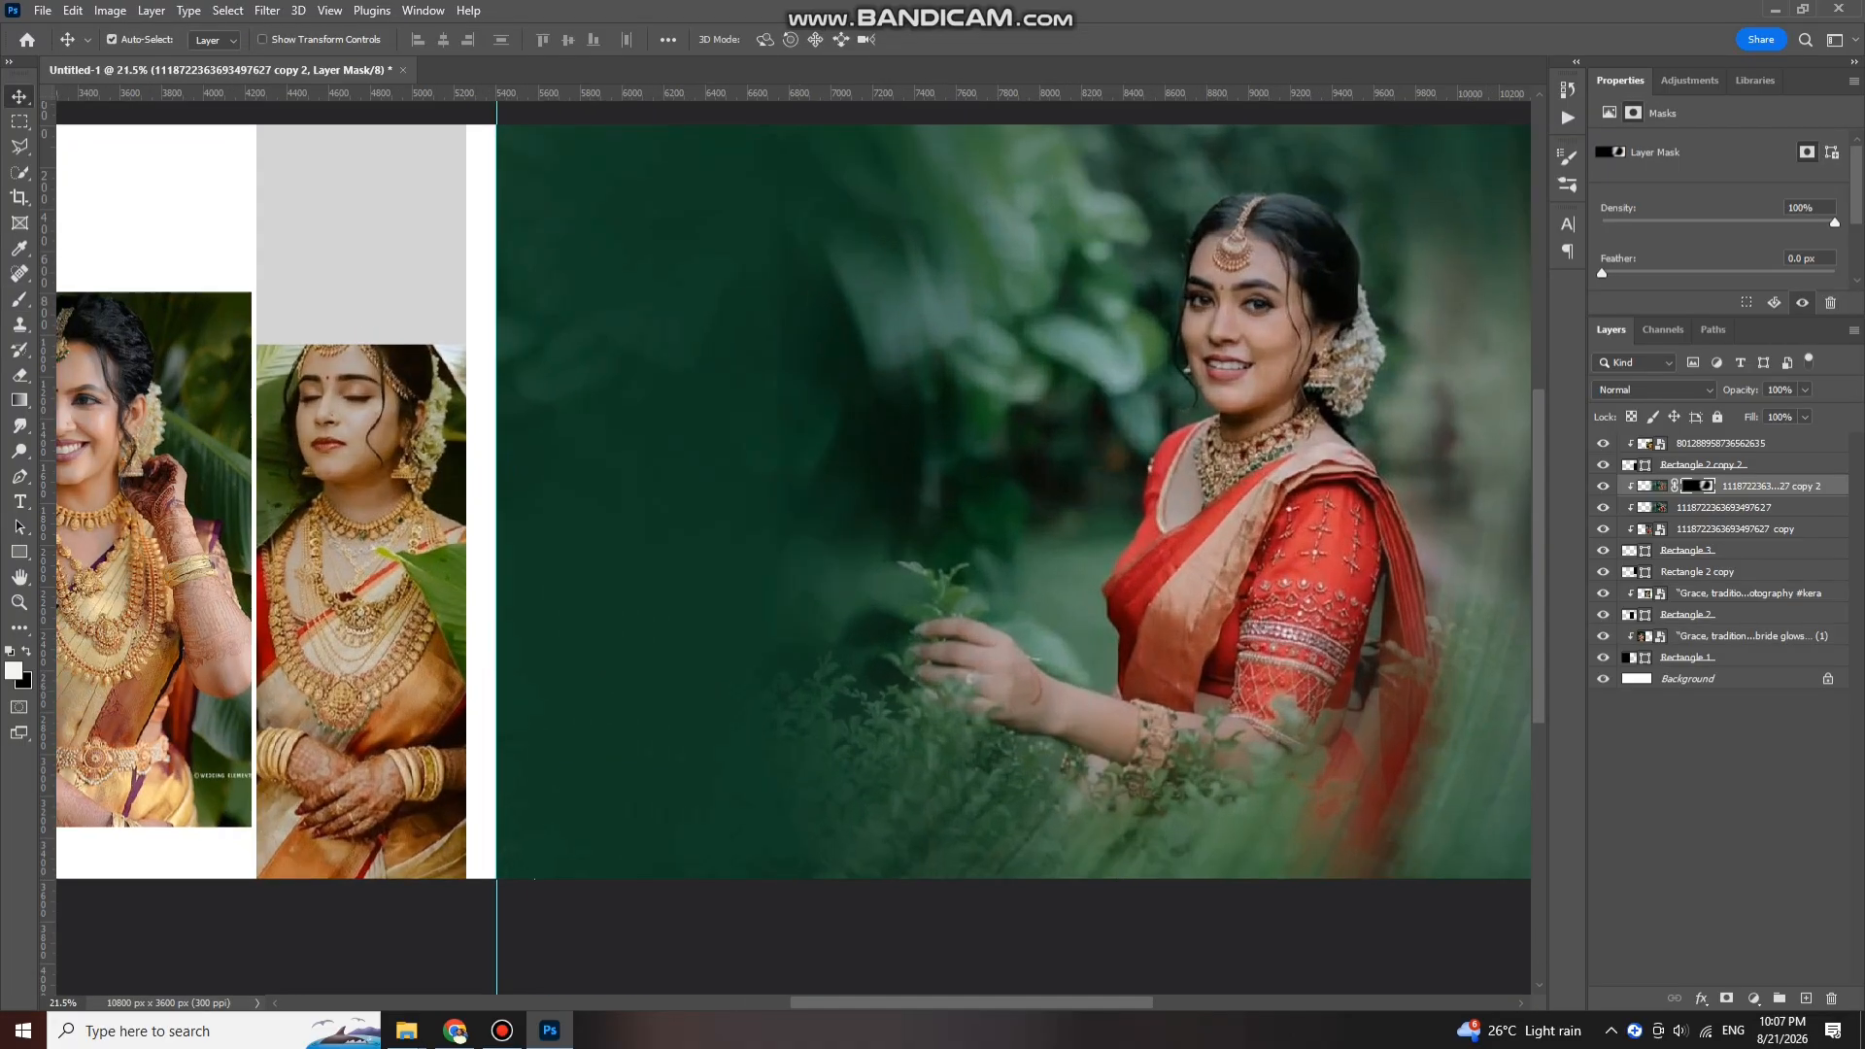
scroll(1080, 435, "up", 1)
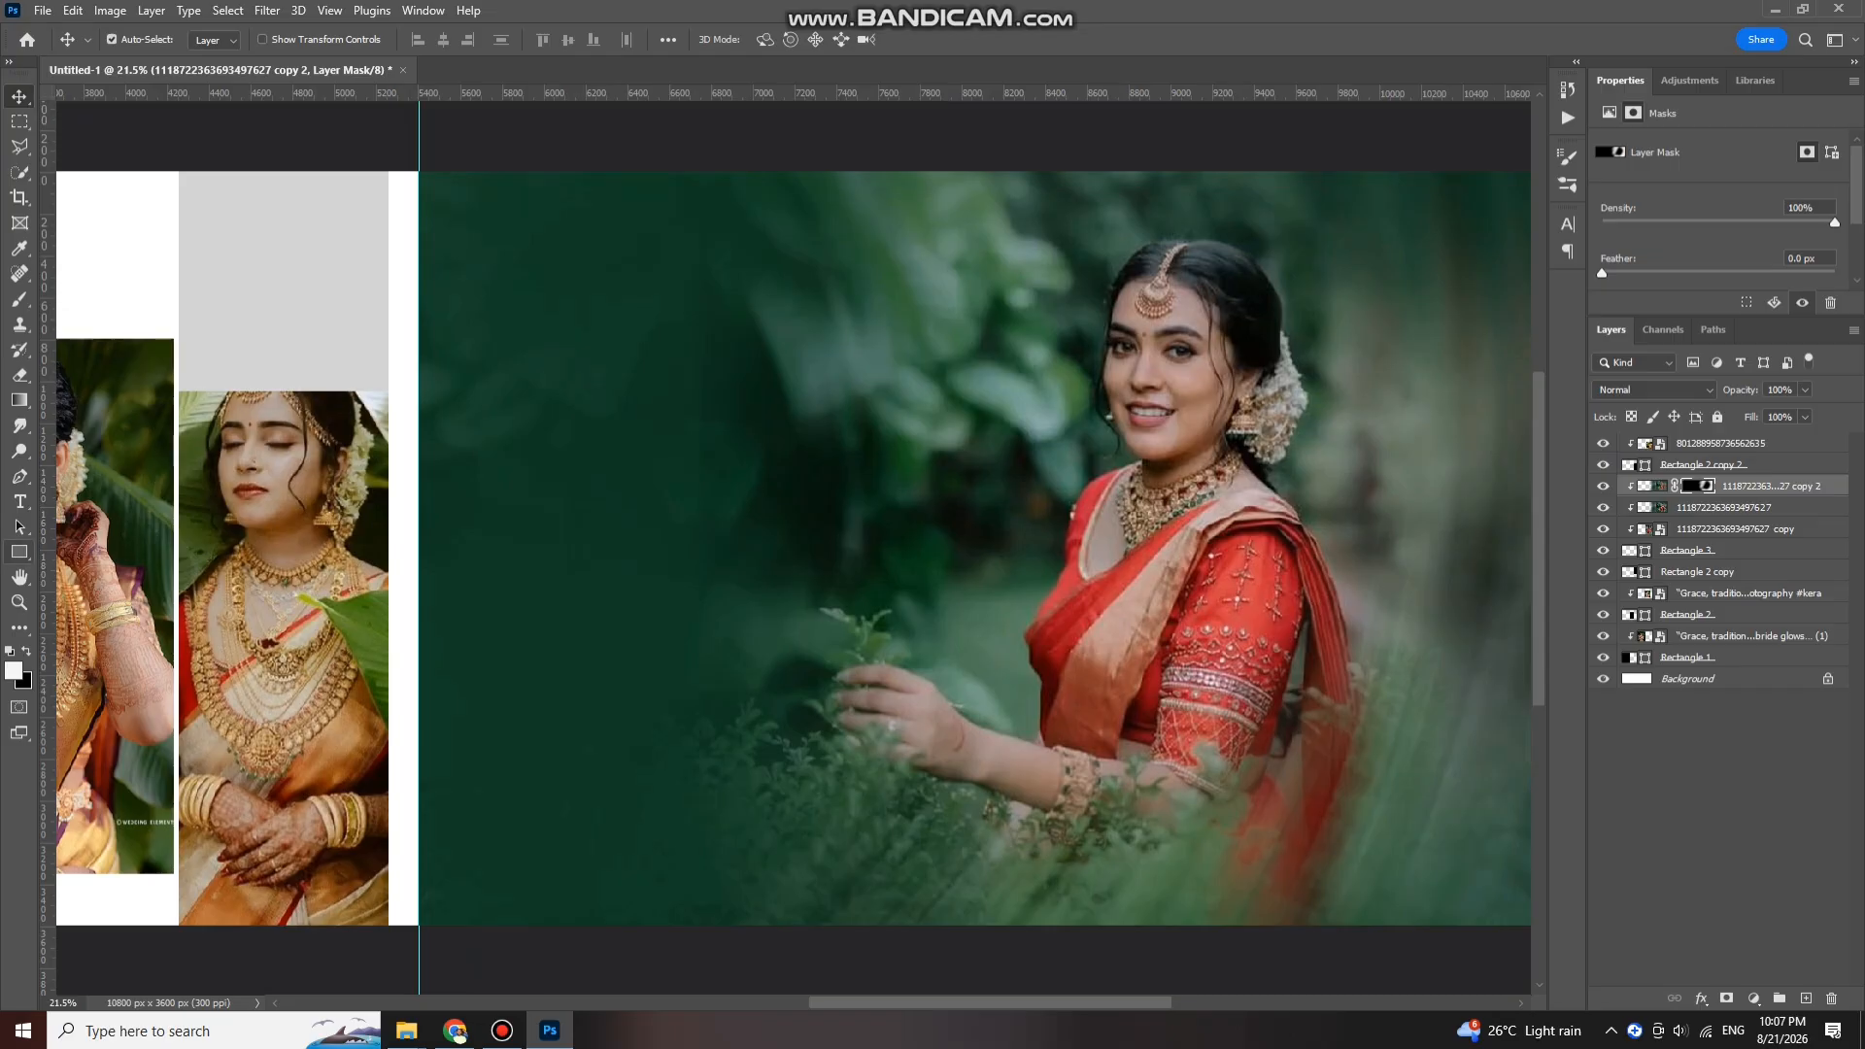
key("u")
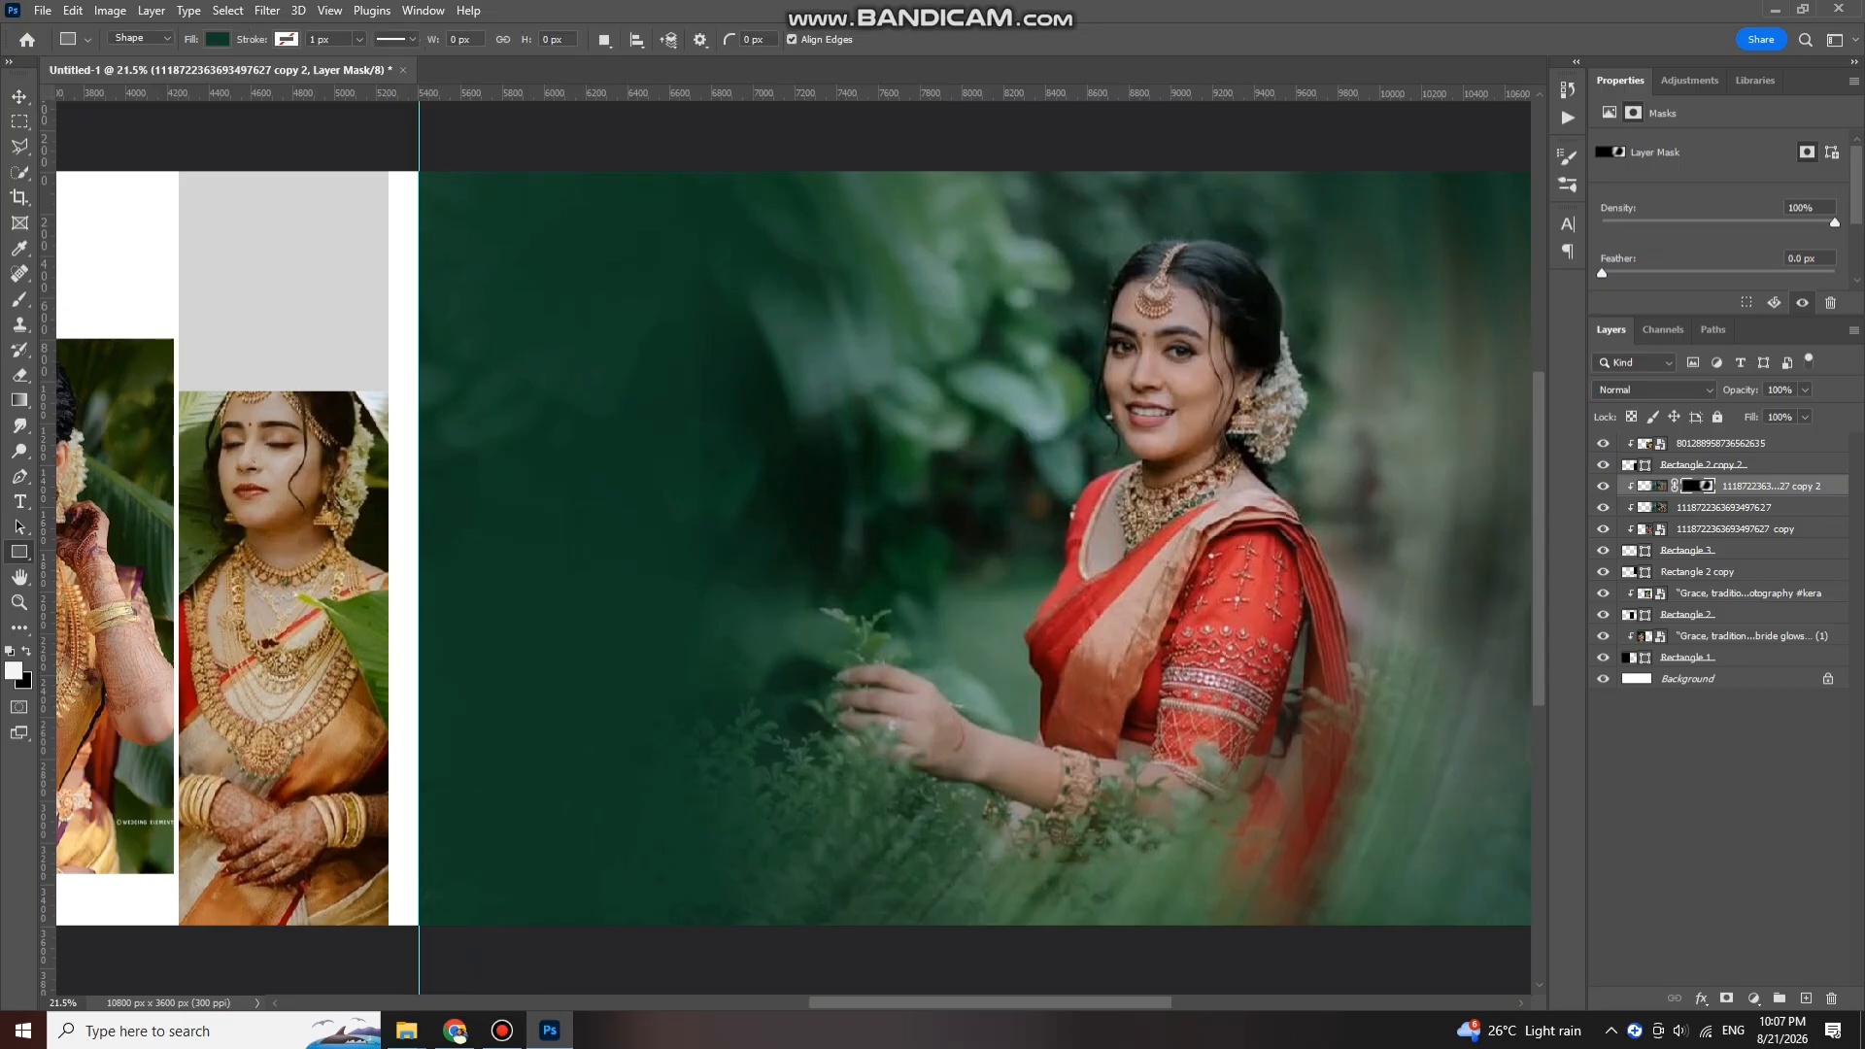
left_click_drag(581, 403, 882, 580)
left_click(218, 39)
left_click(130, 143)
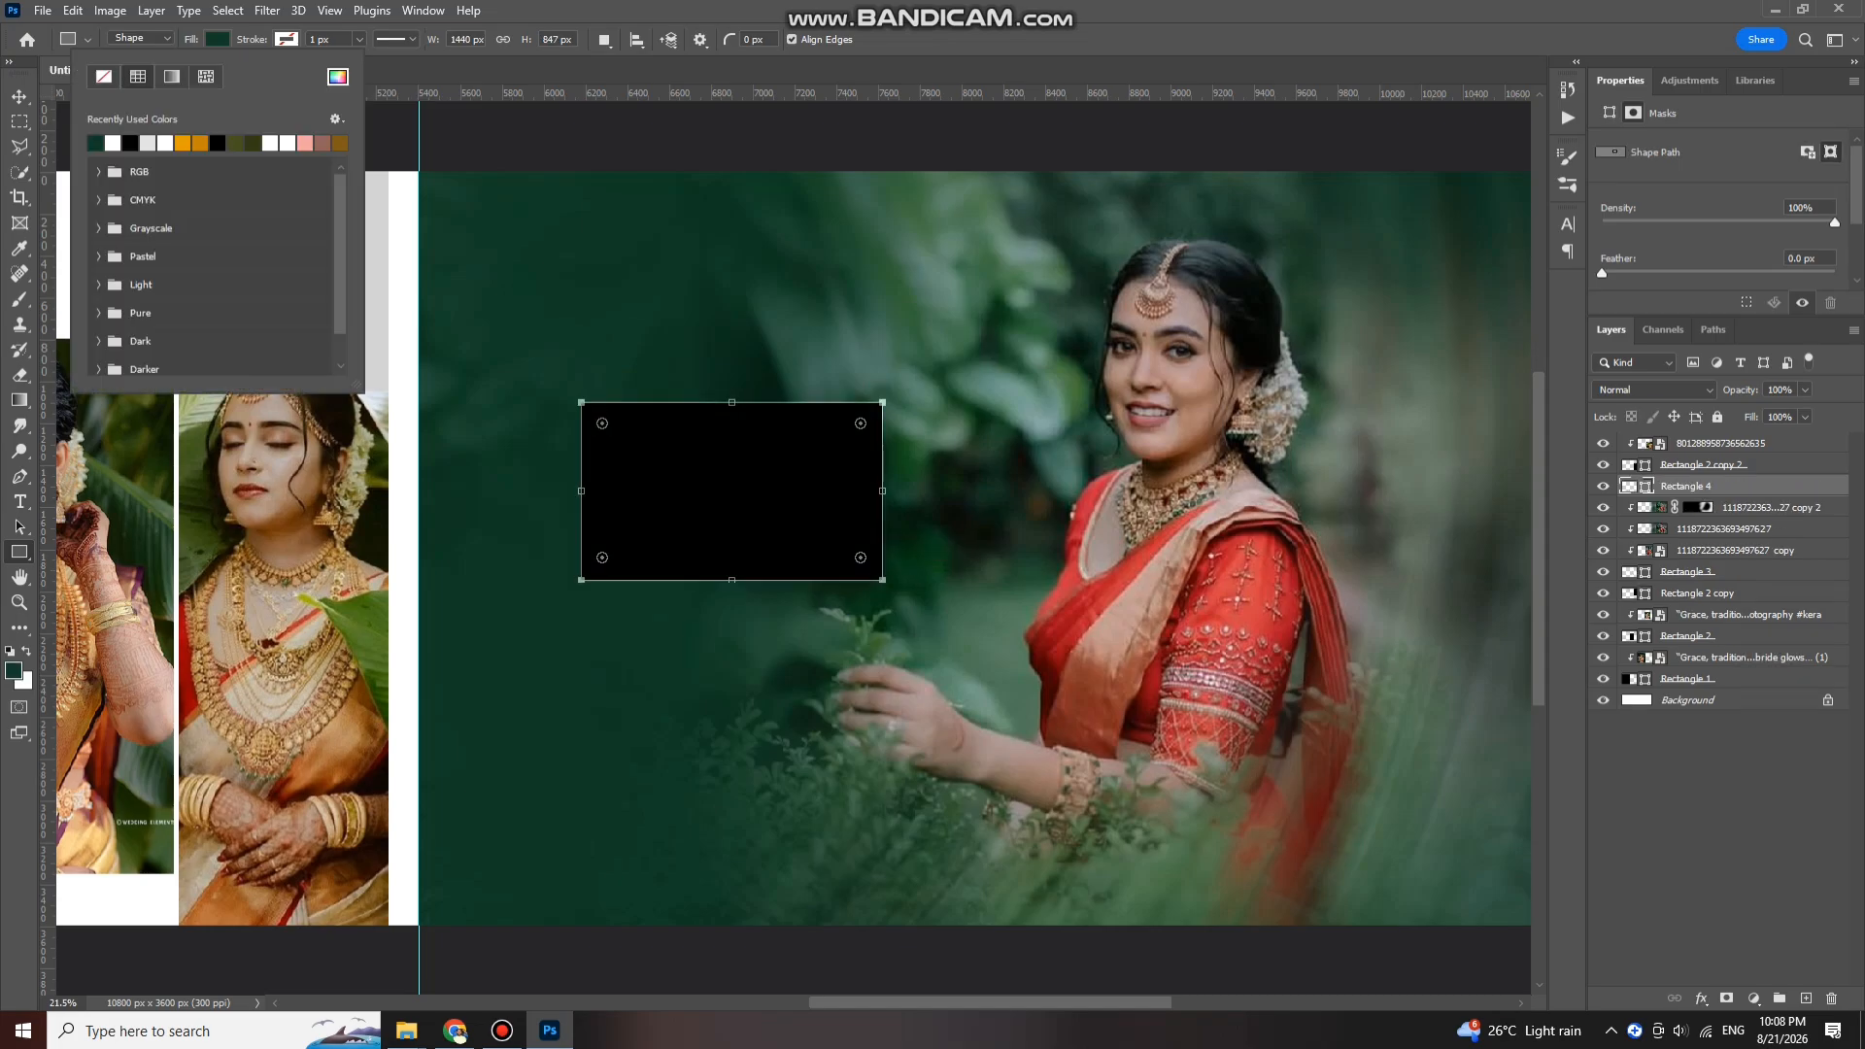
Step: Add a thin white Stroke layer effect to the black rectangle beside the bride
left_click(20, 96)
left_click(1701, 997)
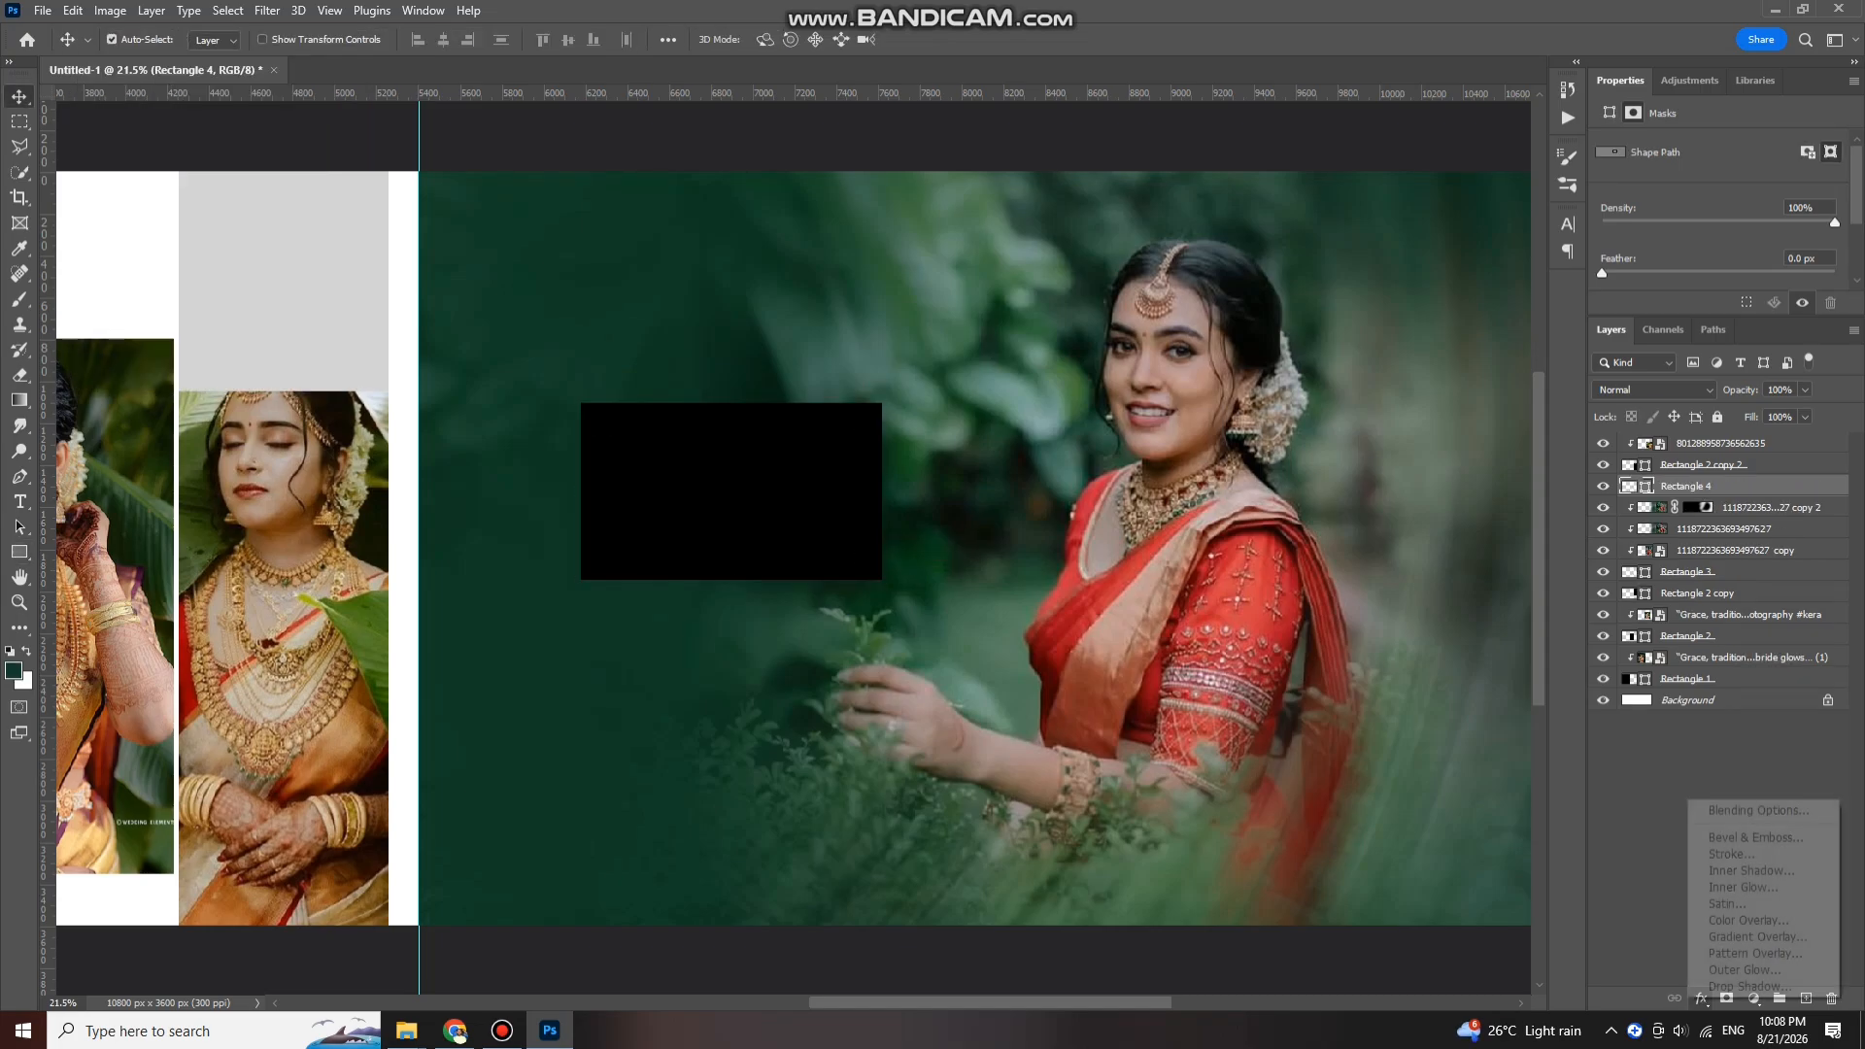
left_click(1738, 854)
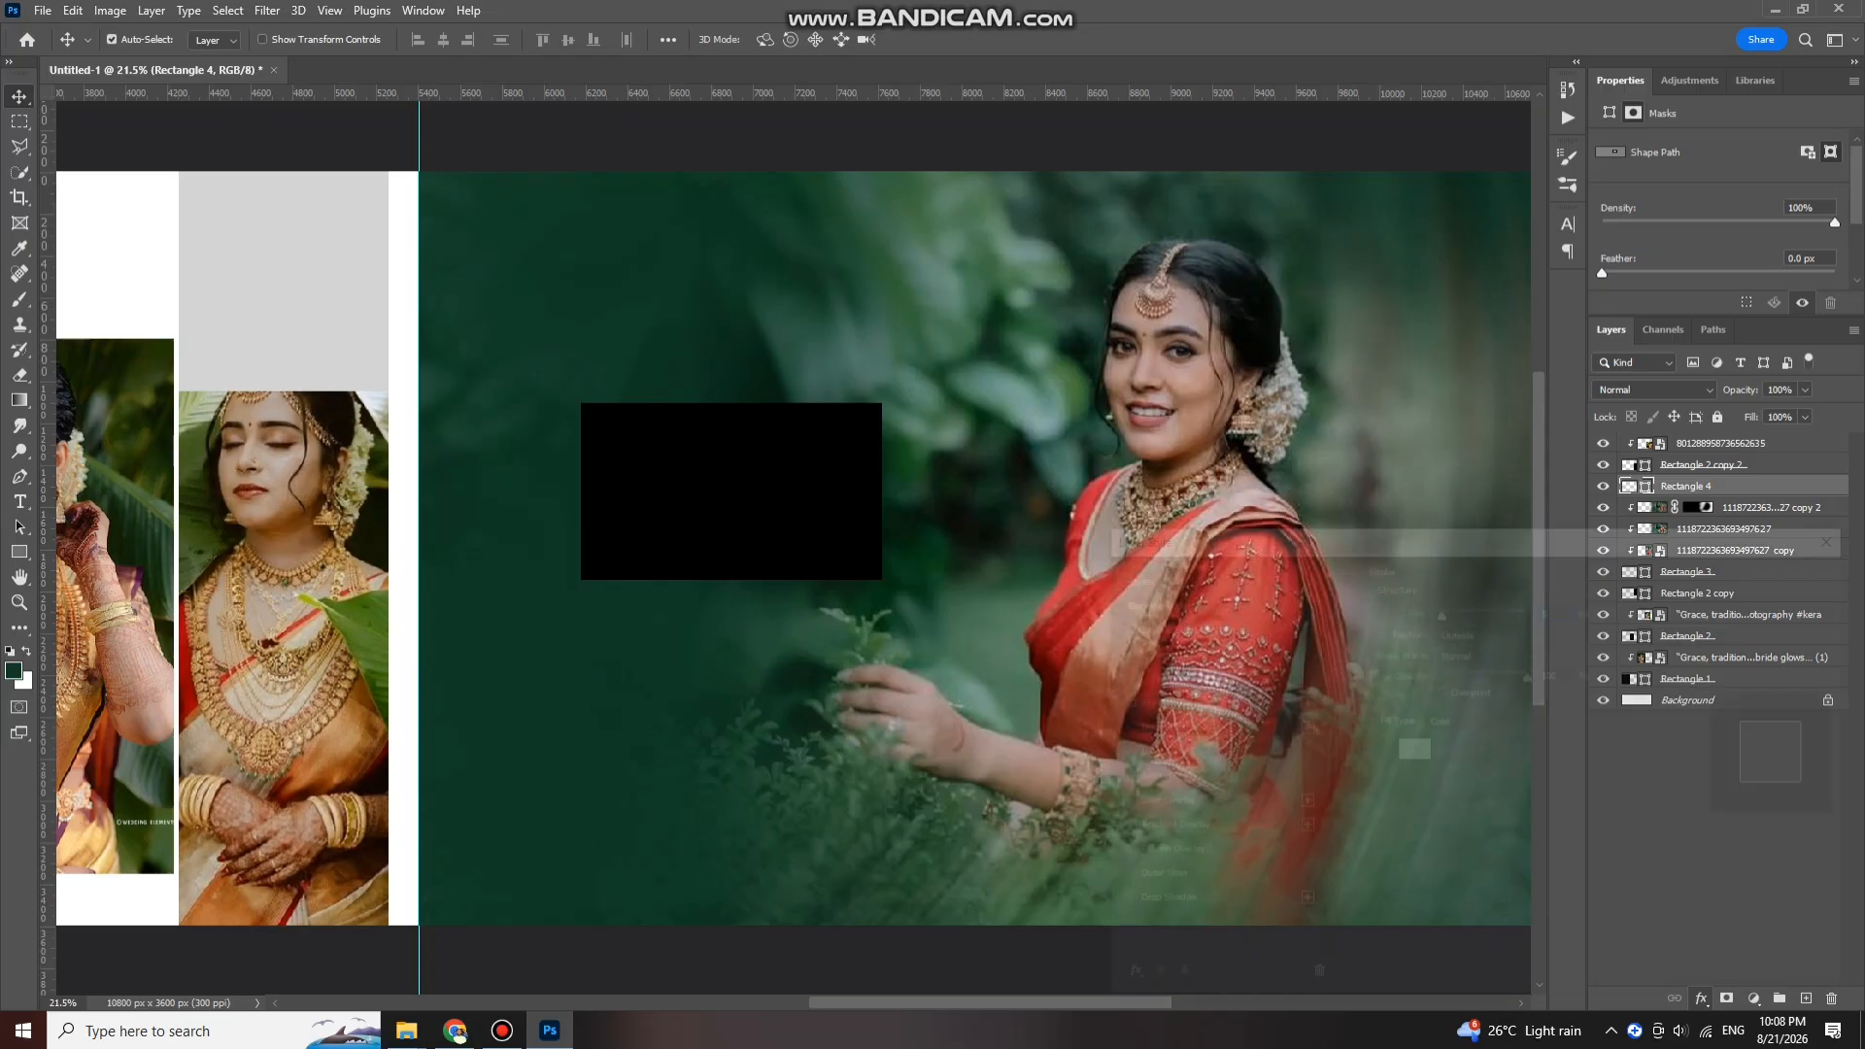
key("Return")
Step: Move the outlined black rectangle toward the centre guide and enlarge it to about 1793 × 1012 px
left_click_drag(750, 493, 637, 491)
key("ctrl+t")
left_click_drag(770, 489, 843, 489)
key("Return")
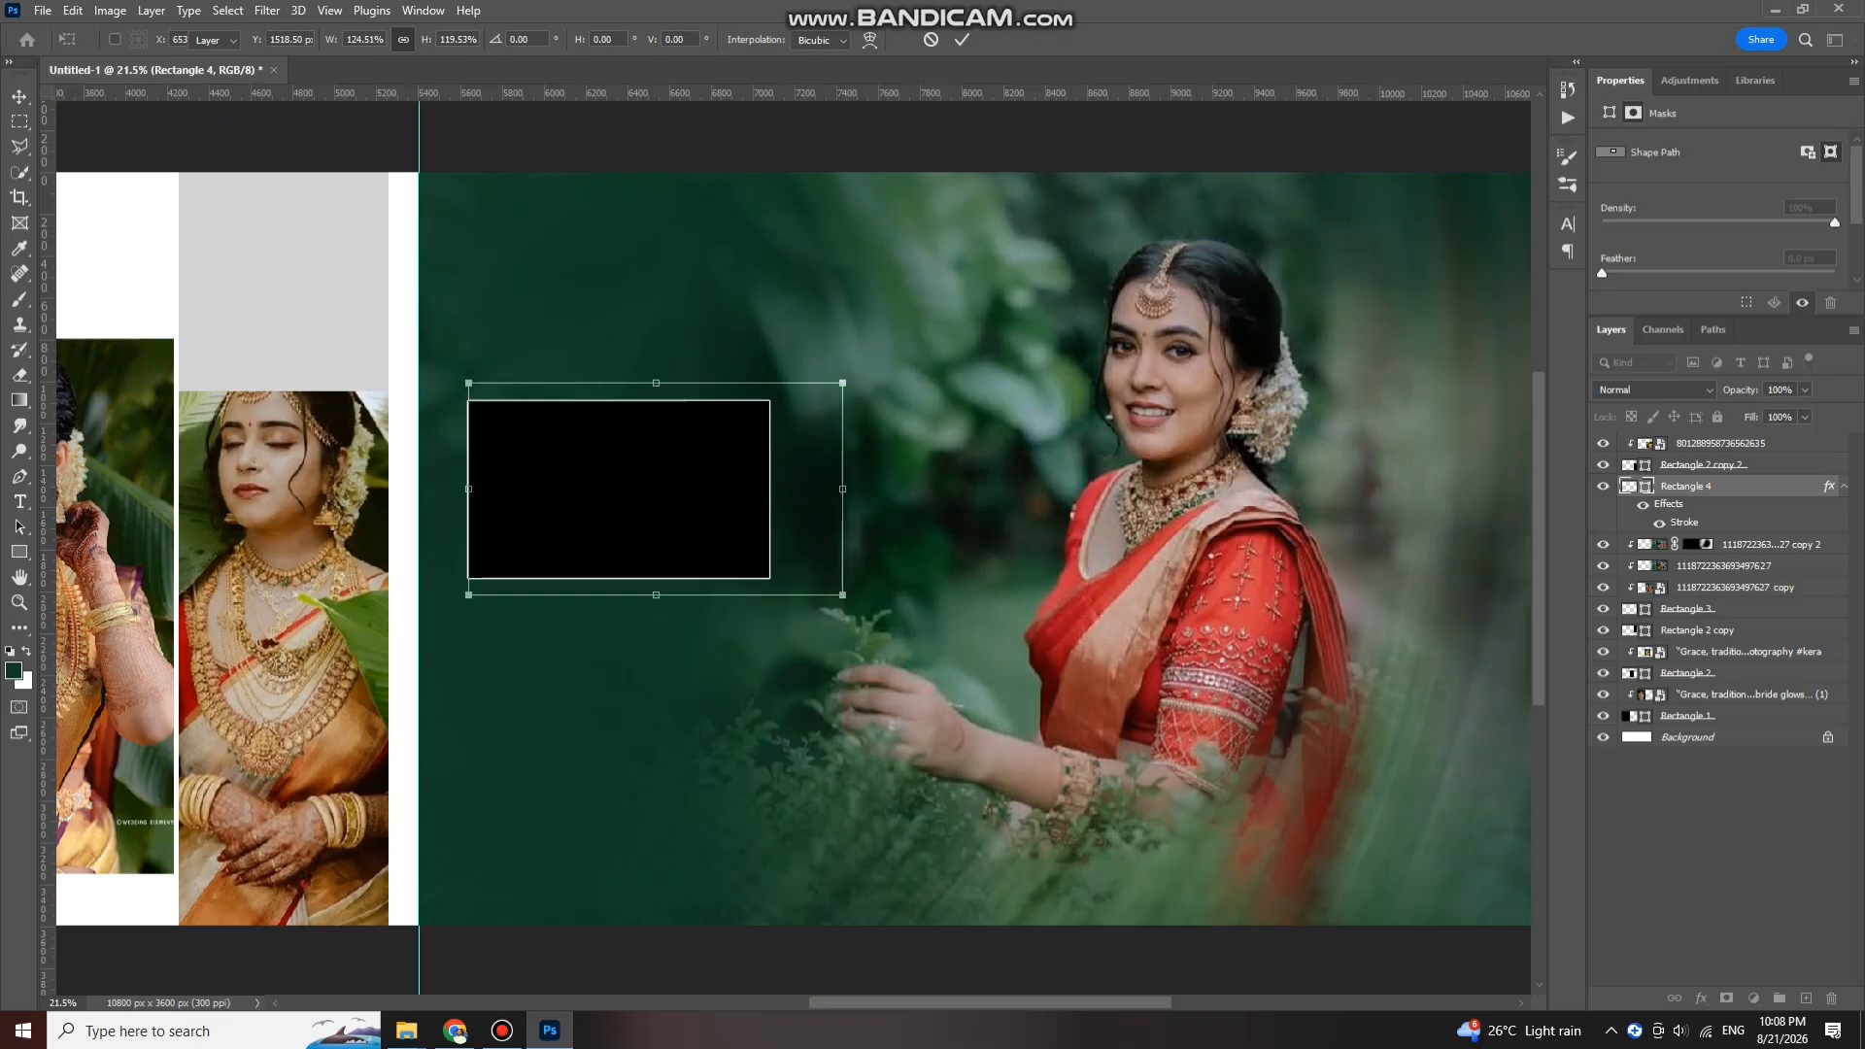
Step: Draw a thin vertical black rectangle about 11 × 2066 px from the frame's lower edge down past the canvas edge
scroll(662, 423, "down", 2)
left_click(19, 552)
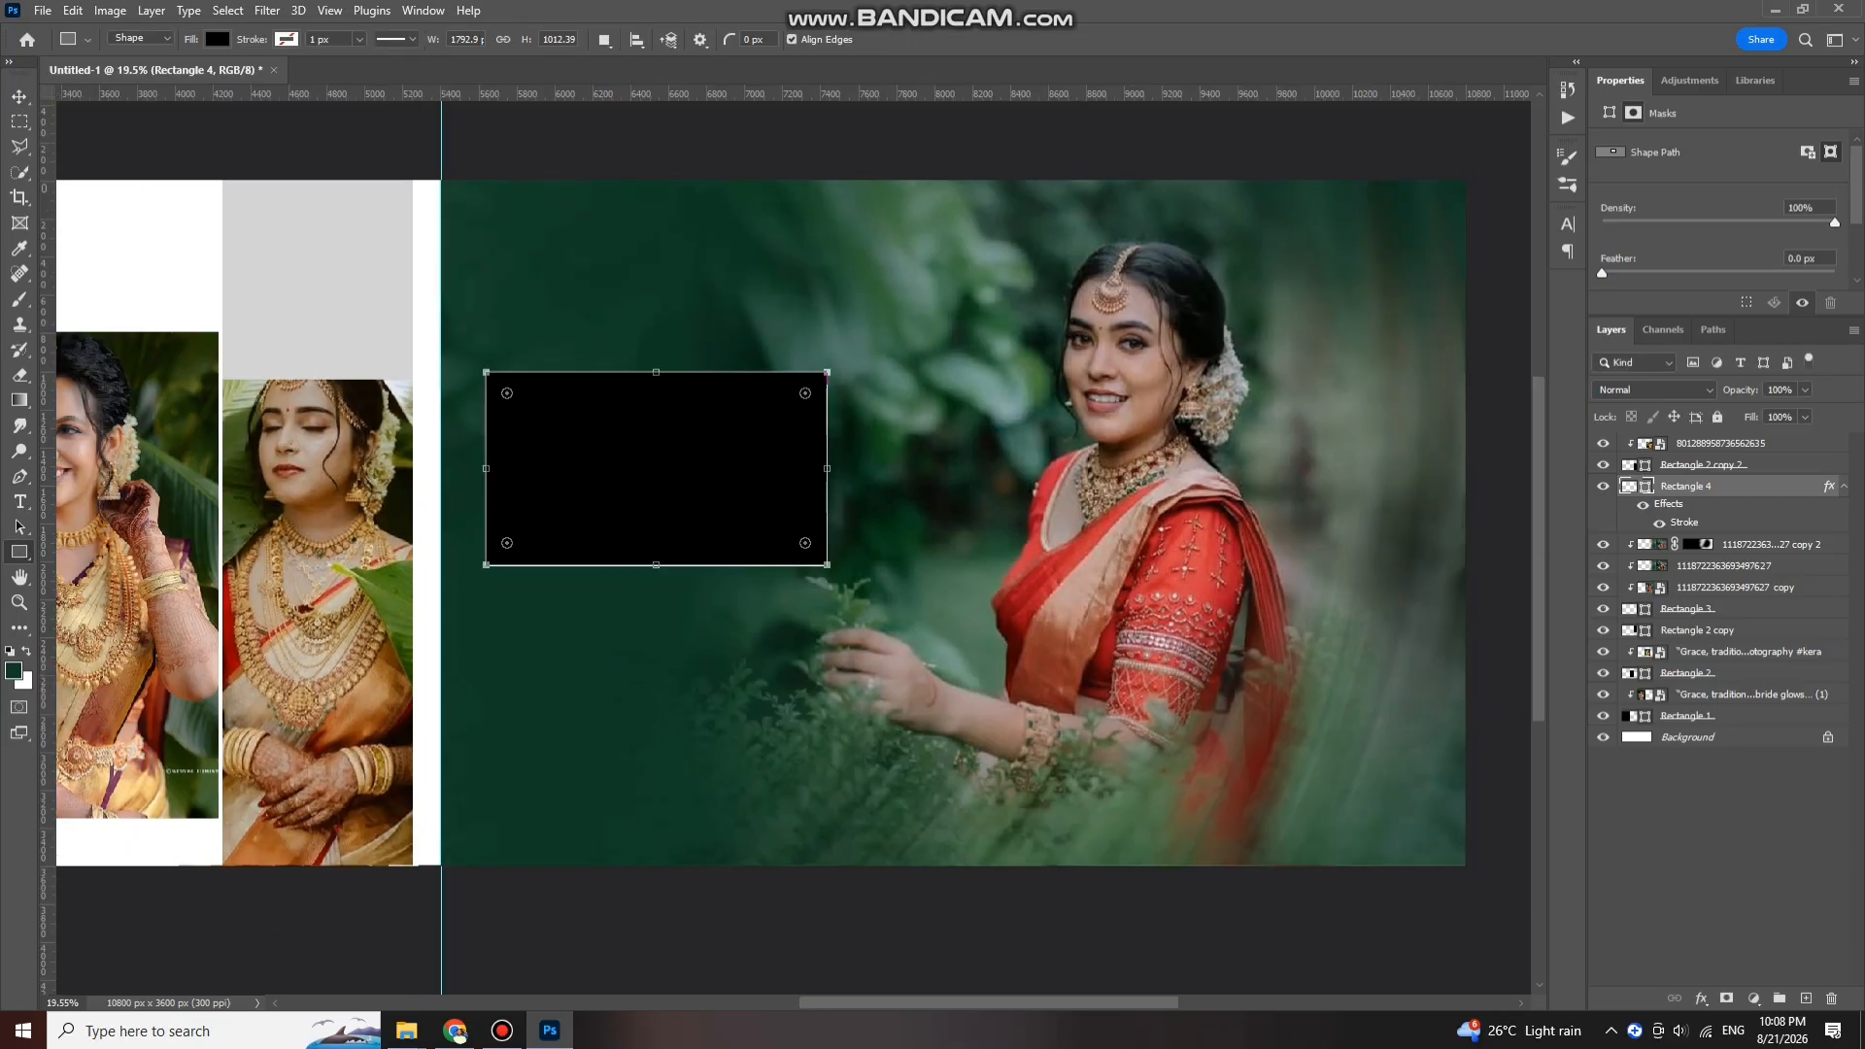
left_click_drag(514, 566, 514, 958)
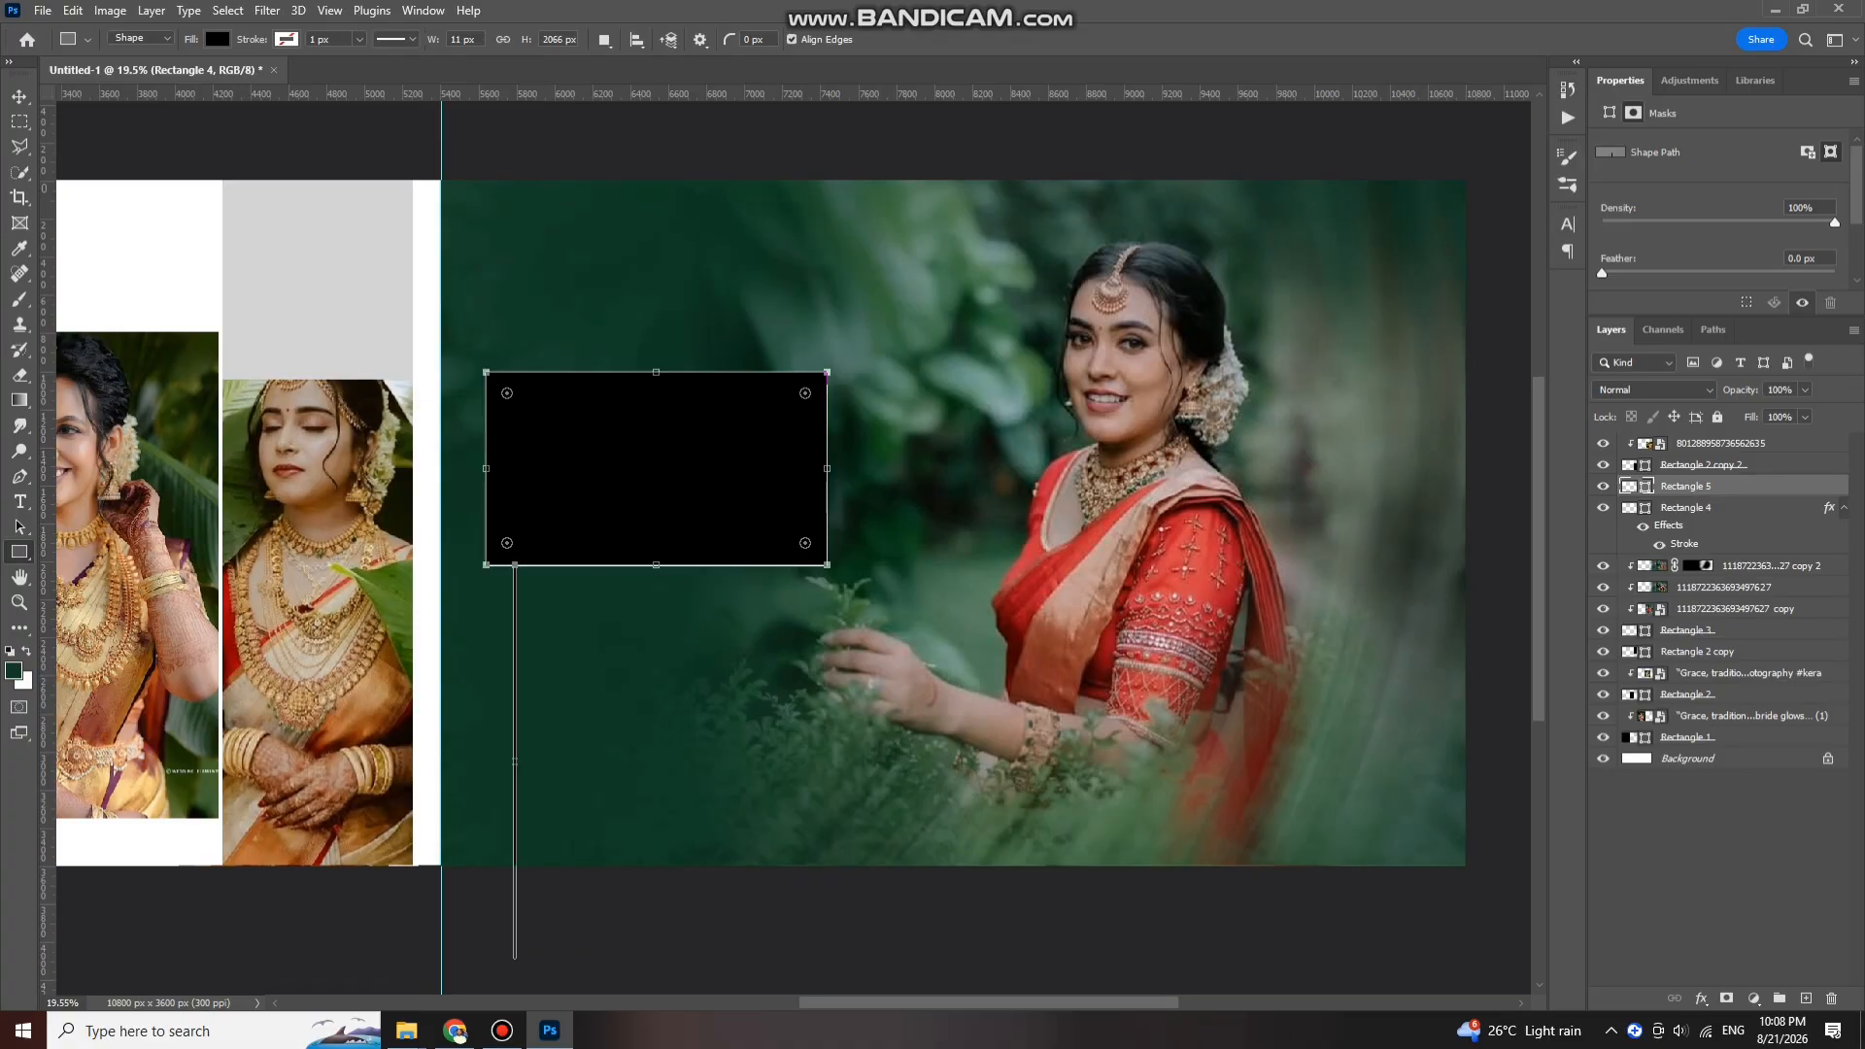
key("v")
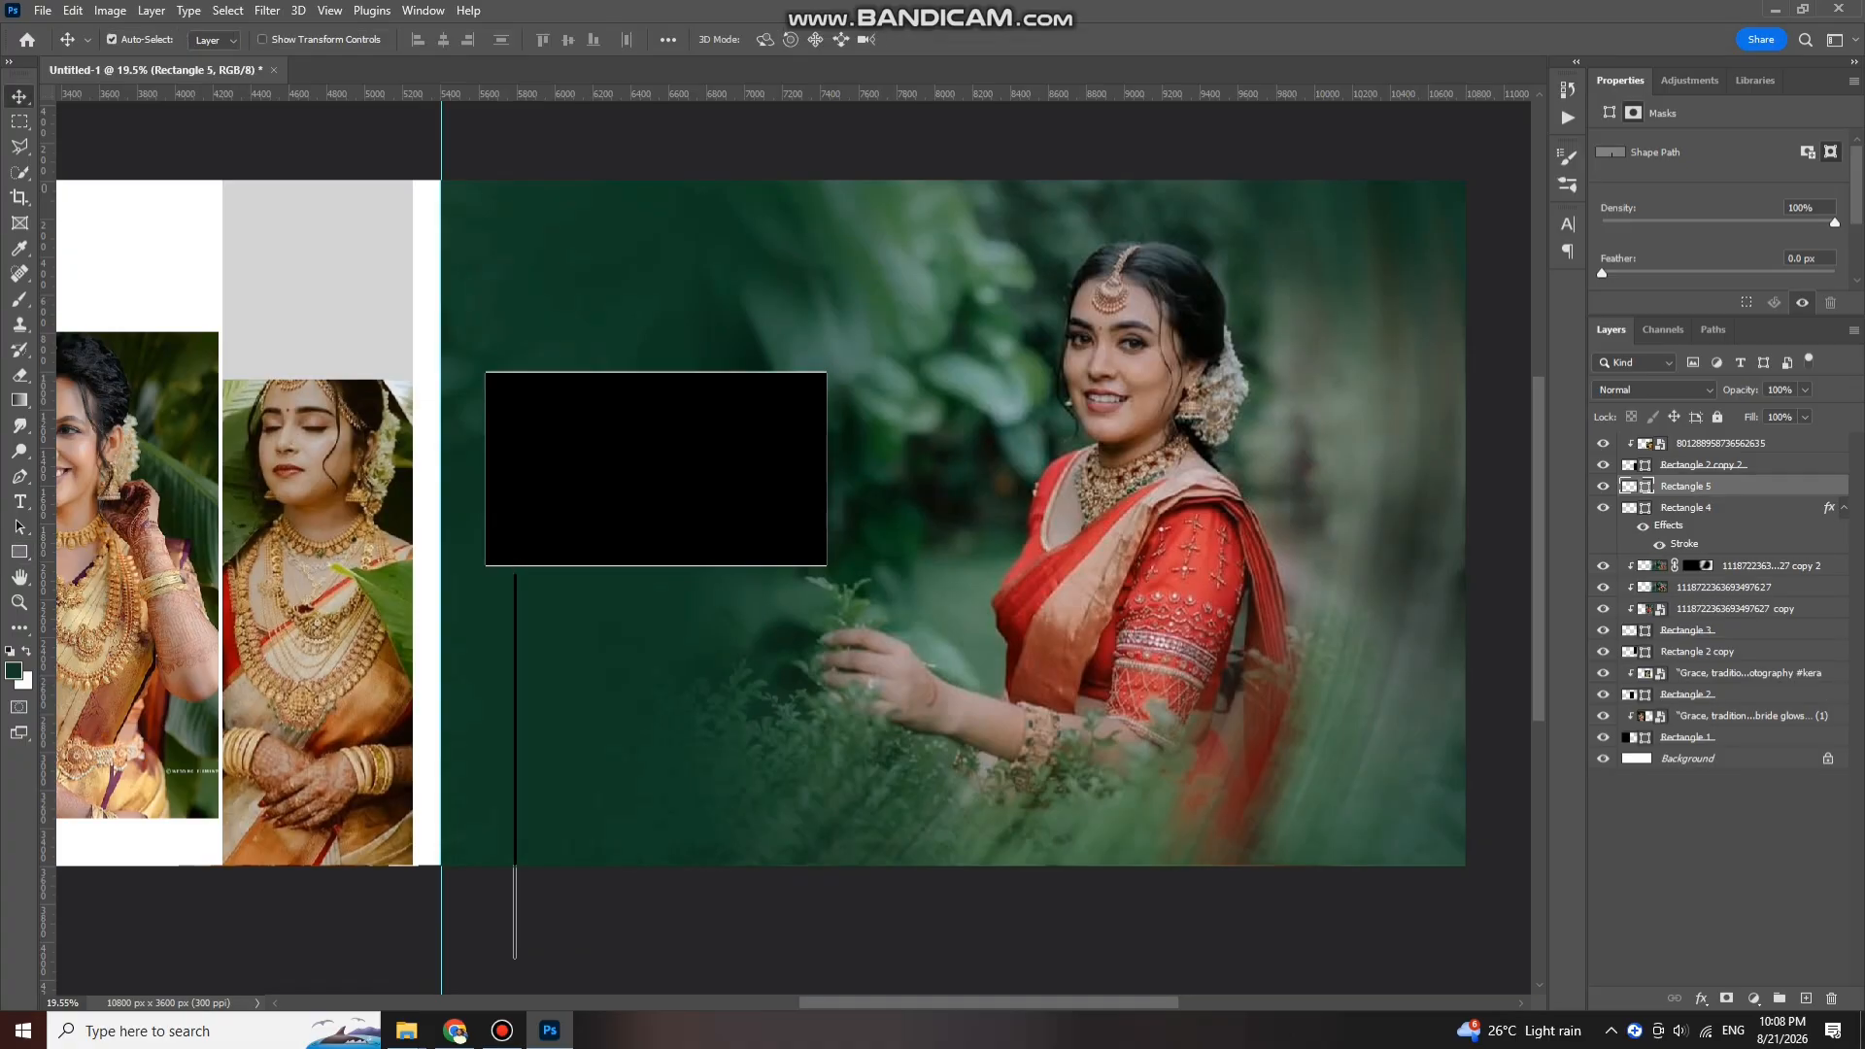
scroll(777, 534, "up", 1)
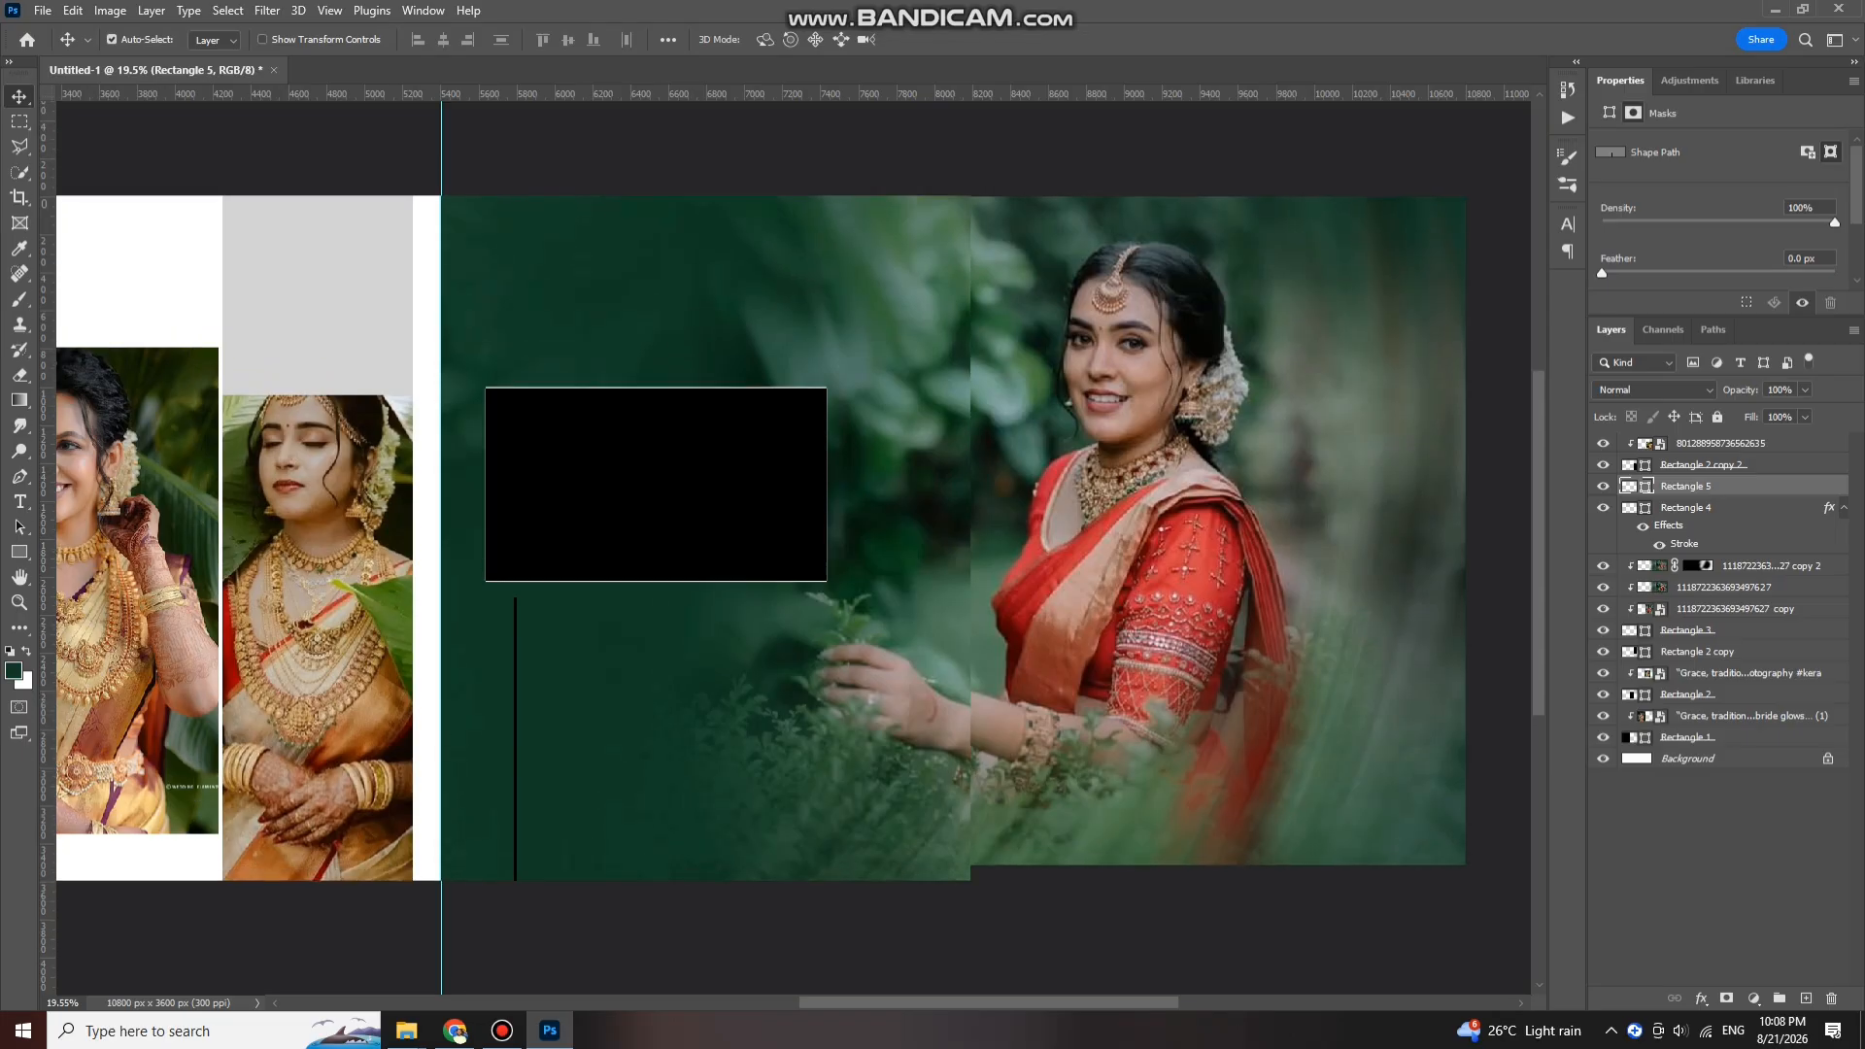
Step: Duplicate the vertical line and move the copy above the frame, leaving a small gap over the frame's upper edge
key("ctrl+j")
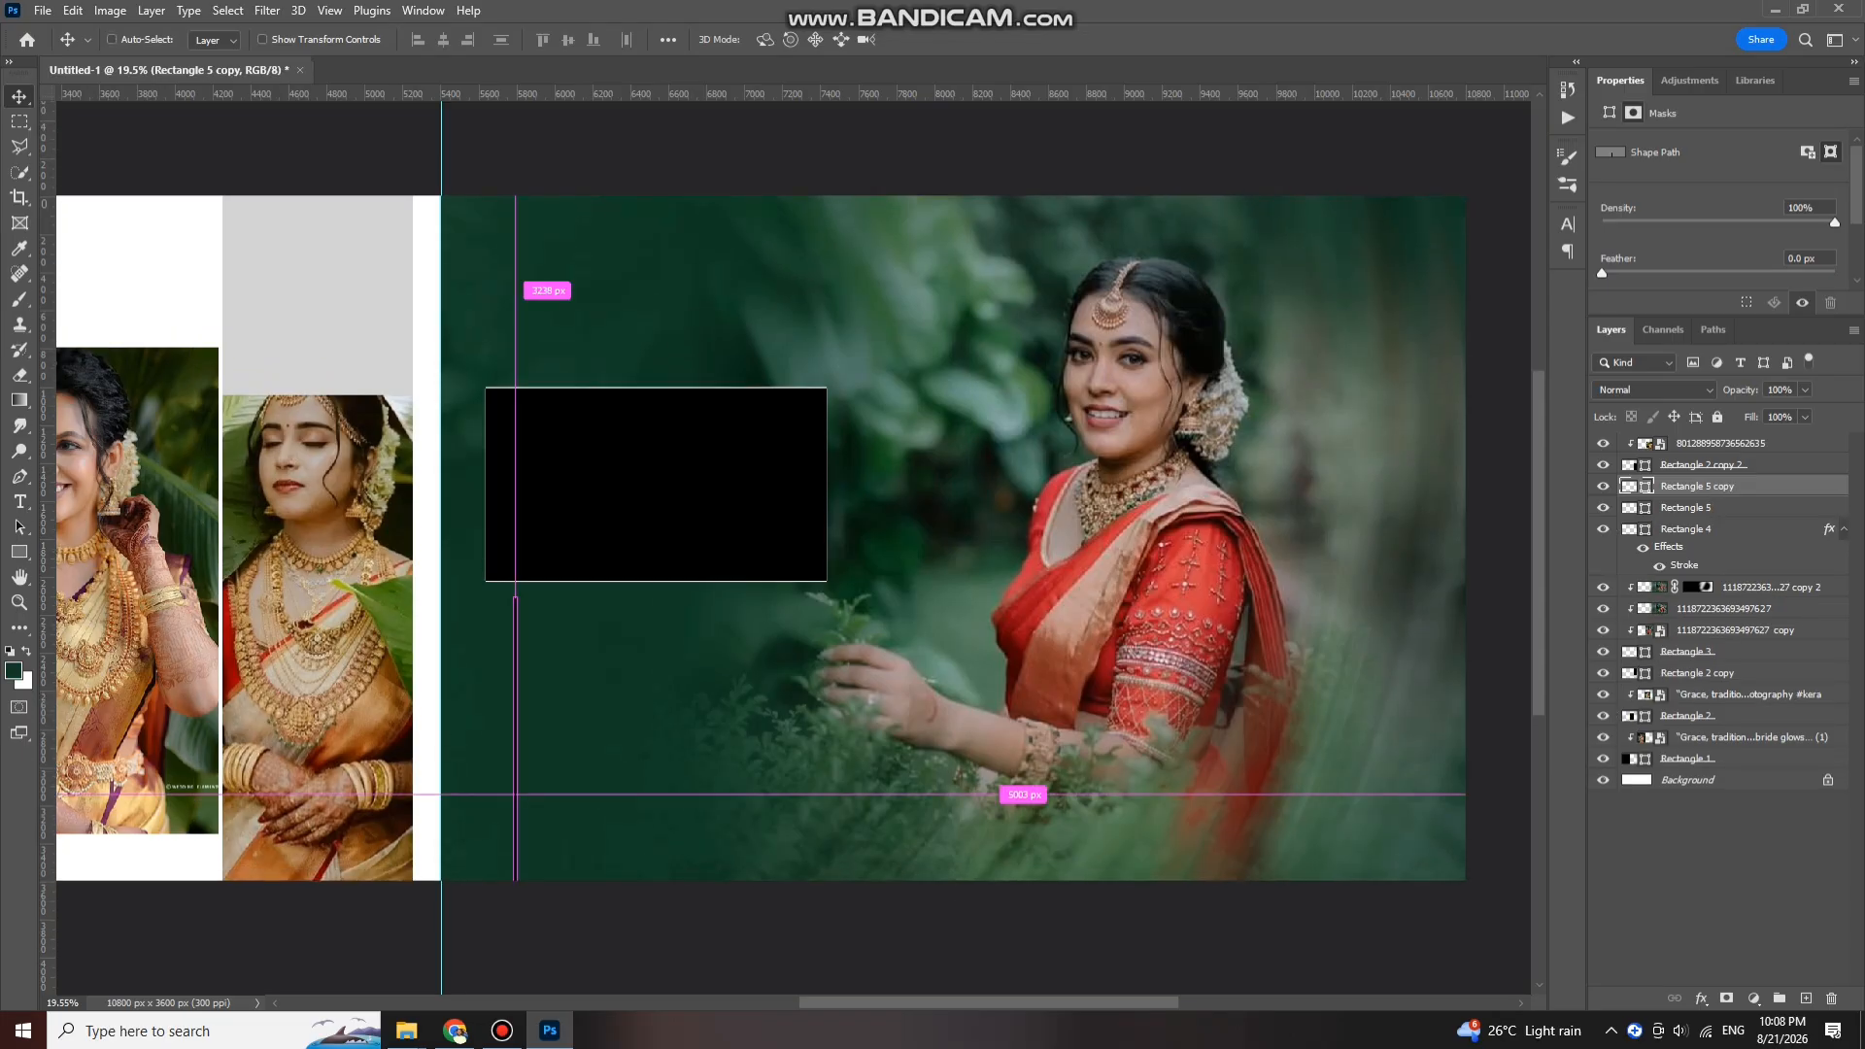
key("ctrl+t")
scroll(529, 729, "up", 2)
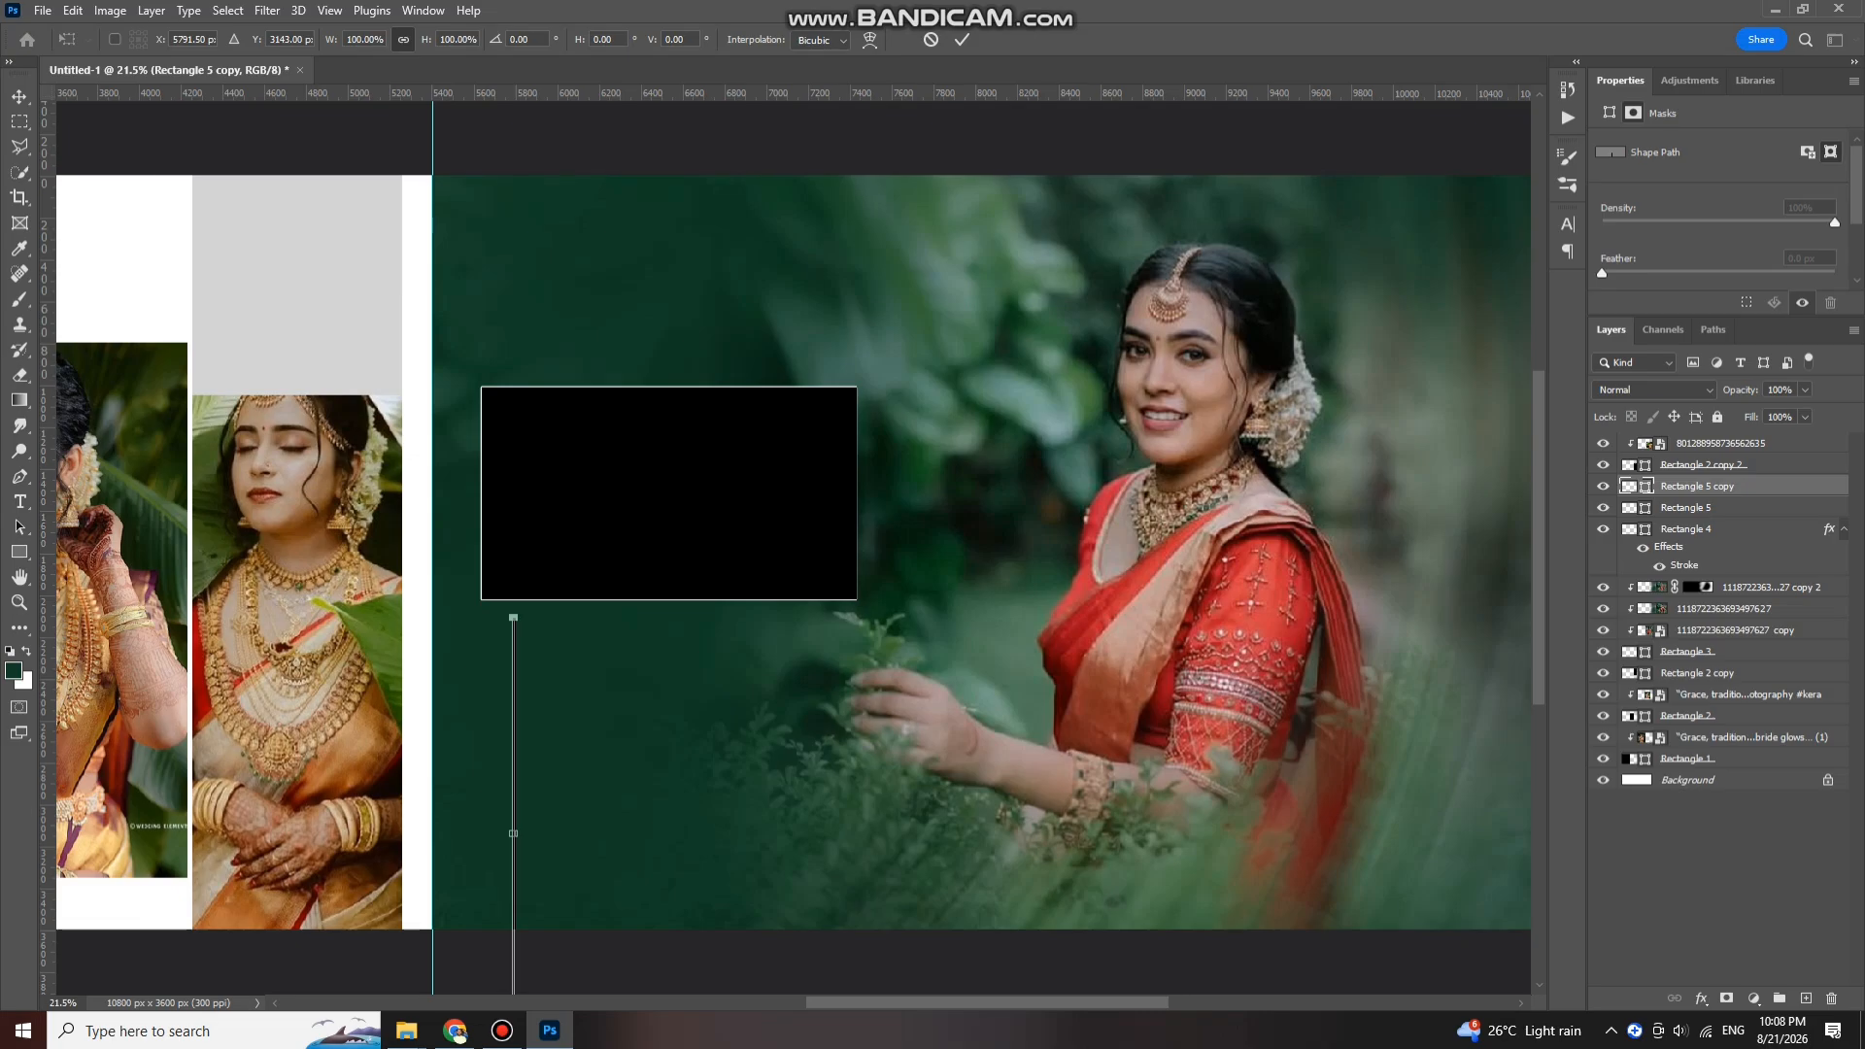
left_click_drag(523, 702, 527, 112)
key("Up")
key("Up")
key("Up")
key("Up")
key("Up")
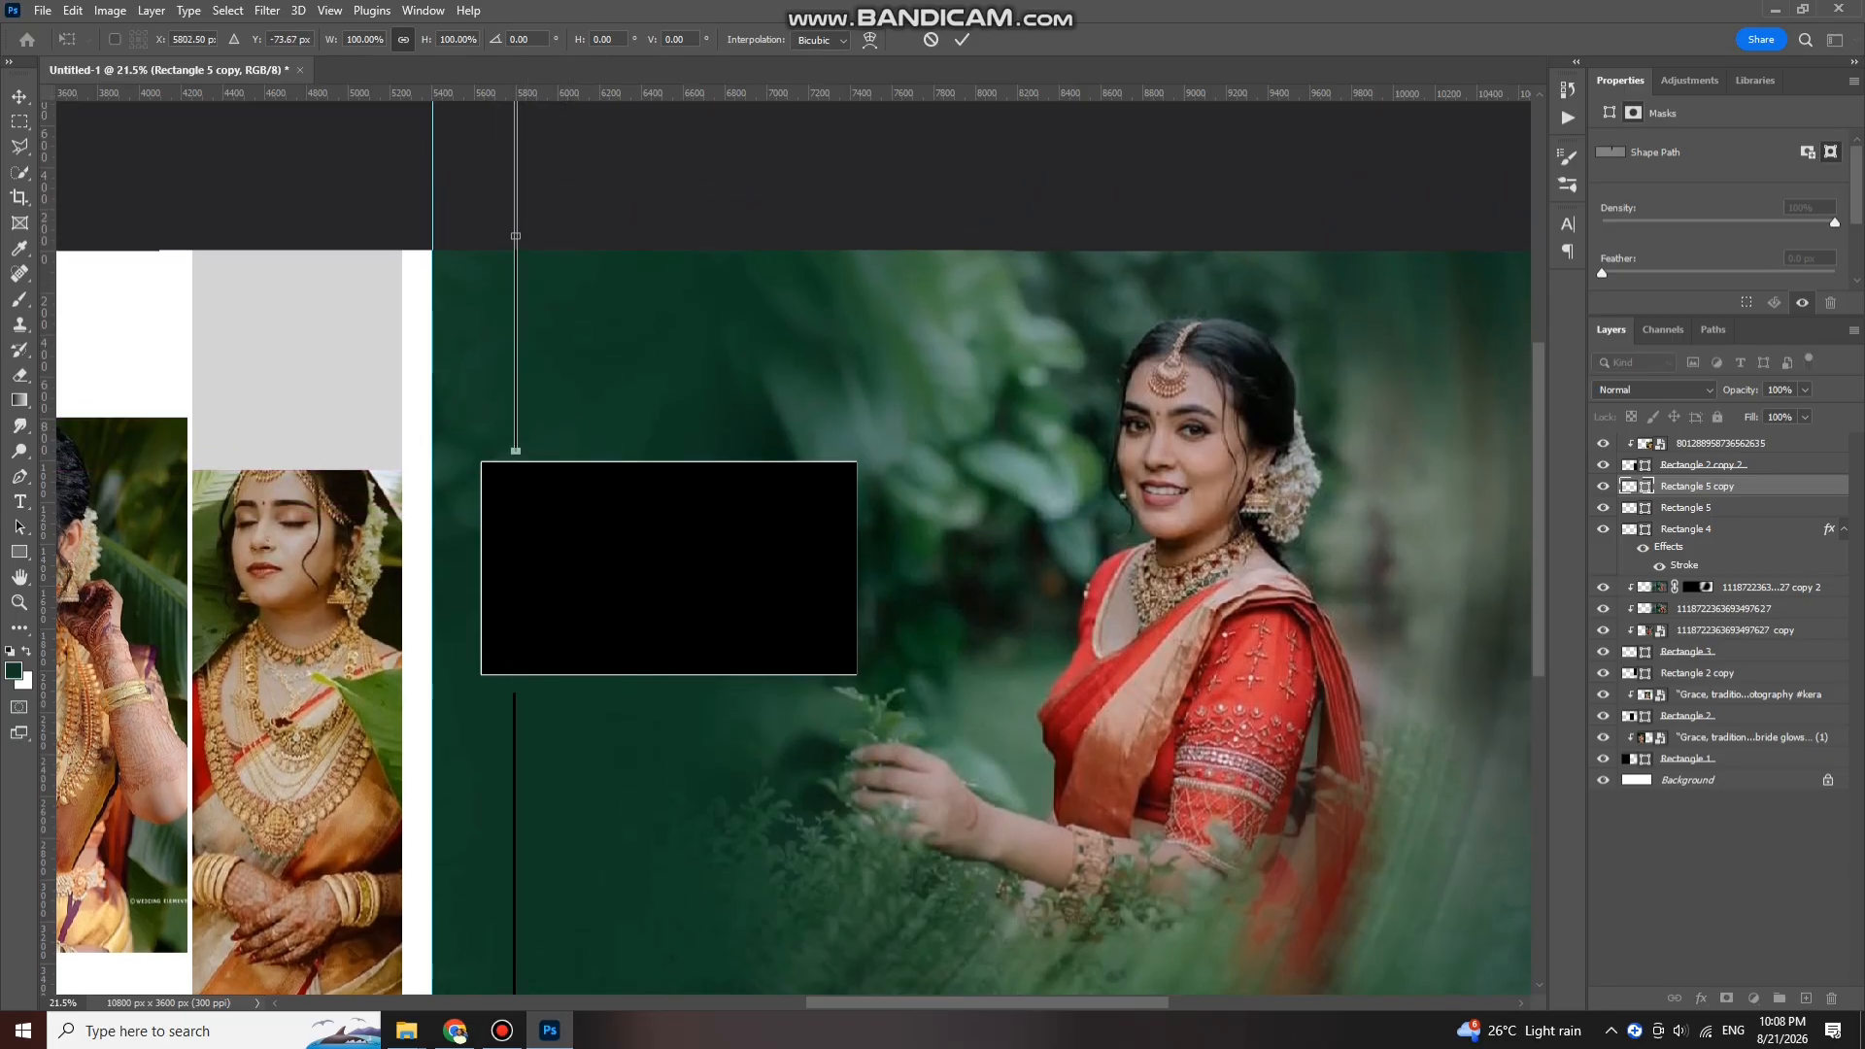
key("Up")
key("Return")
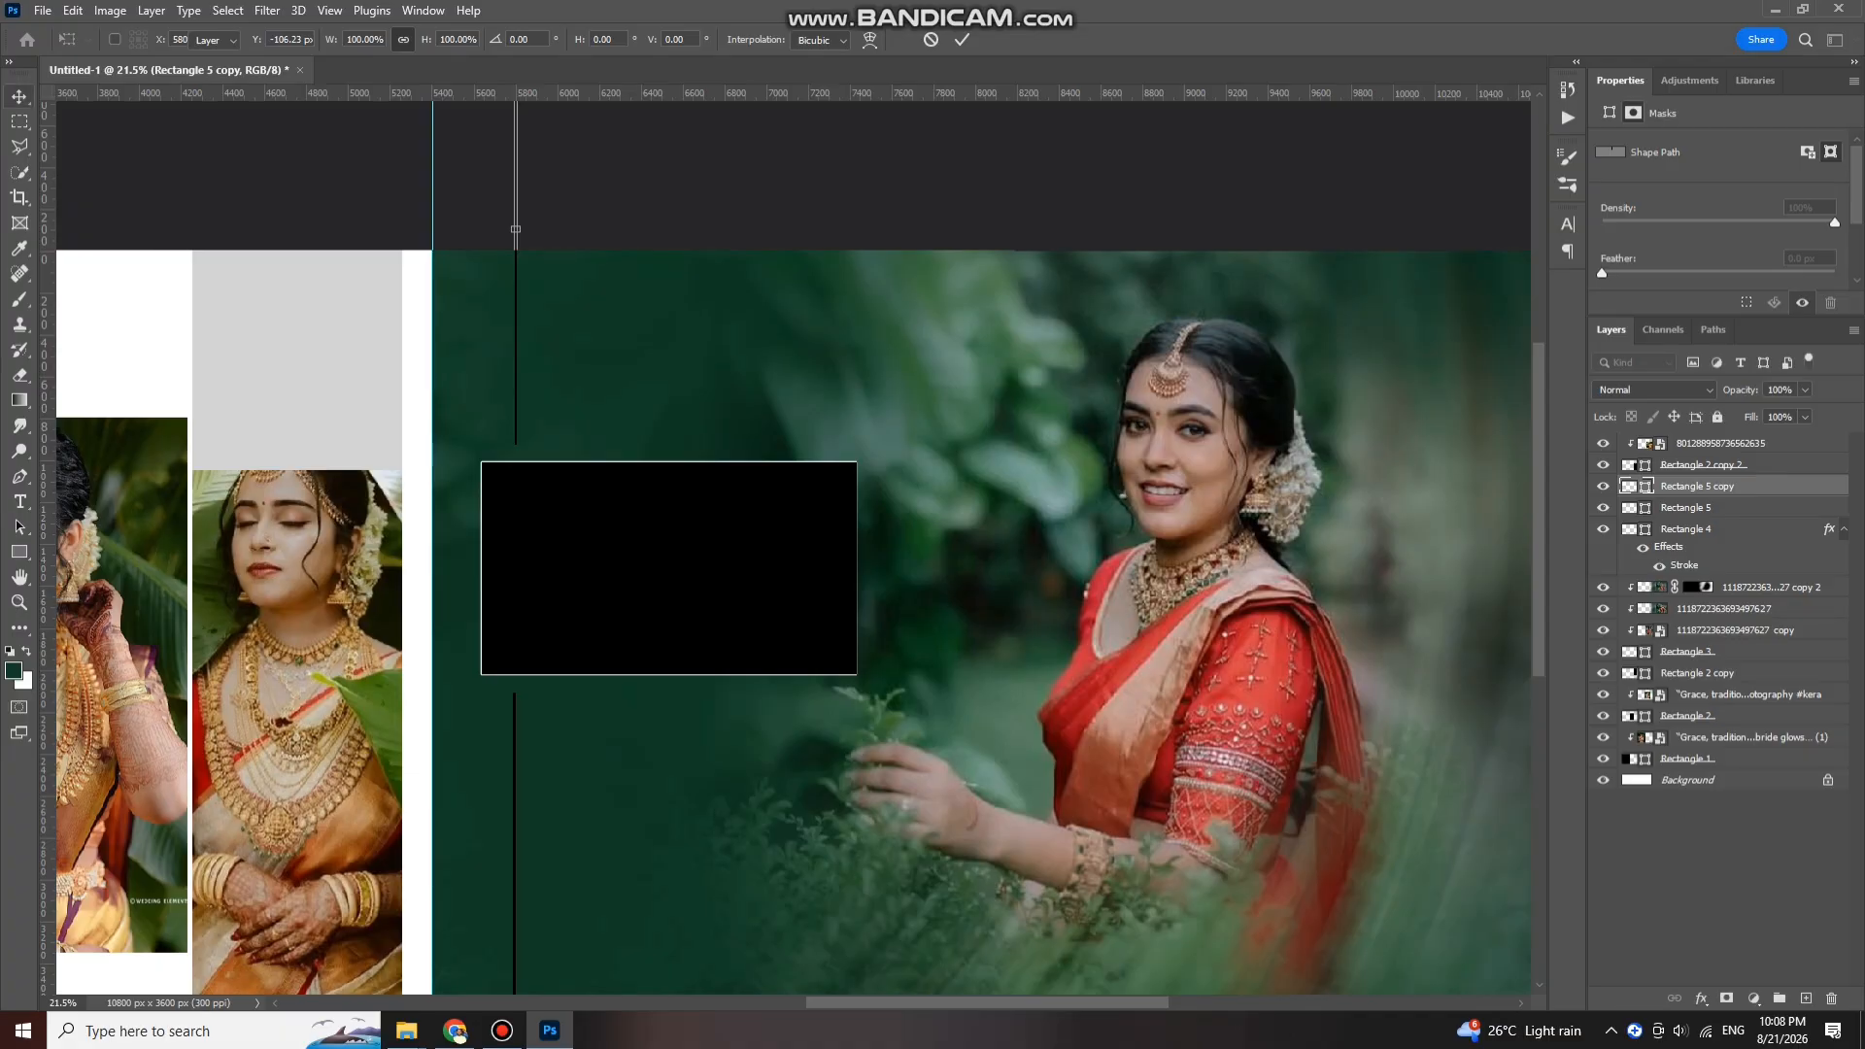
Step: Merge the two vertical line layers into one shape and change its fill to white
scroll(471, 525, "up", 5)
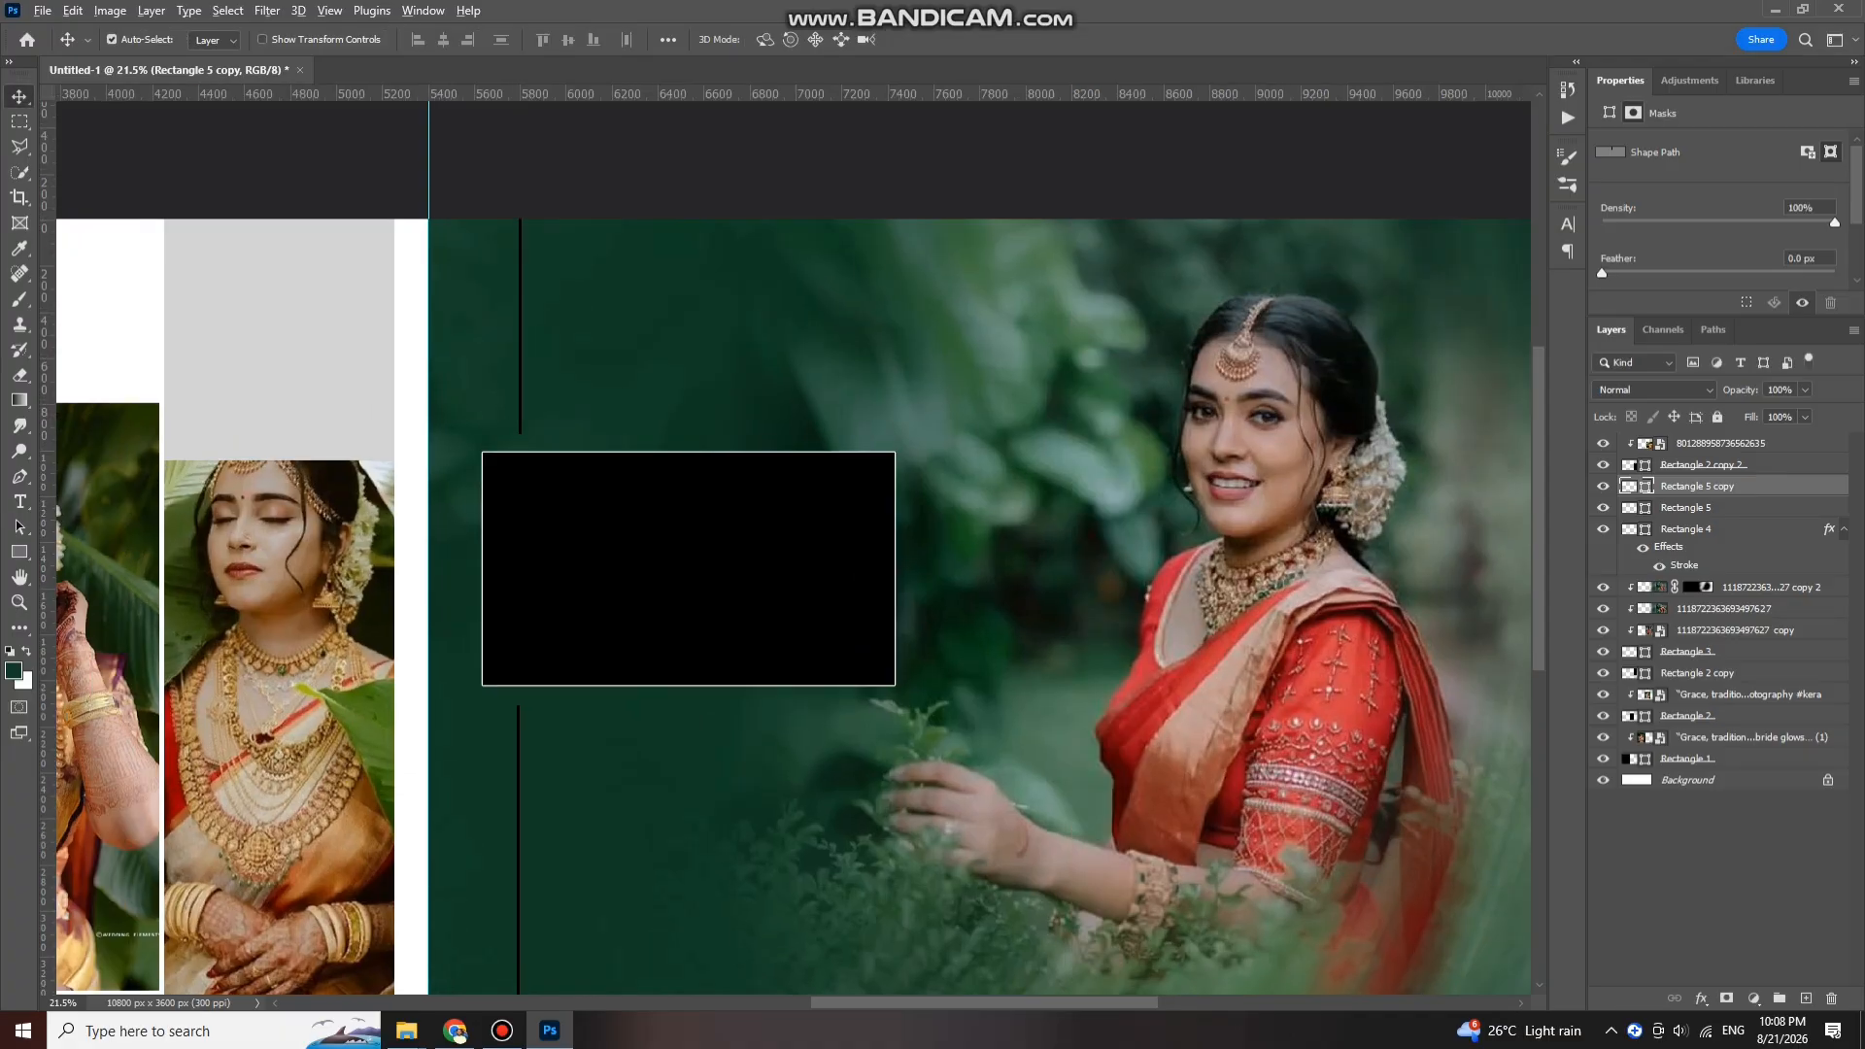
scroll(471, 525, "down", 1)
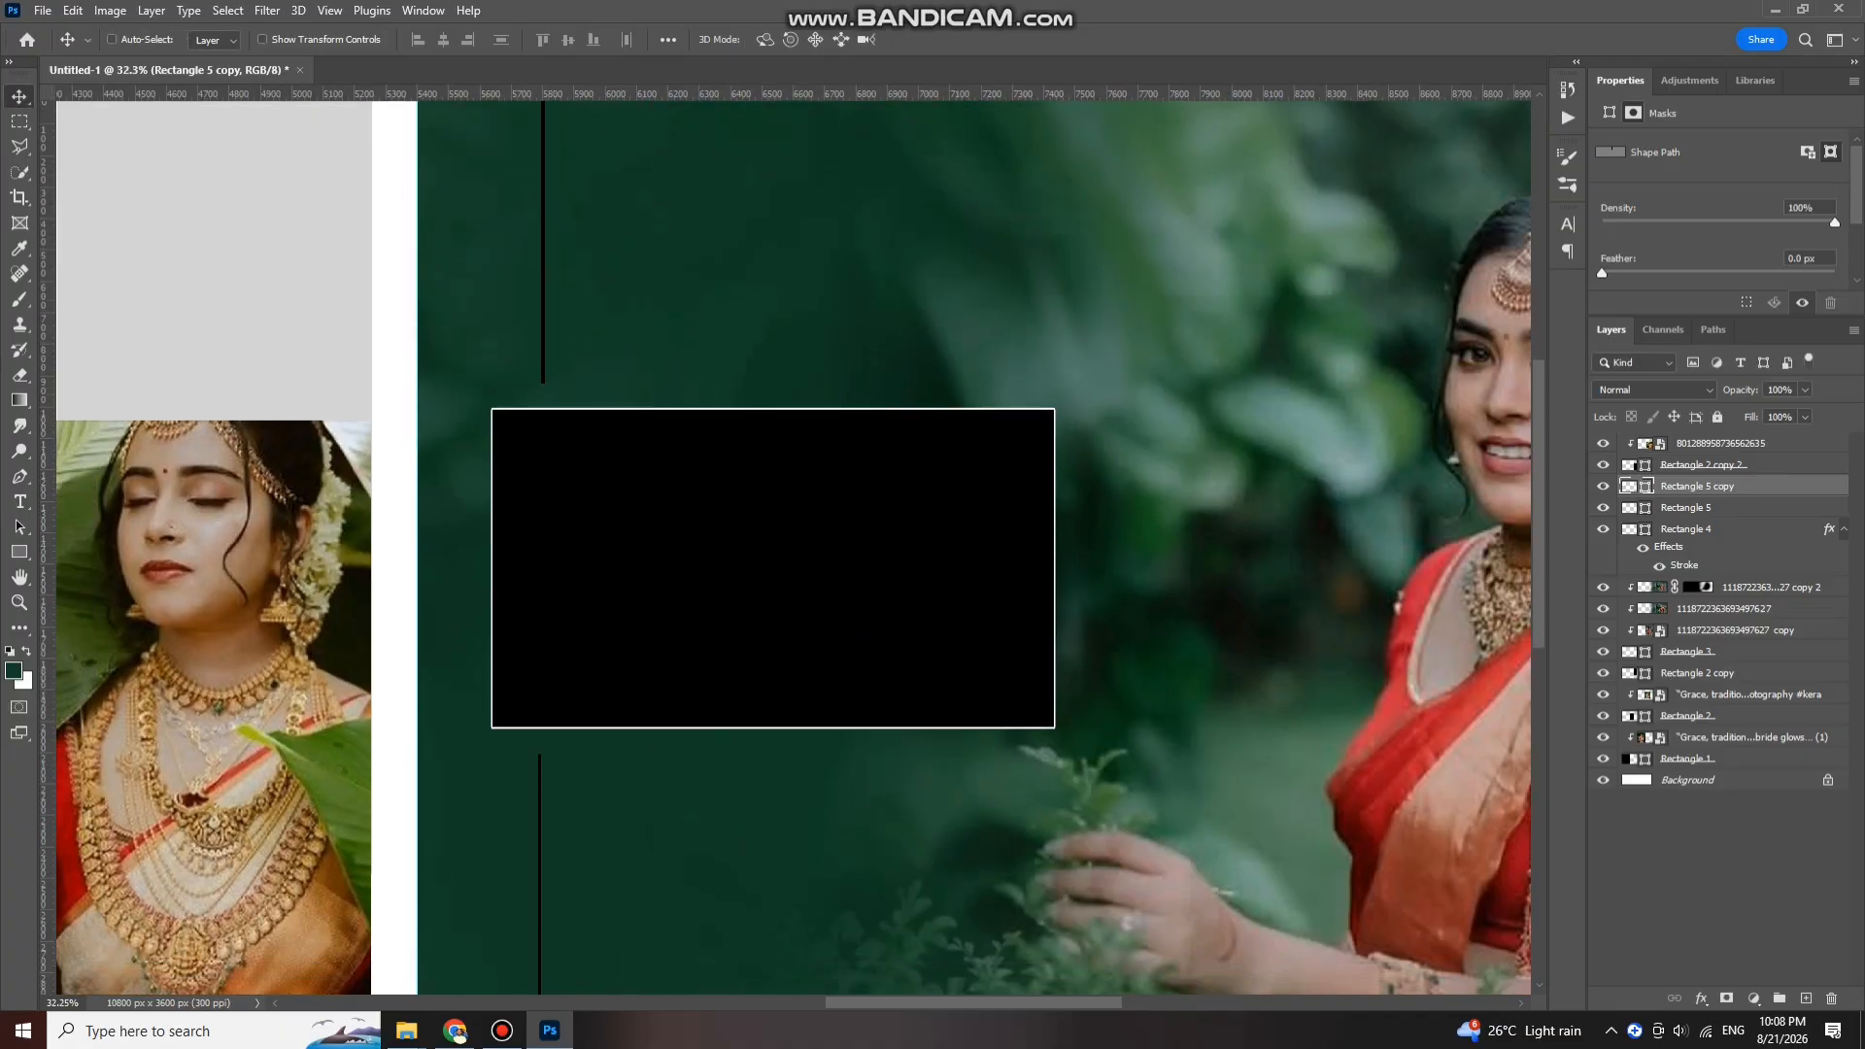
left_click(1688, 508, "ctrl")
key("ctrl+e")
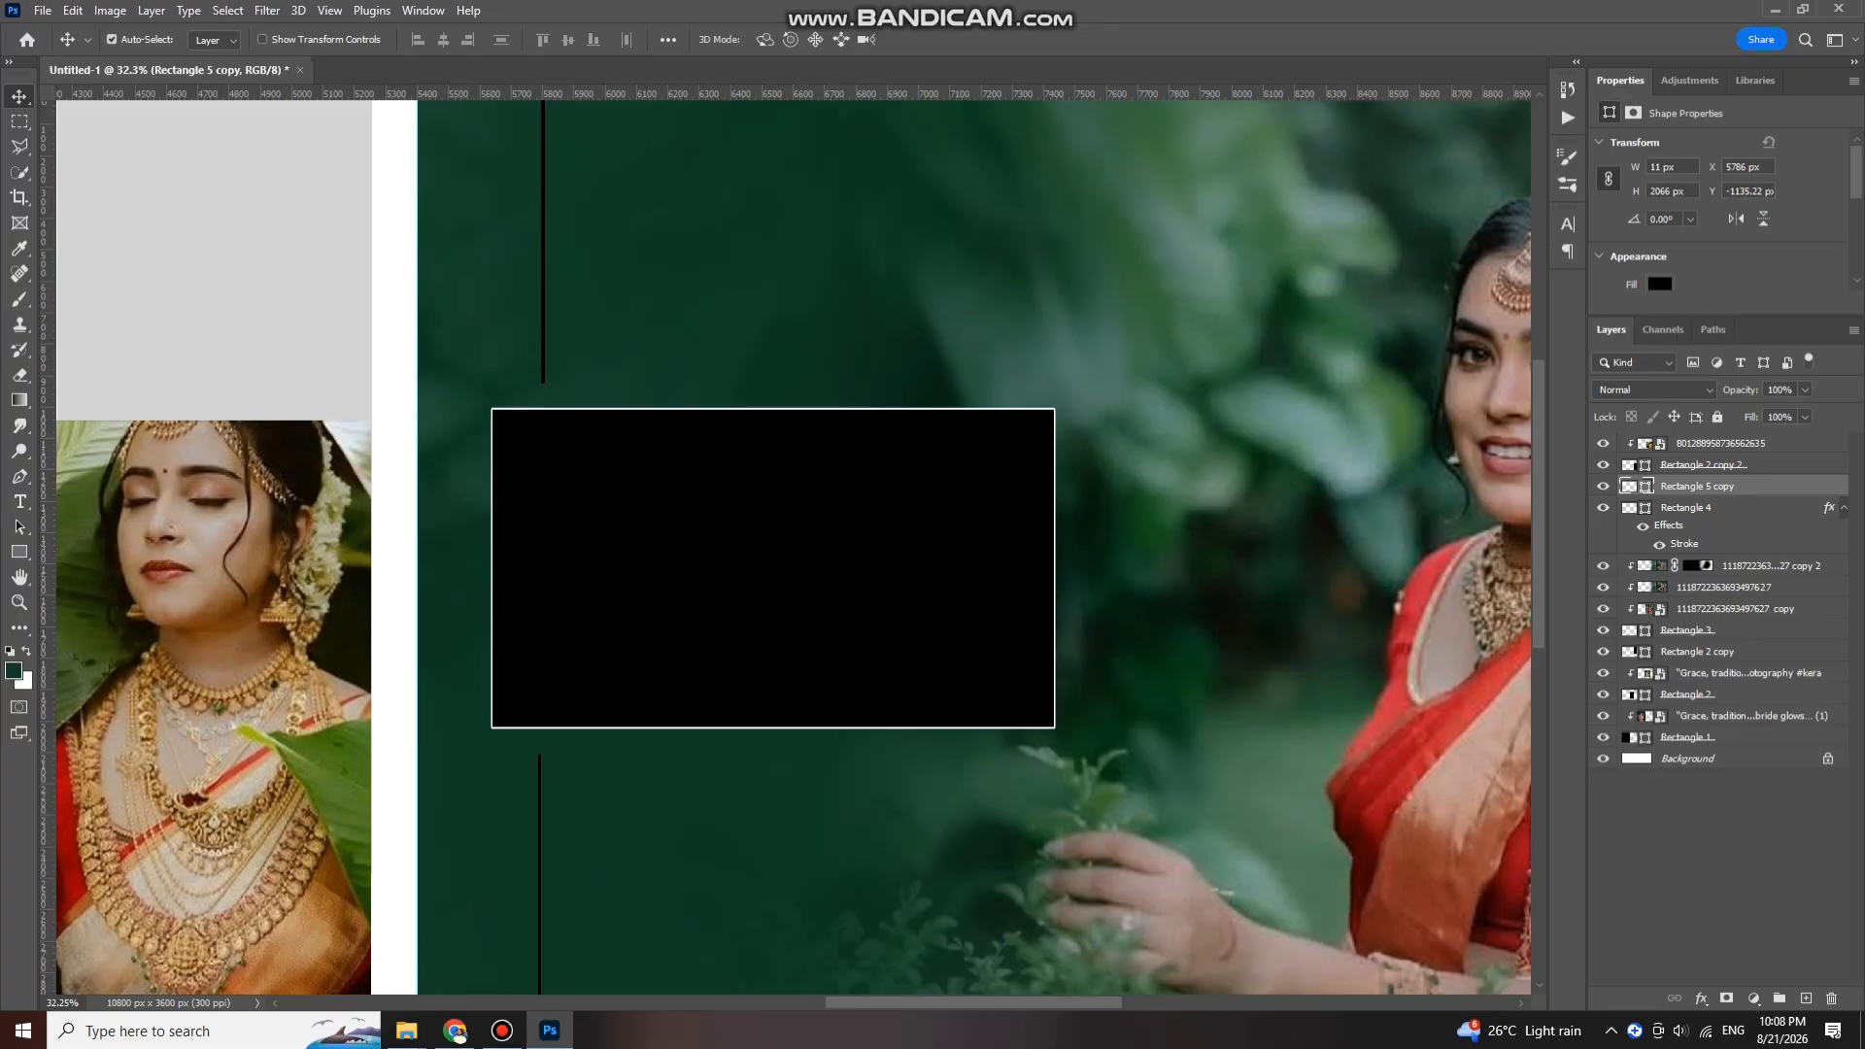
left_click(1660, 283)
left_click(1631, 388)
scroll(526, 391, "up", 4)
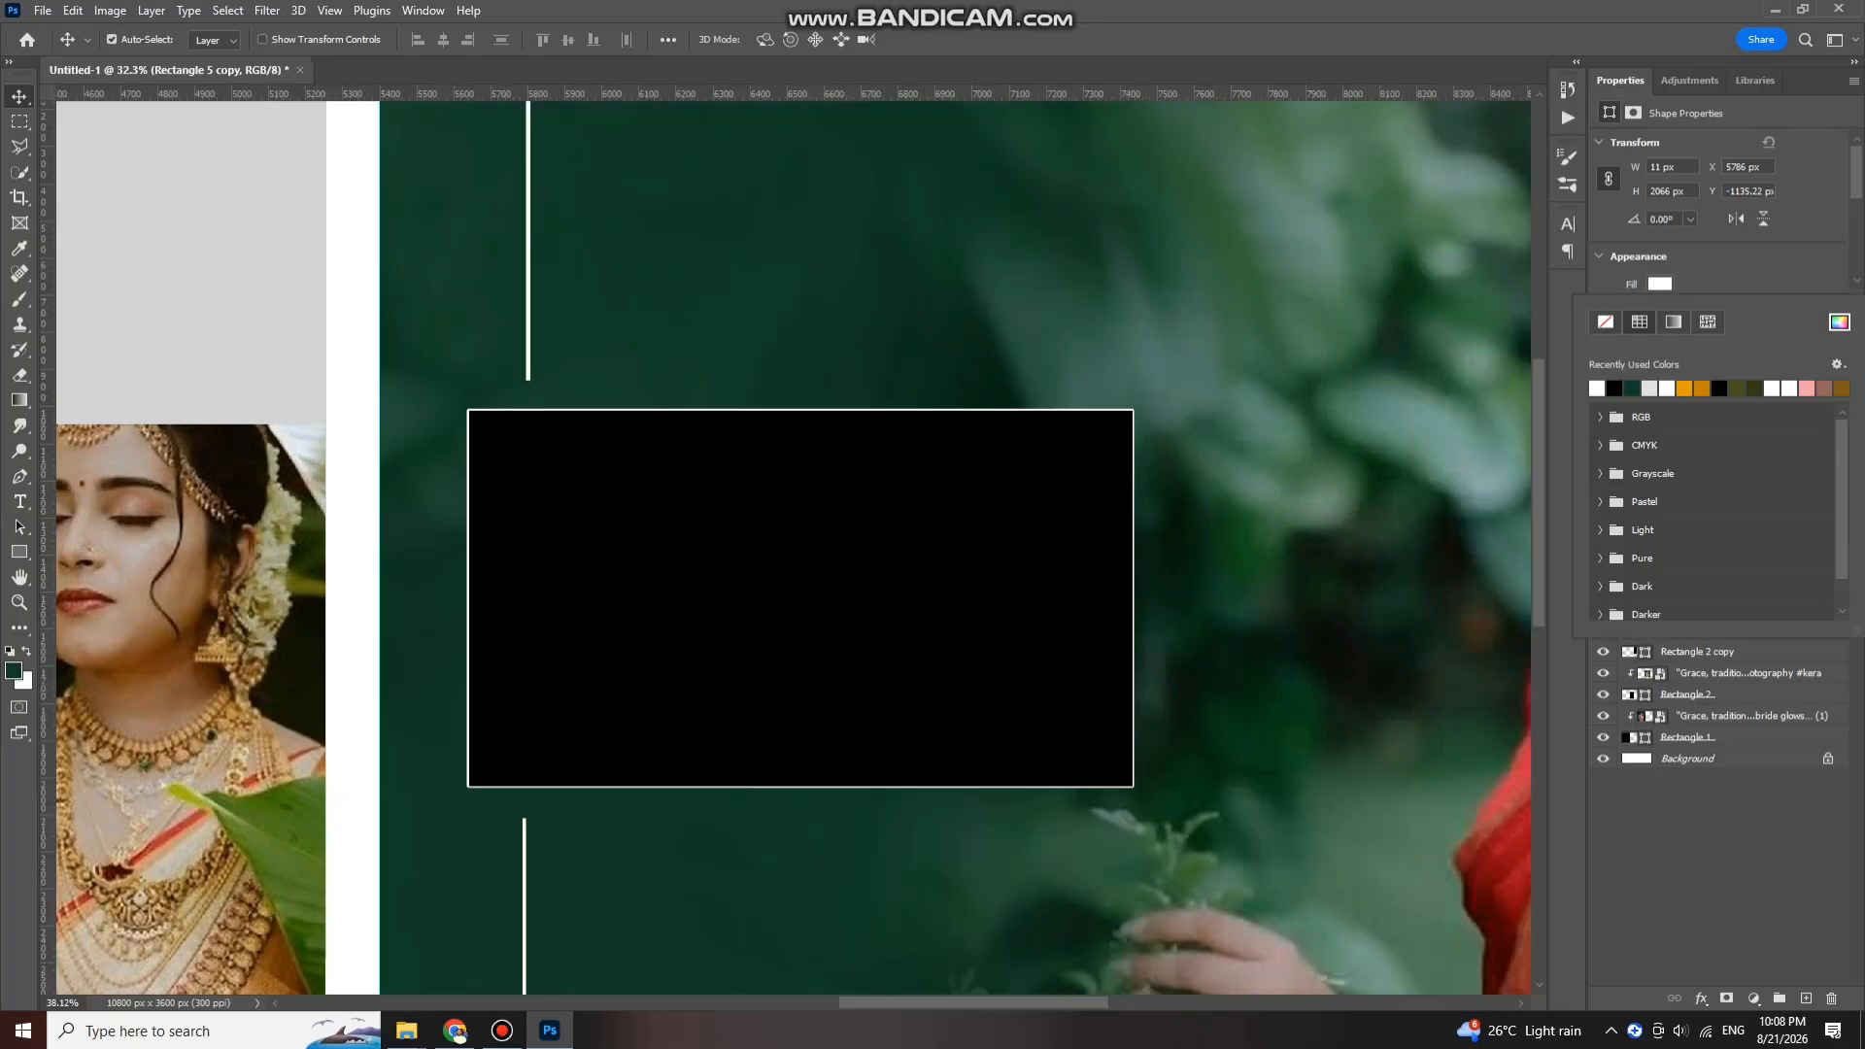
Step: Draw a white circle about 41 × 41 px and place it on the lower end of the line above the frame
left_click(19, 552)
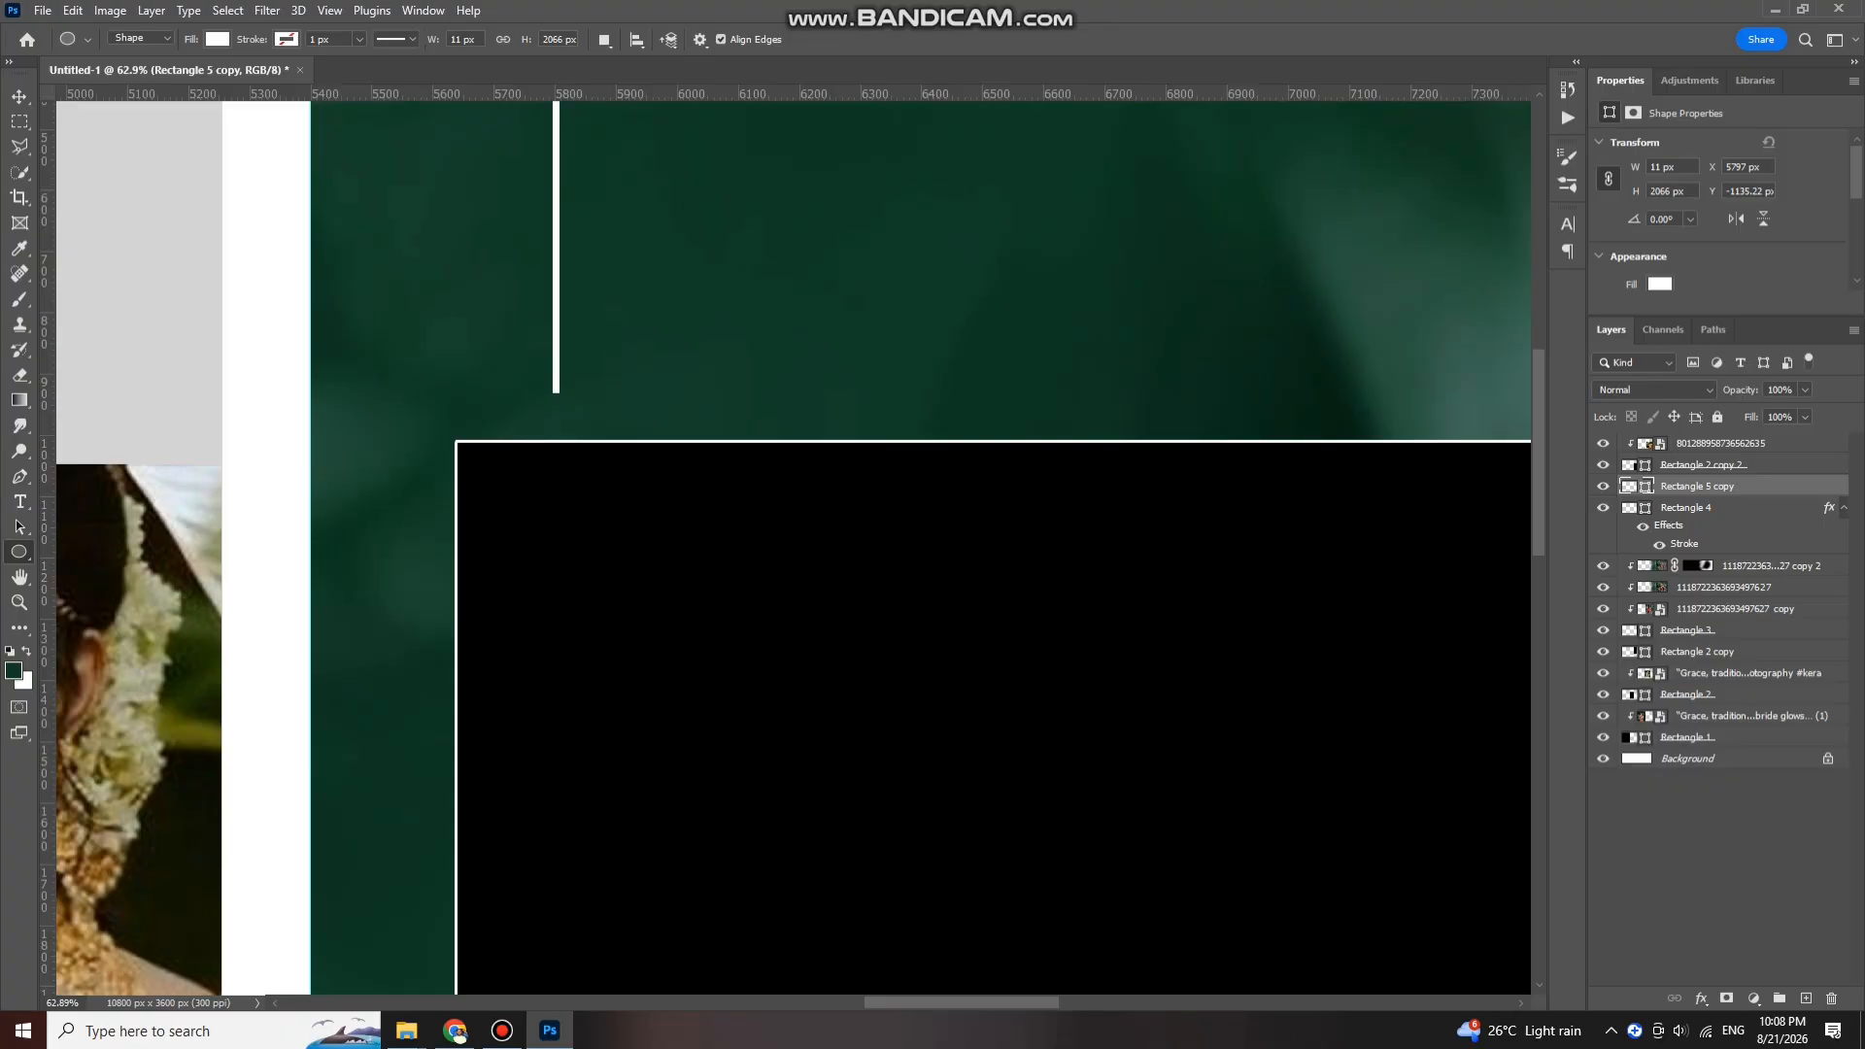
left_click_drag(677, 374, 699, 397)
key("v")
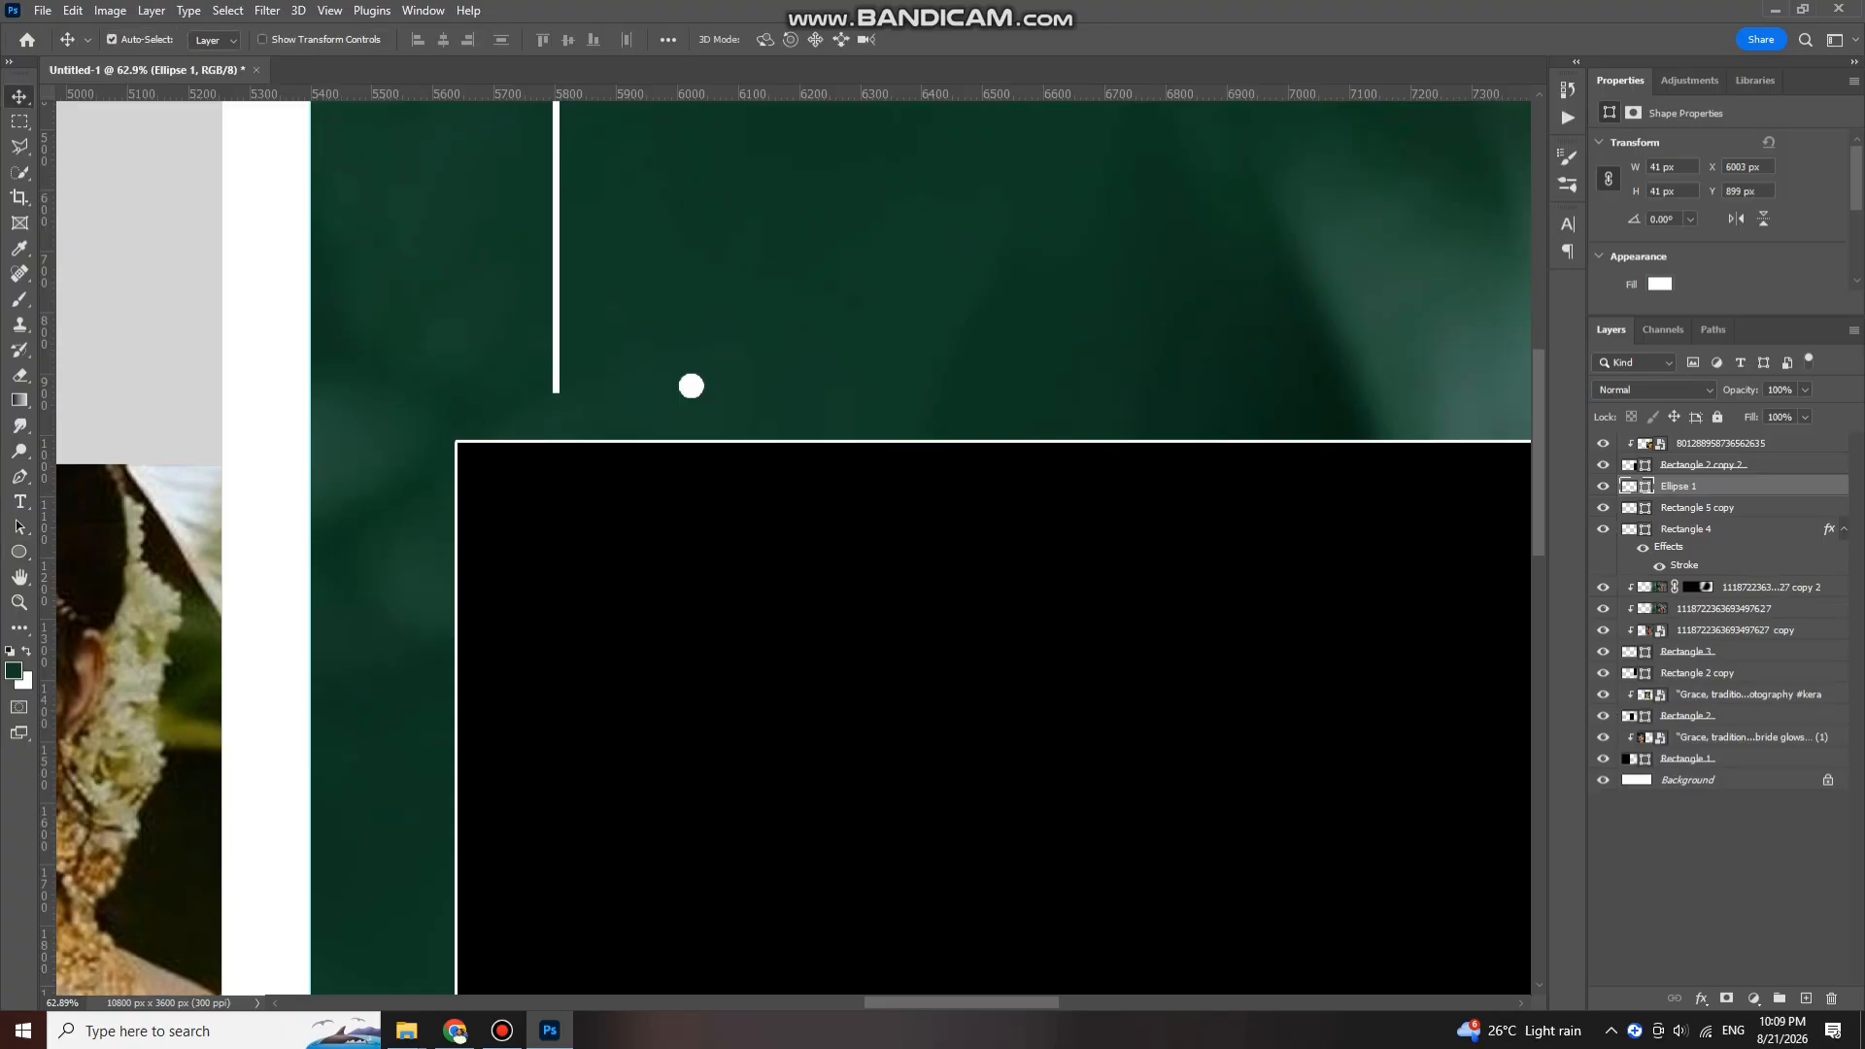
left_click_drag(690, 385, 558, 398)
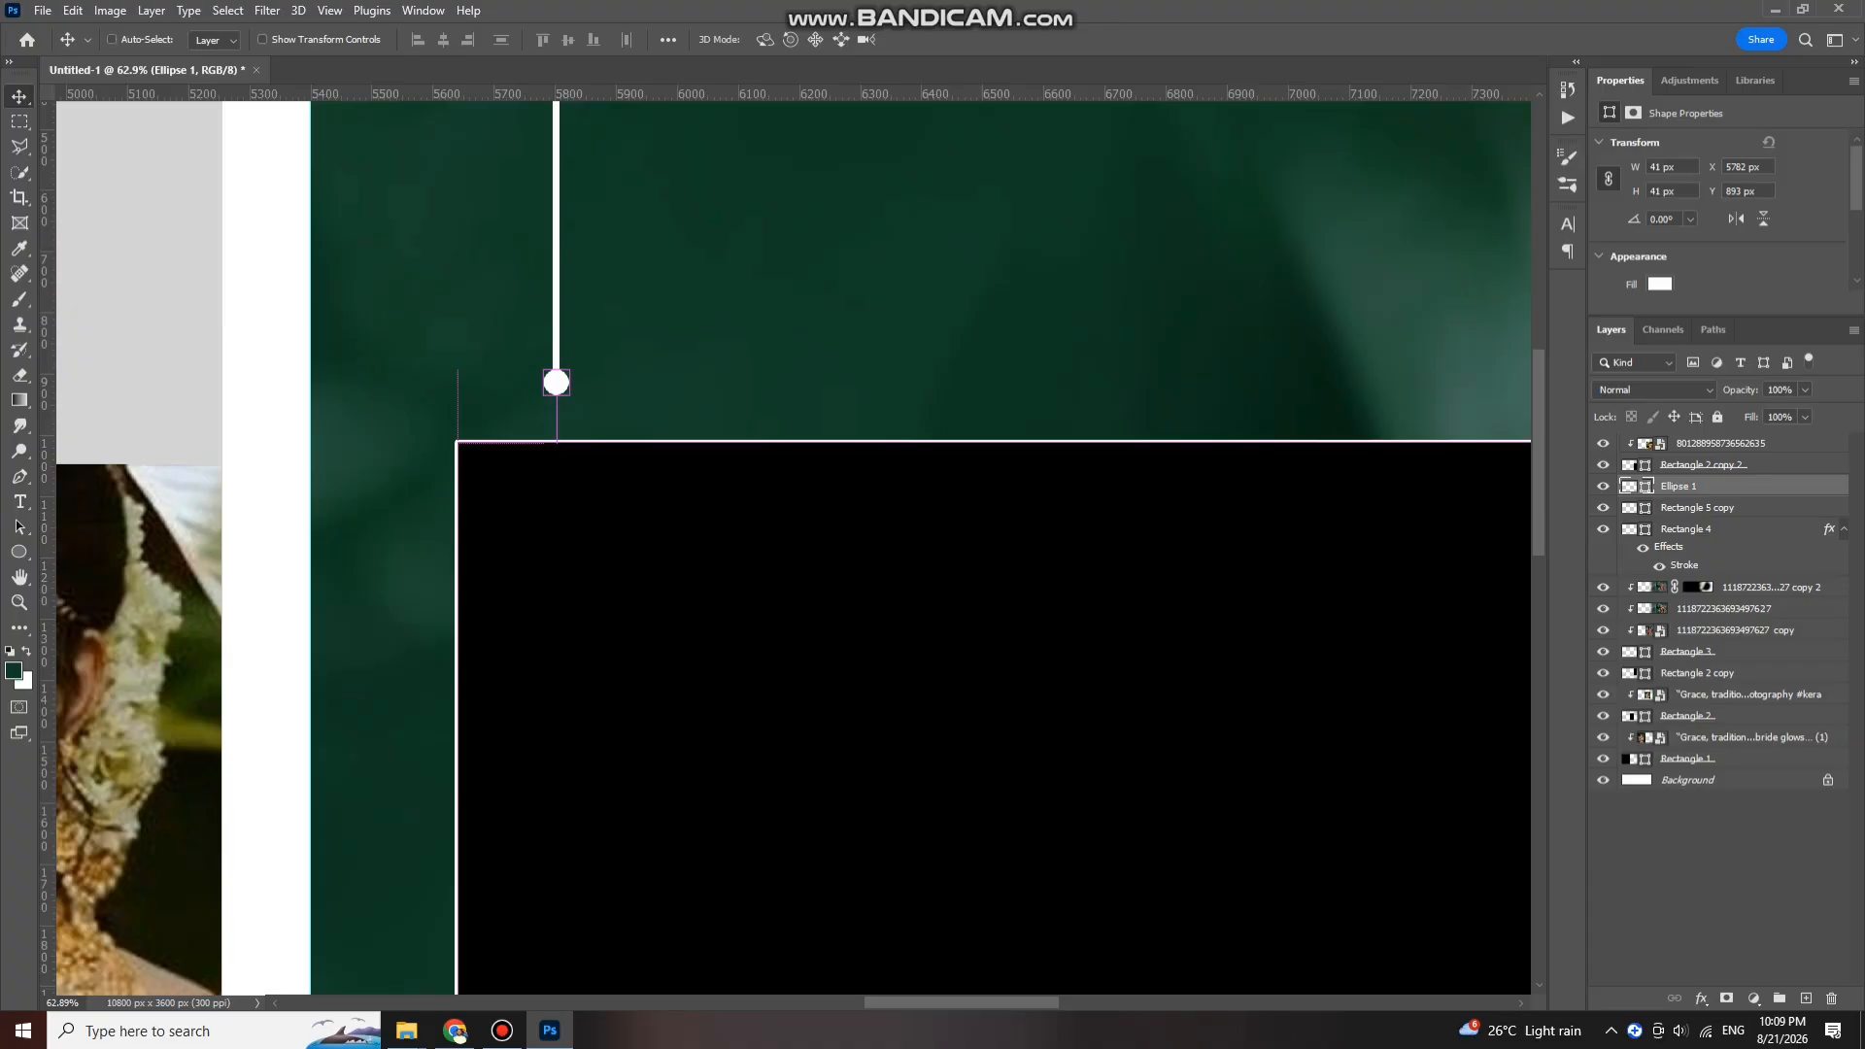
Step: Duplicate the dot just beneath itself, then copy the pair of dots to the upper end of the line below the frame
key("alt+Down")
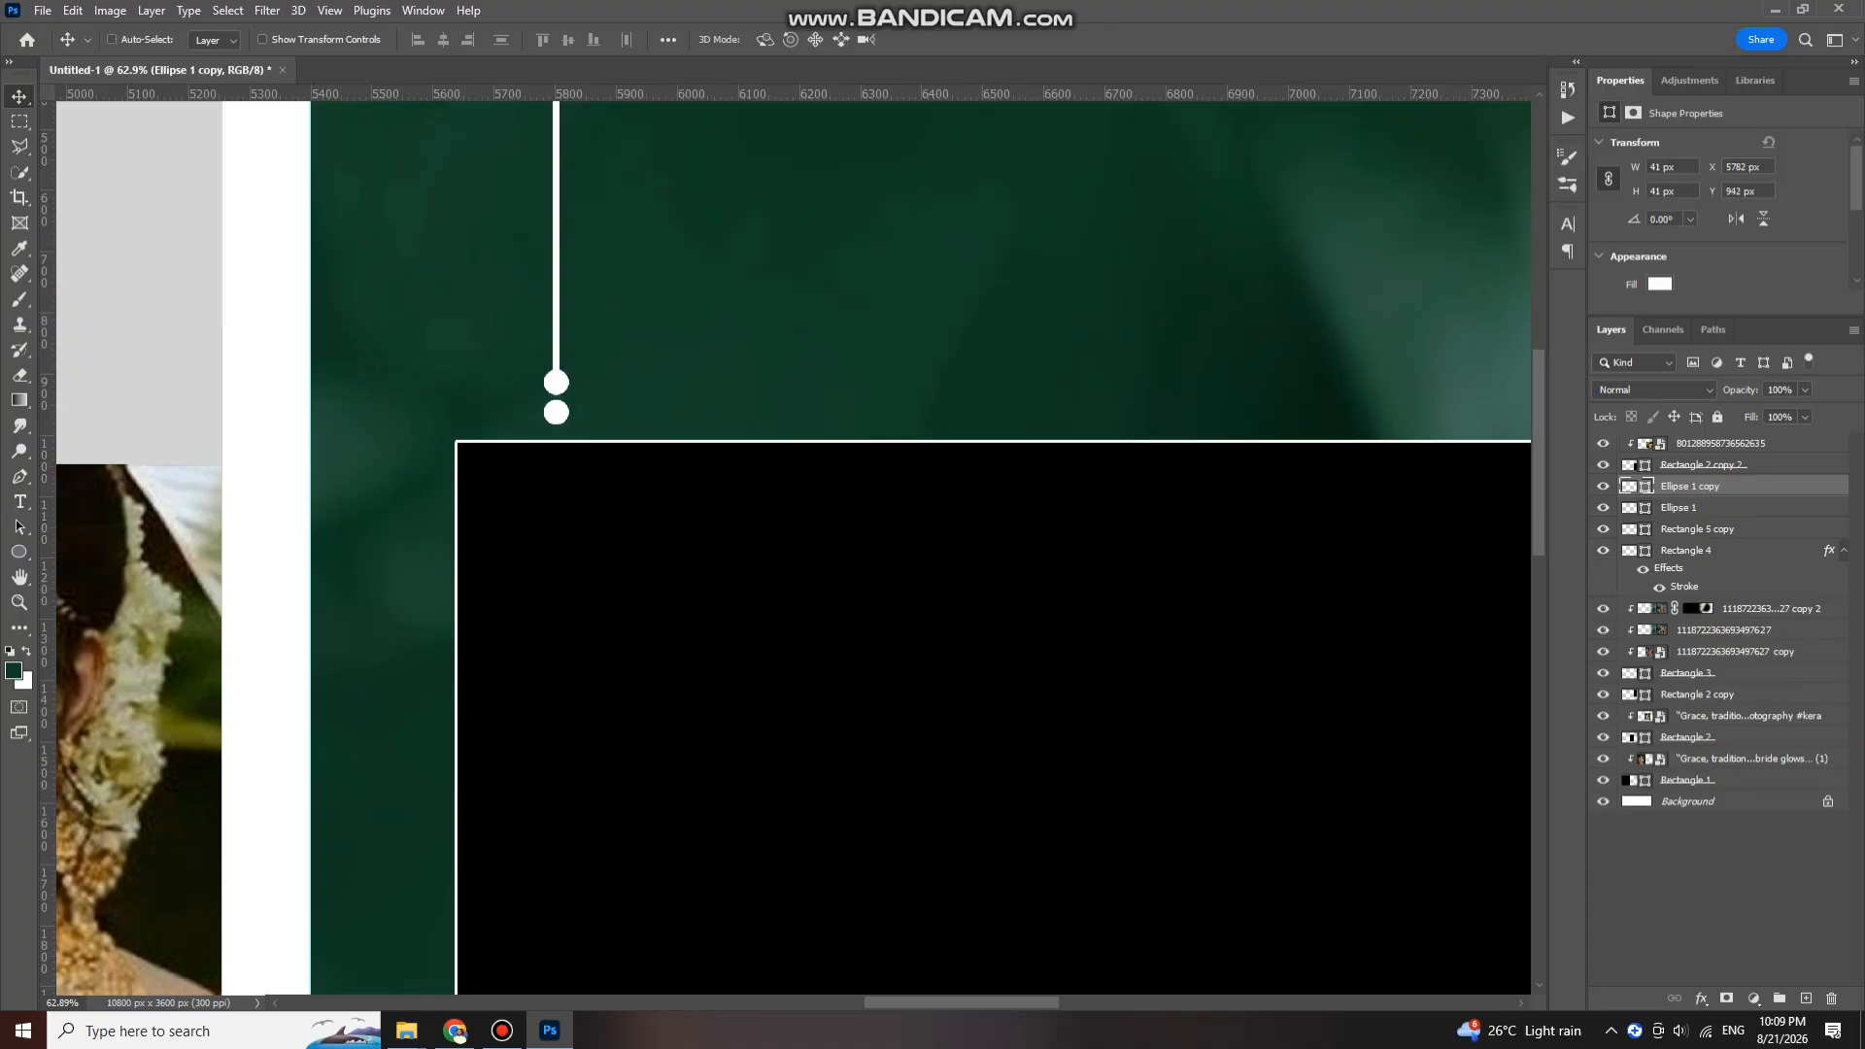
left_click(1678, 508, "shift")
scroll(711, 544, "down", 6)
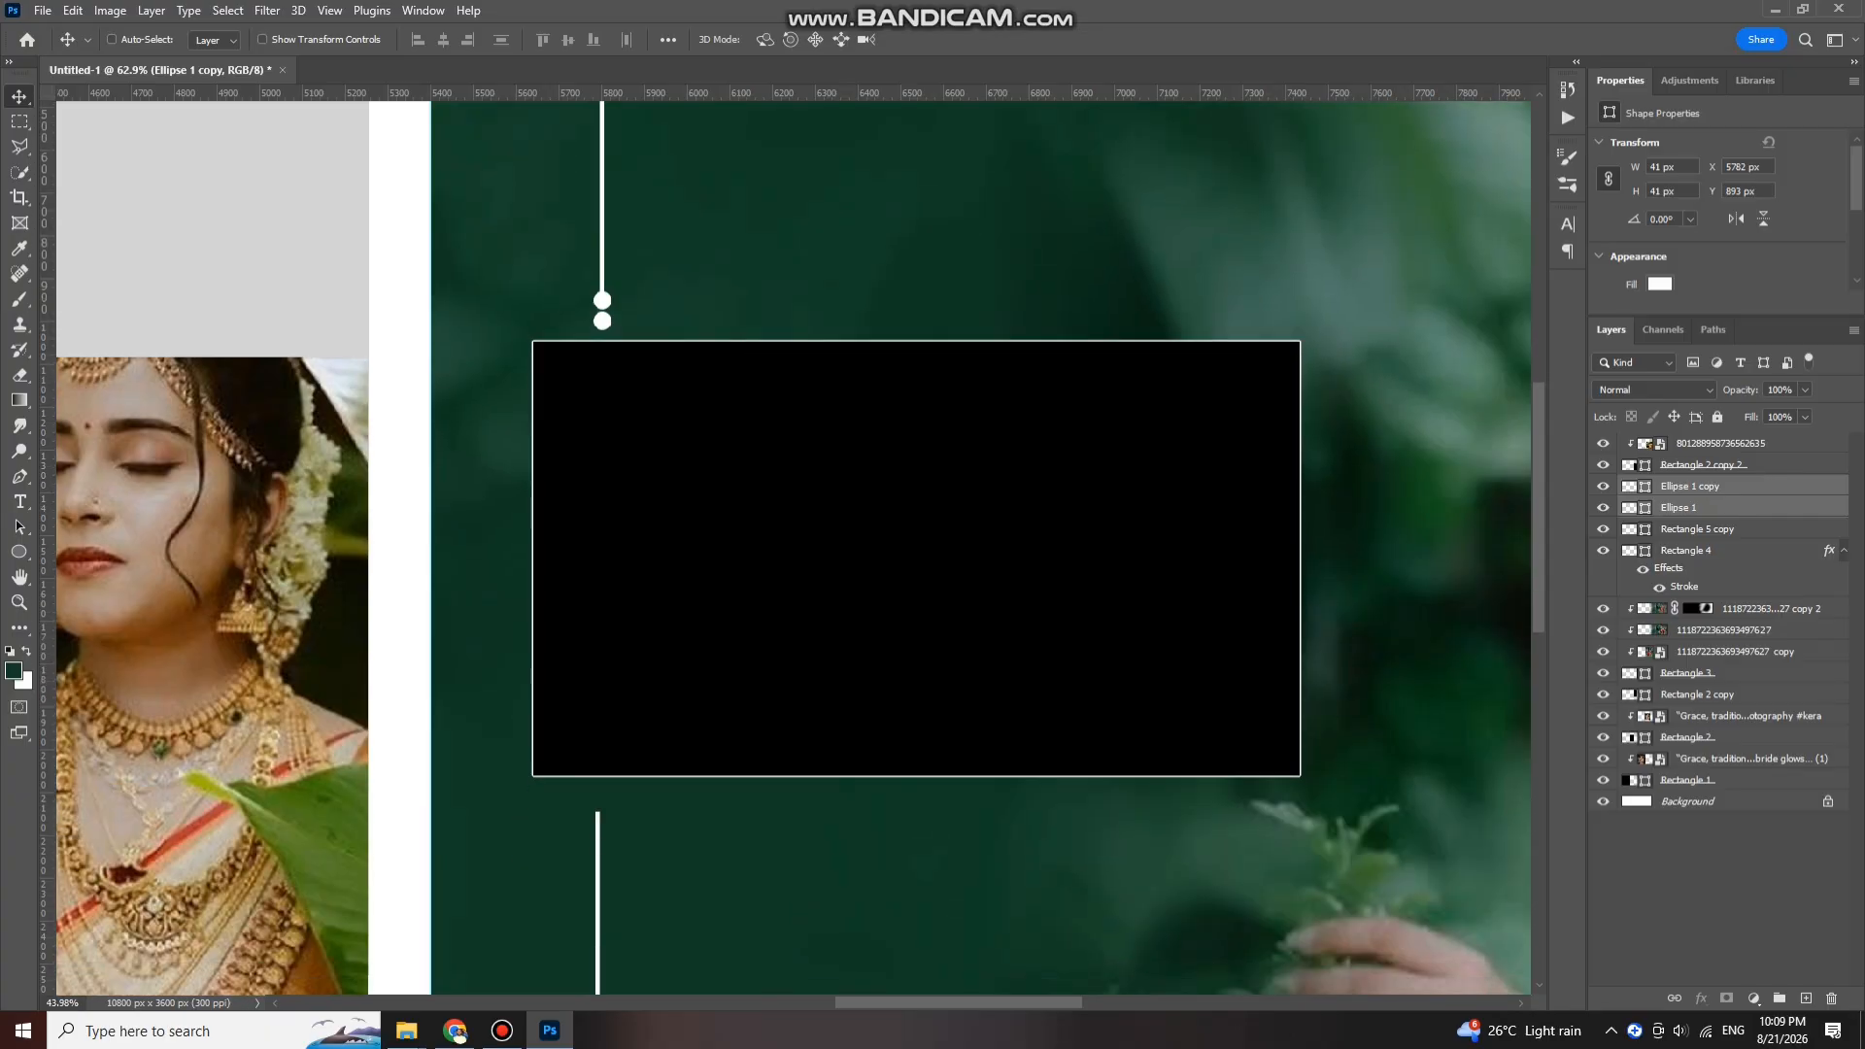
scroll(792, 548, "down", 1)
left_click_drag(602, 282, 601, 779)
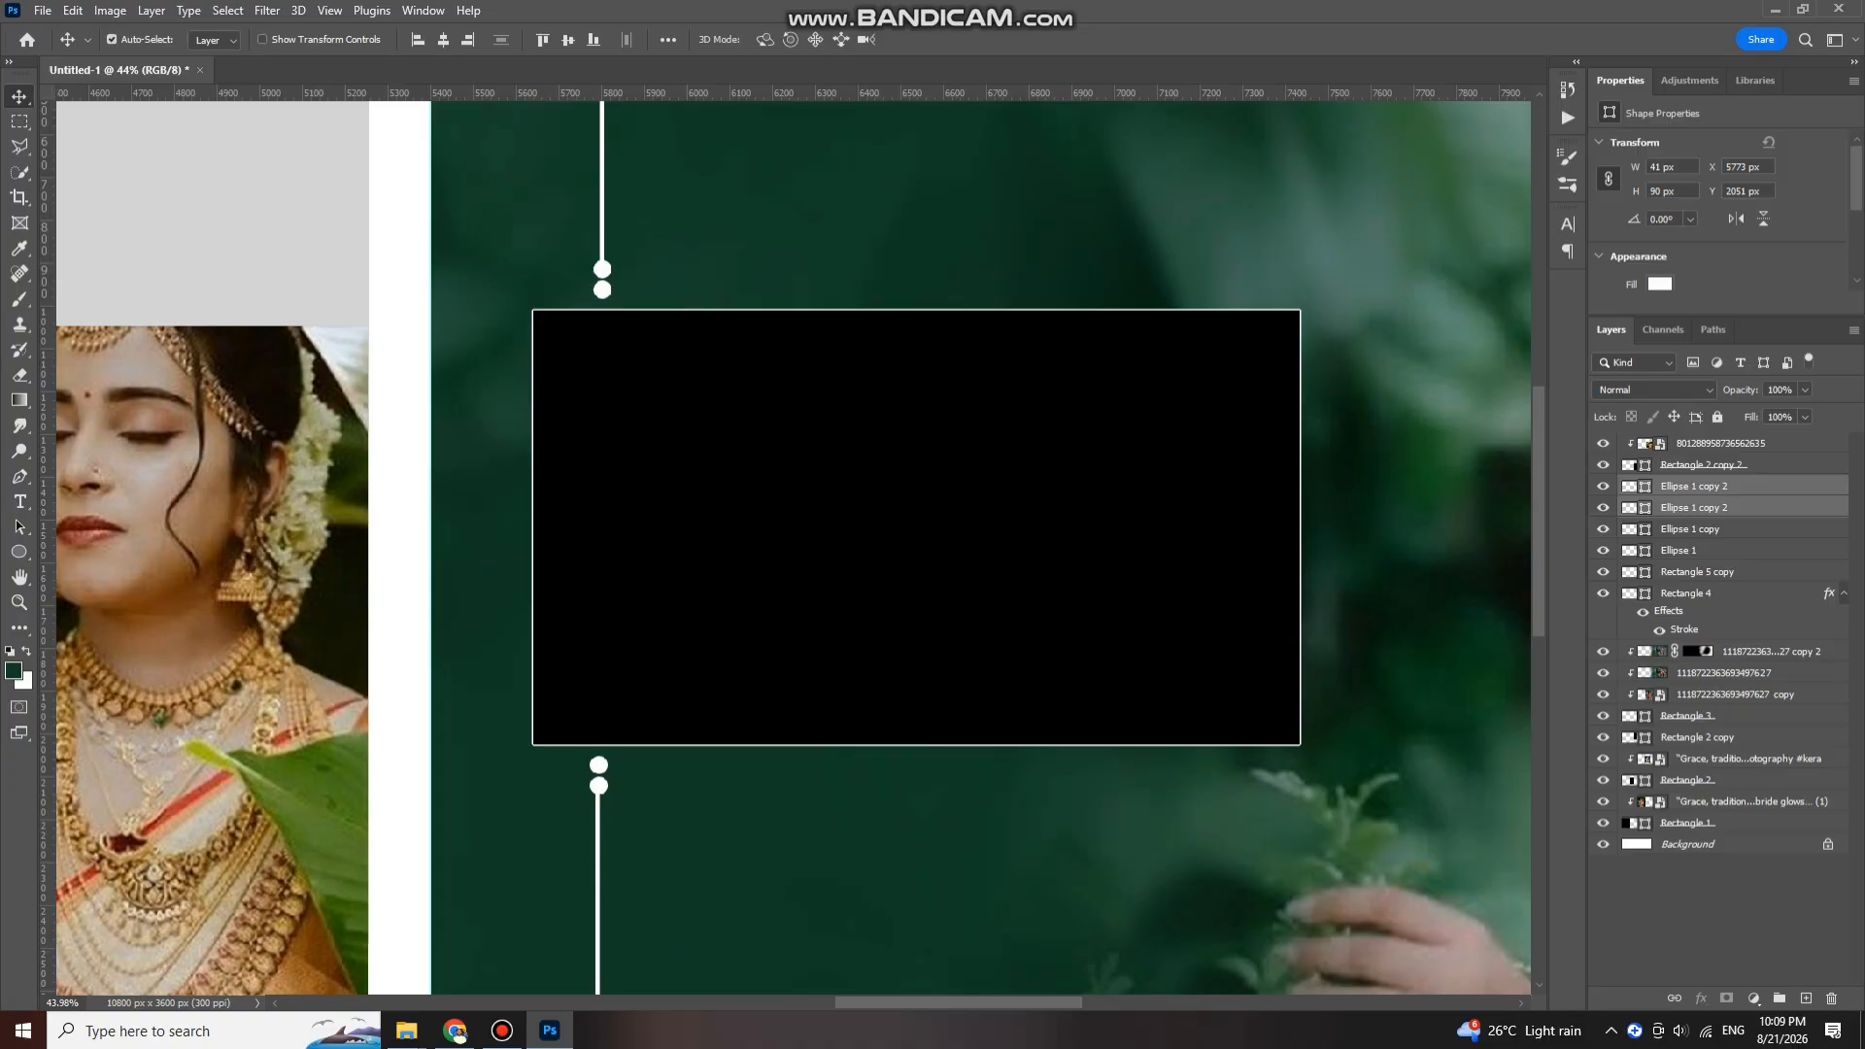
Step: Nudge the black frame slightly to the left, toward the centre guide
scroll(588, 598, "down", 8)
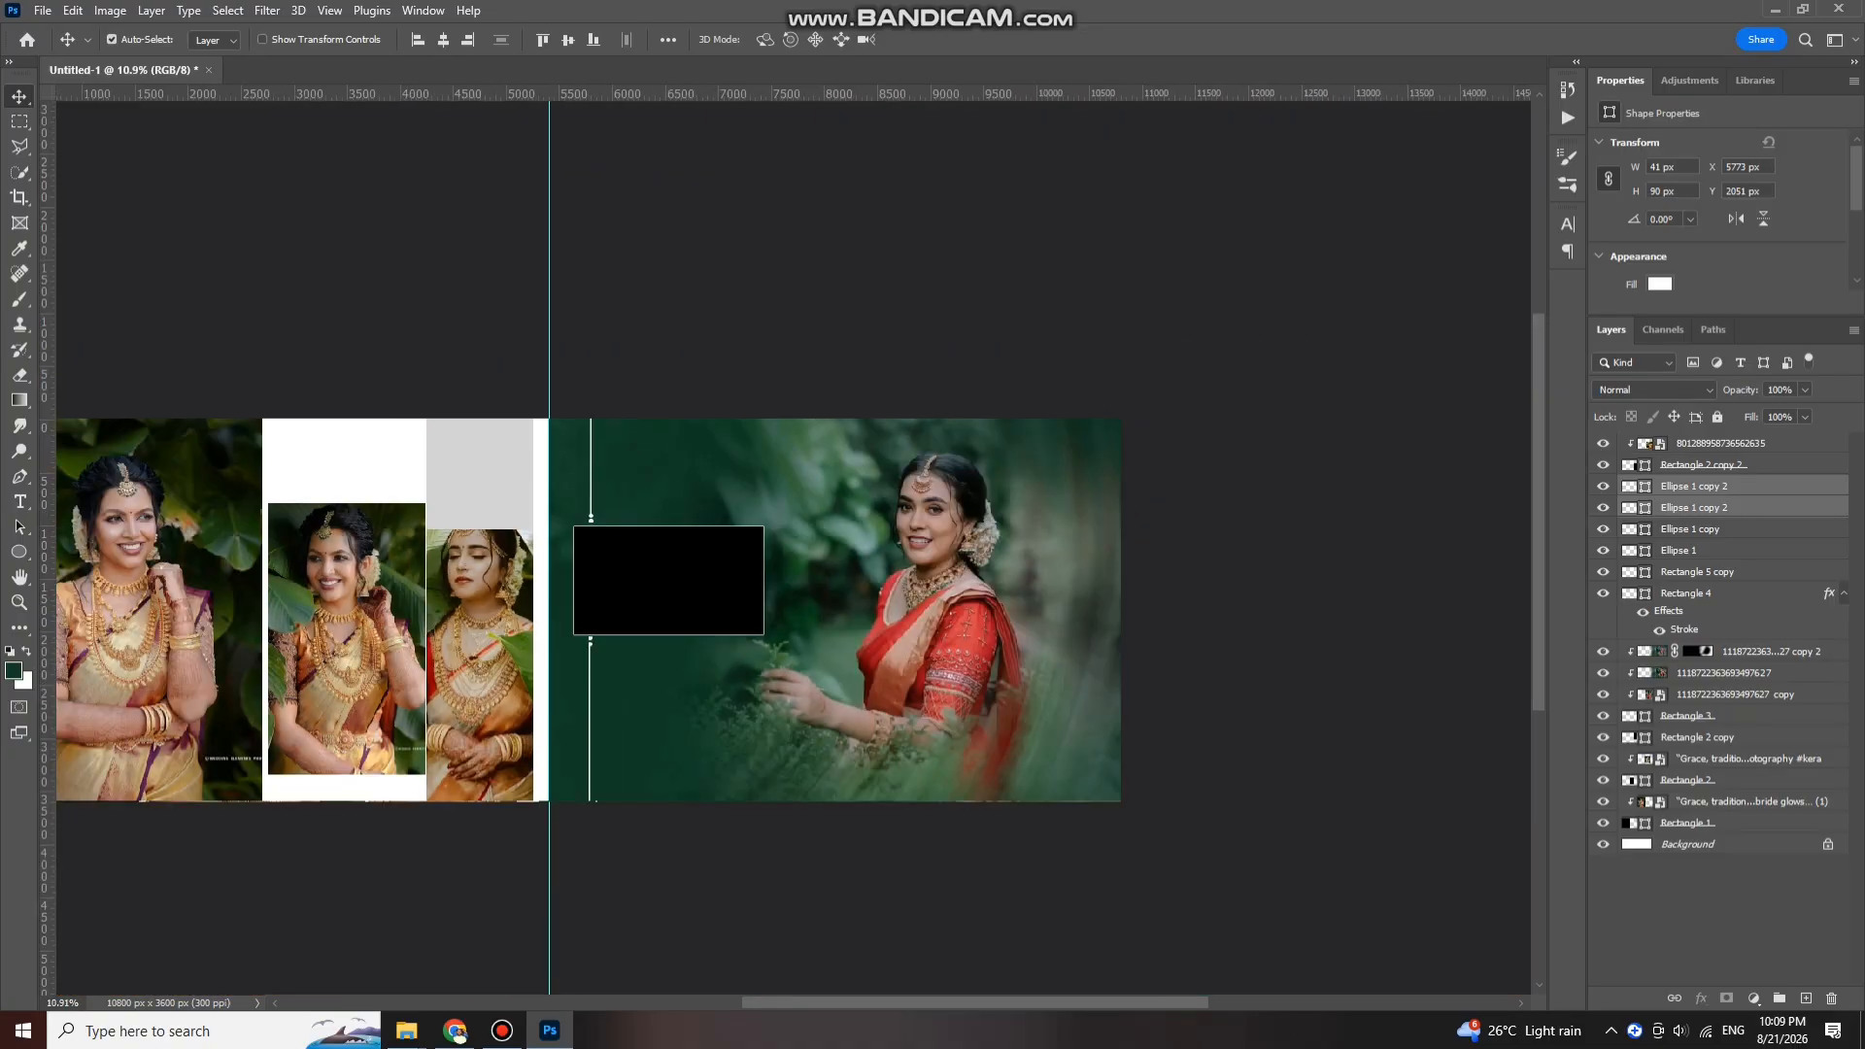
scroll(723, 619, "up", 4)
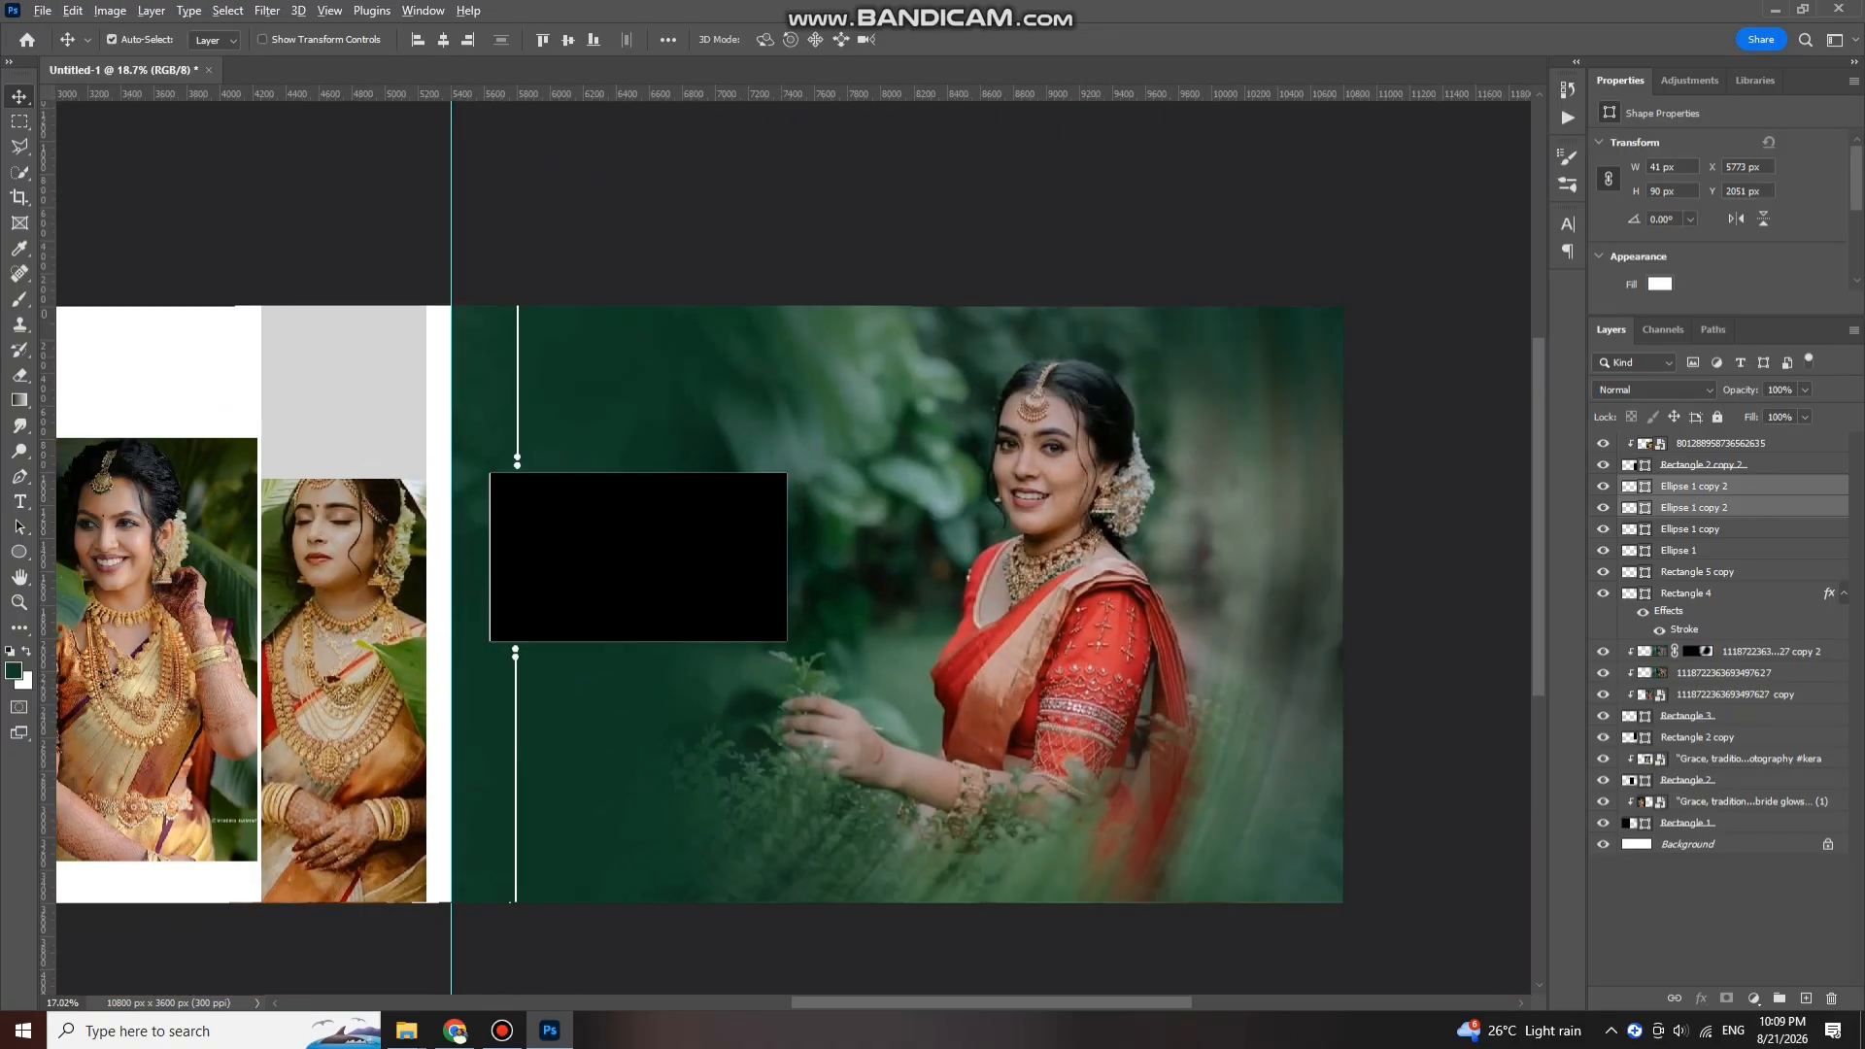
scroll(621, 582, "right", 1)
left_click(602, 564)
key("shift+Left")
key("shift+Left")
key("shift+Left")
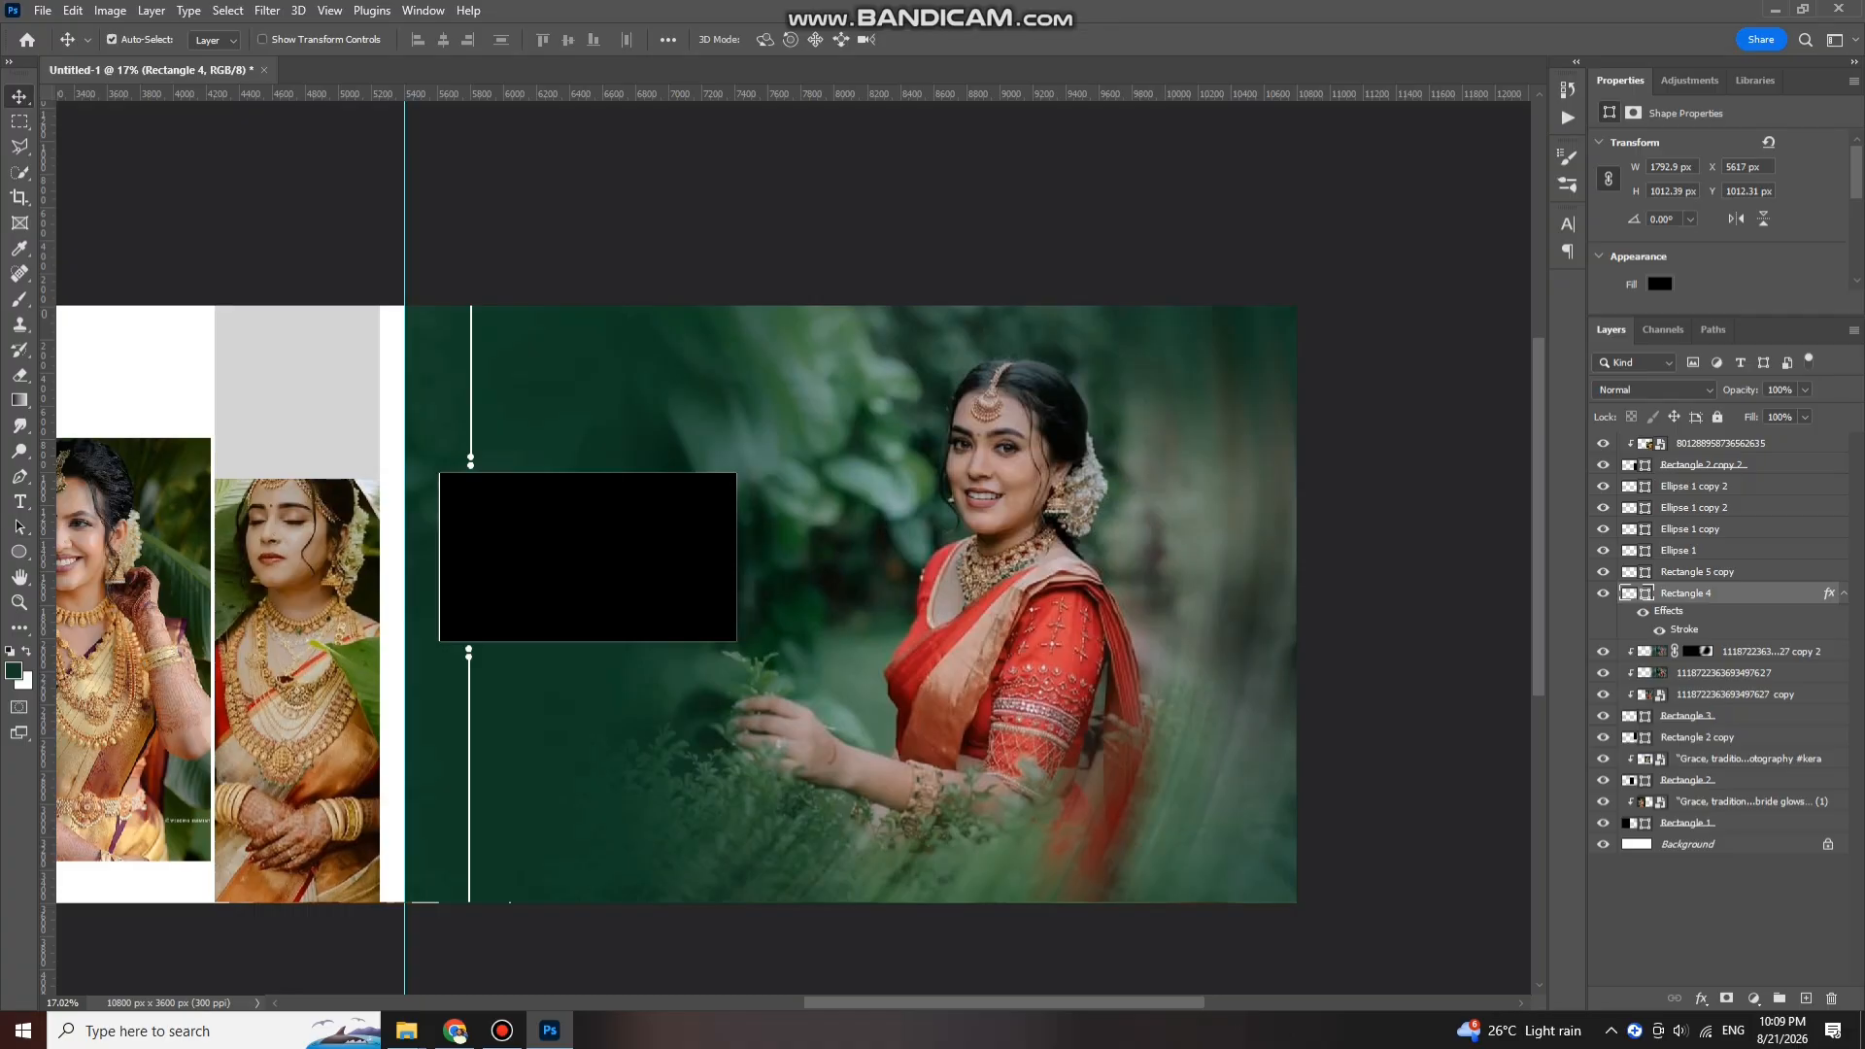
Step: Place the "download" photo from the Downloads folder above the black frame and clip it to the frame
mouse_move(406, 1029)
left_click(939, 951)
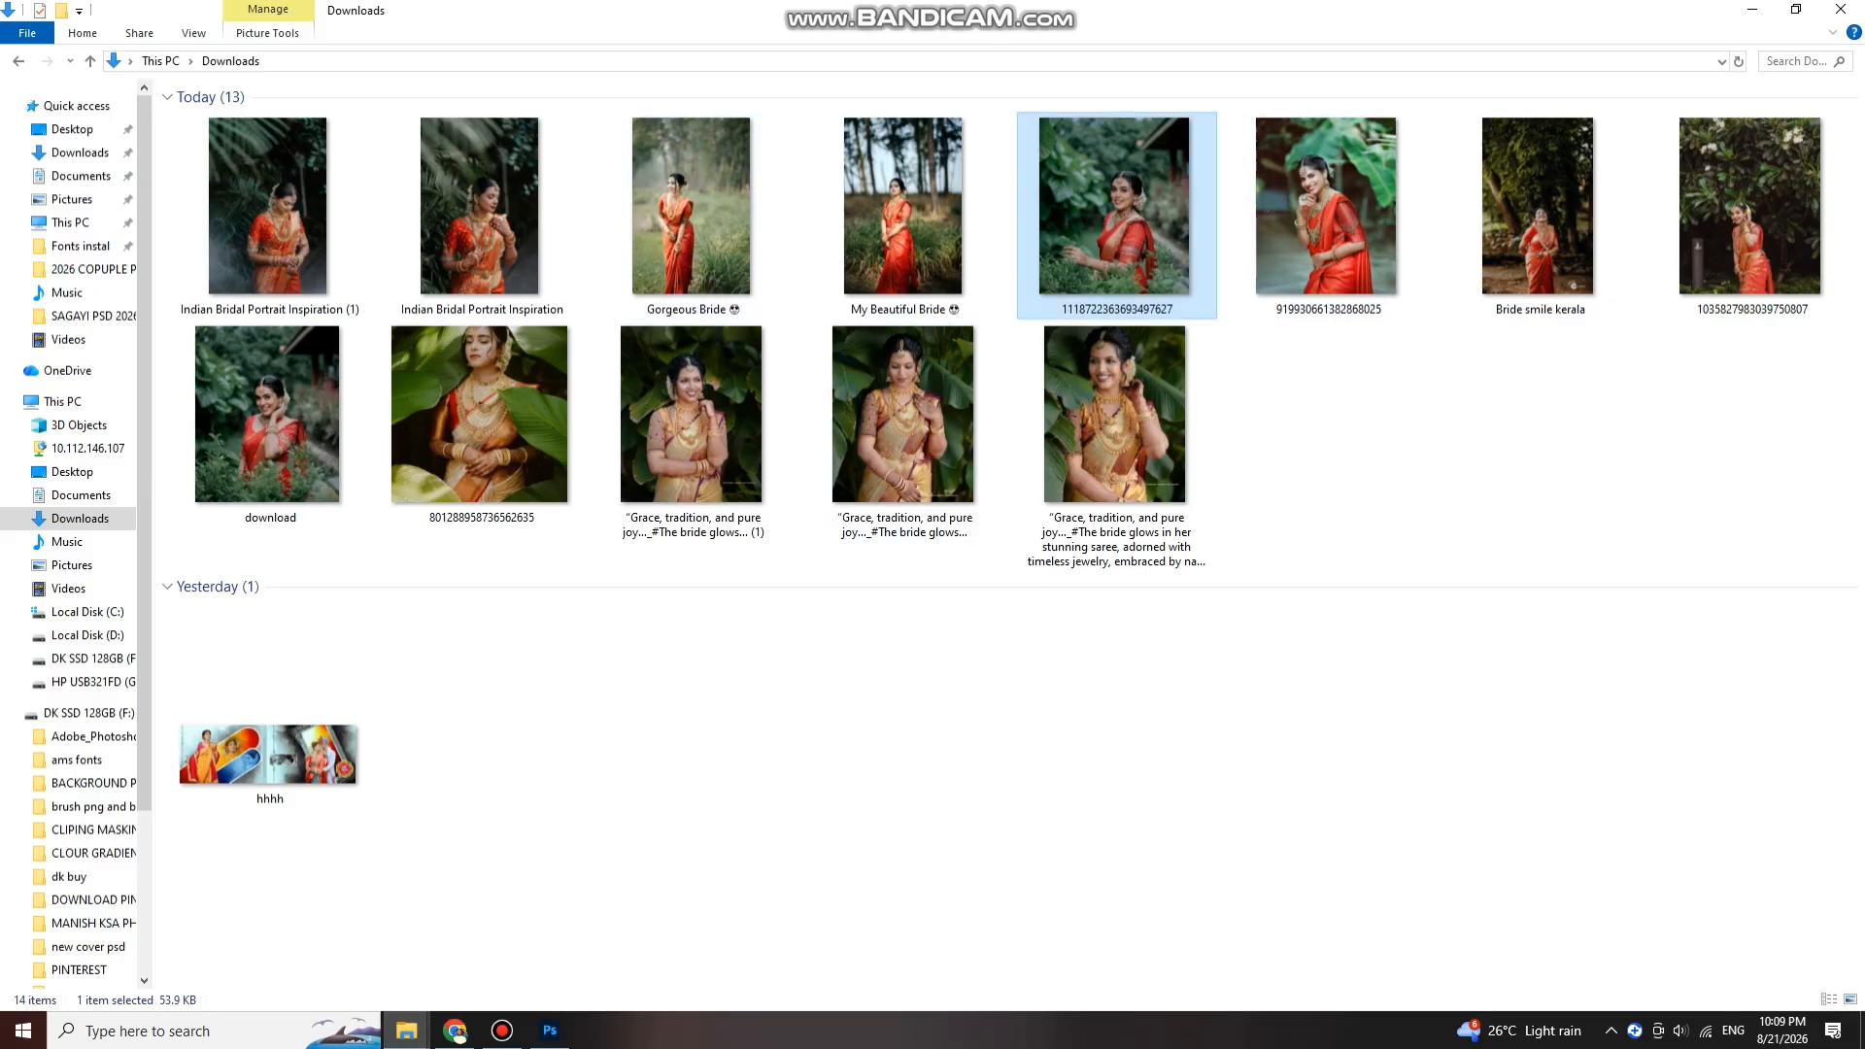
left_click_drag(1136, 175, 694, 508)
key("Return")
key("ctrl+alt+g")
Step: Shift the clipped photo down and to the right so the bride sits at the frame's right side
key("ctrl+t")
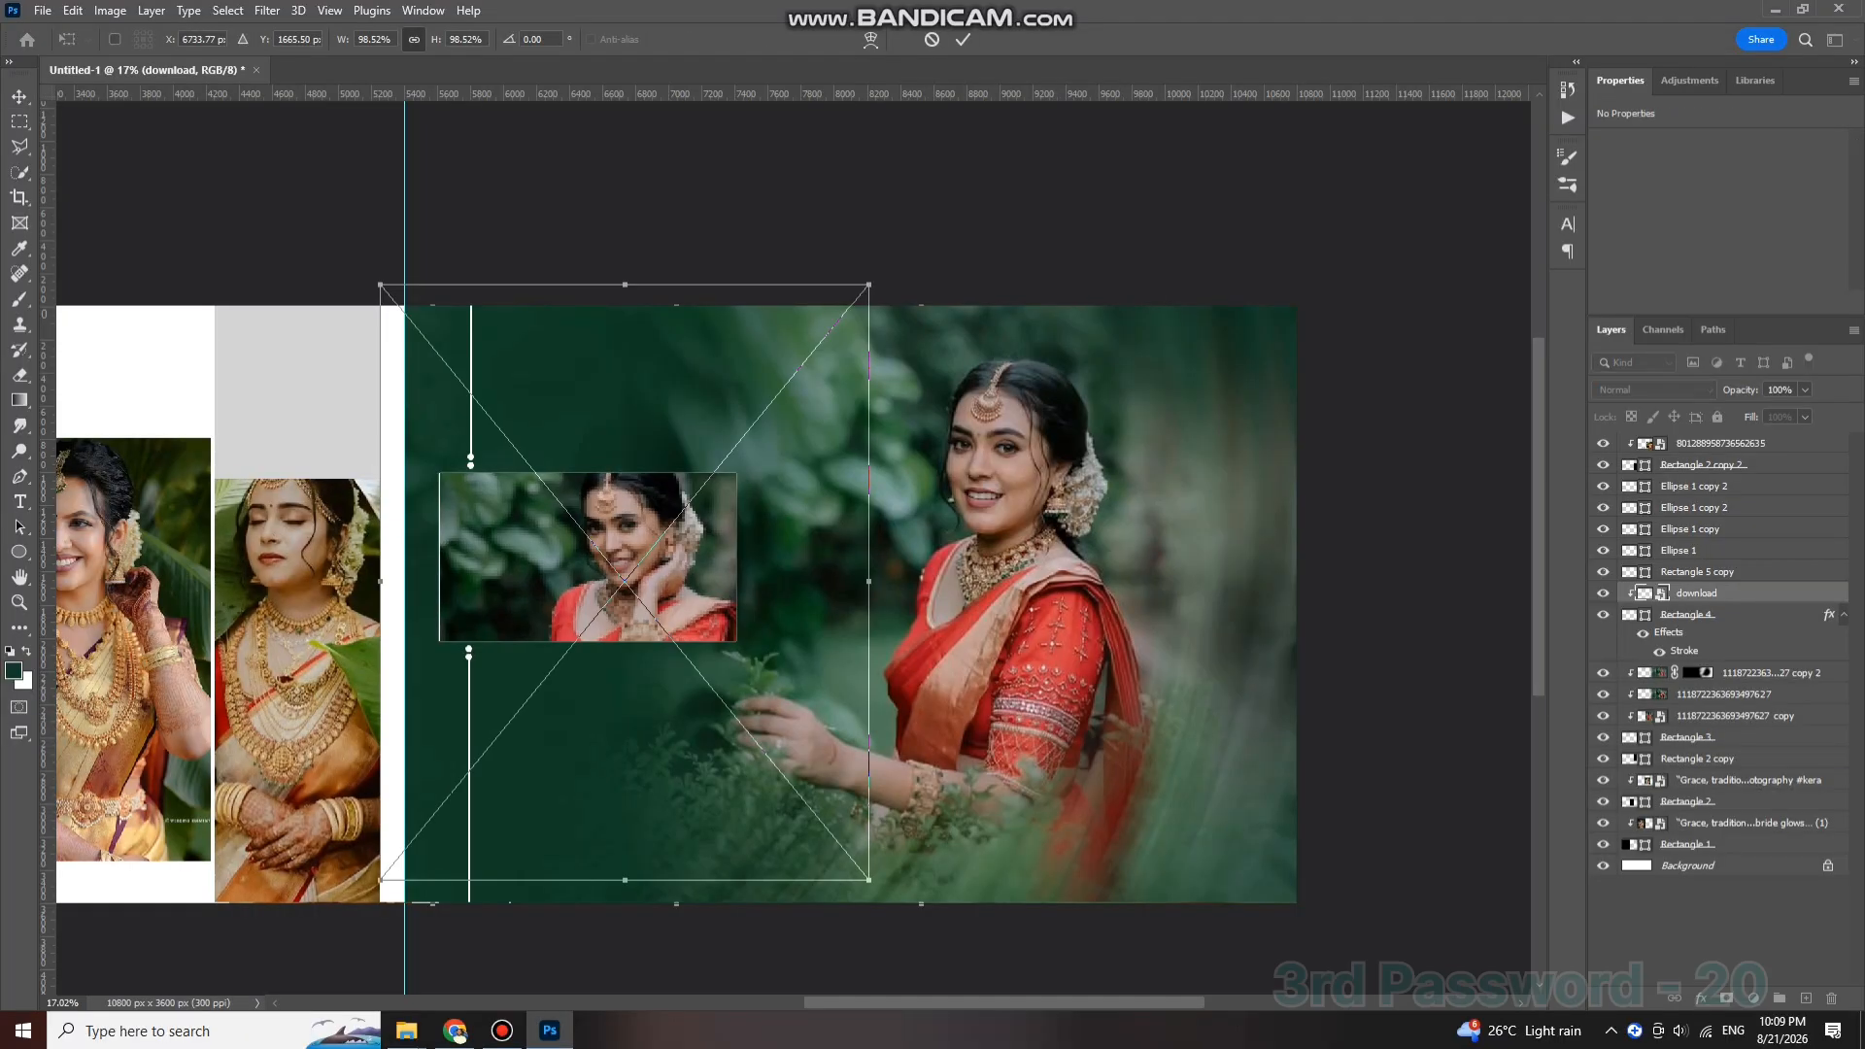
left_click_drag(653, 505, 697, 546)
key("Return")
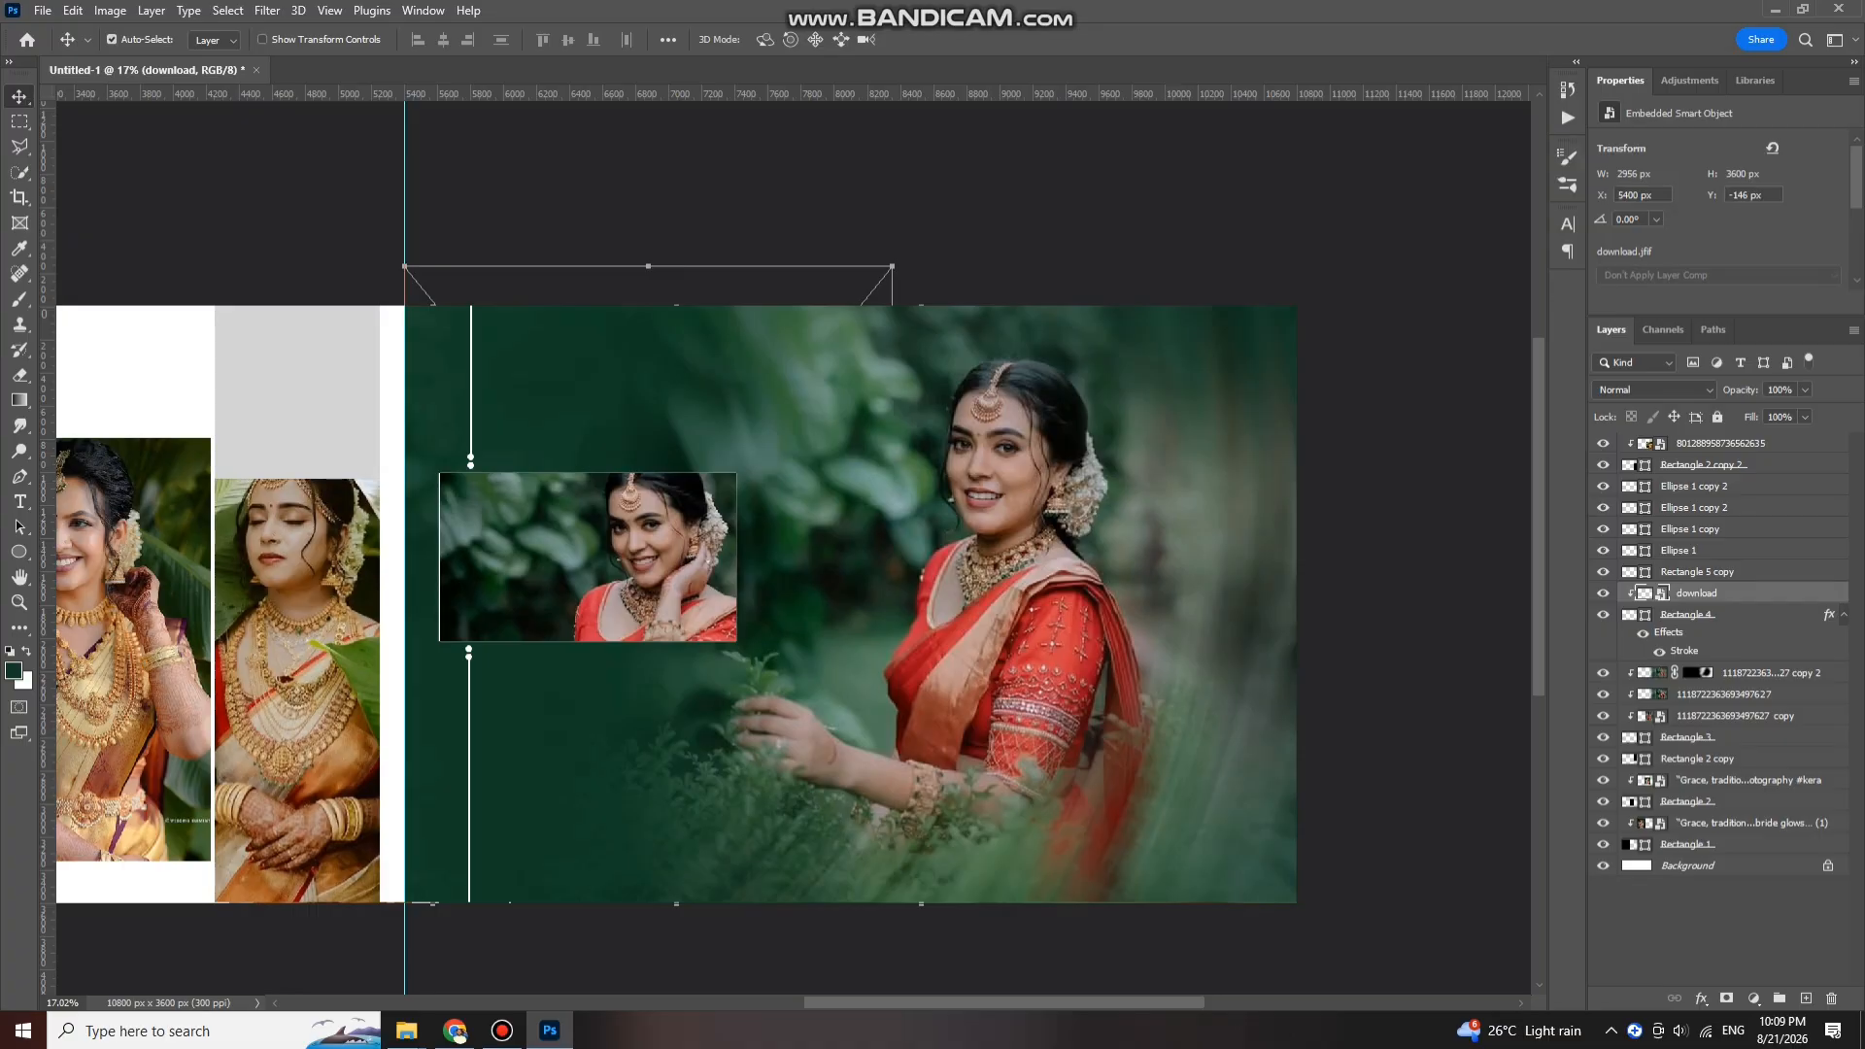
Step: Rasterize the clipped "download" smart object
key("b")
left_click(698, 546)
key("Return")
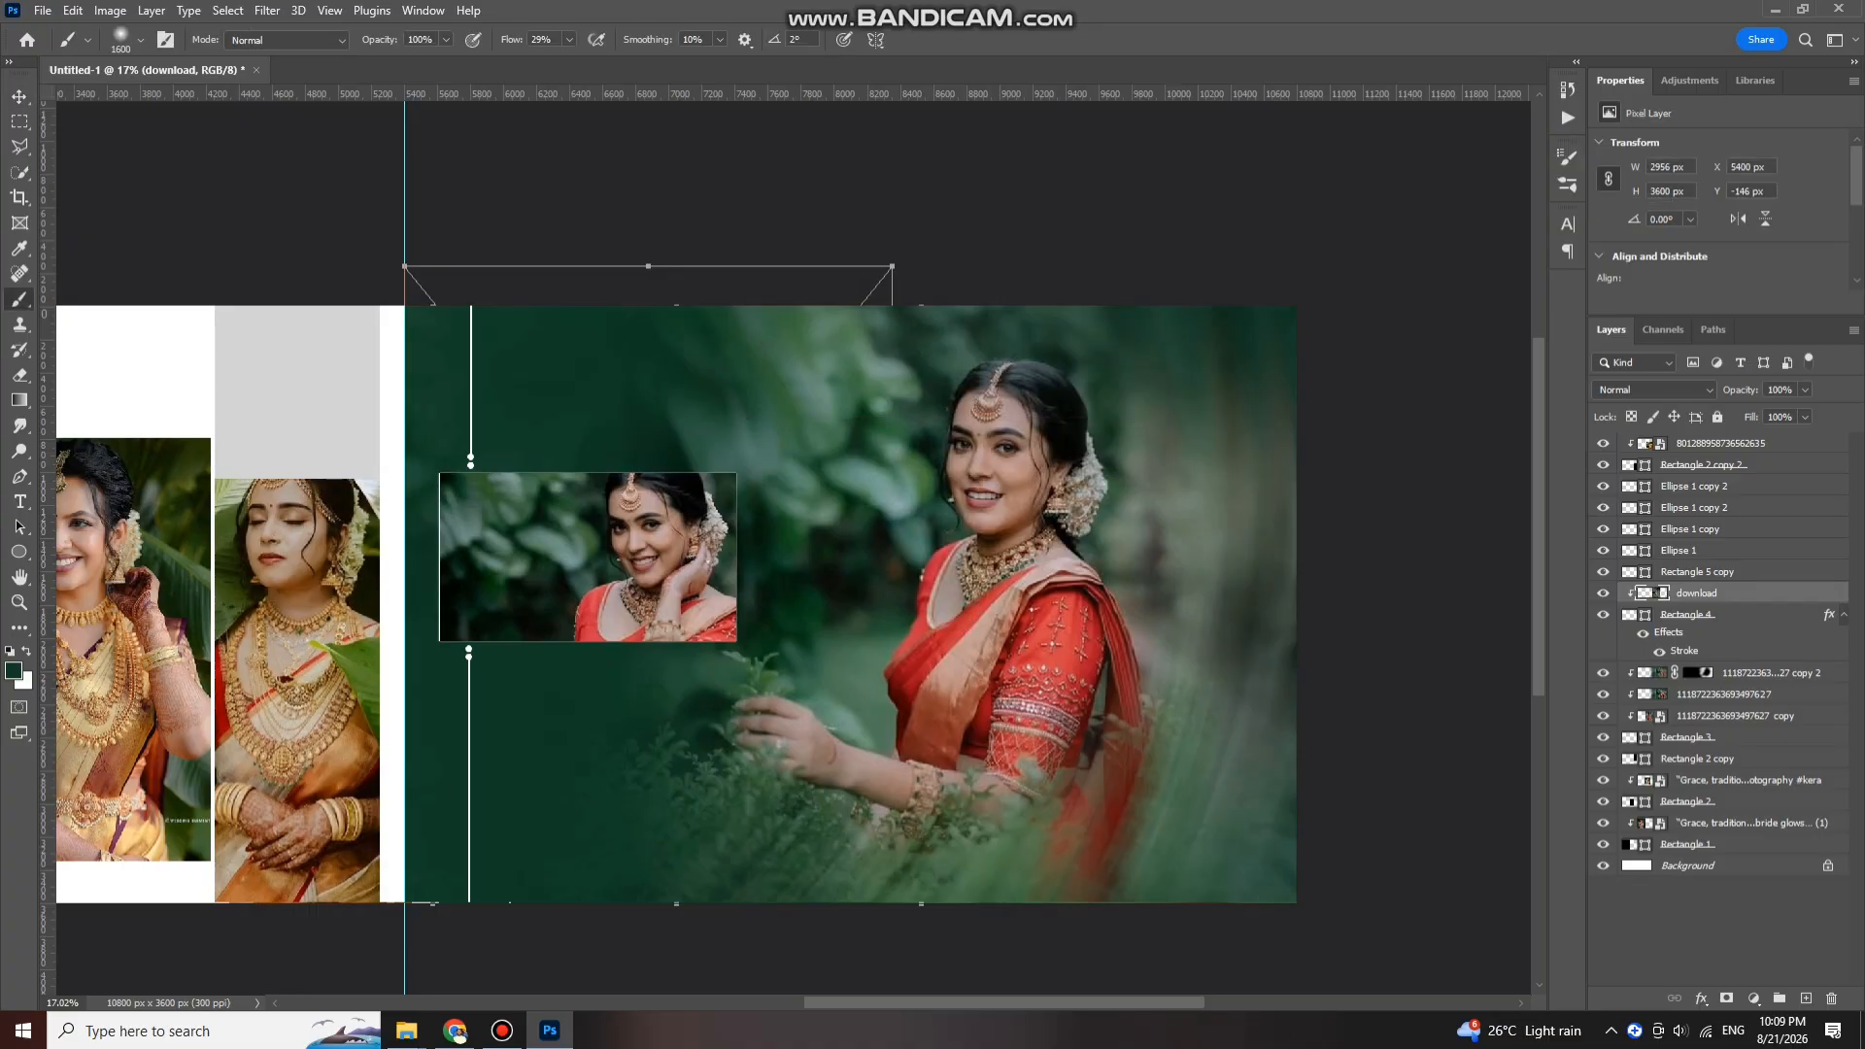
Step: Set the foreground colour to white (ffffff) and the brush flow to 100%
left_click(13, 670)
type("ffffff")
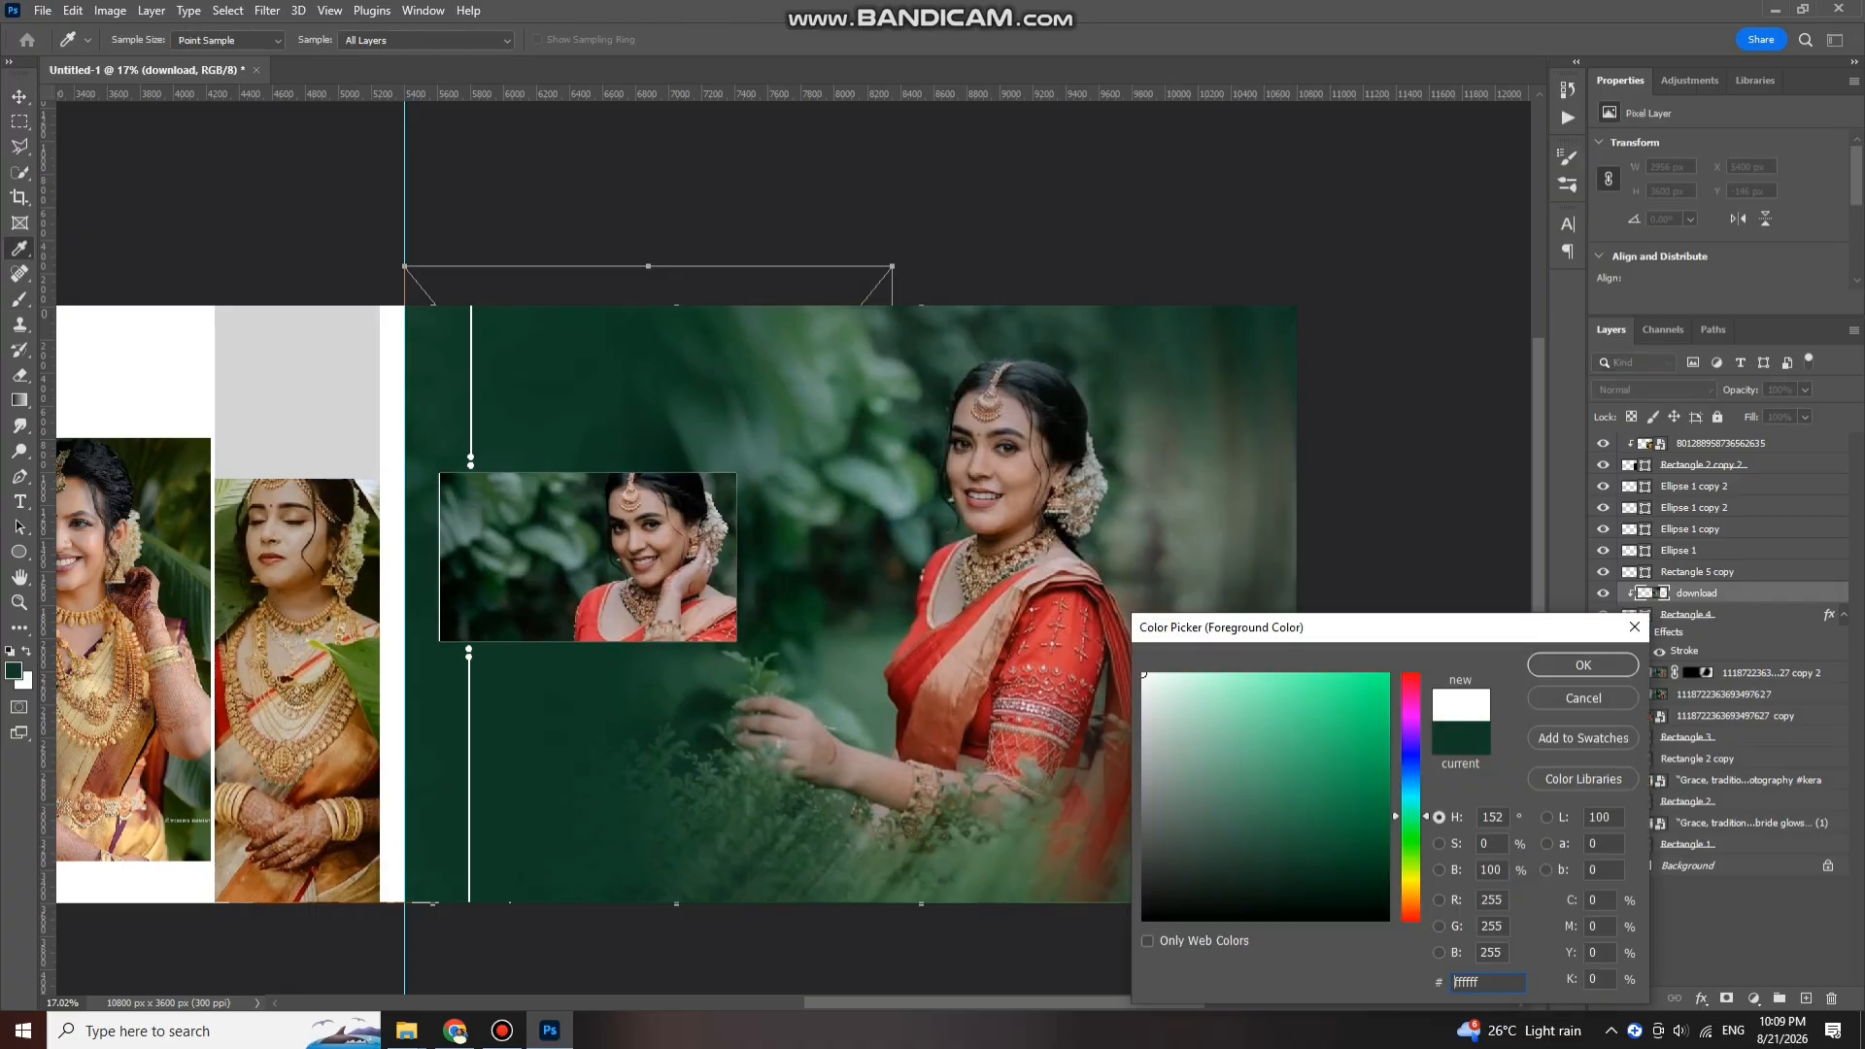
key("Return")
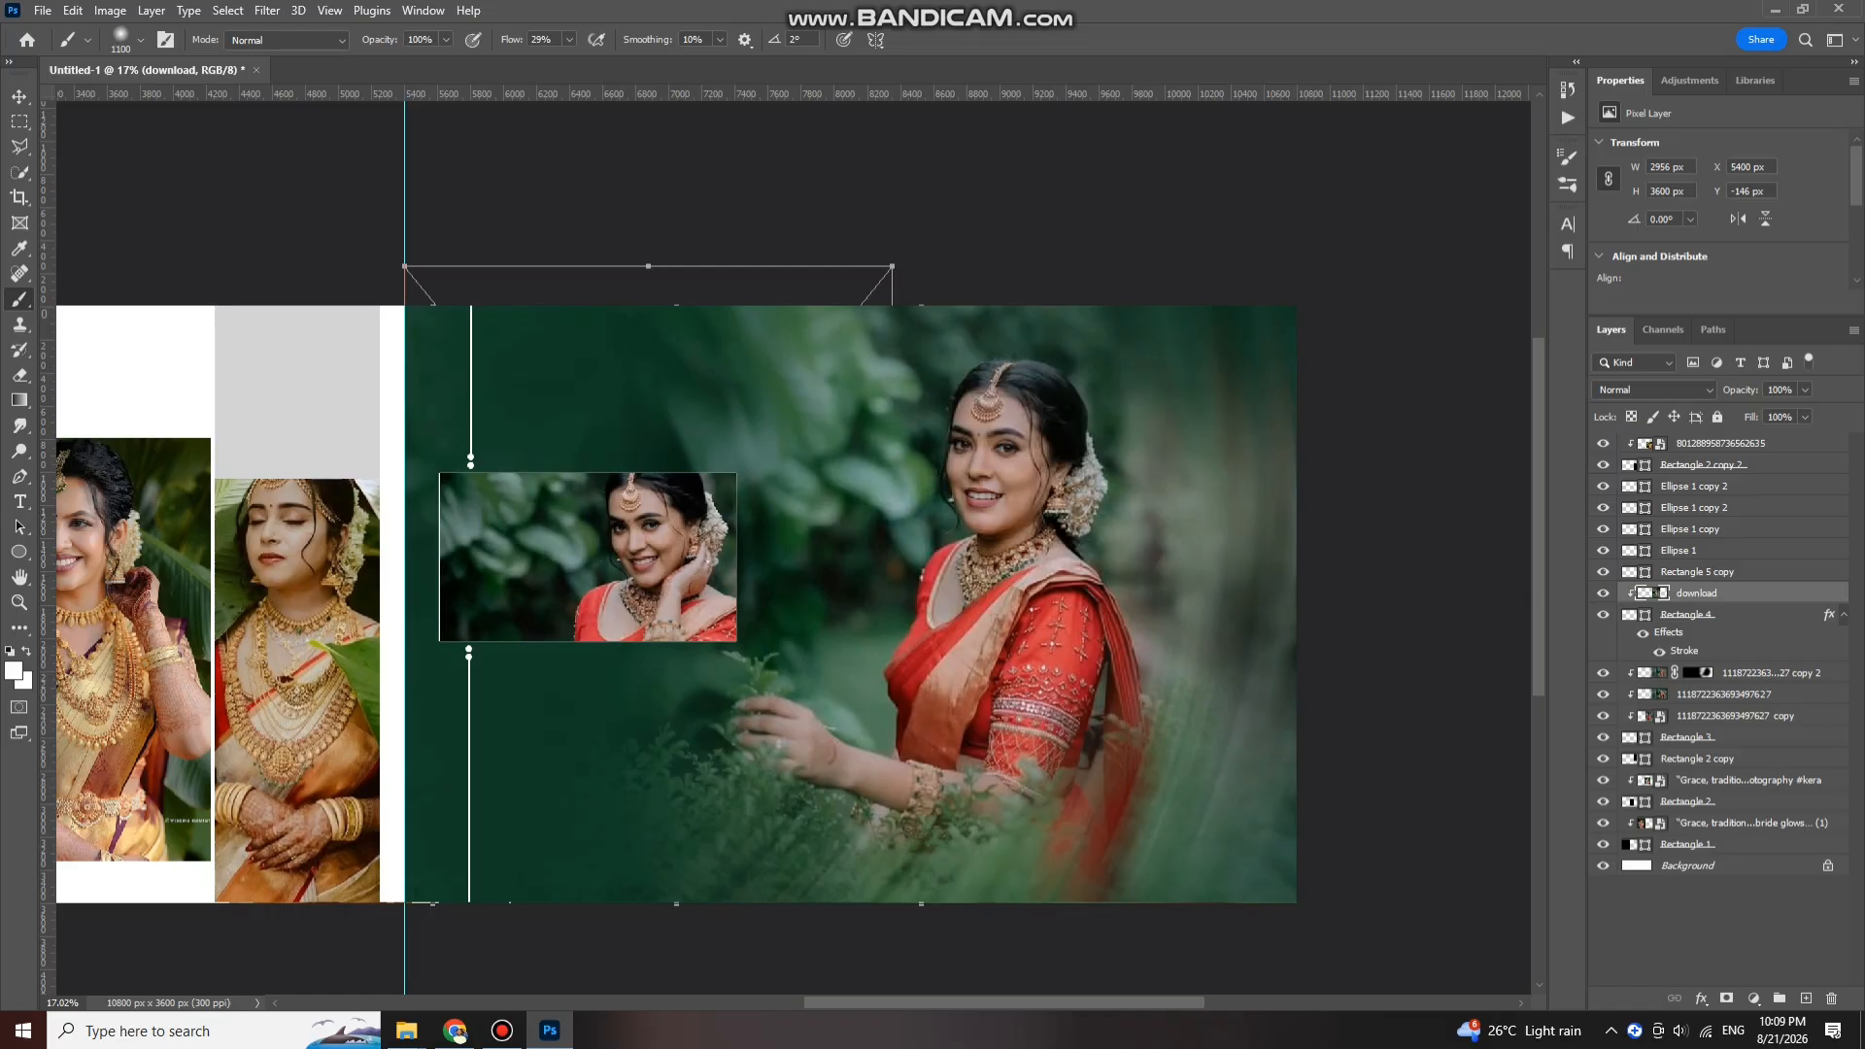
left_click_drag(569, 40, 636, 60)
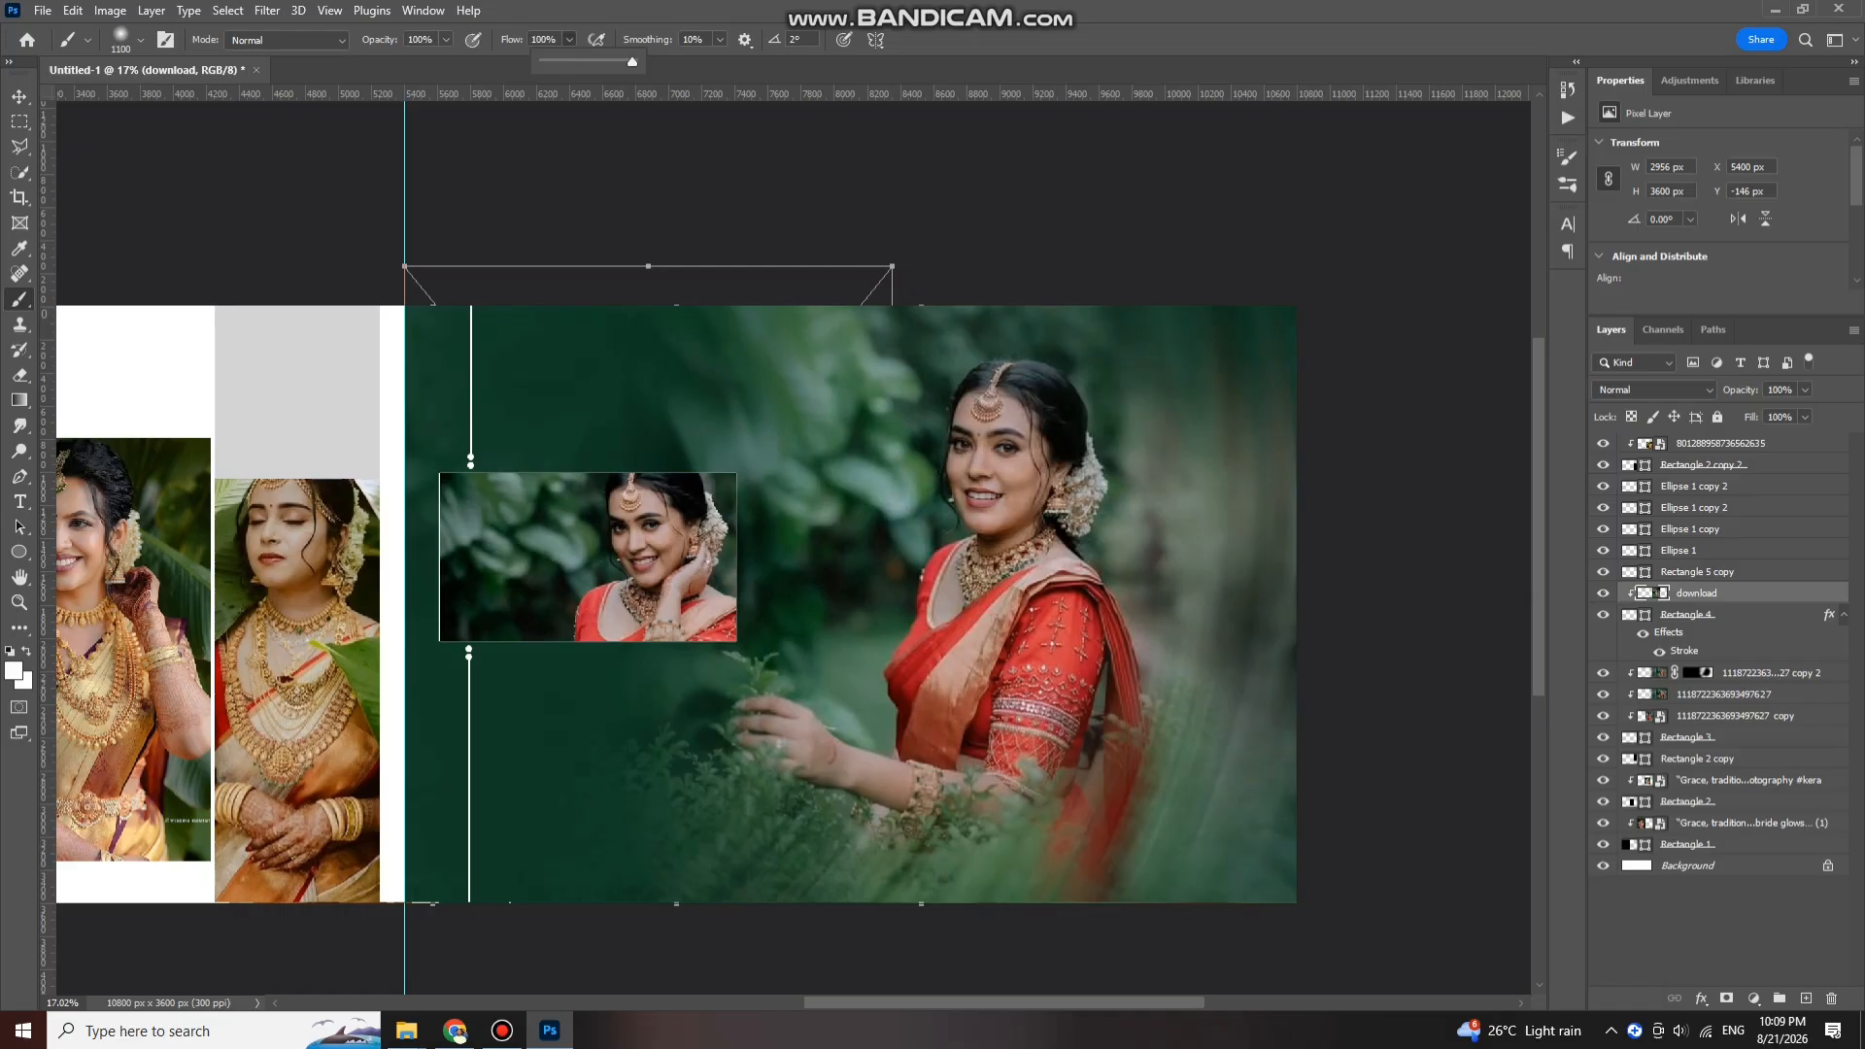
Step: Paint a soft white glow about 1300 px wide at the frame's upper-left corner on a new layer and clip it to the frame
left_click(1806, 997)
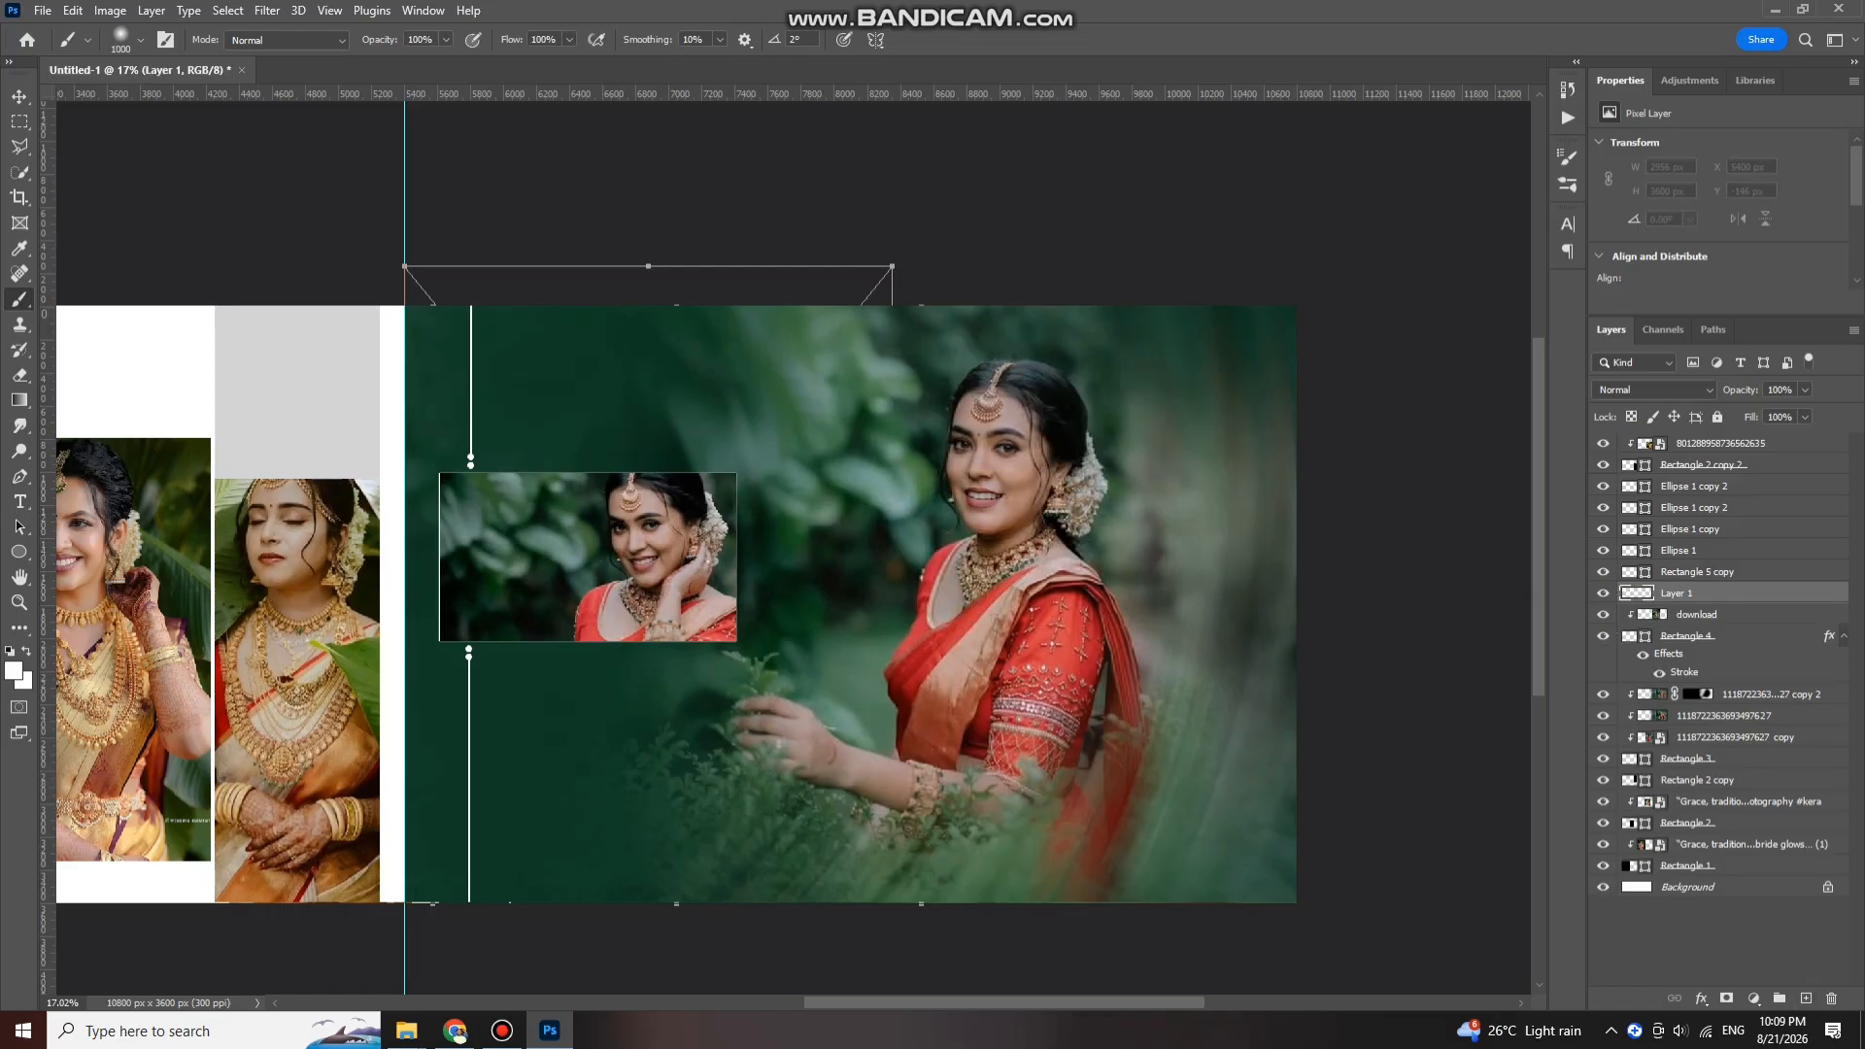
left_click(463, 500)
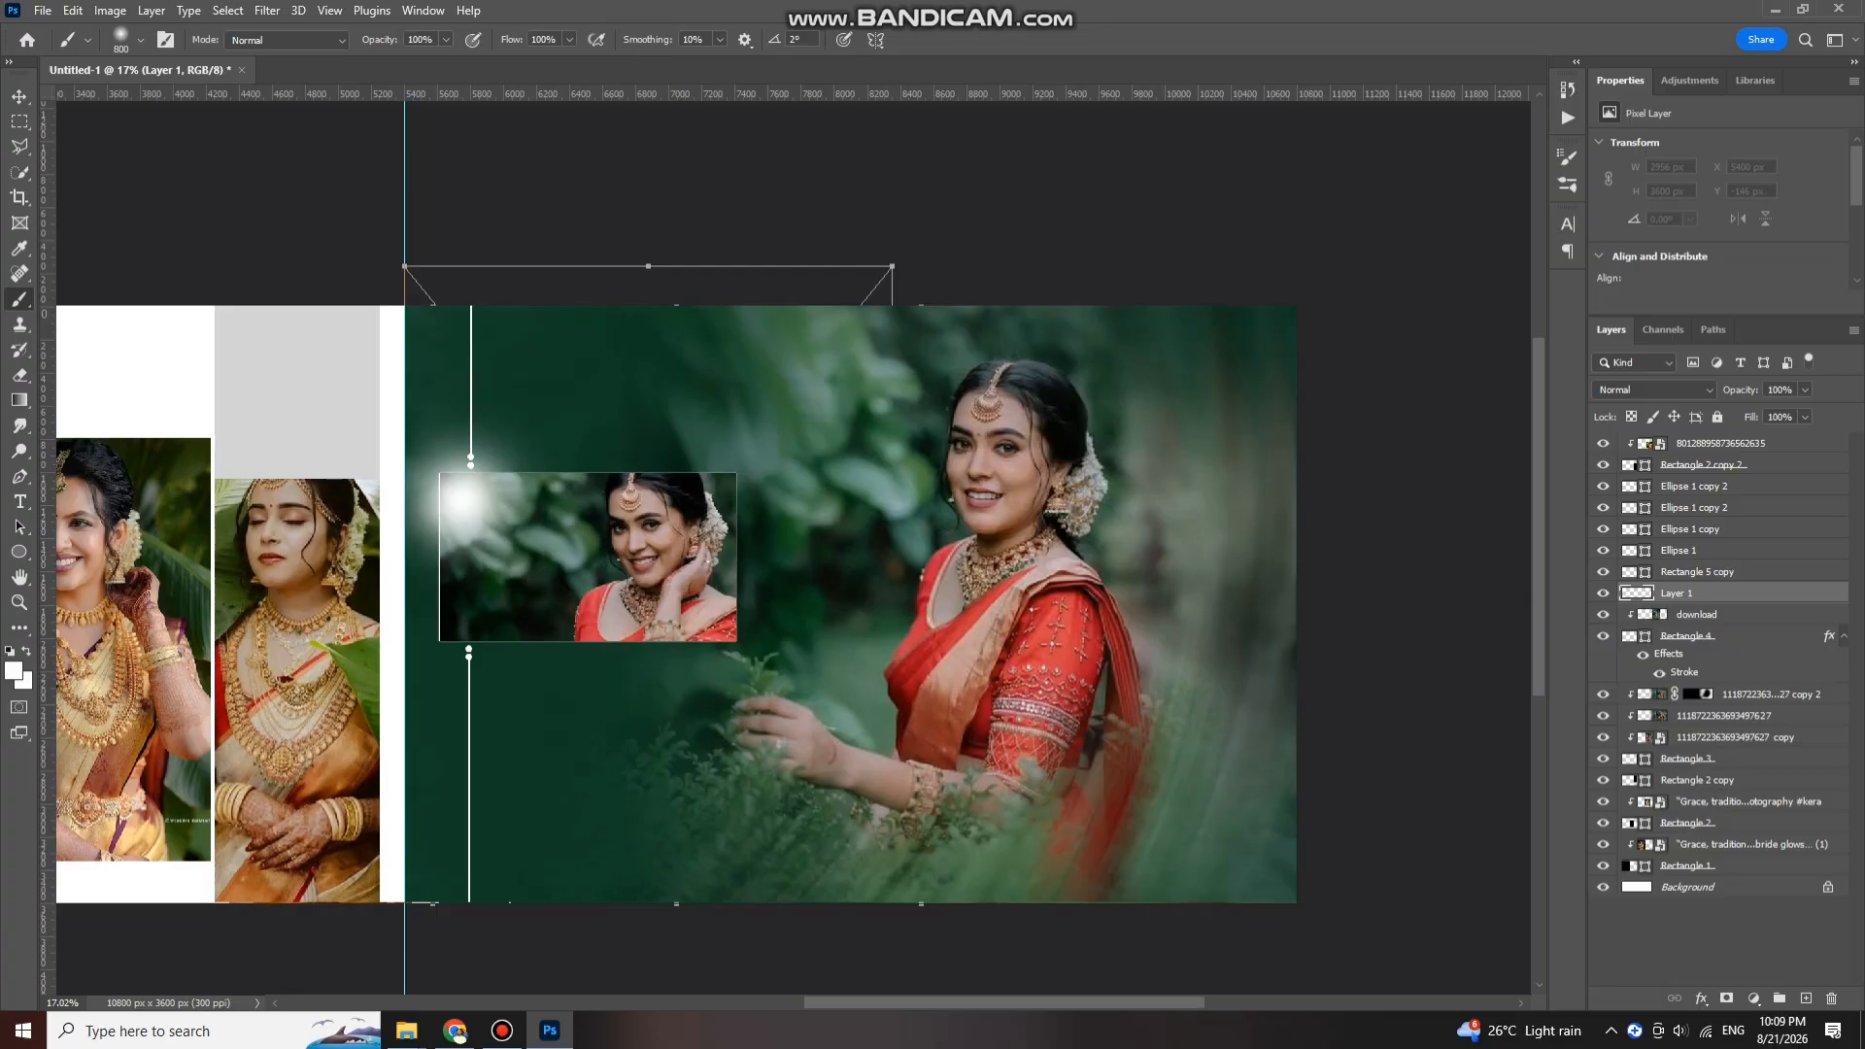
key("ctrl+alt+g")
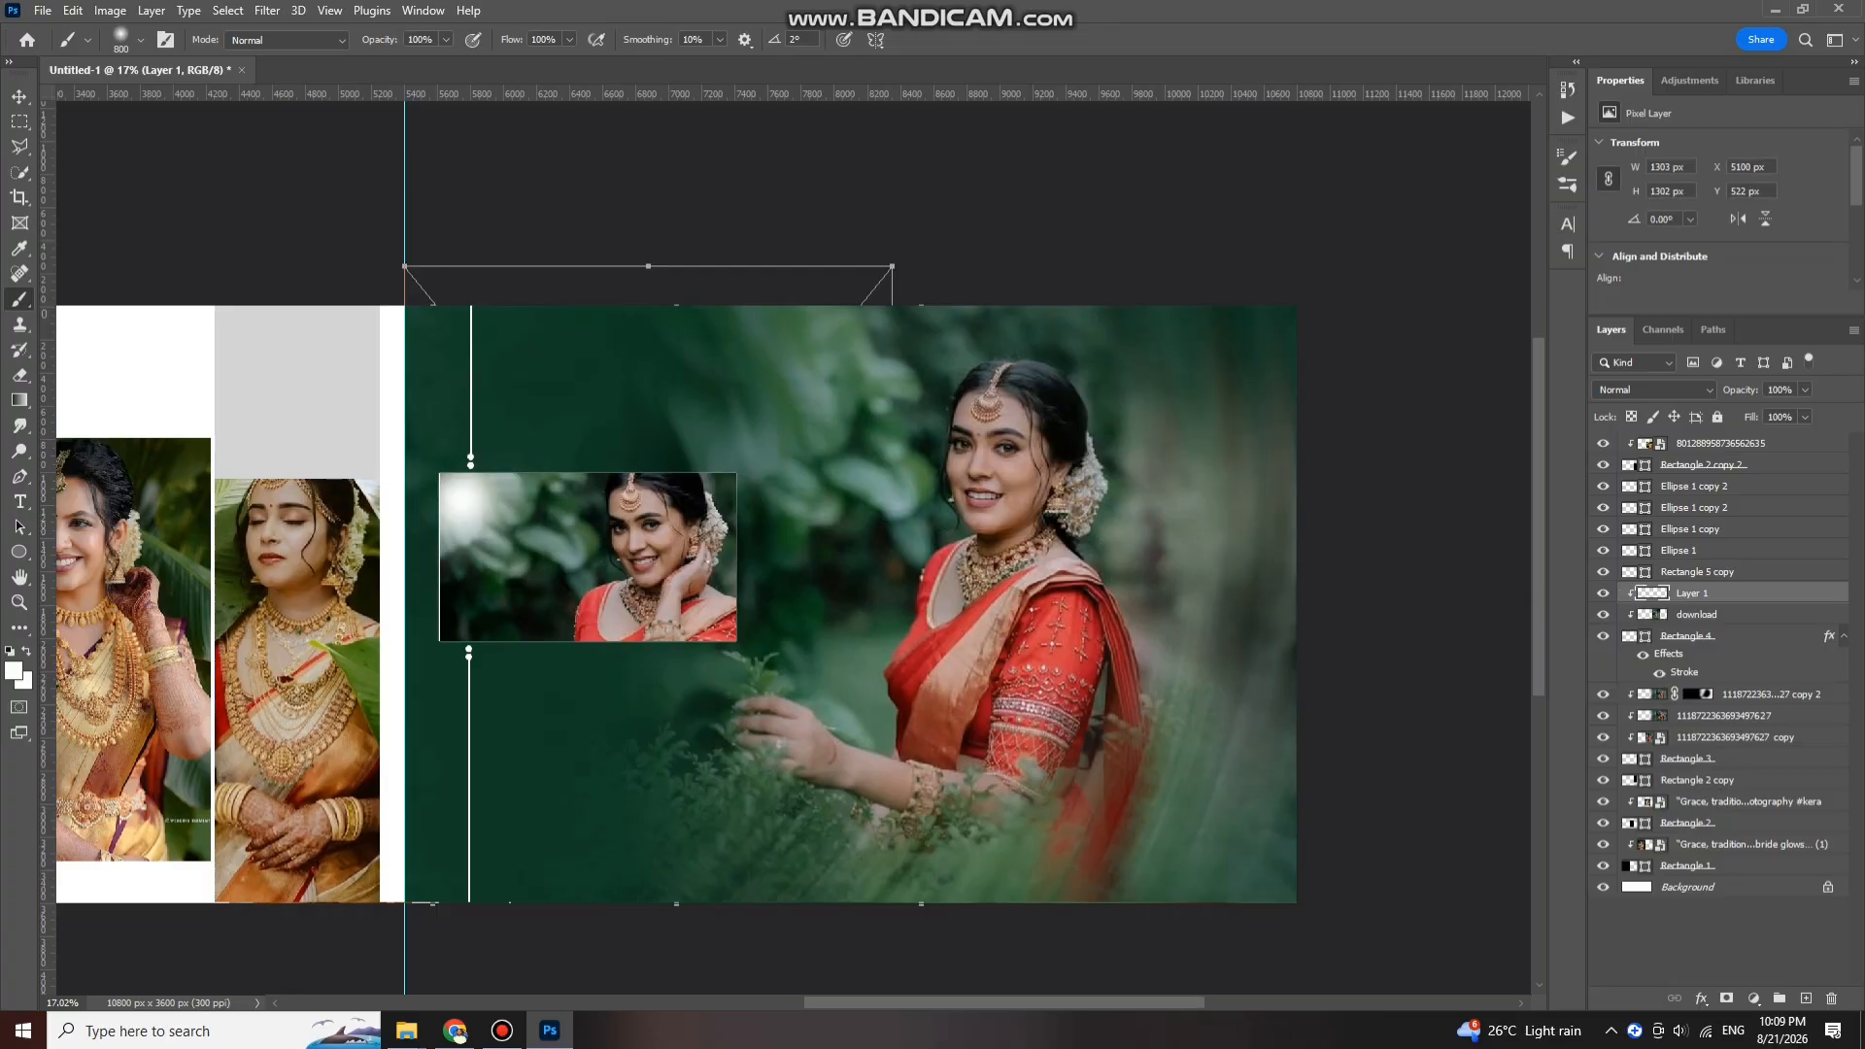
Step: Scale the white glow in the framed photo's corner to about 153%
key("ctrl+t")
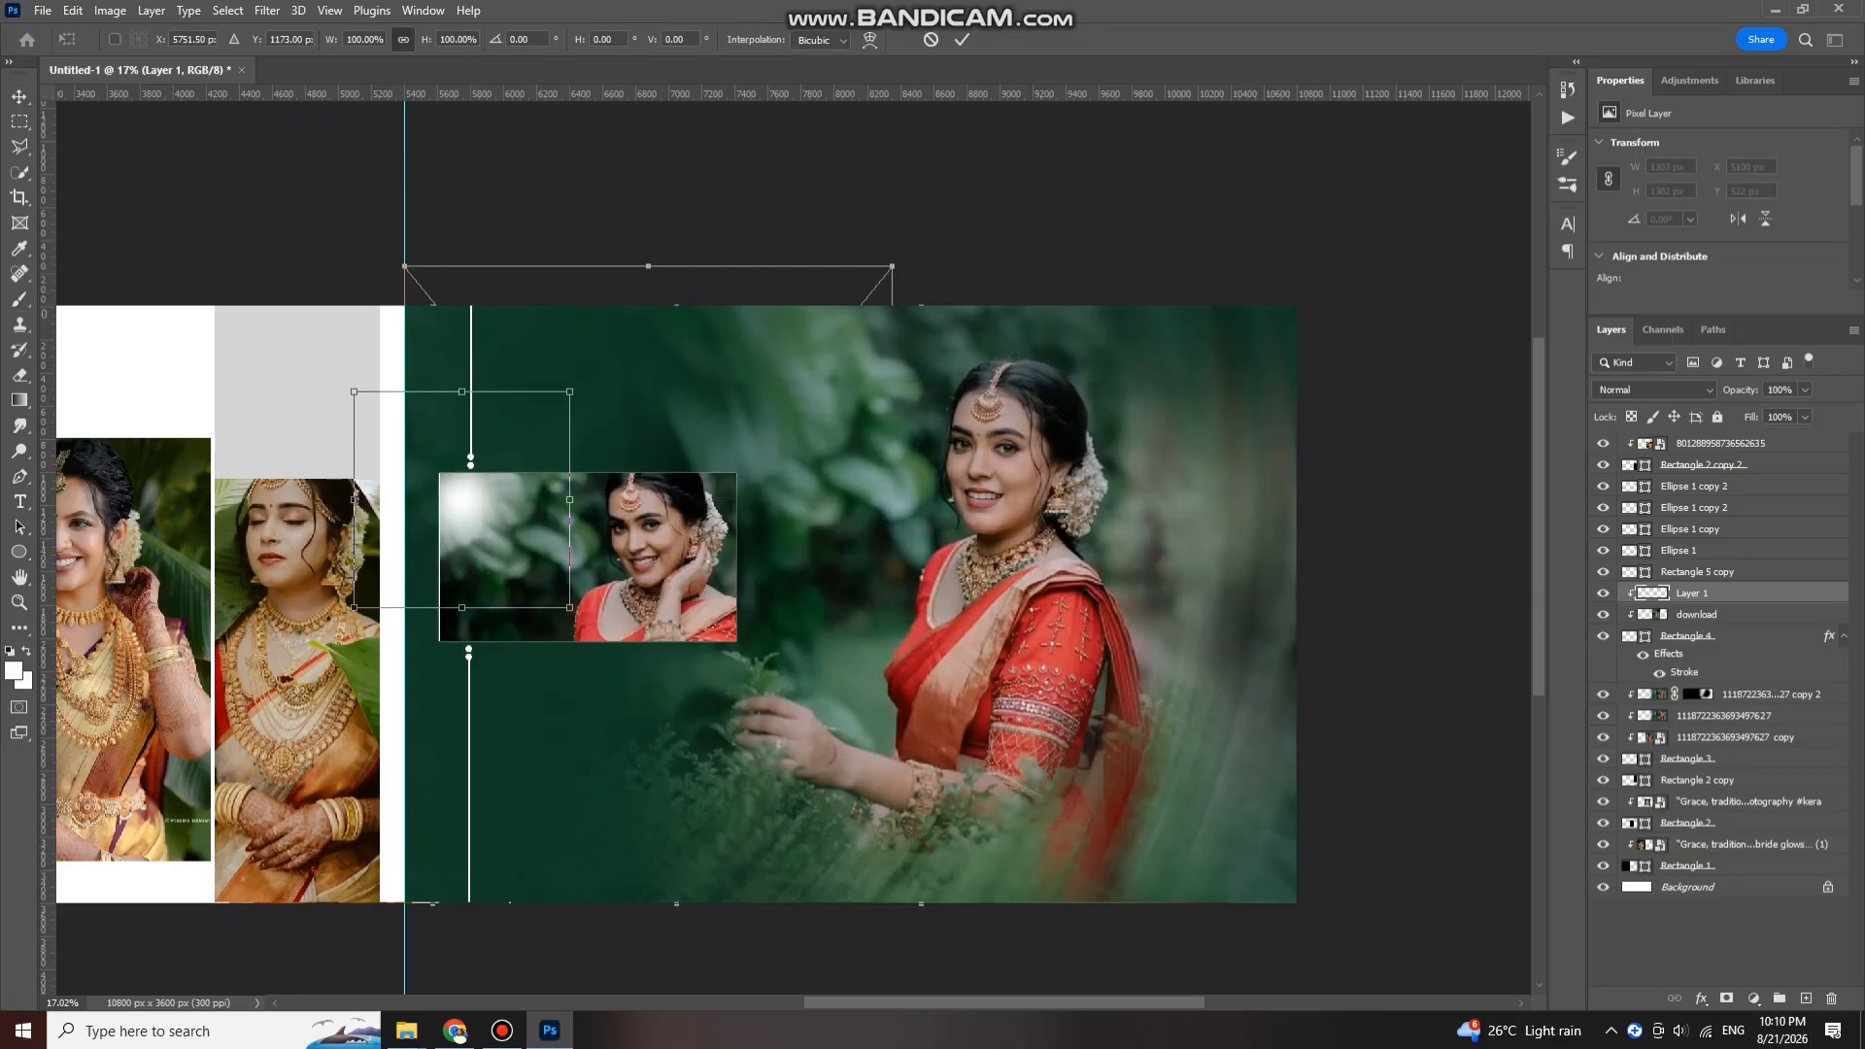
left_click_drag(569, 499, 629, 503)
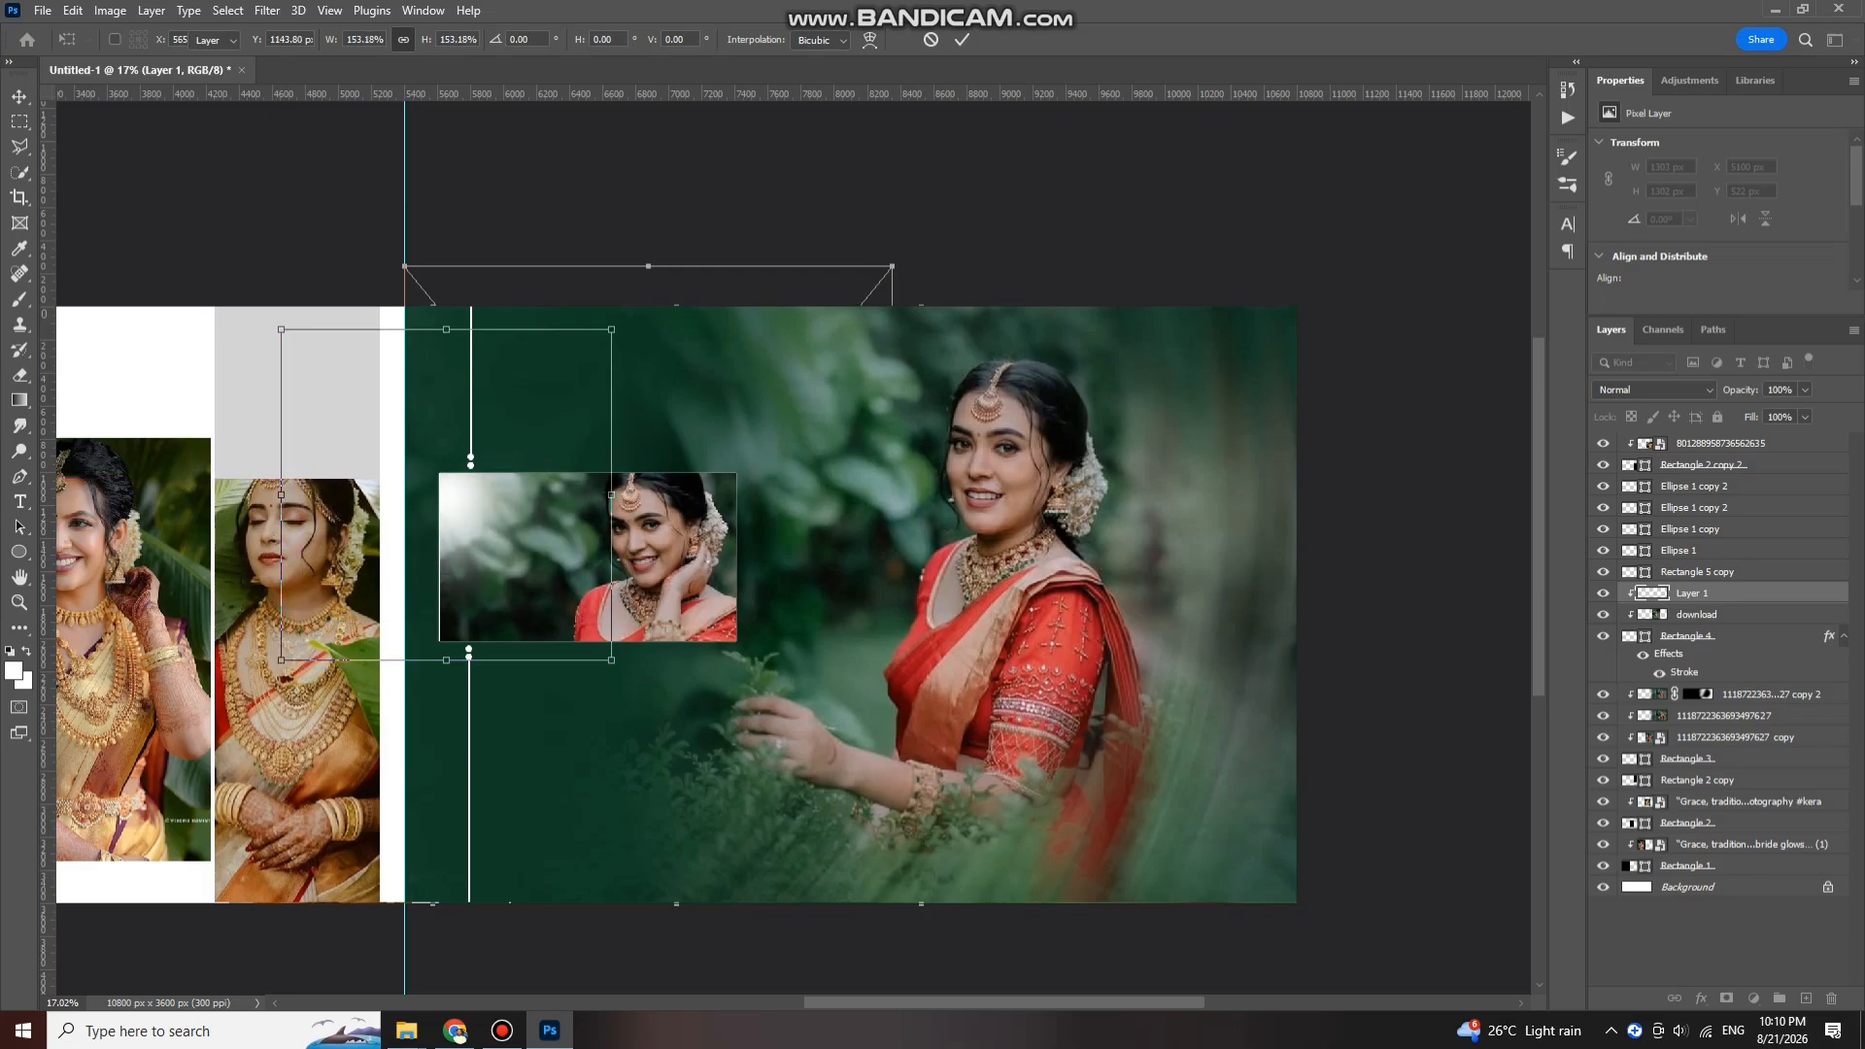
key("Return")
scroll(903, 462, "down", 1)
scroll(835, 460, "left", 4)
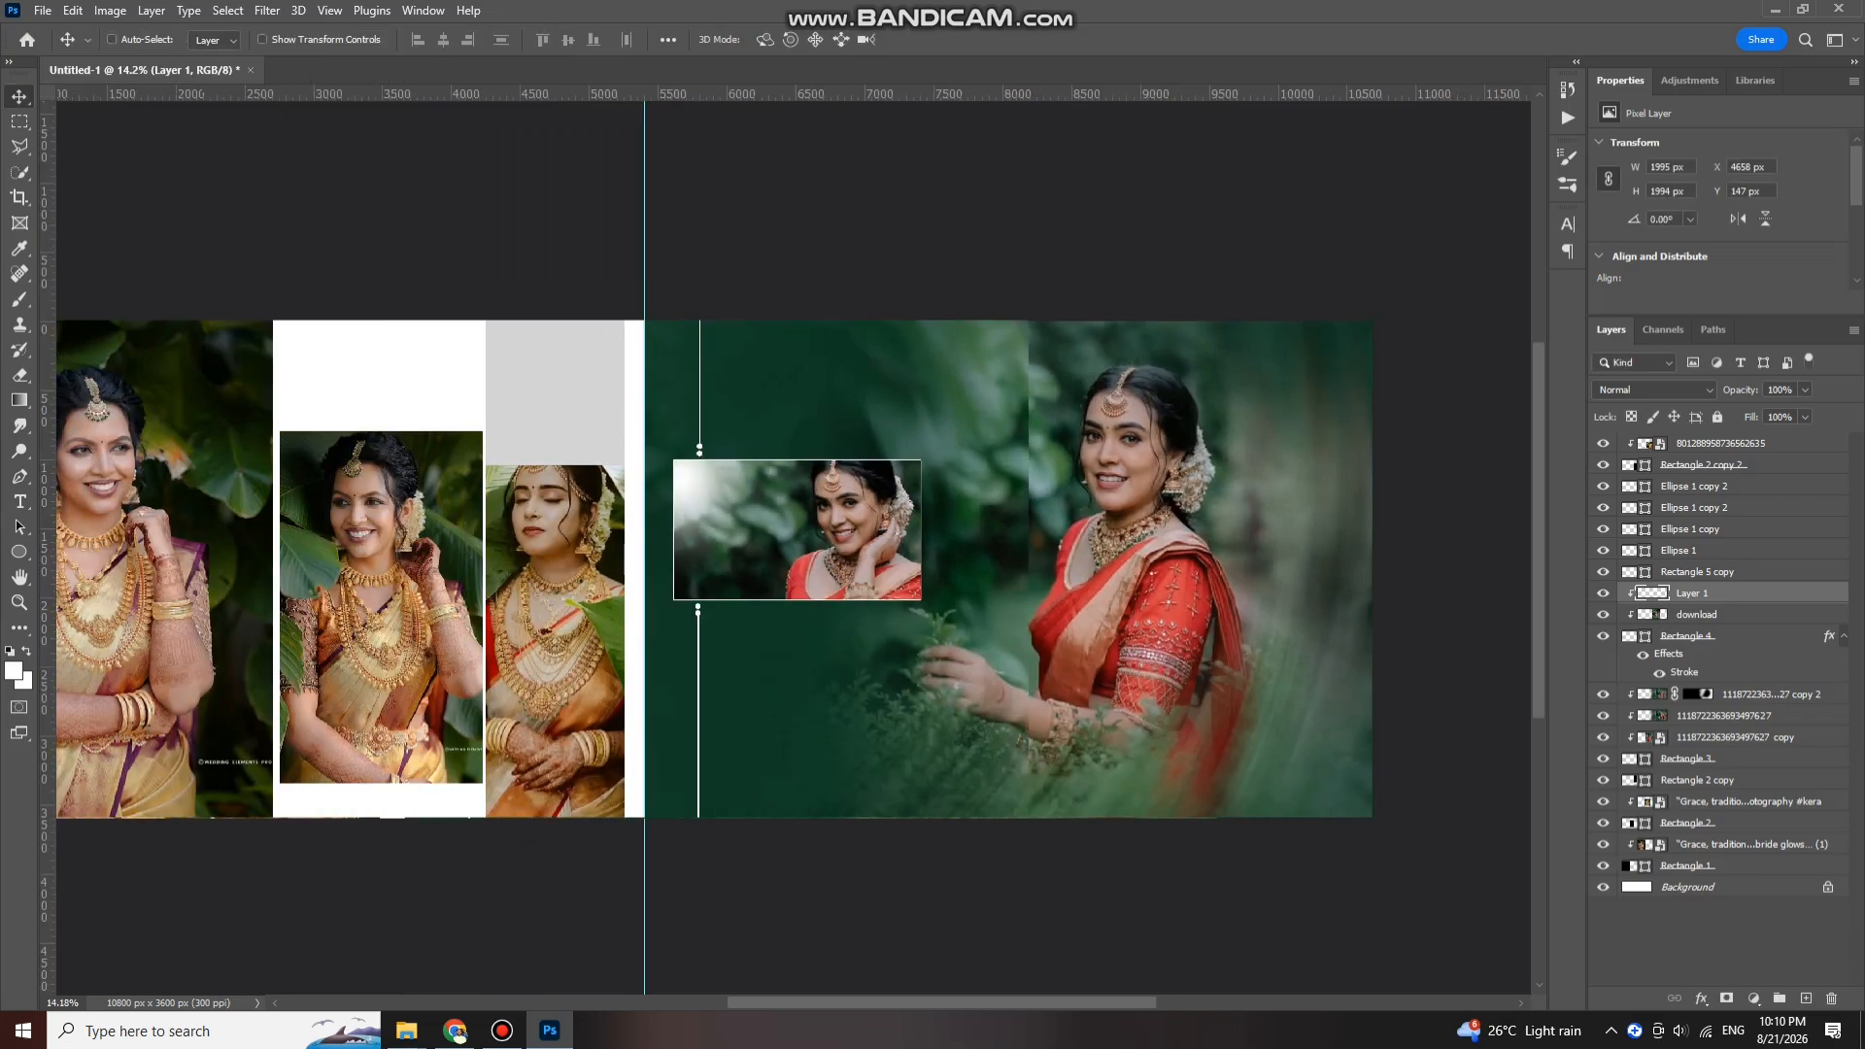
scroll(791, 458, "up", 3)
scroll(792, 544, "down", 2)
Step: Brighten the framed "download" photo with Levels midtones 1.05 and white input 238, and raise its saturation to +13
key("alt+bracketleft")
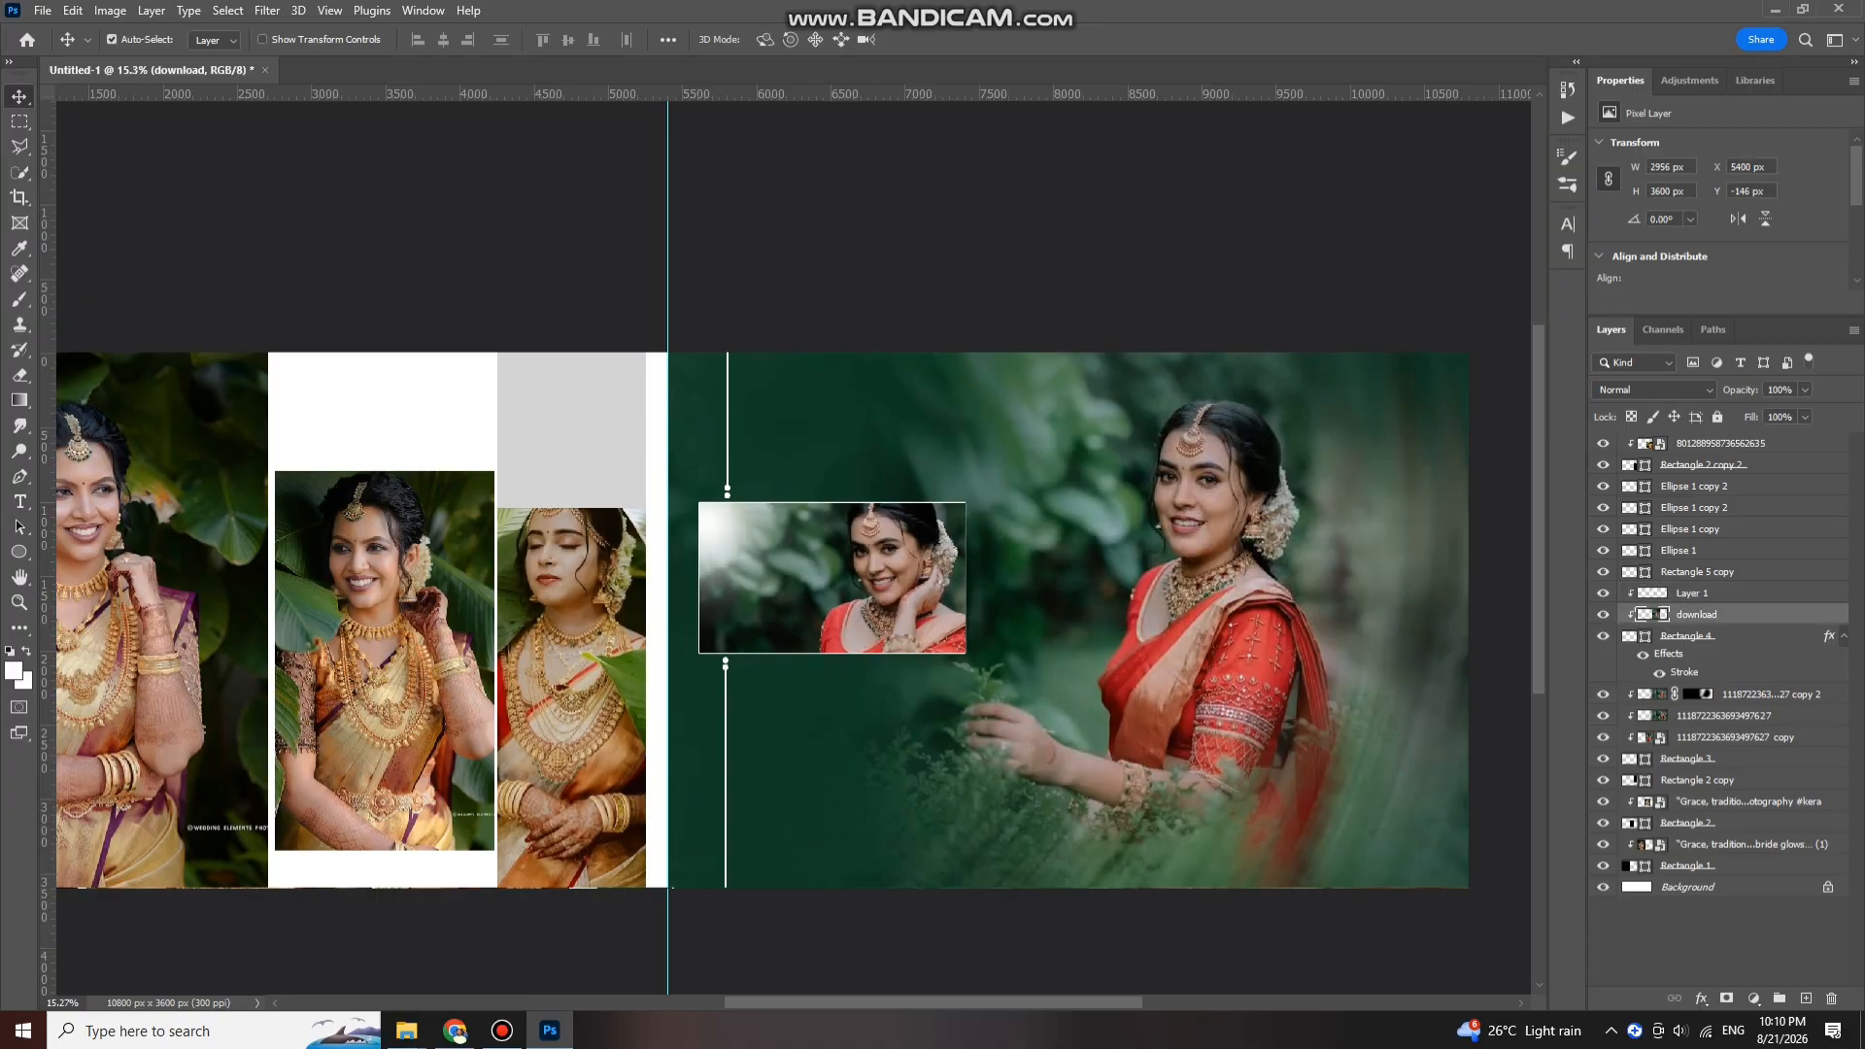
key("ctrl+l")
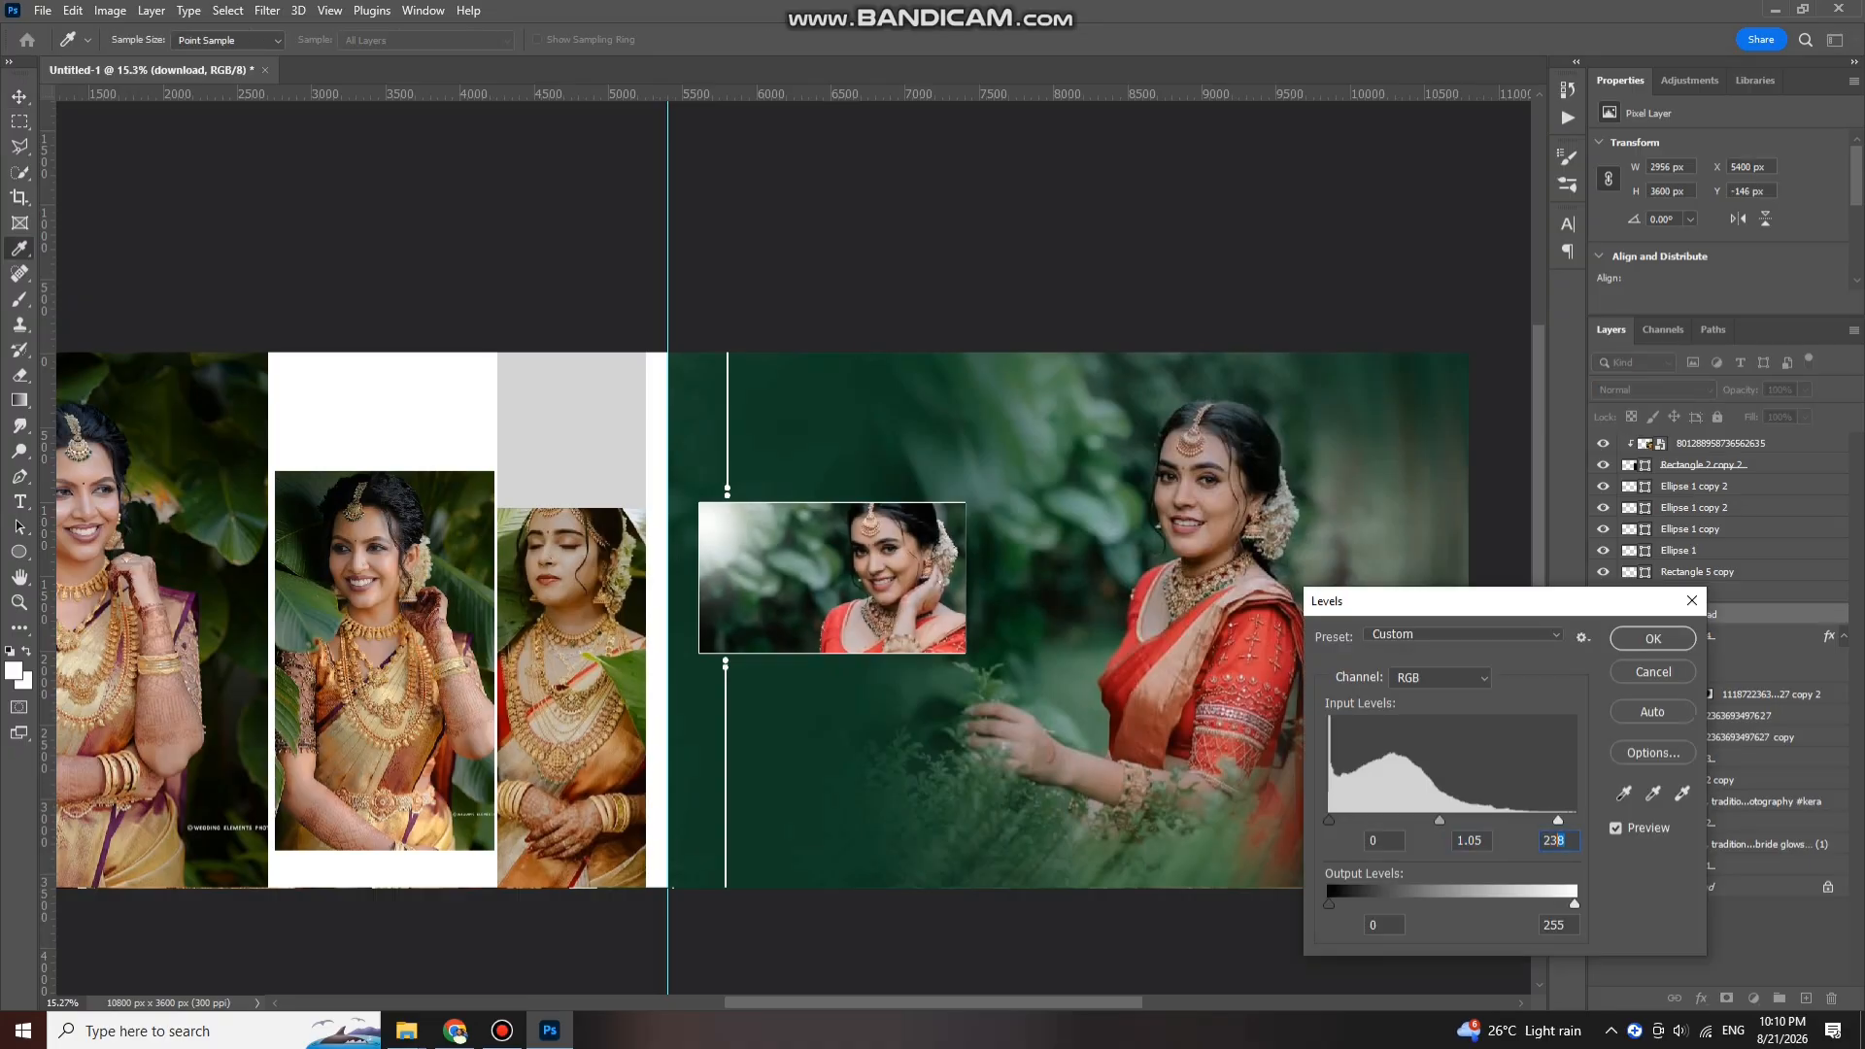
key("Return")
key("ctrl+u")
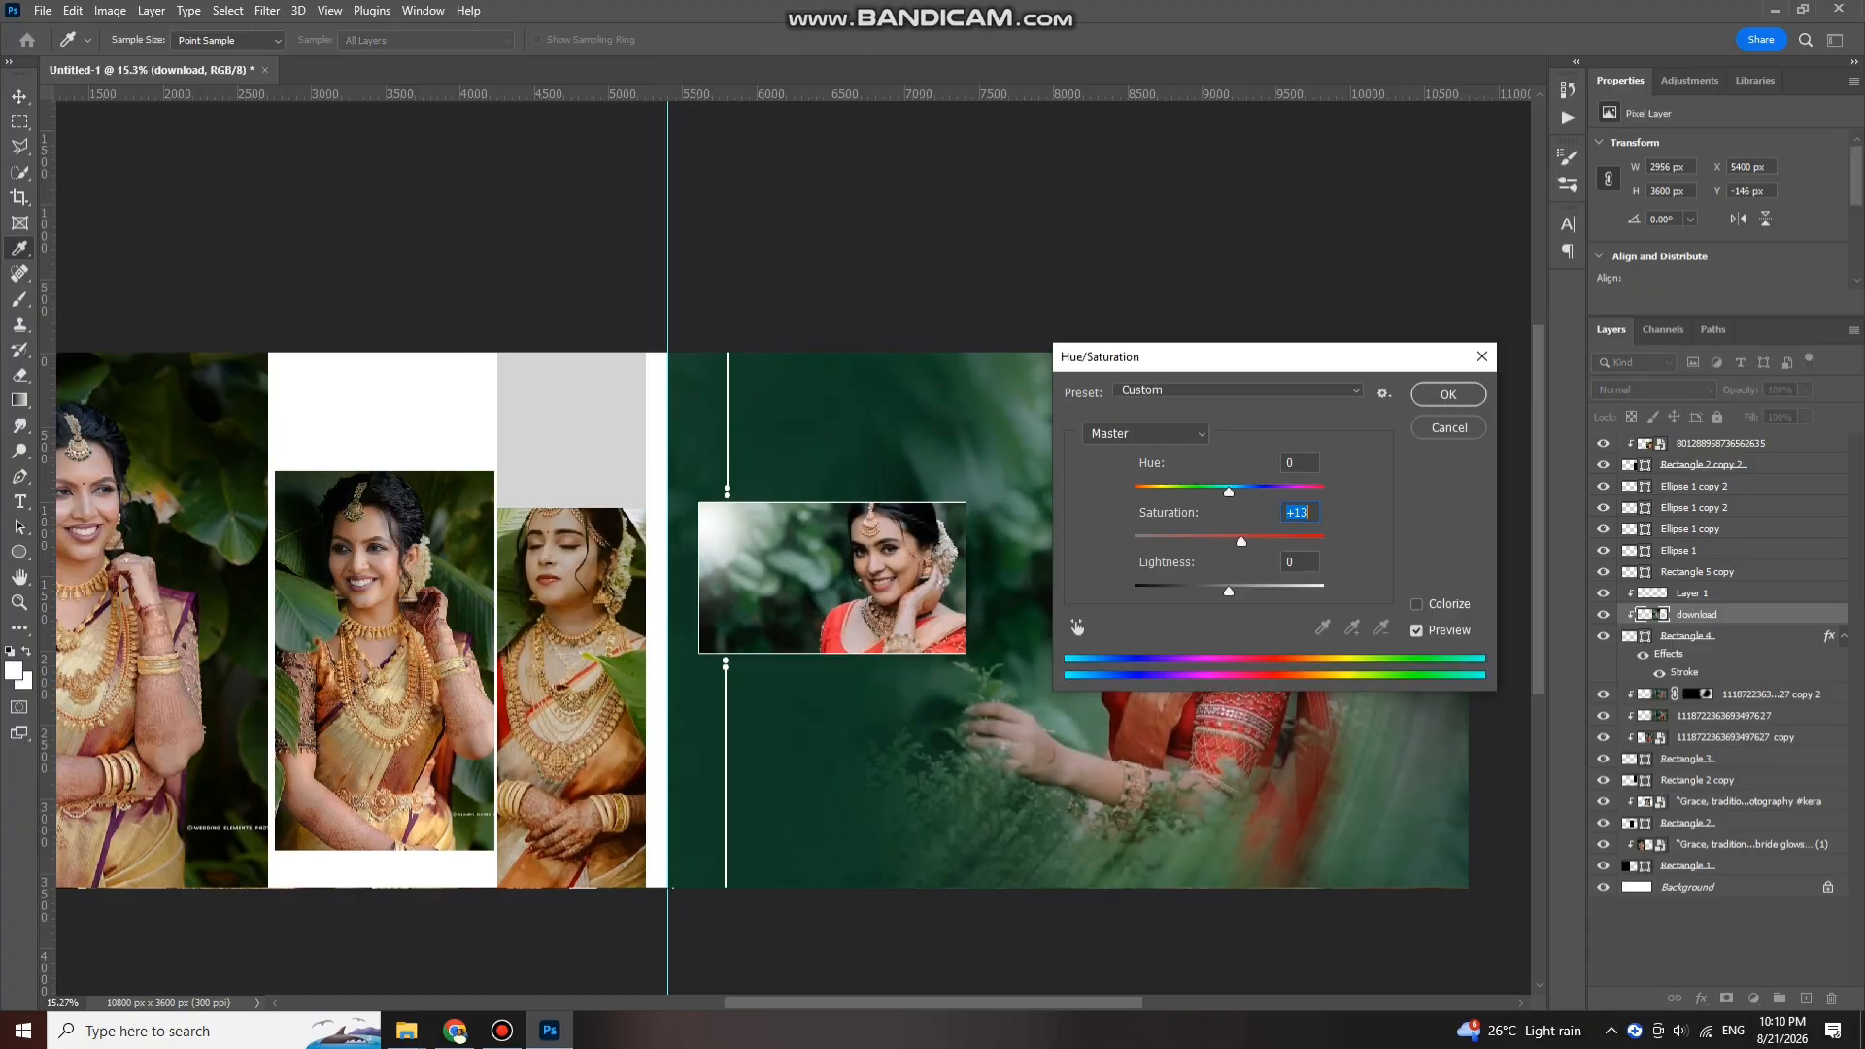
key("Return")
key("v")
Step: Set the large green-page portrait's Levels white input to 240 and its saturation to +21
left_click(1738, 715)
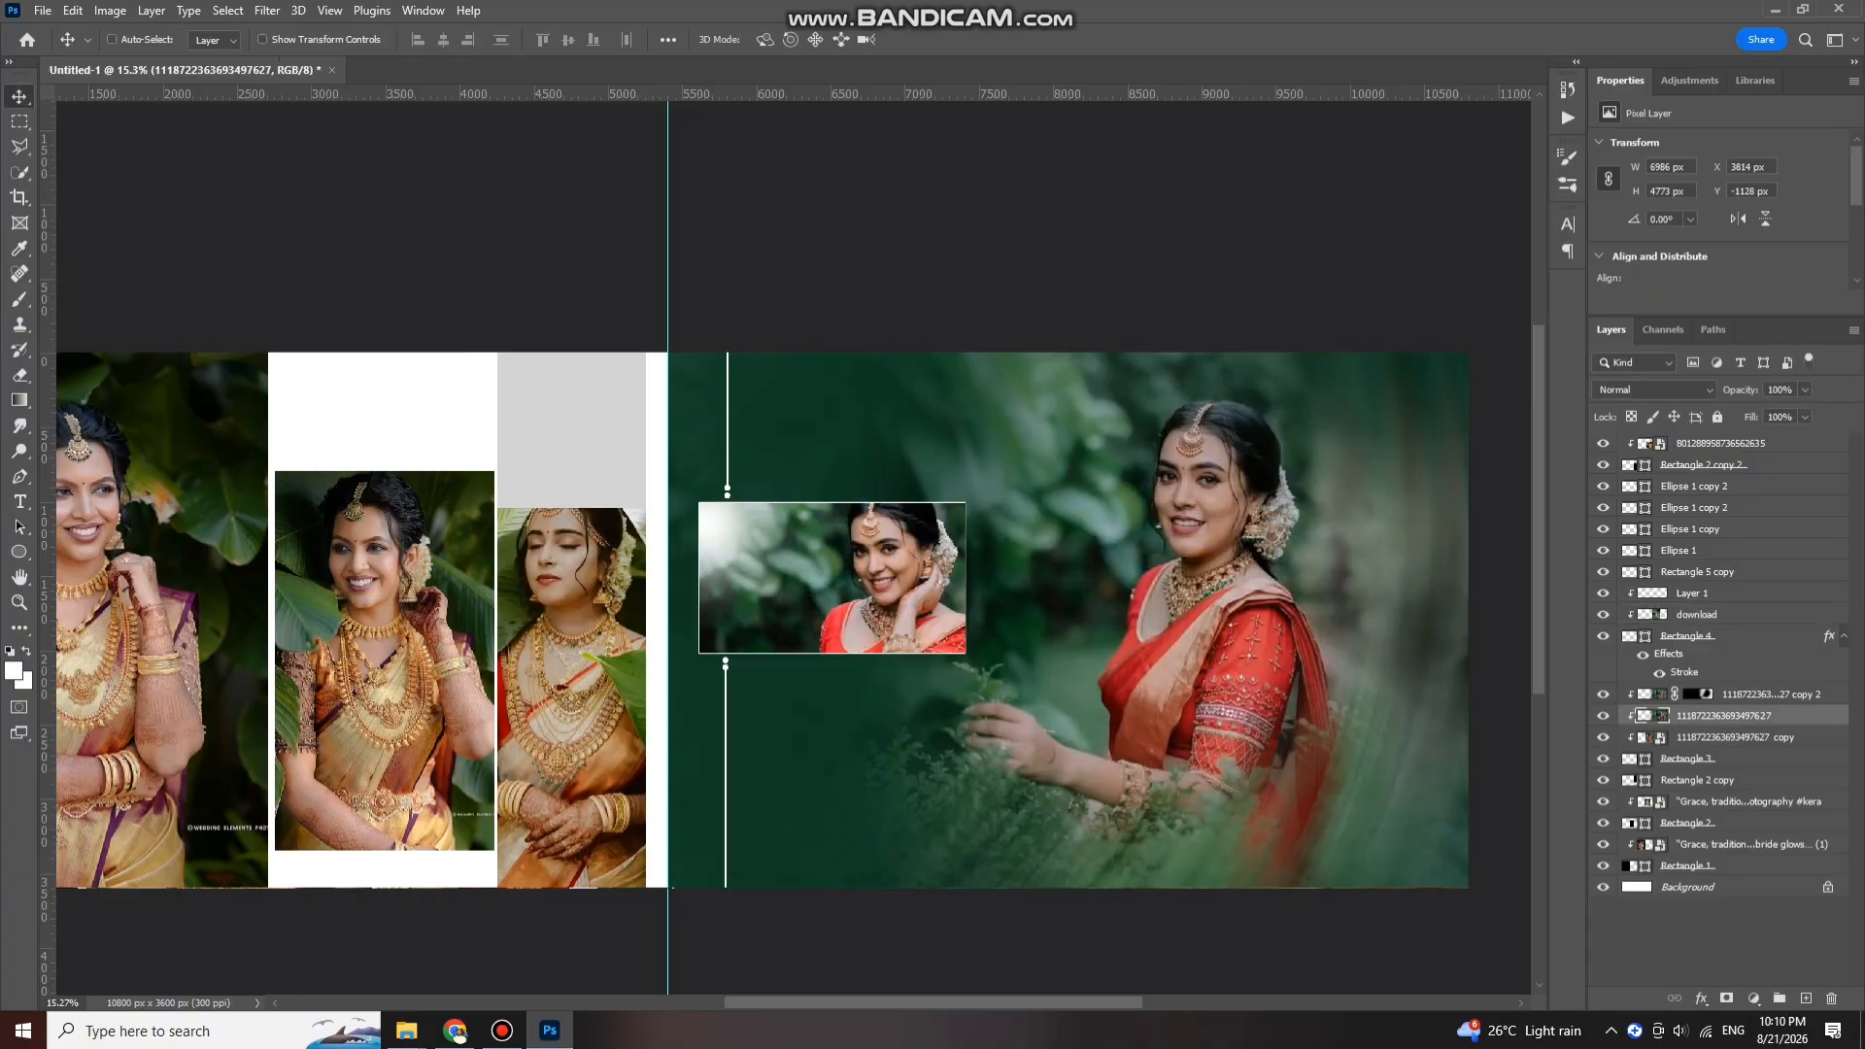
key("ctrl+l")
left_click_drag(1574, 822, 1560, 822)
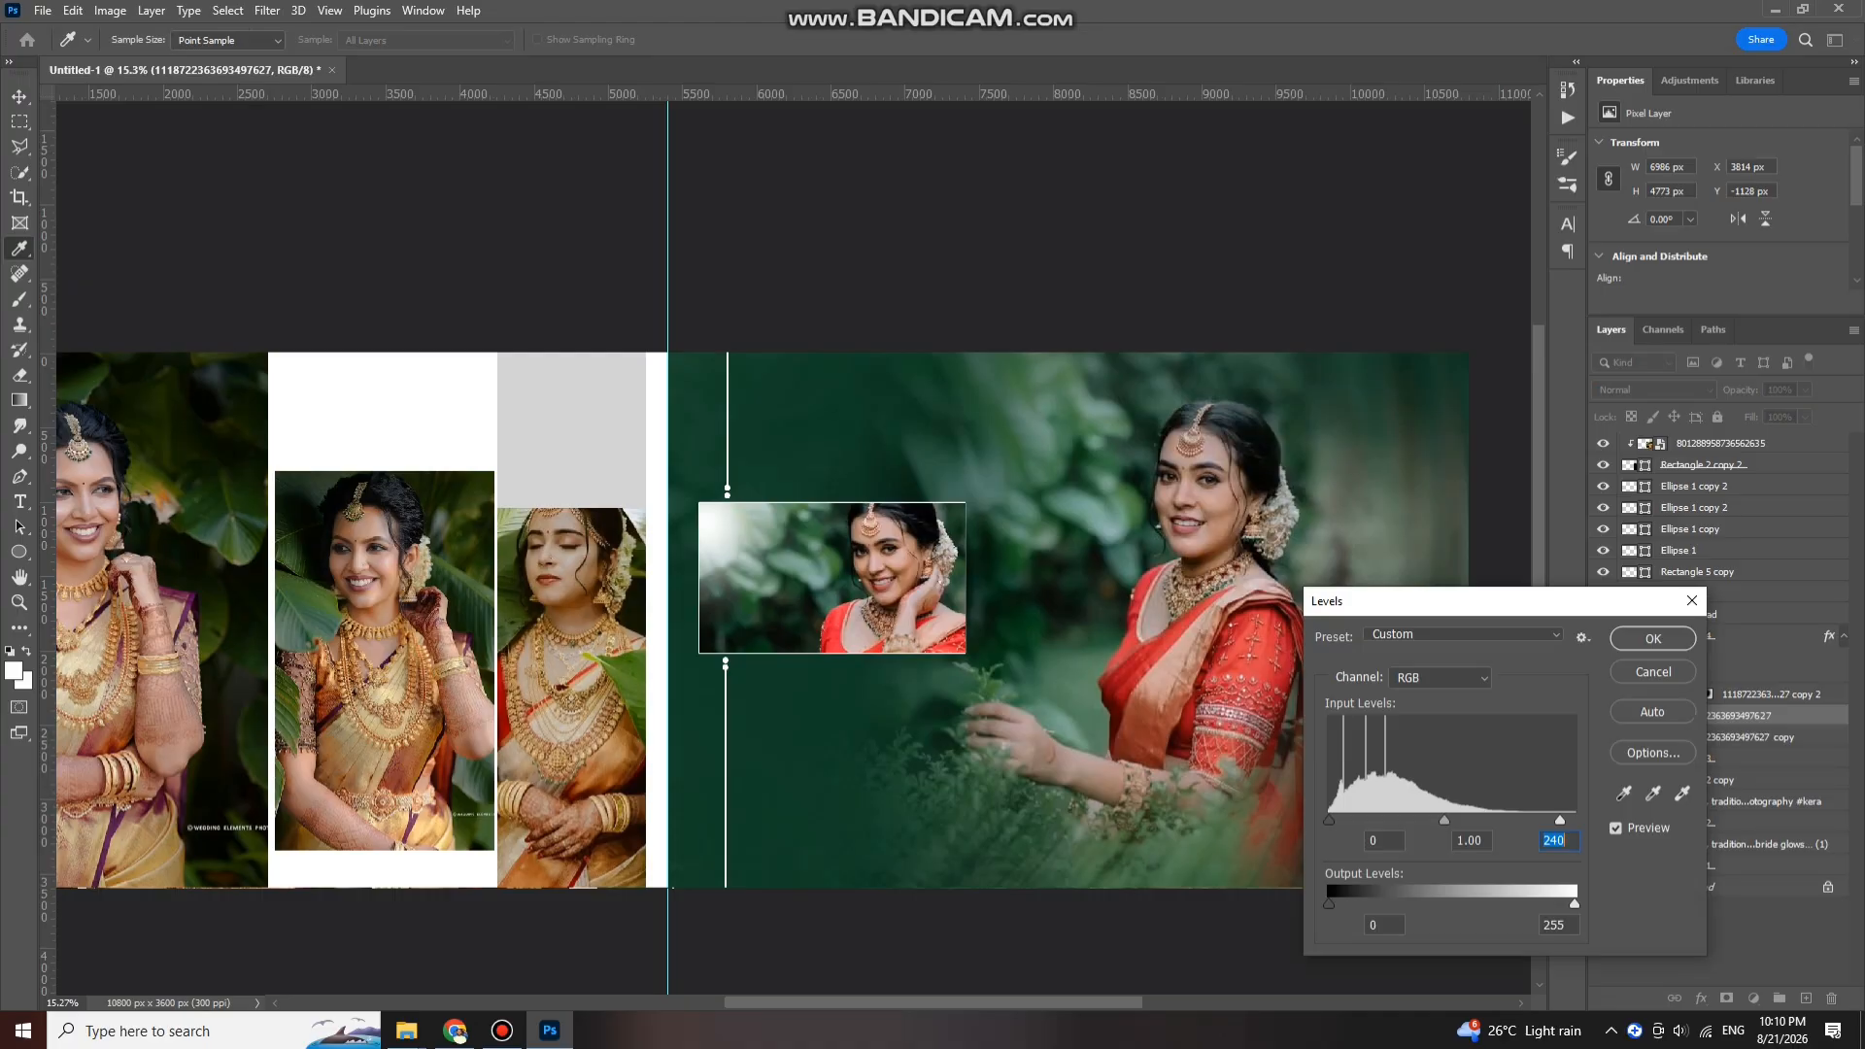
key("Return")
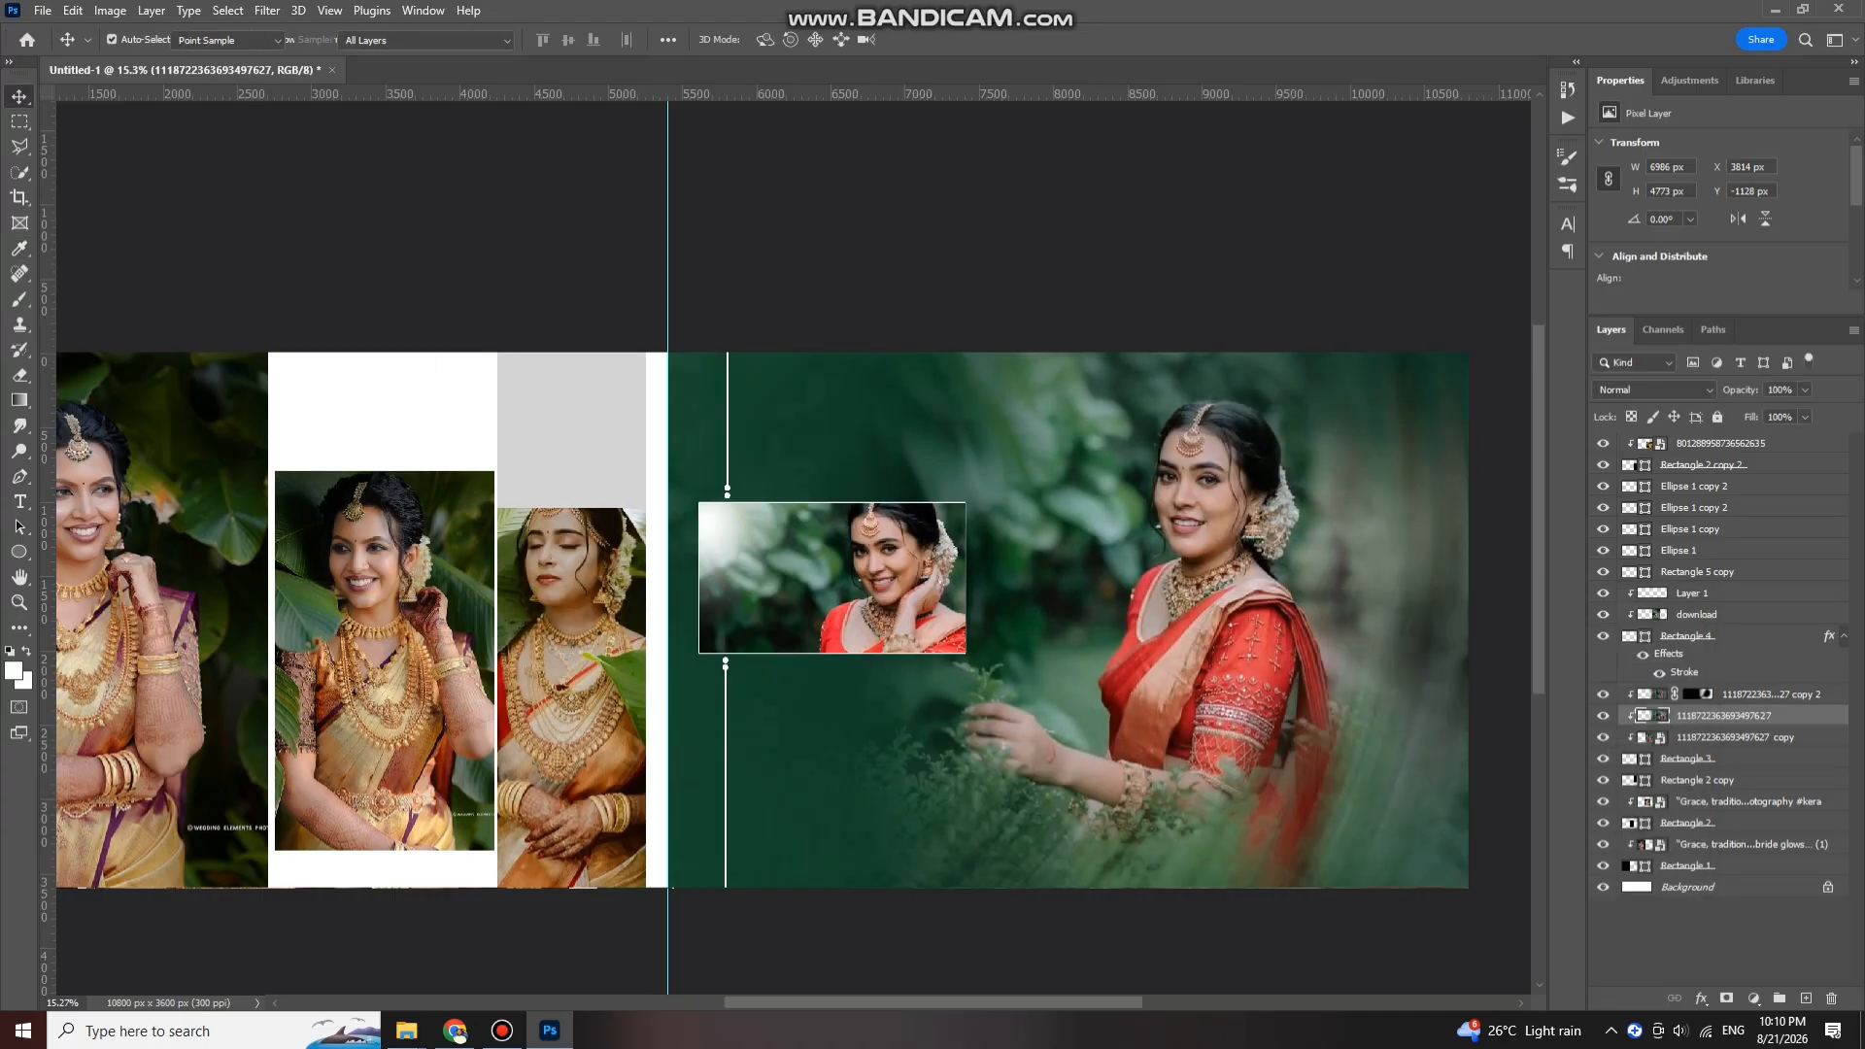
key("ctrl+u")
left_click_drag(1262, 358, 625, 367)
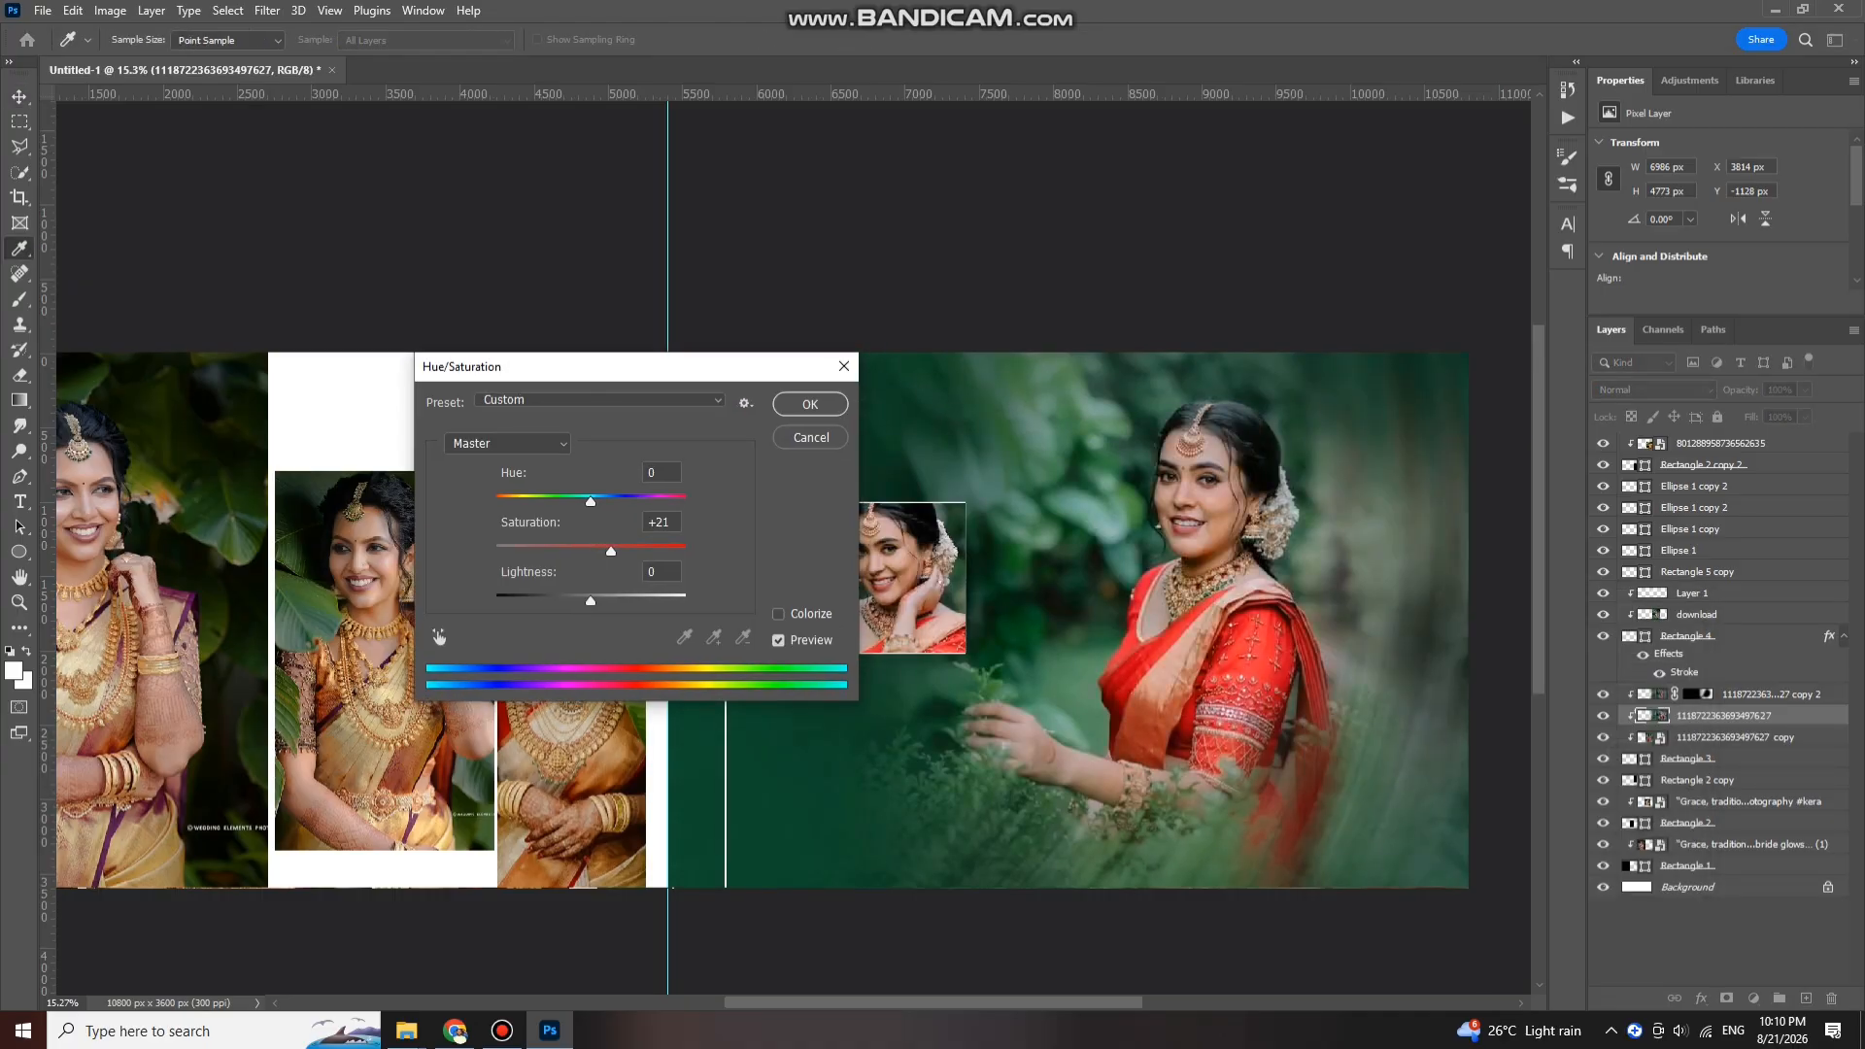
key("Return")
scroll(1030, 735, "down", 1)
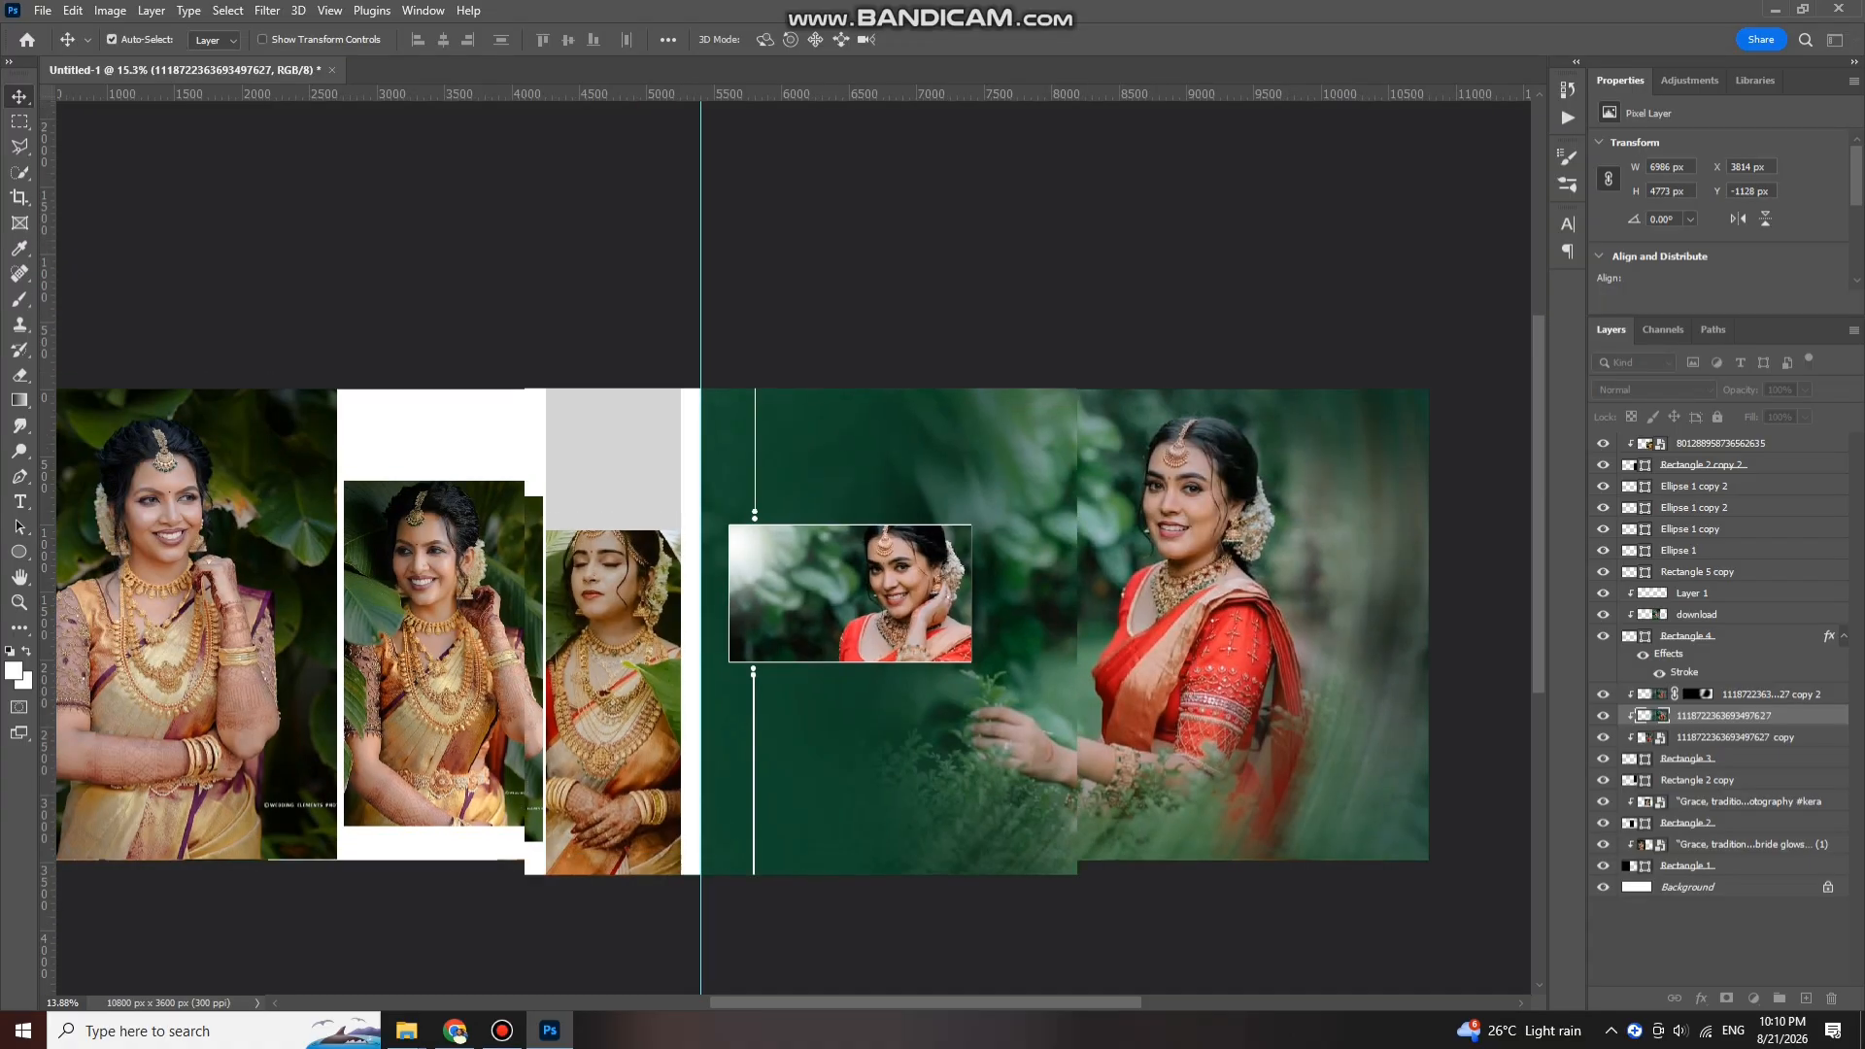
Step: Apply Levels with midtones 1.06 and white input 253 to the smaller smiling gold-saree photo on the white page
scroll(443, 653, "down", 1)
left_click(443, 641)
key("ctrl+l")
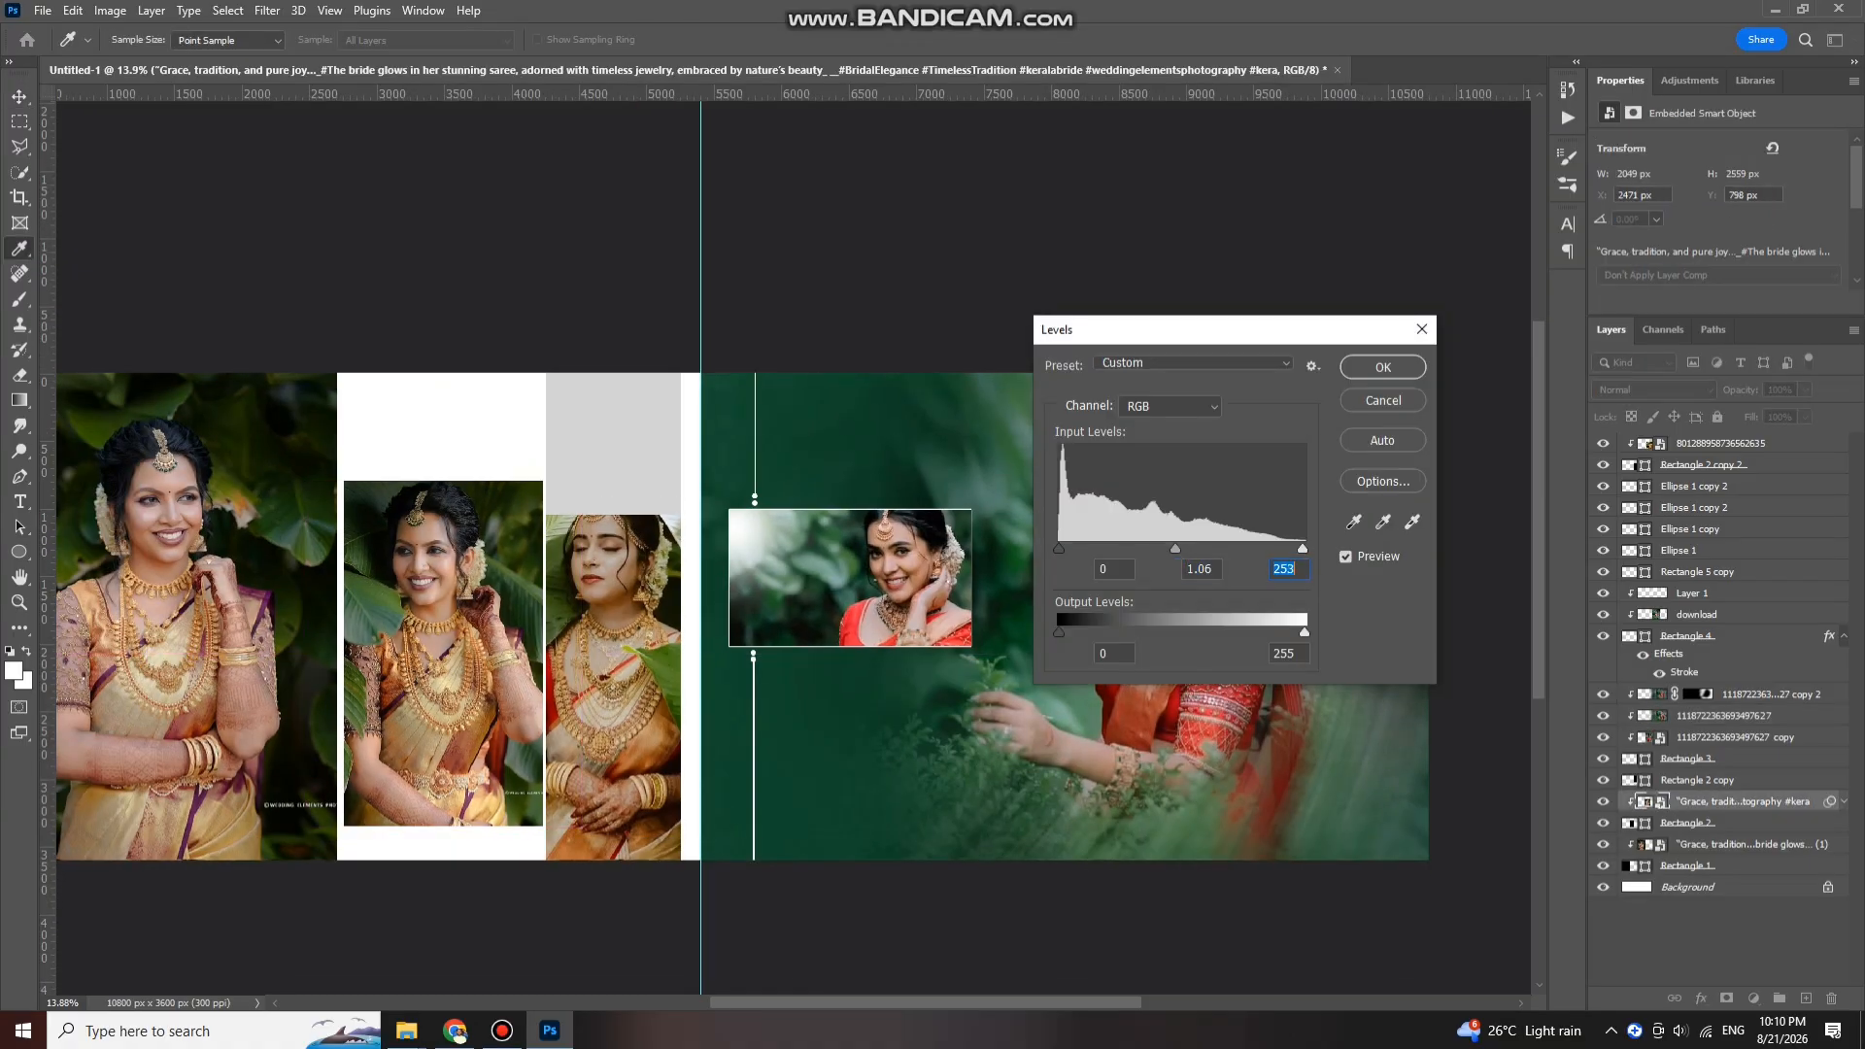
key("Return")
Step: Apply Levels with white input 246 to the large gold-saree portrait at the spread's left edge
left_click(223, 621, "ctrl")
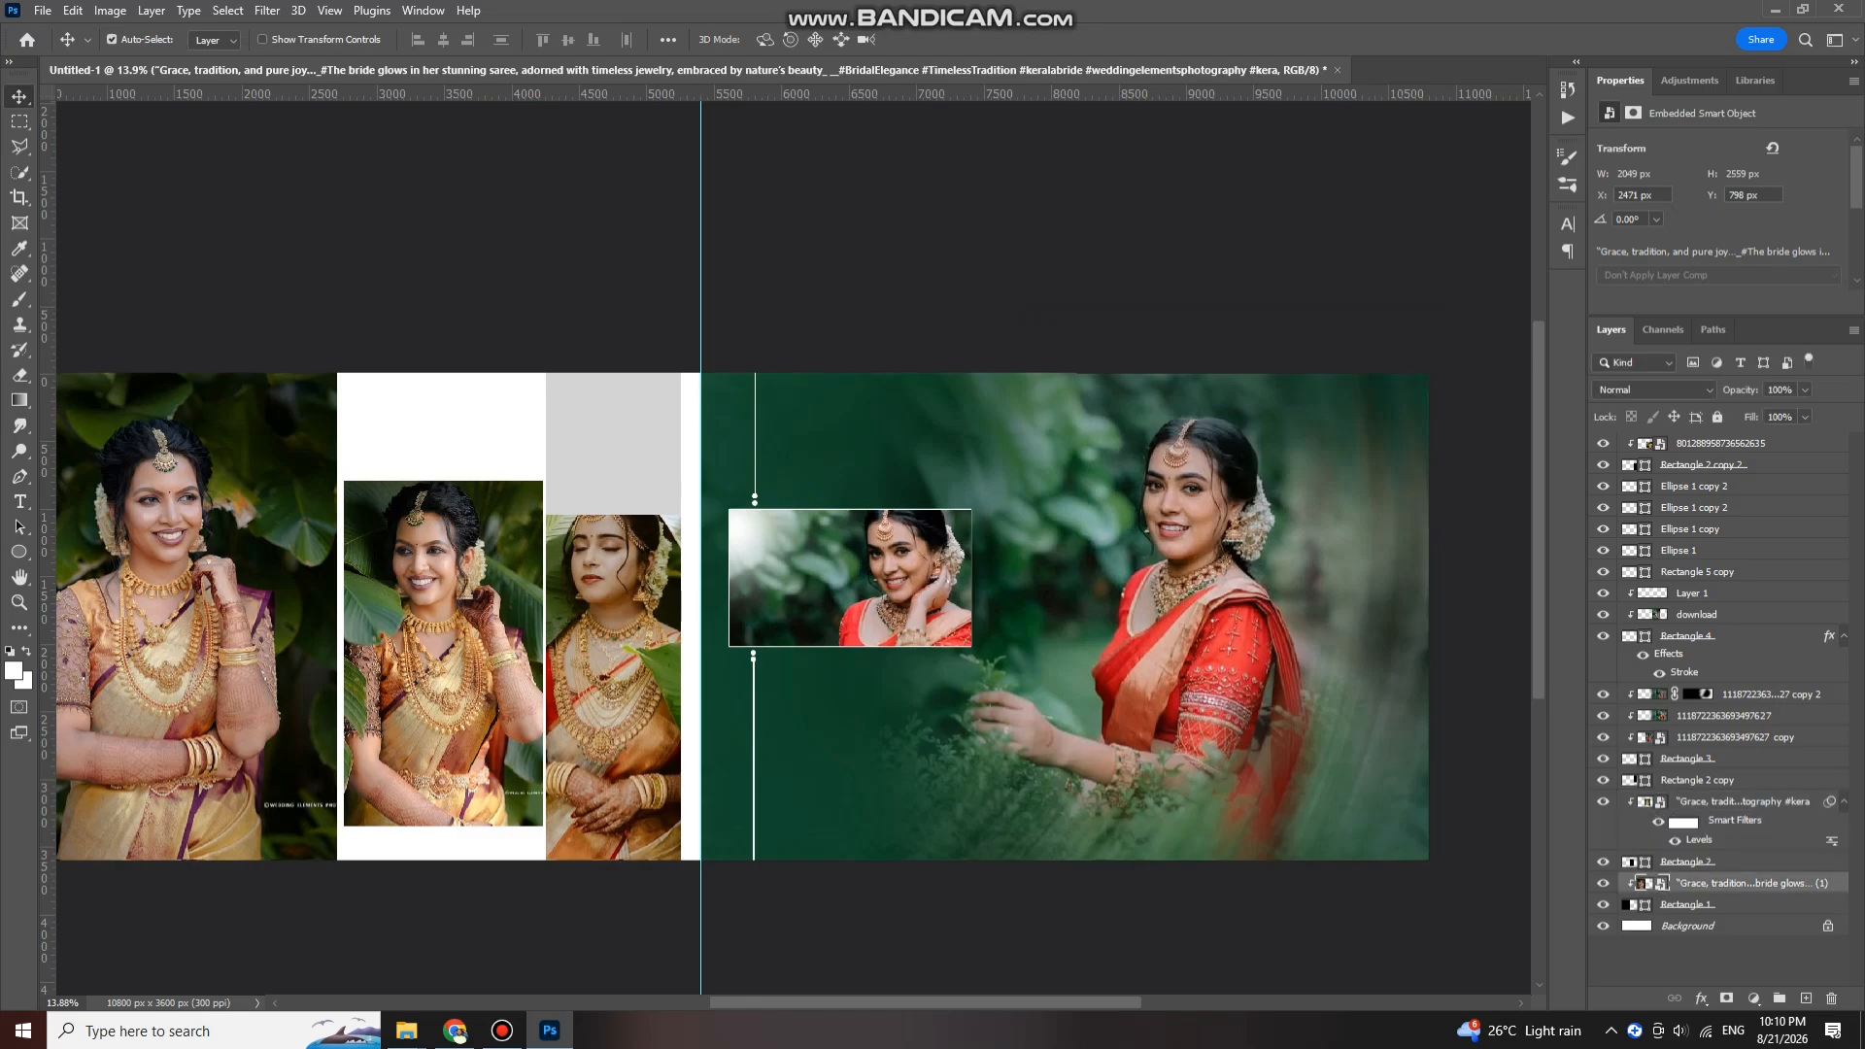
key("ctrl+l")
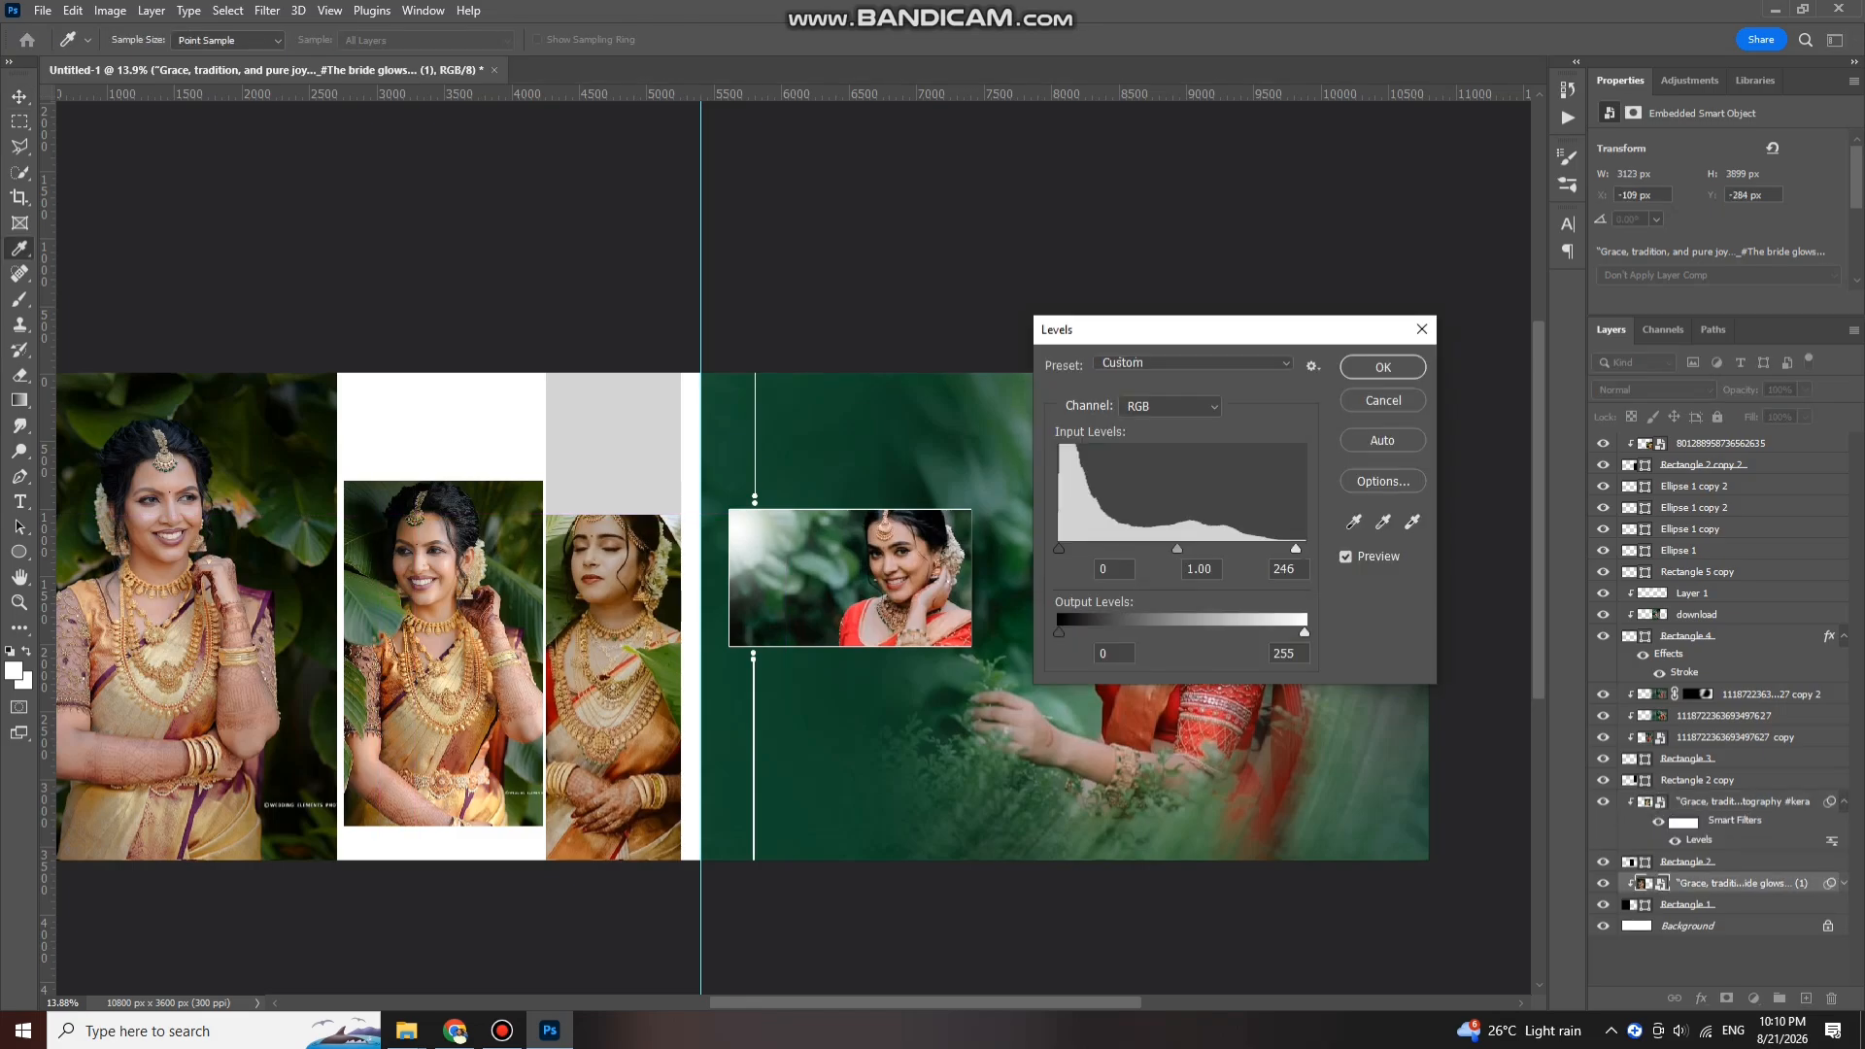
key("Return")
scroll(935, 602, "up", 4)
scroll(934, 602, "down", 1)
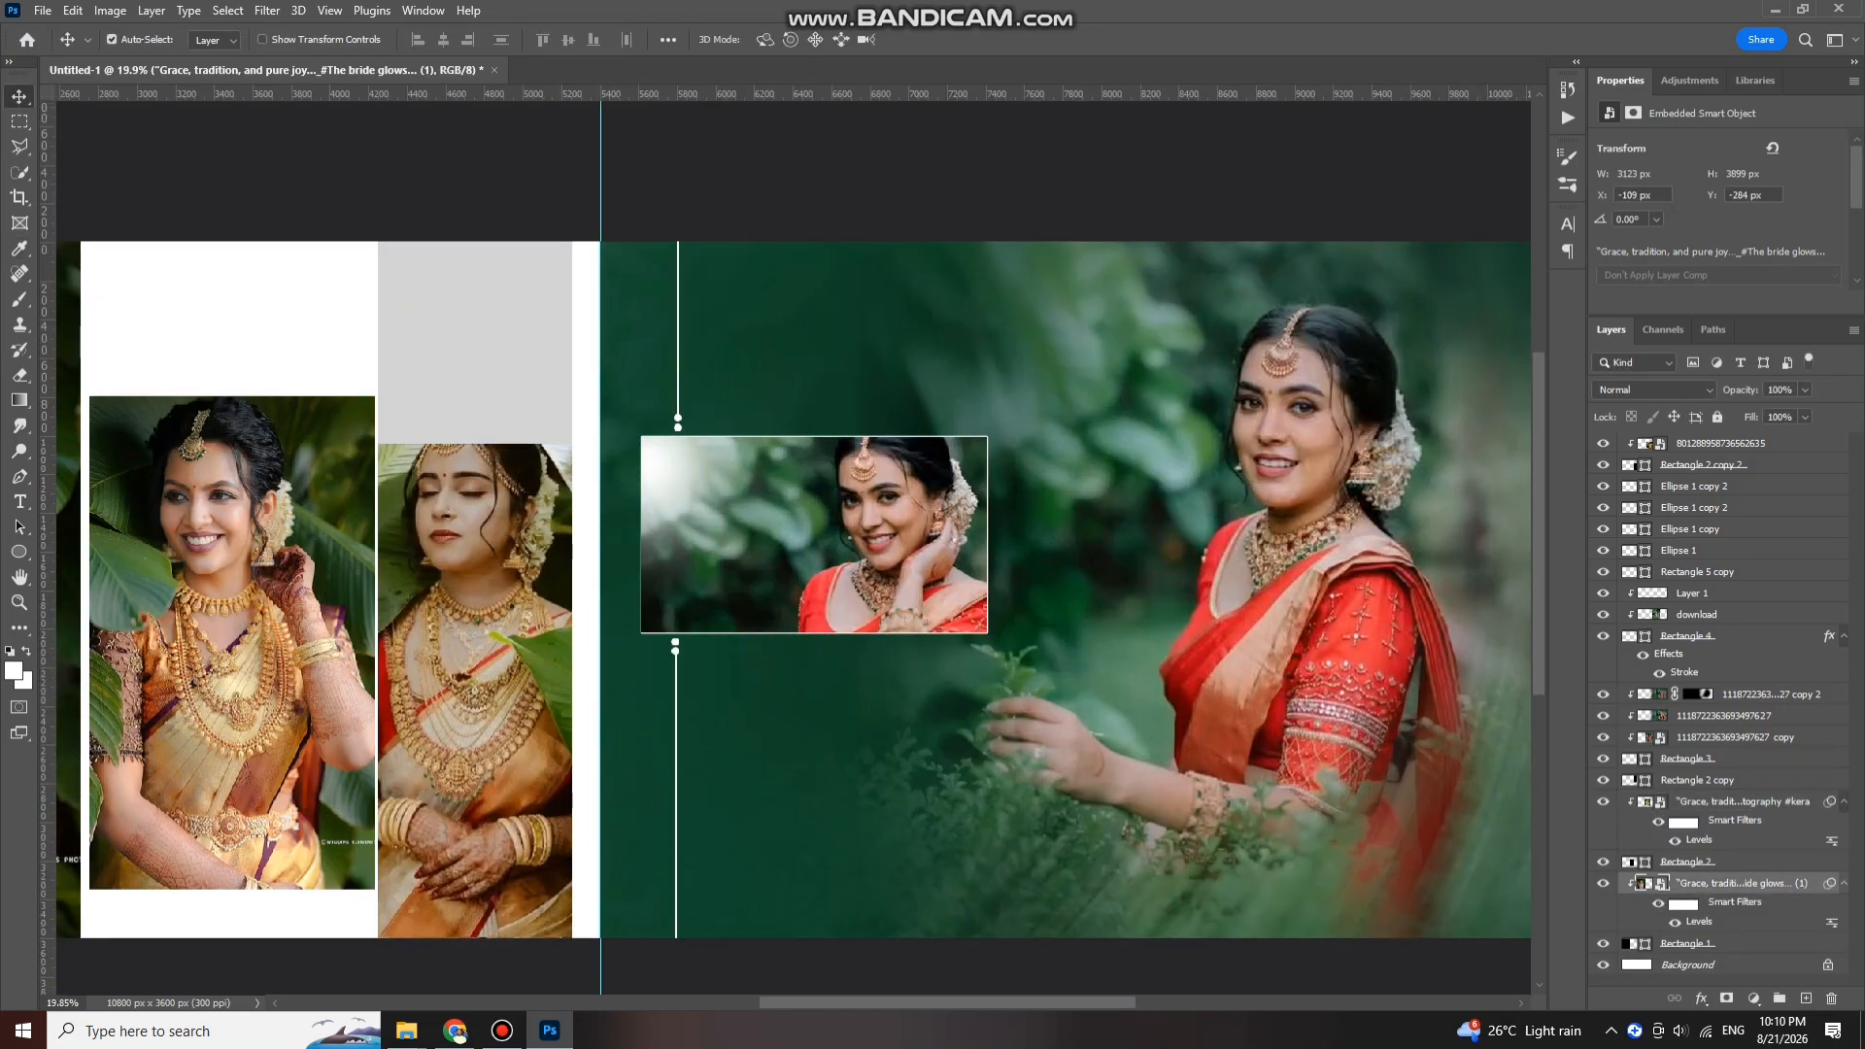
scroll(835, 486, "down", 1)
scroll(835, 486, "up", 1)
scroll(835, 467, "down", 1)
scroll(801, 451, "up", 3)
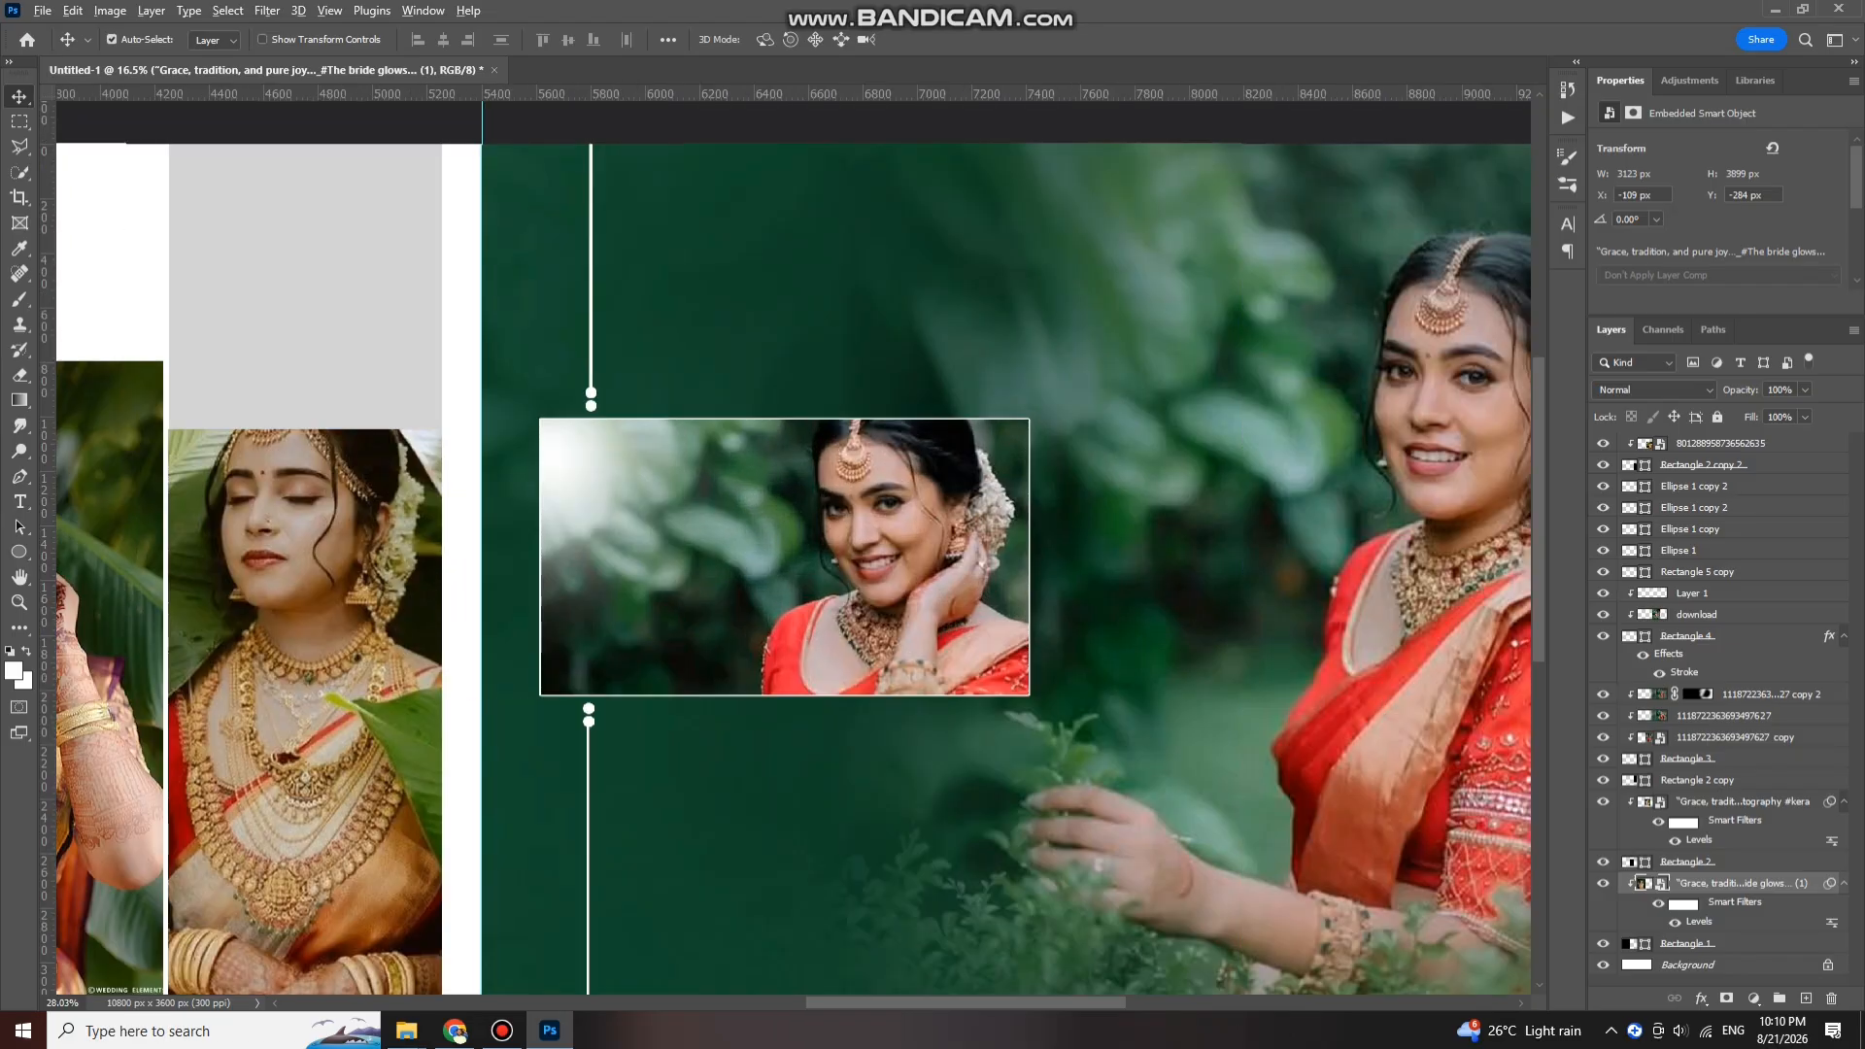
scroll(801, 452, "down", 1)
Step: Look through the "wedding text 2026" folder on the F: drive in File Explorer for bridal title lettering
mouse_move(406, 1030)
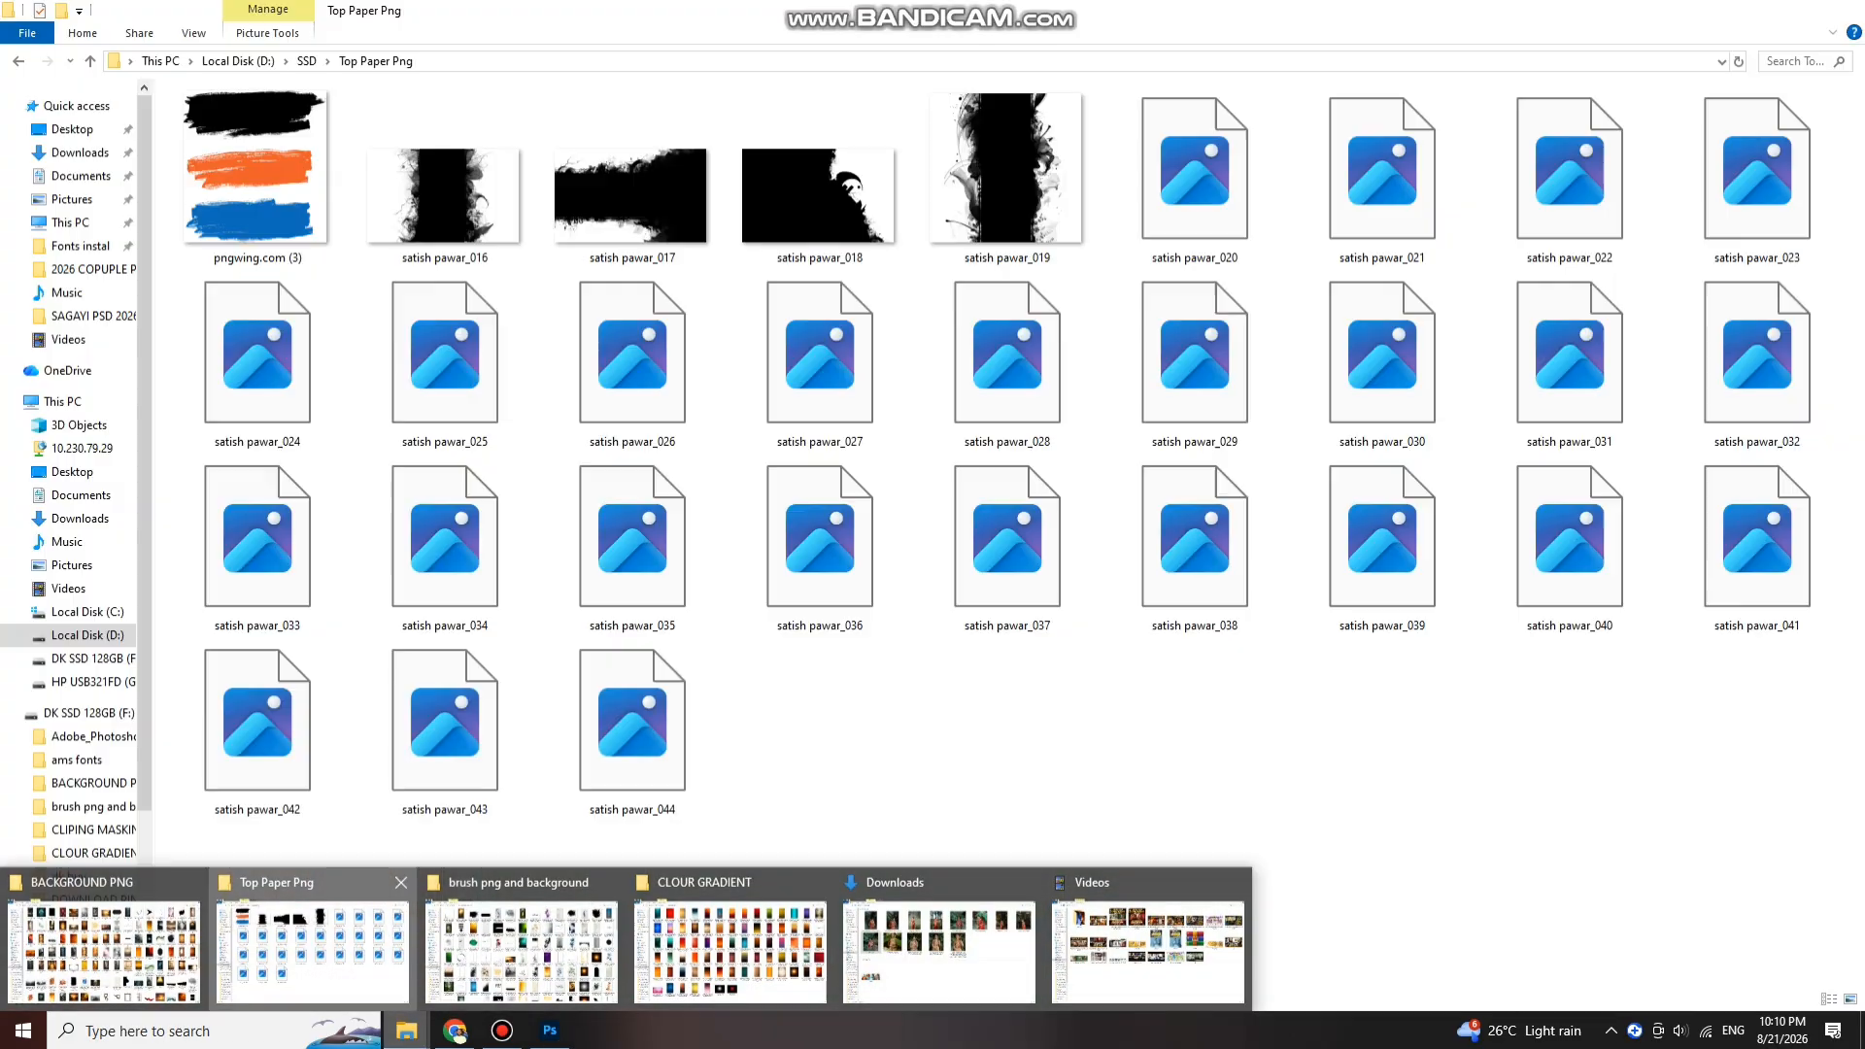
left_click(313, 950)
left_click(80, 517)
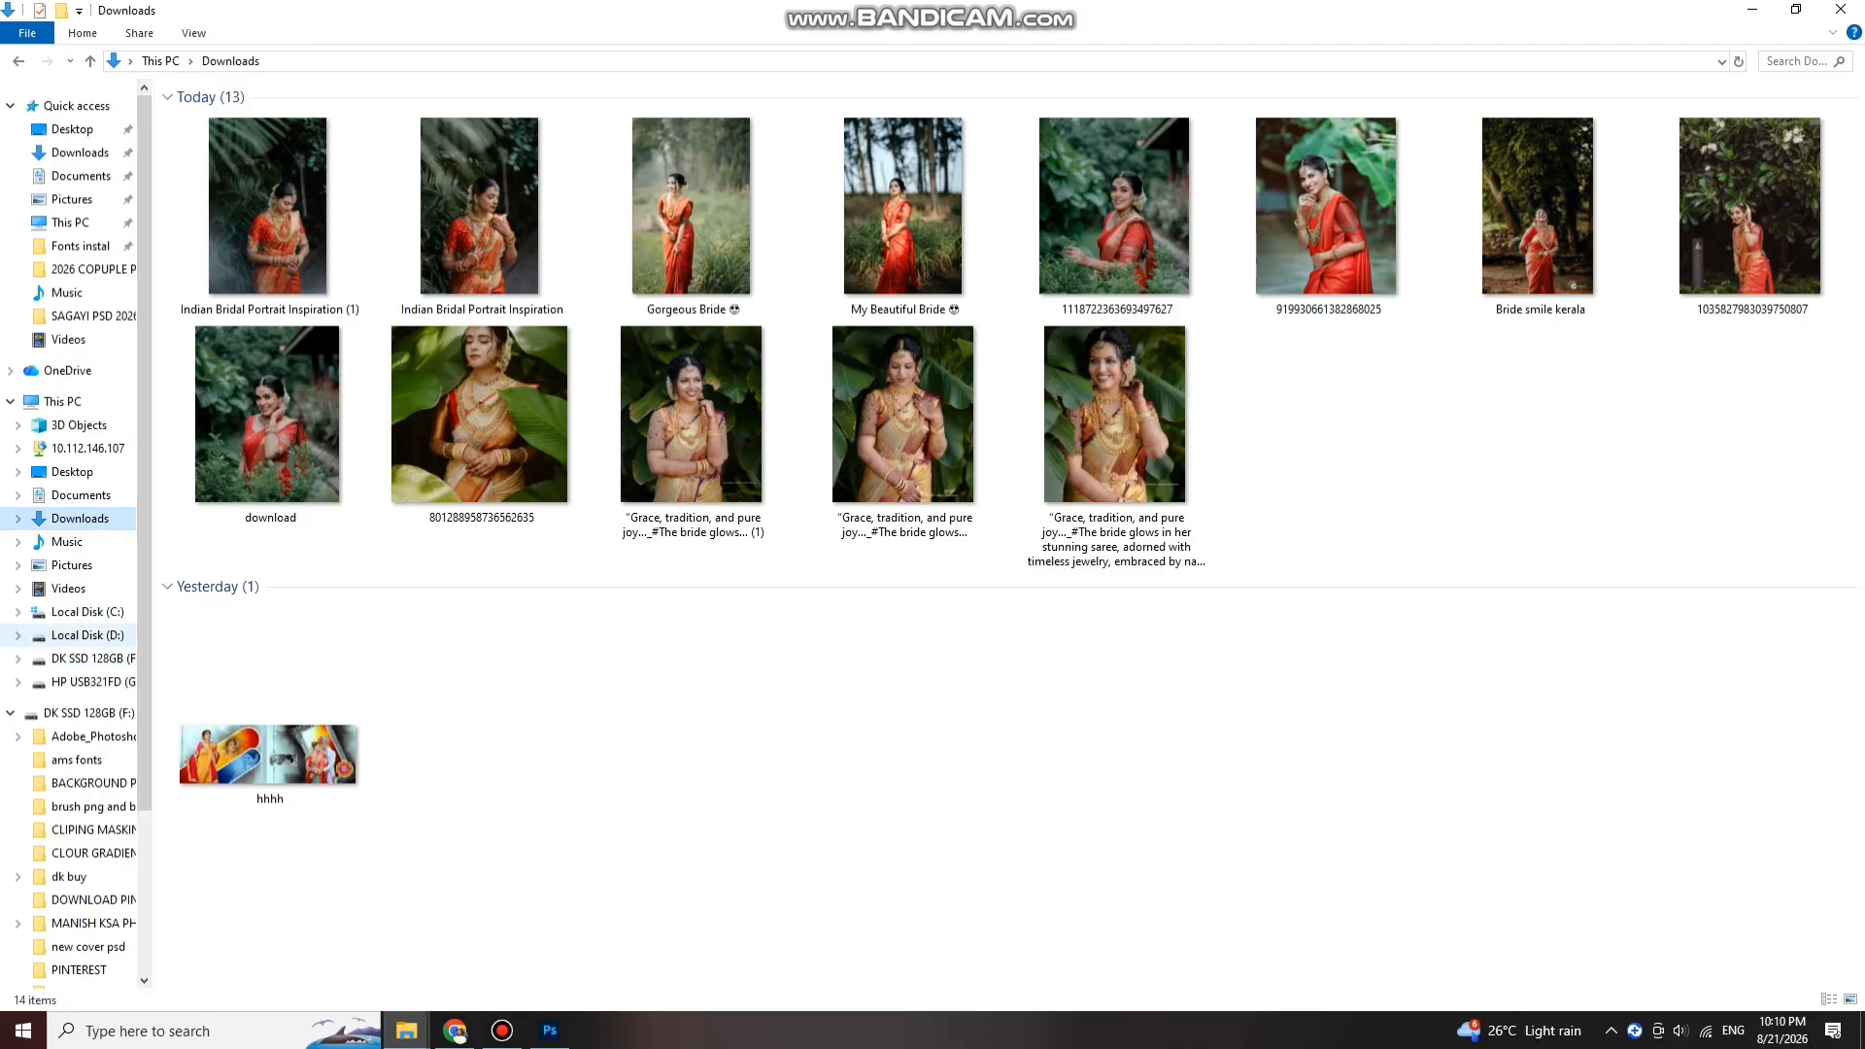
left_click(88, 635)
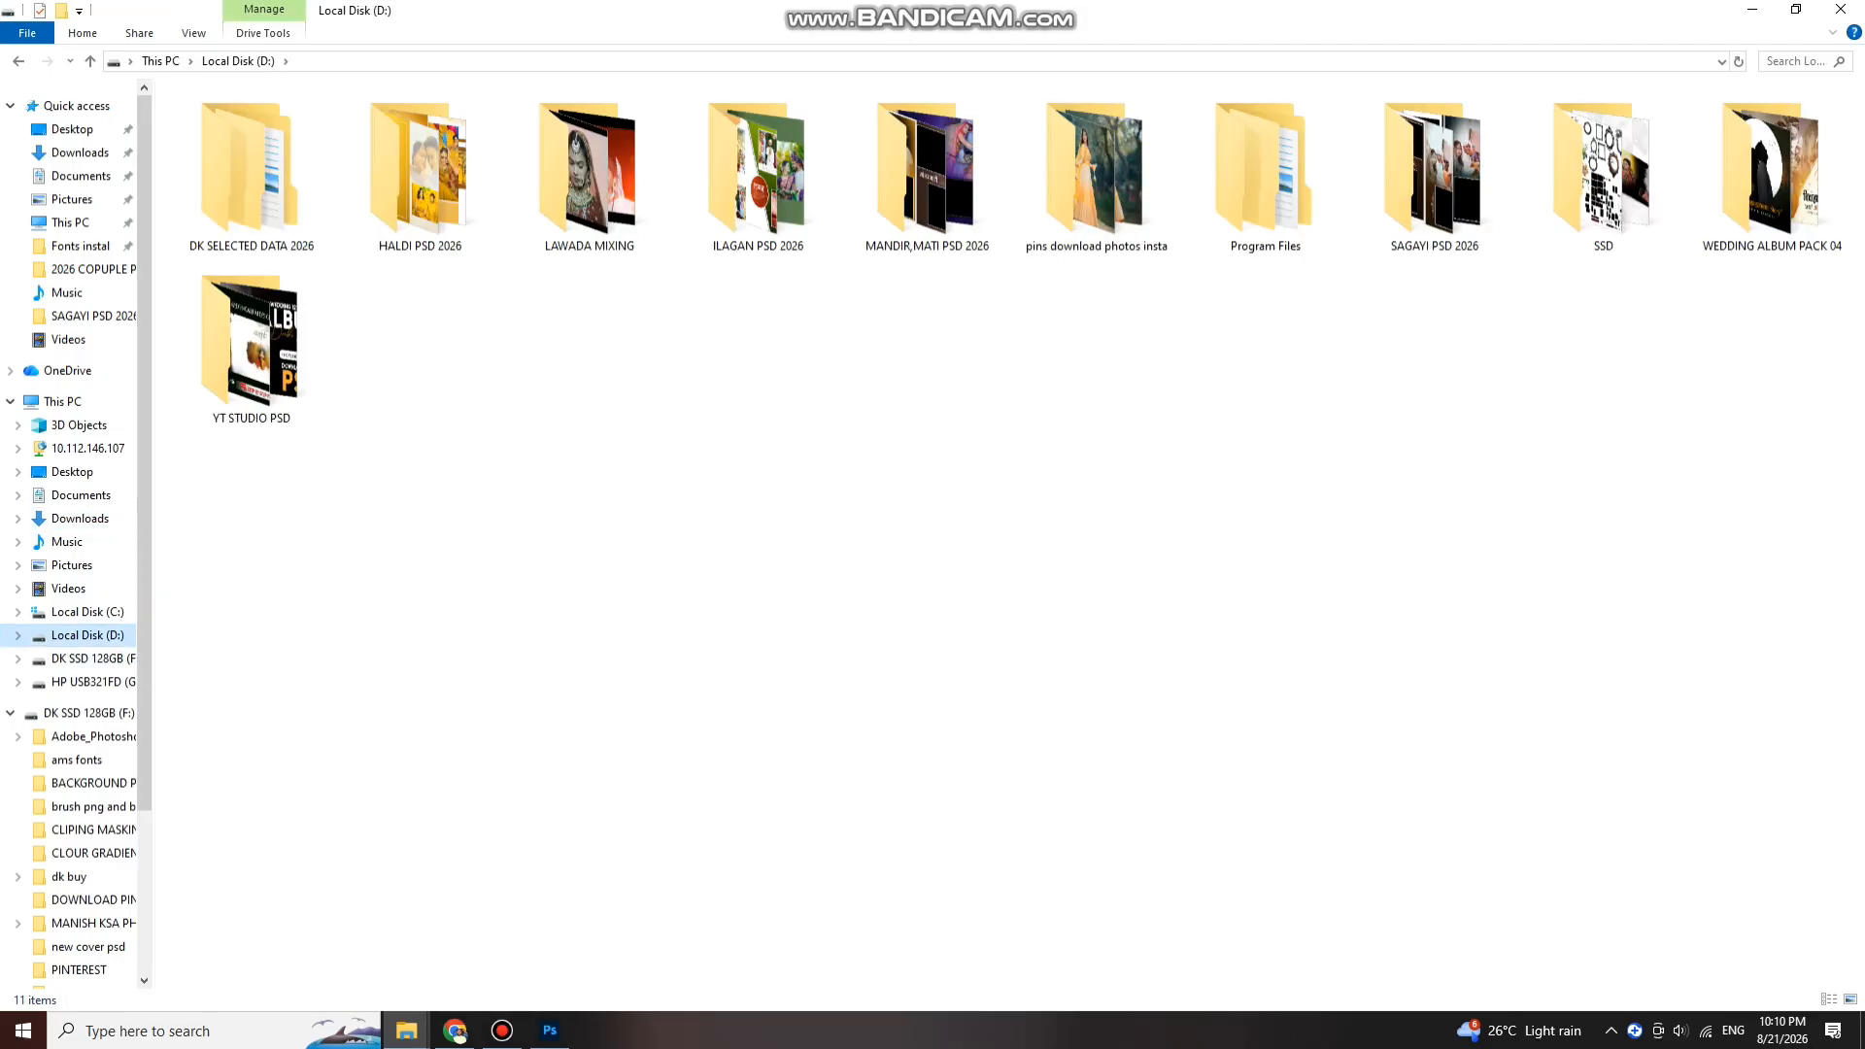
left_click(87, 659)
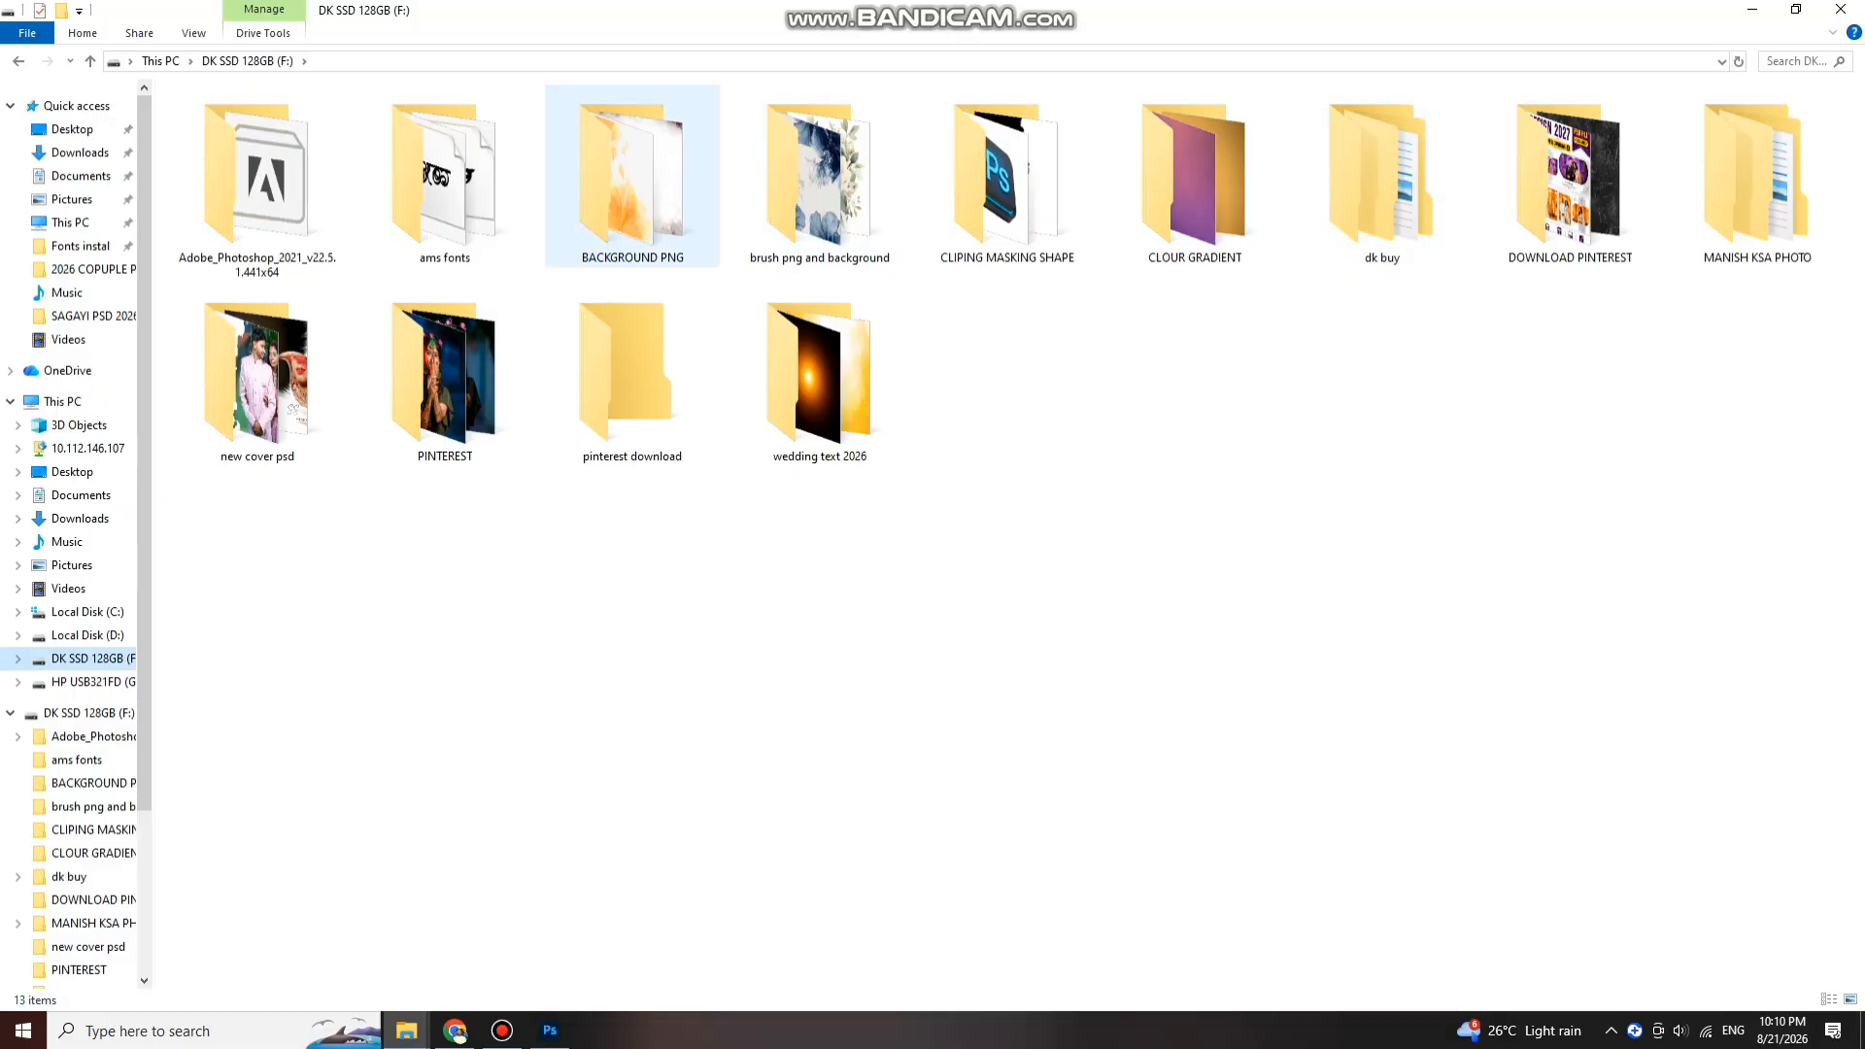
double_click(818, 374)
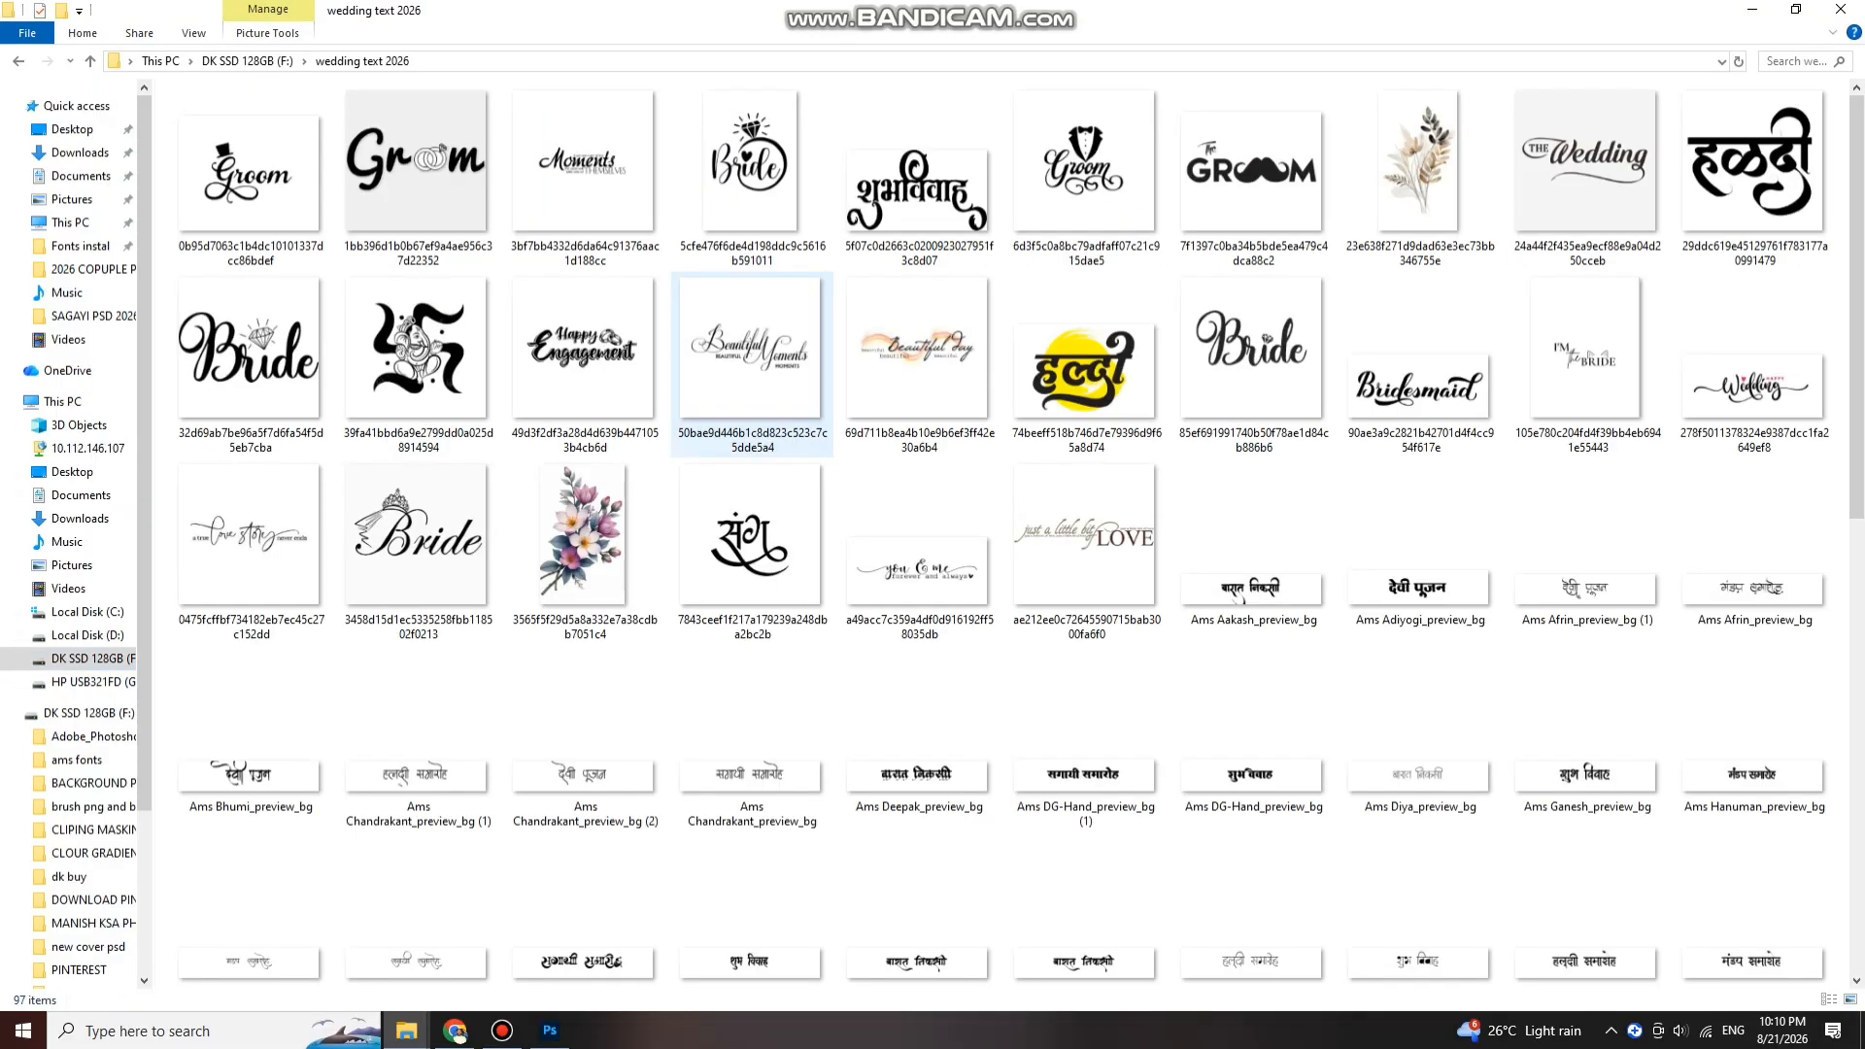
scroll(819, 374, "down", 10)
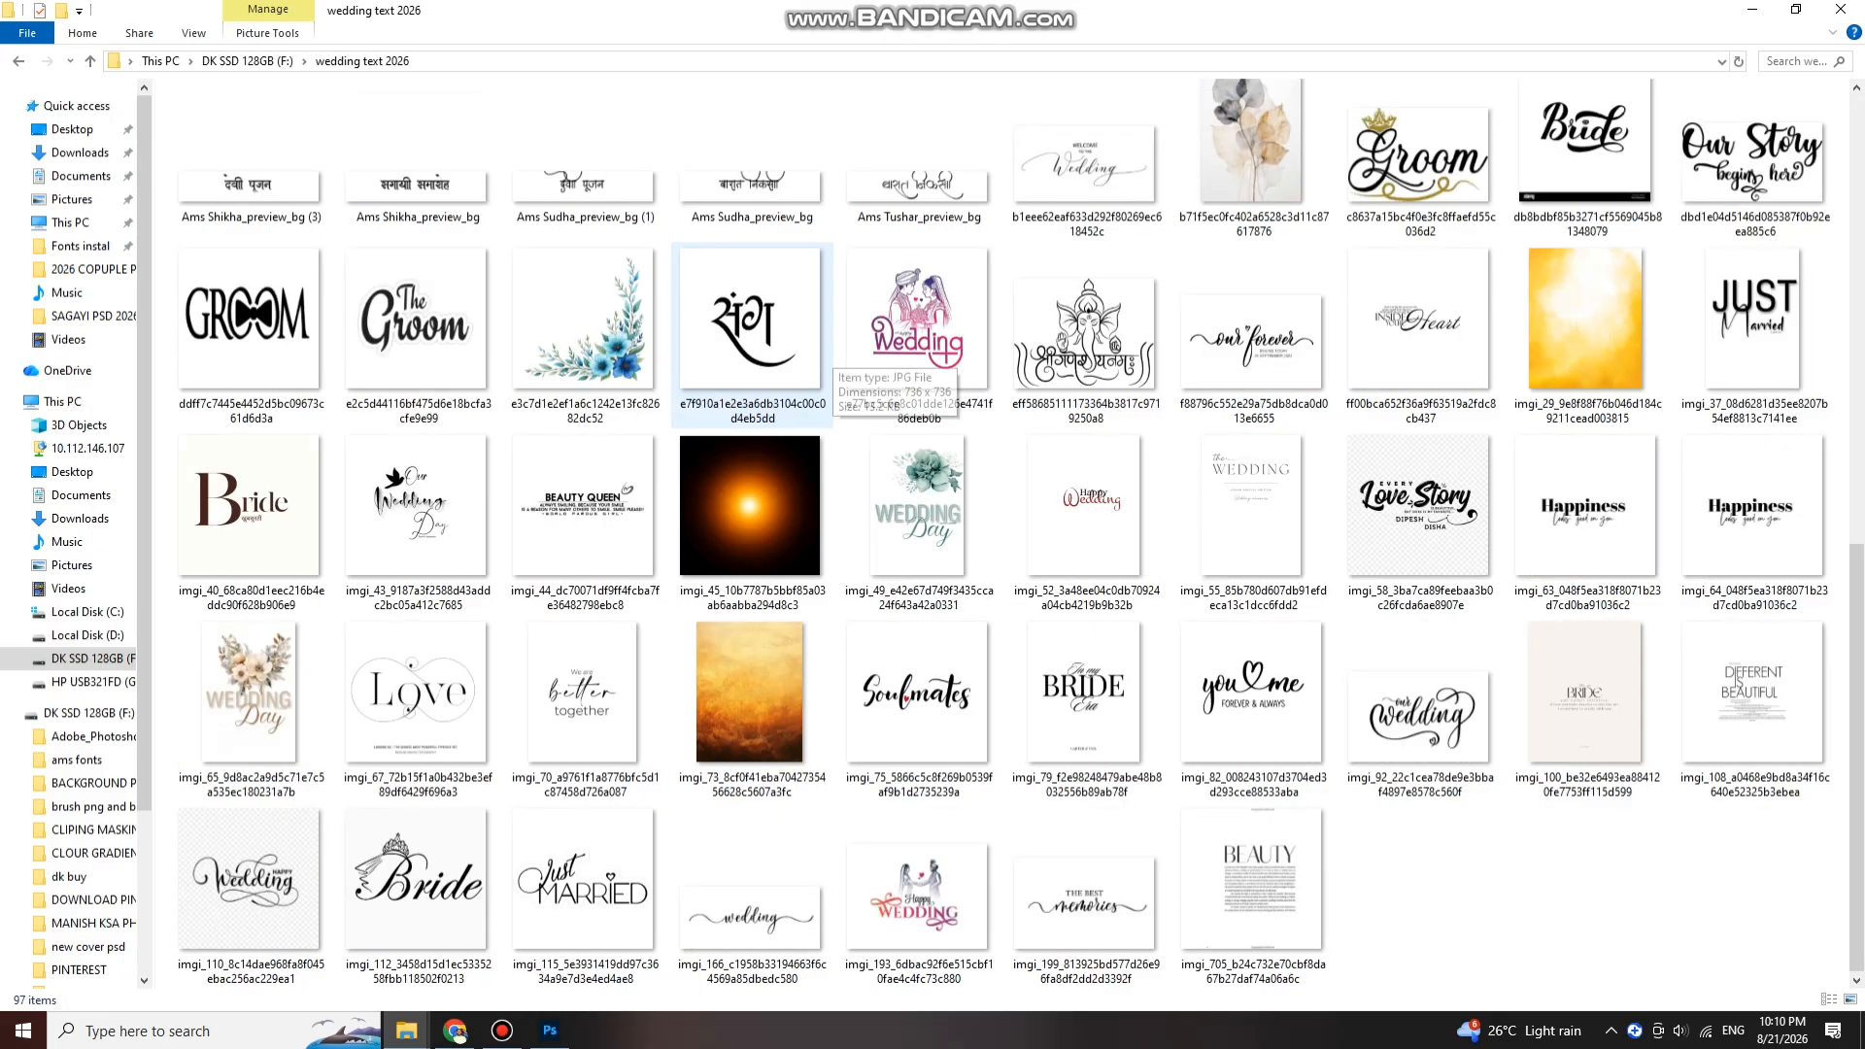
scroll(819, 374, "up", 3)
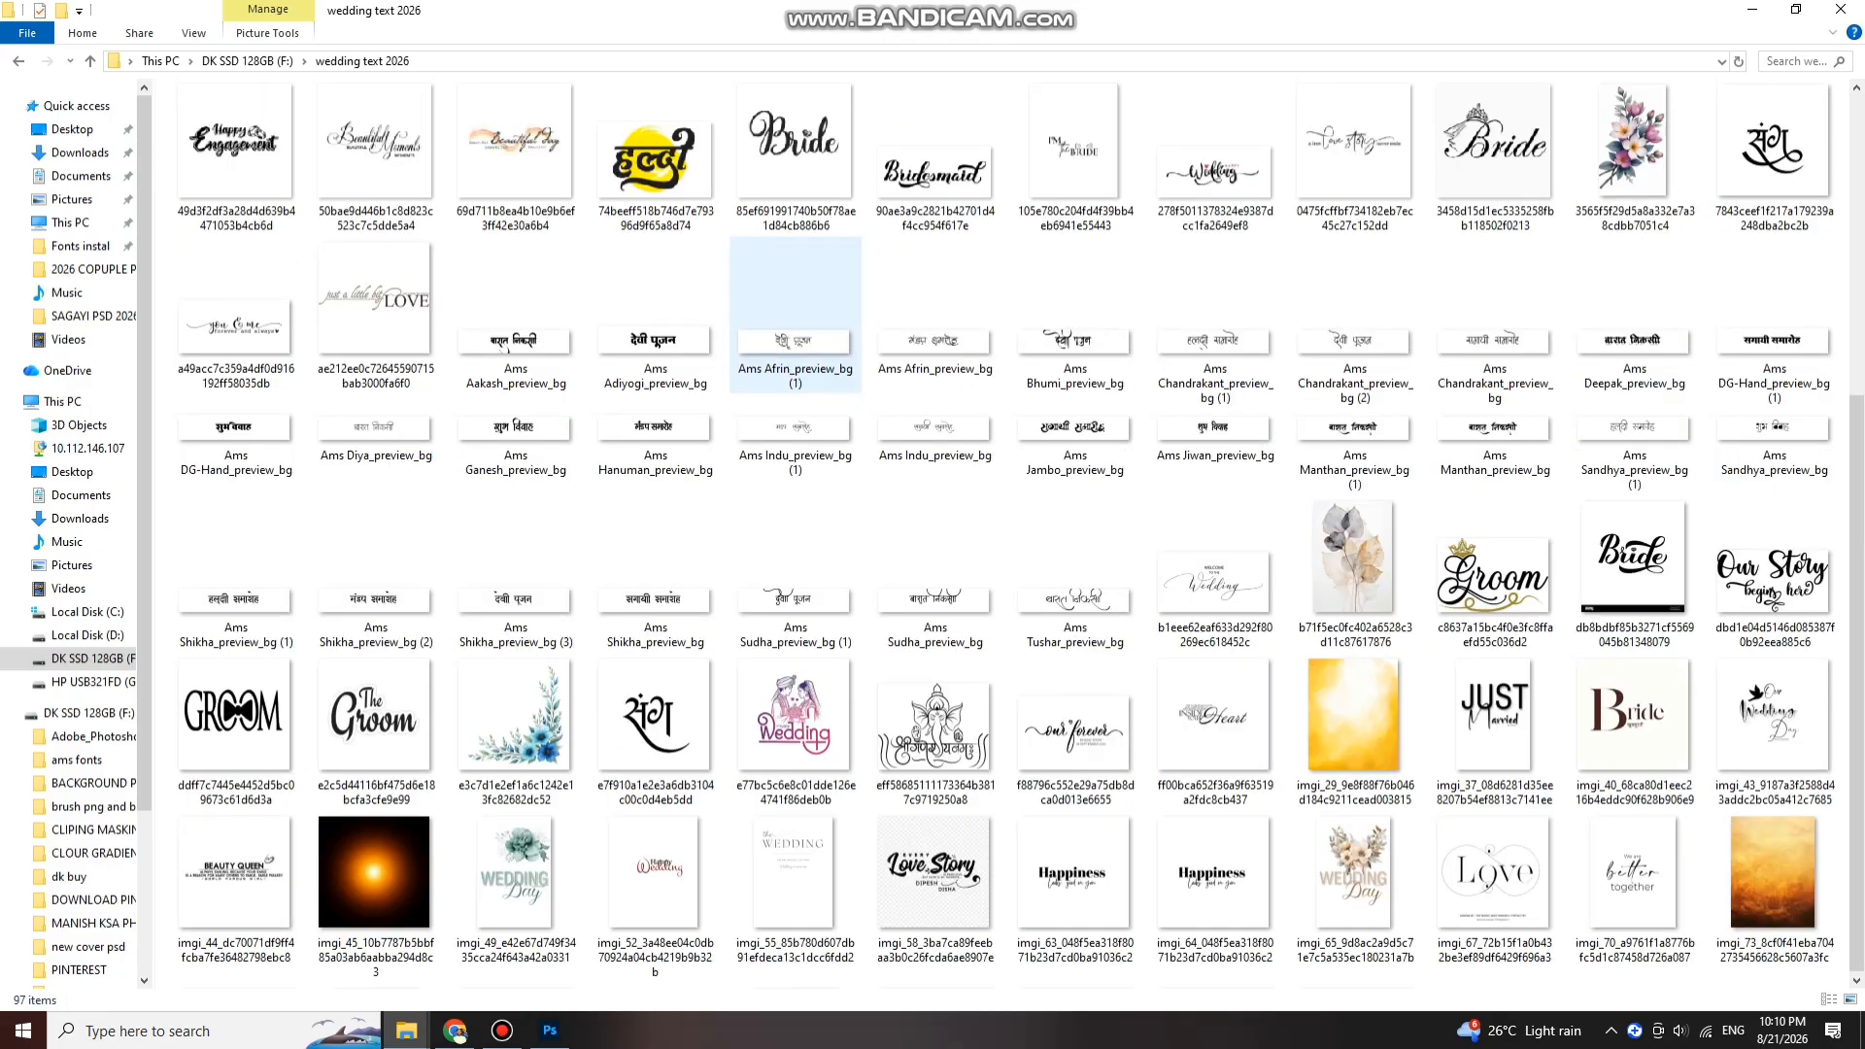
scroll(794, 320, "up", 2)
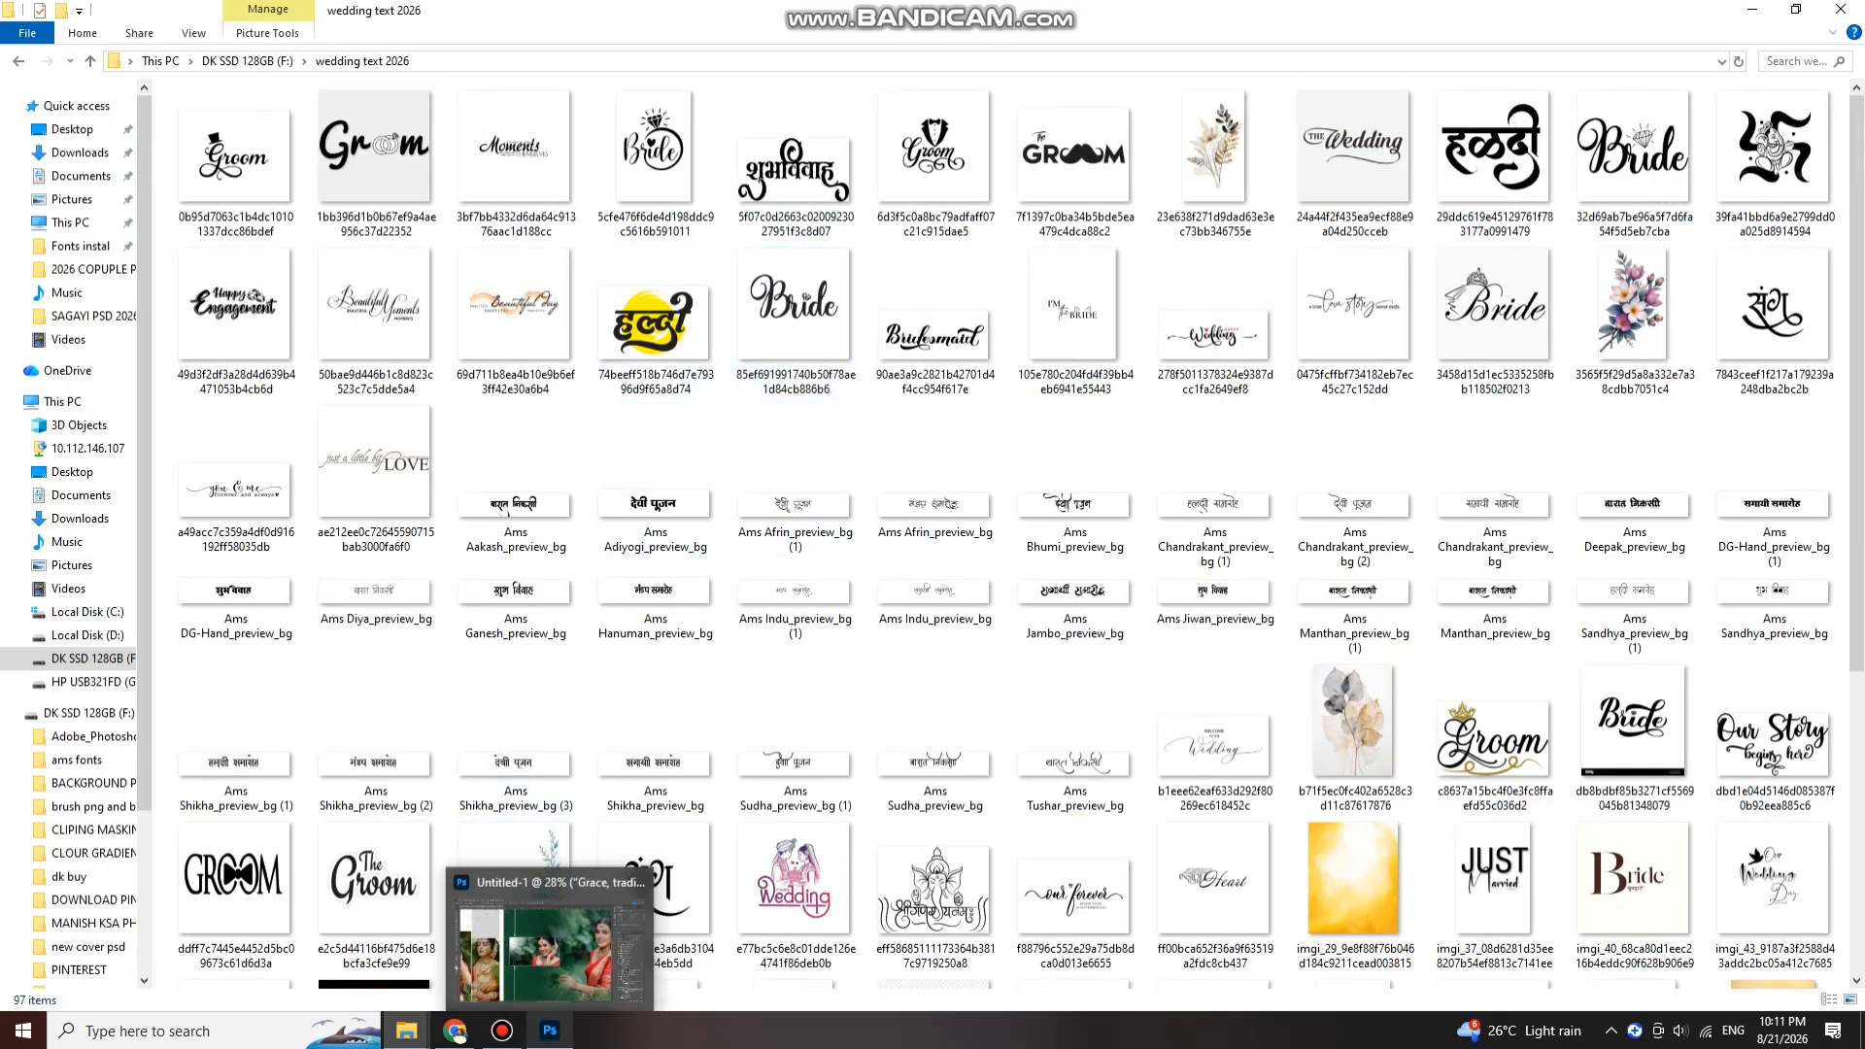
Step: Return to Photoshop, add "B ride" in white 72 pt Amsterdam Handwriting above the framed photo, and move its layer to the top
left_click(550, 1031)
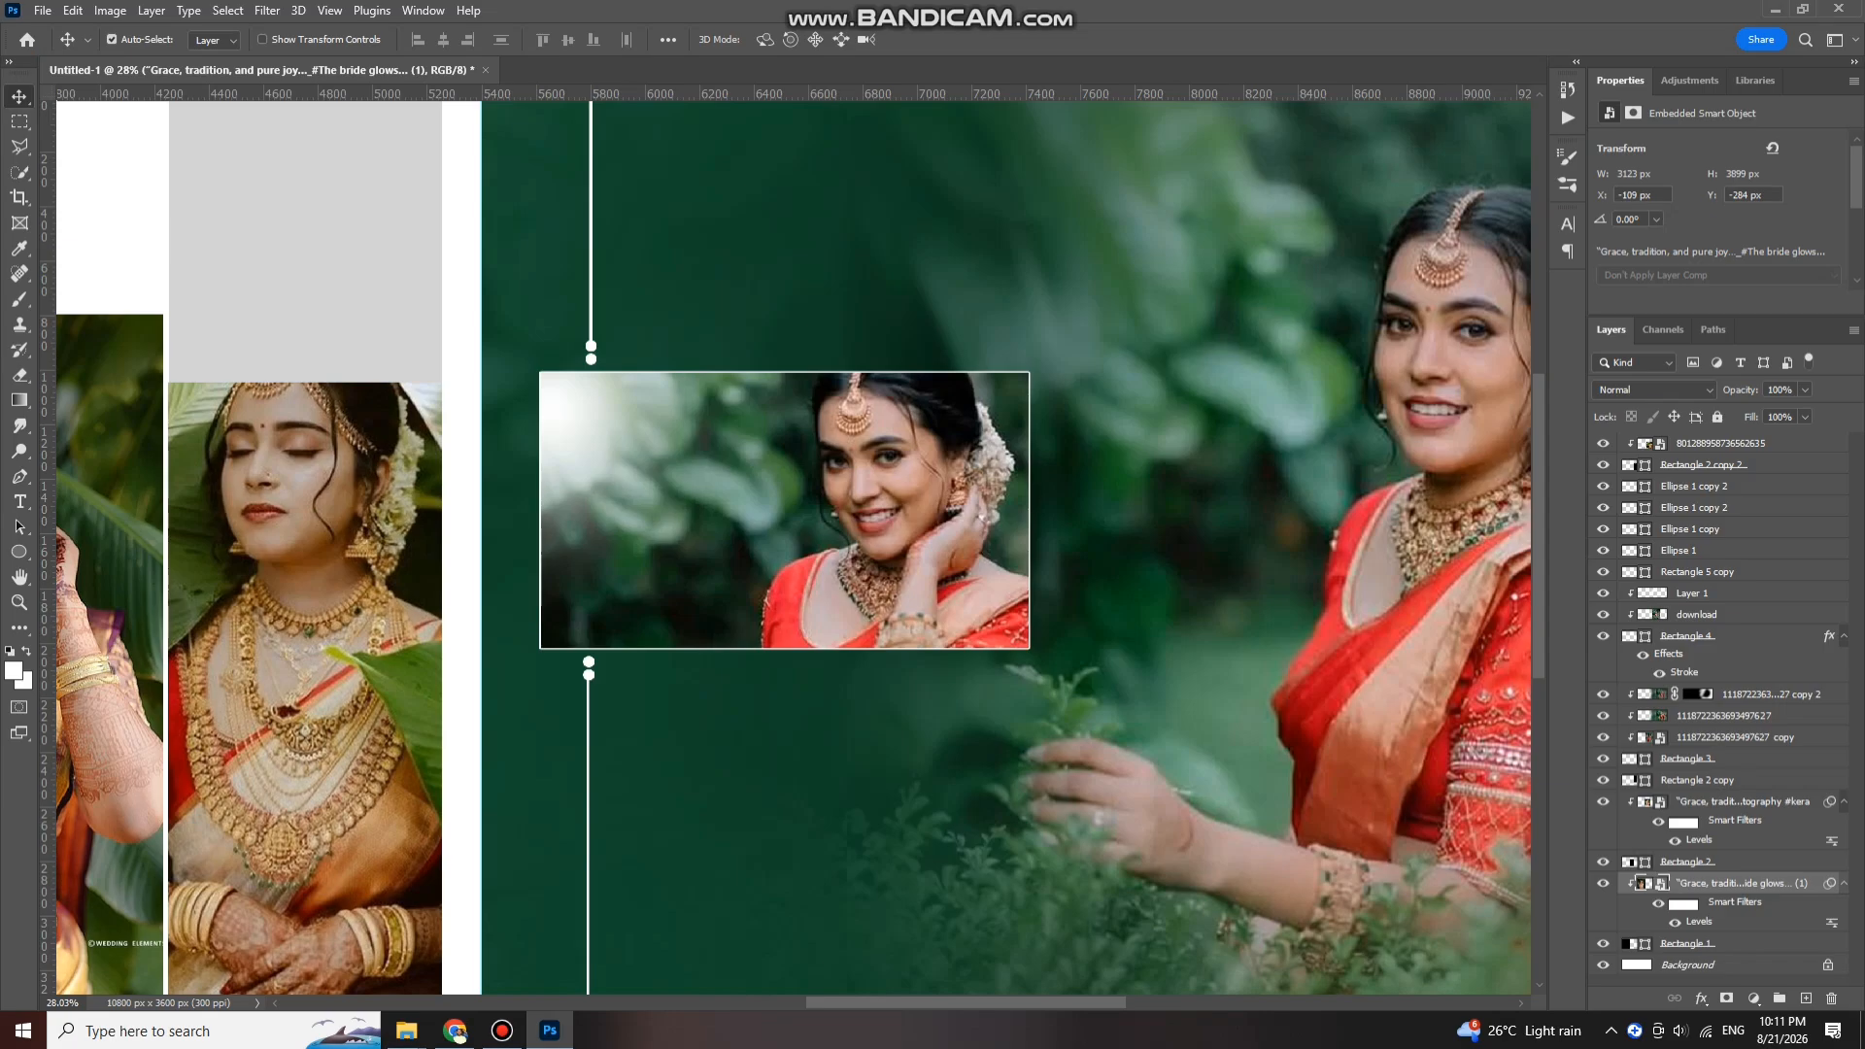
key("t")
left_click(839, 301)
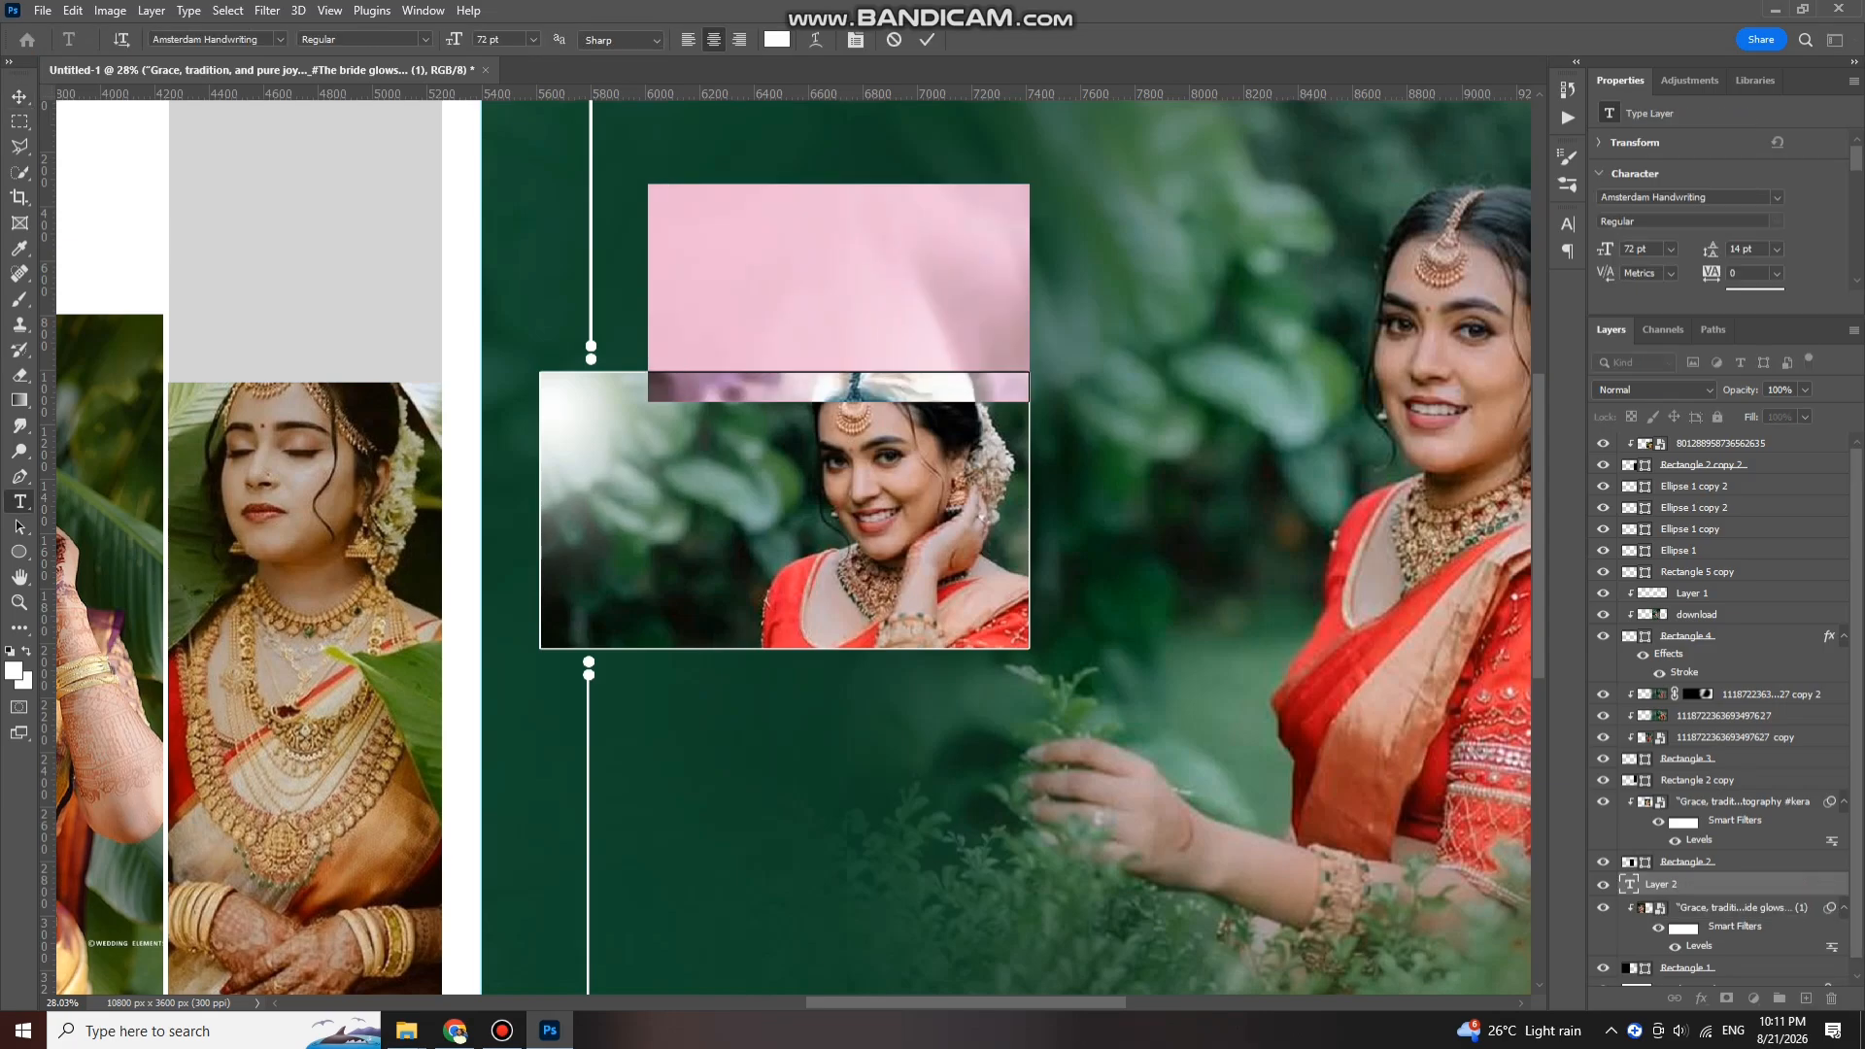
key("BackSpace")
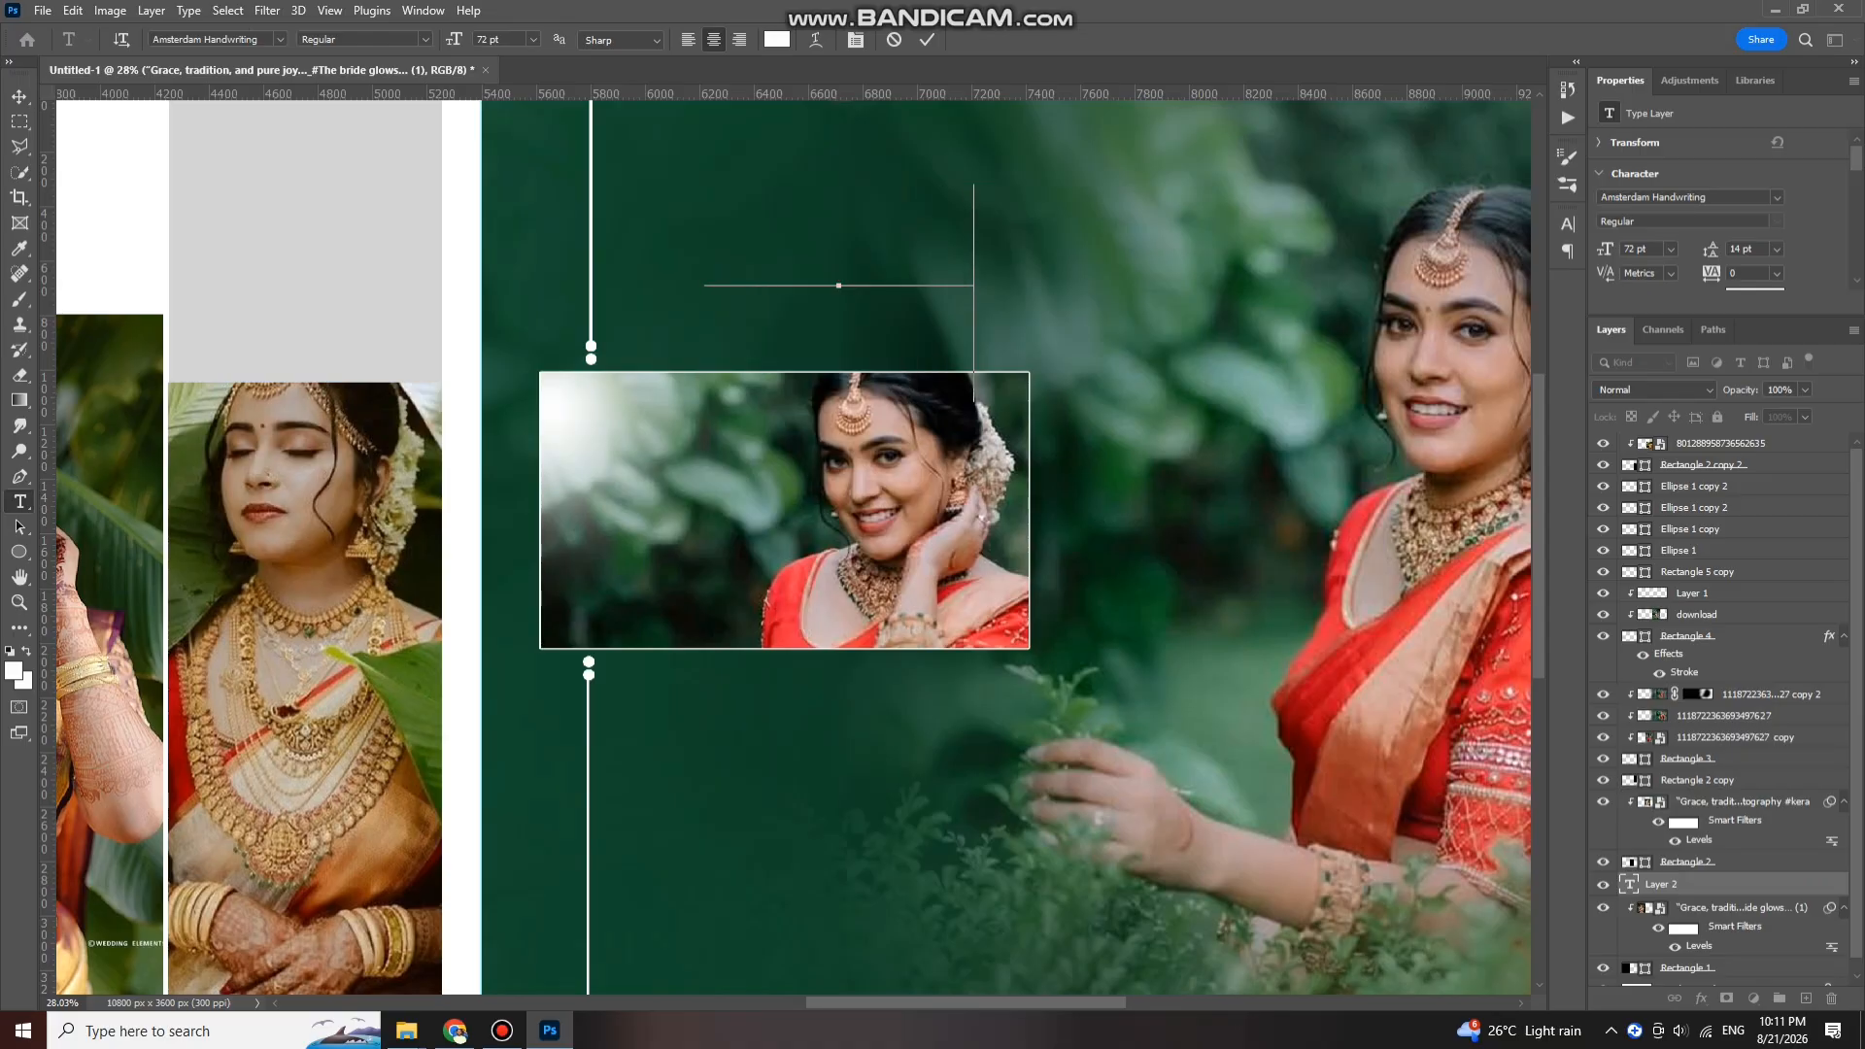
left_click(20, 97)
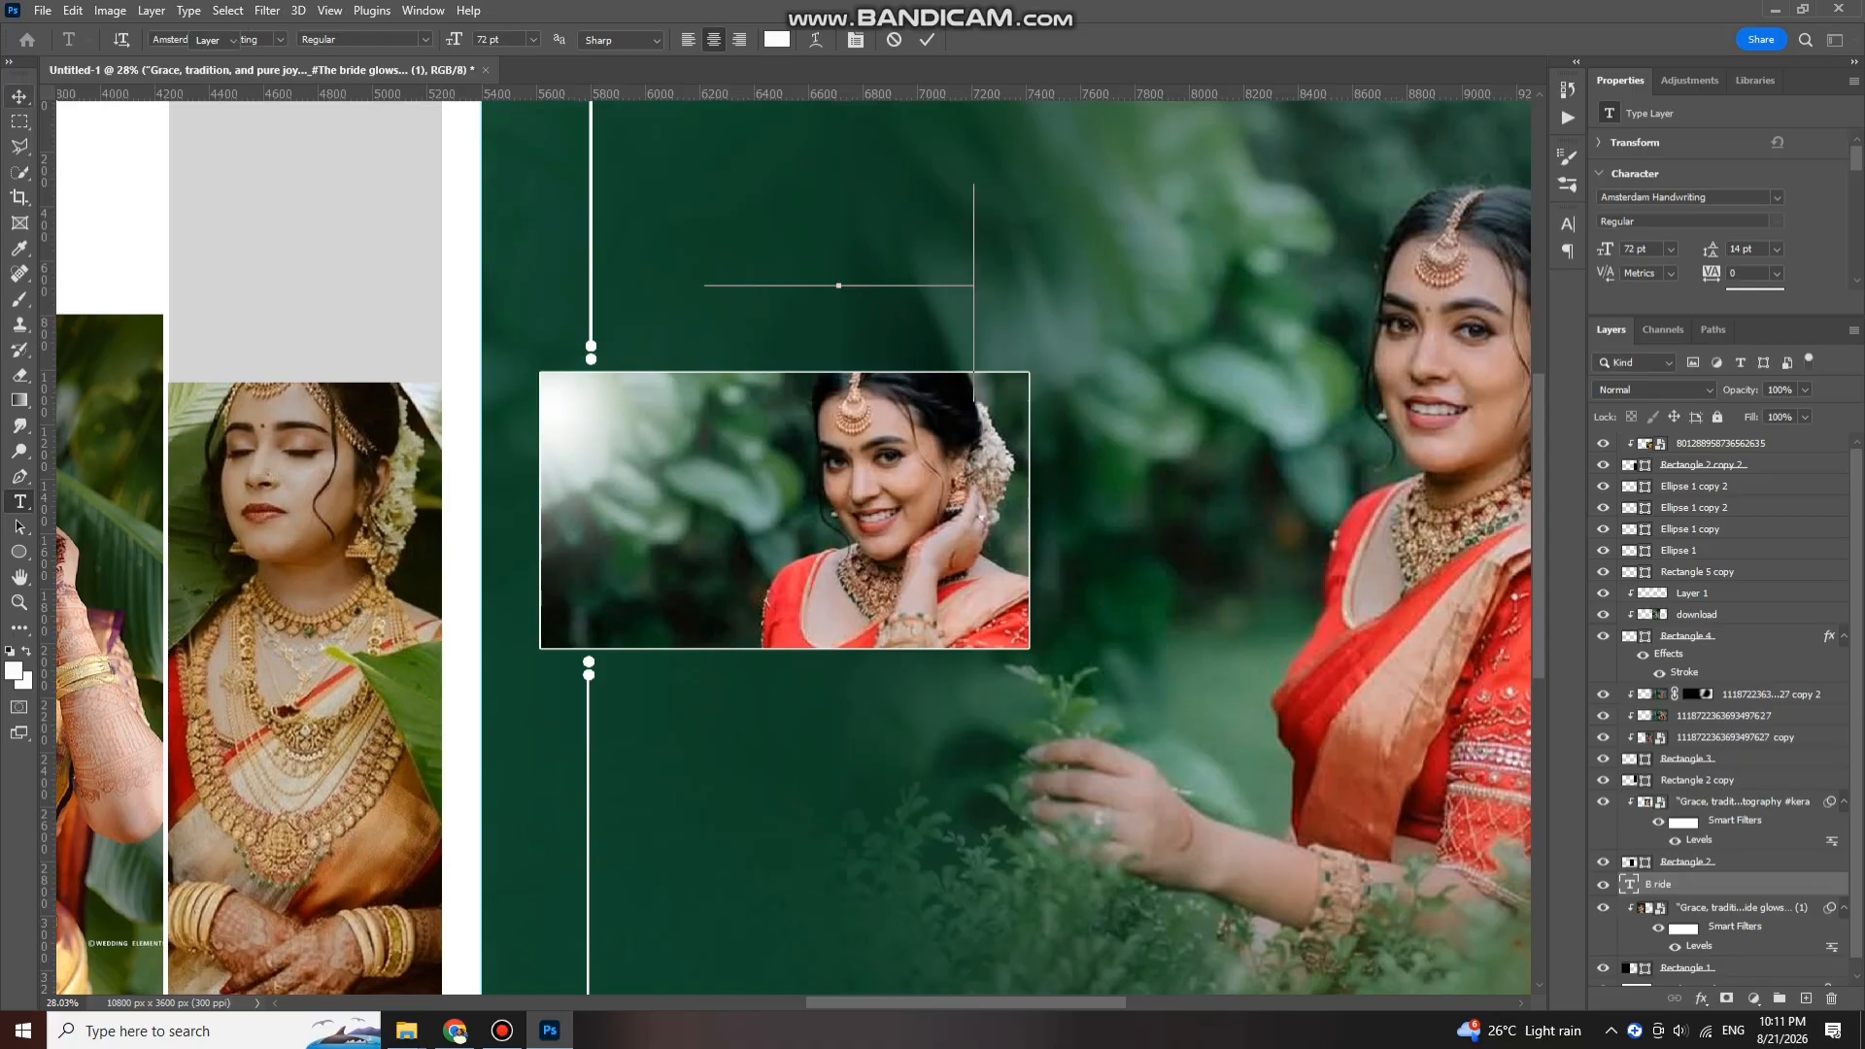
left_click_drag(1688, 884, 1688, 442)
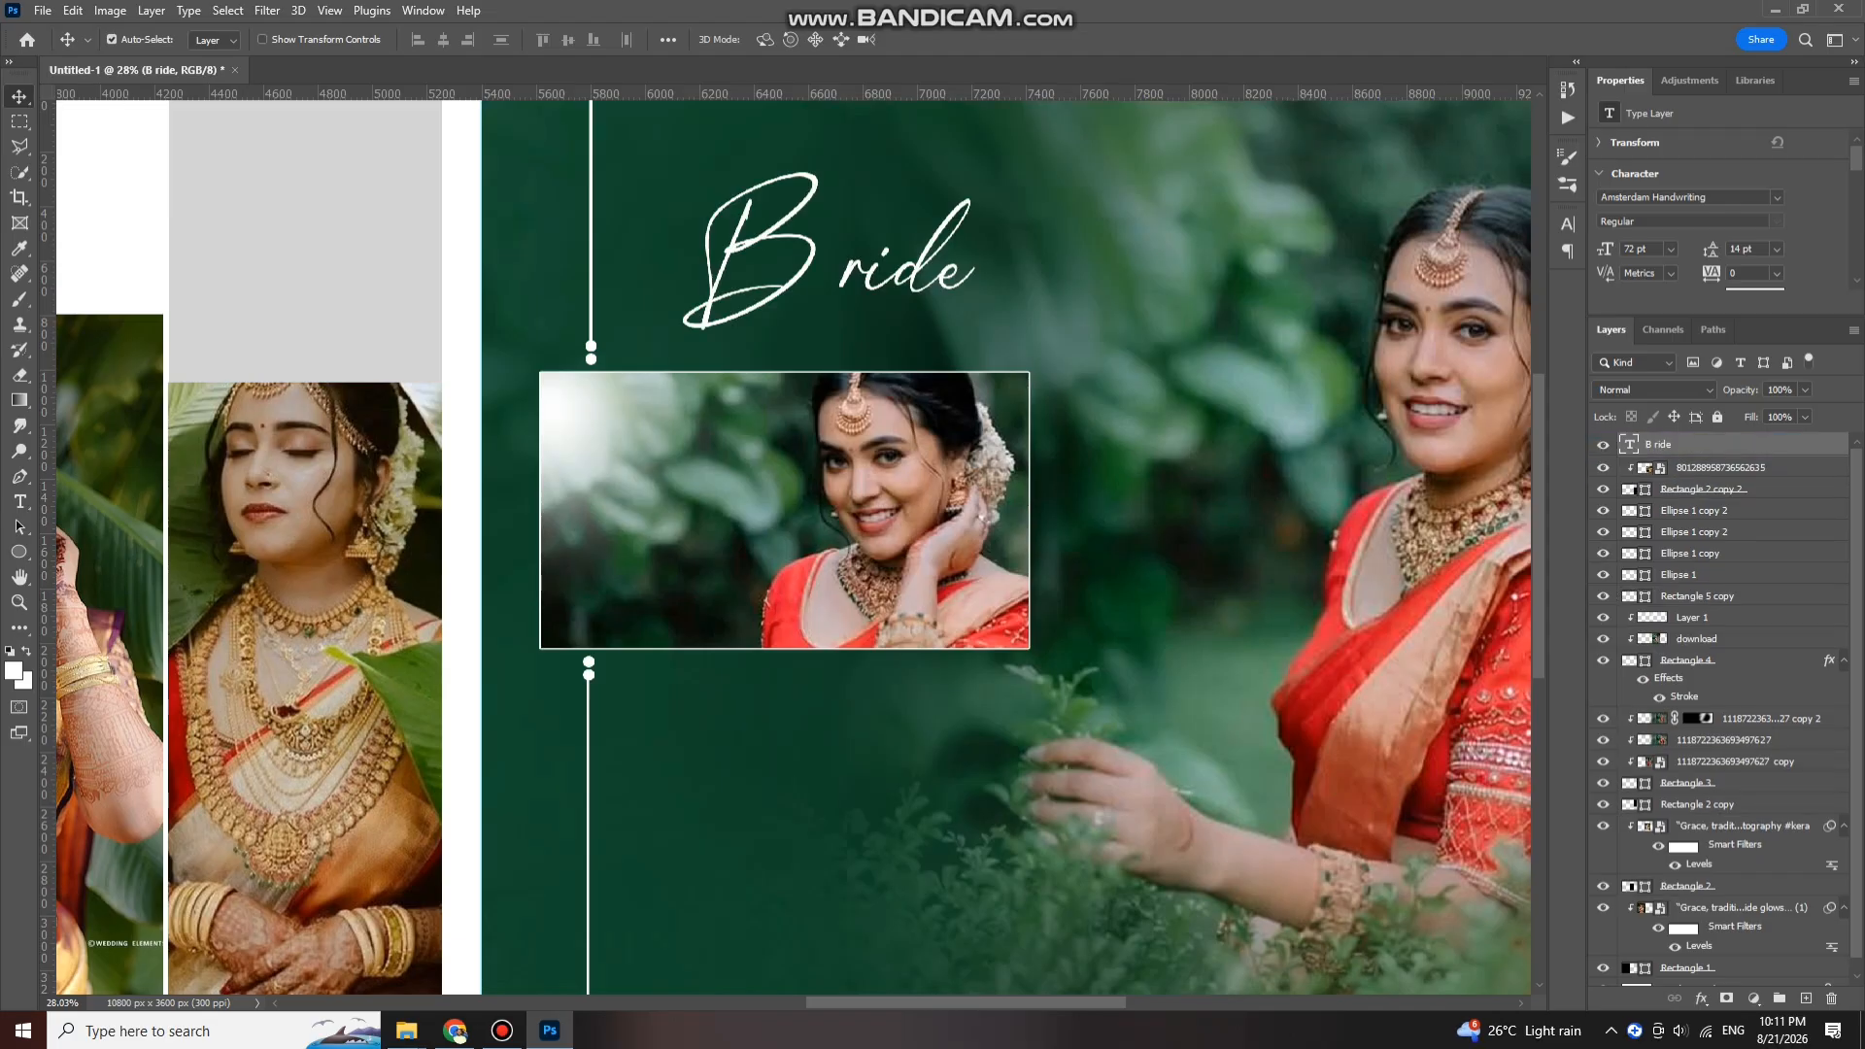
Step: Remove the space so the title reads "Bride", and place it roughly centred just above the framed photo
double_click(844, 267)
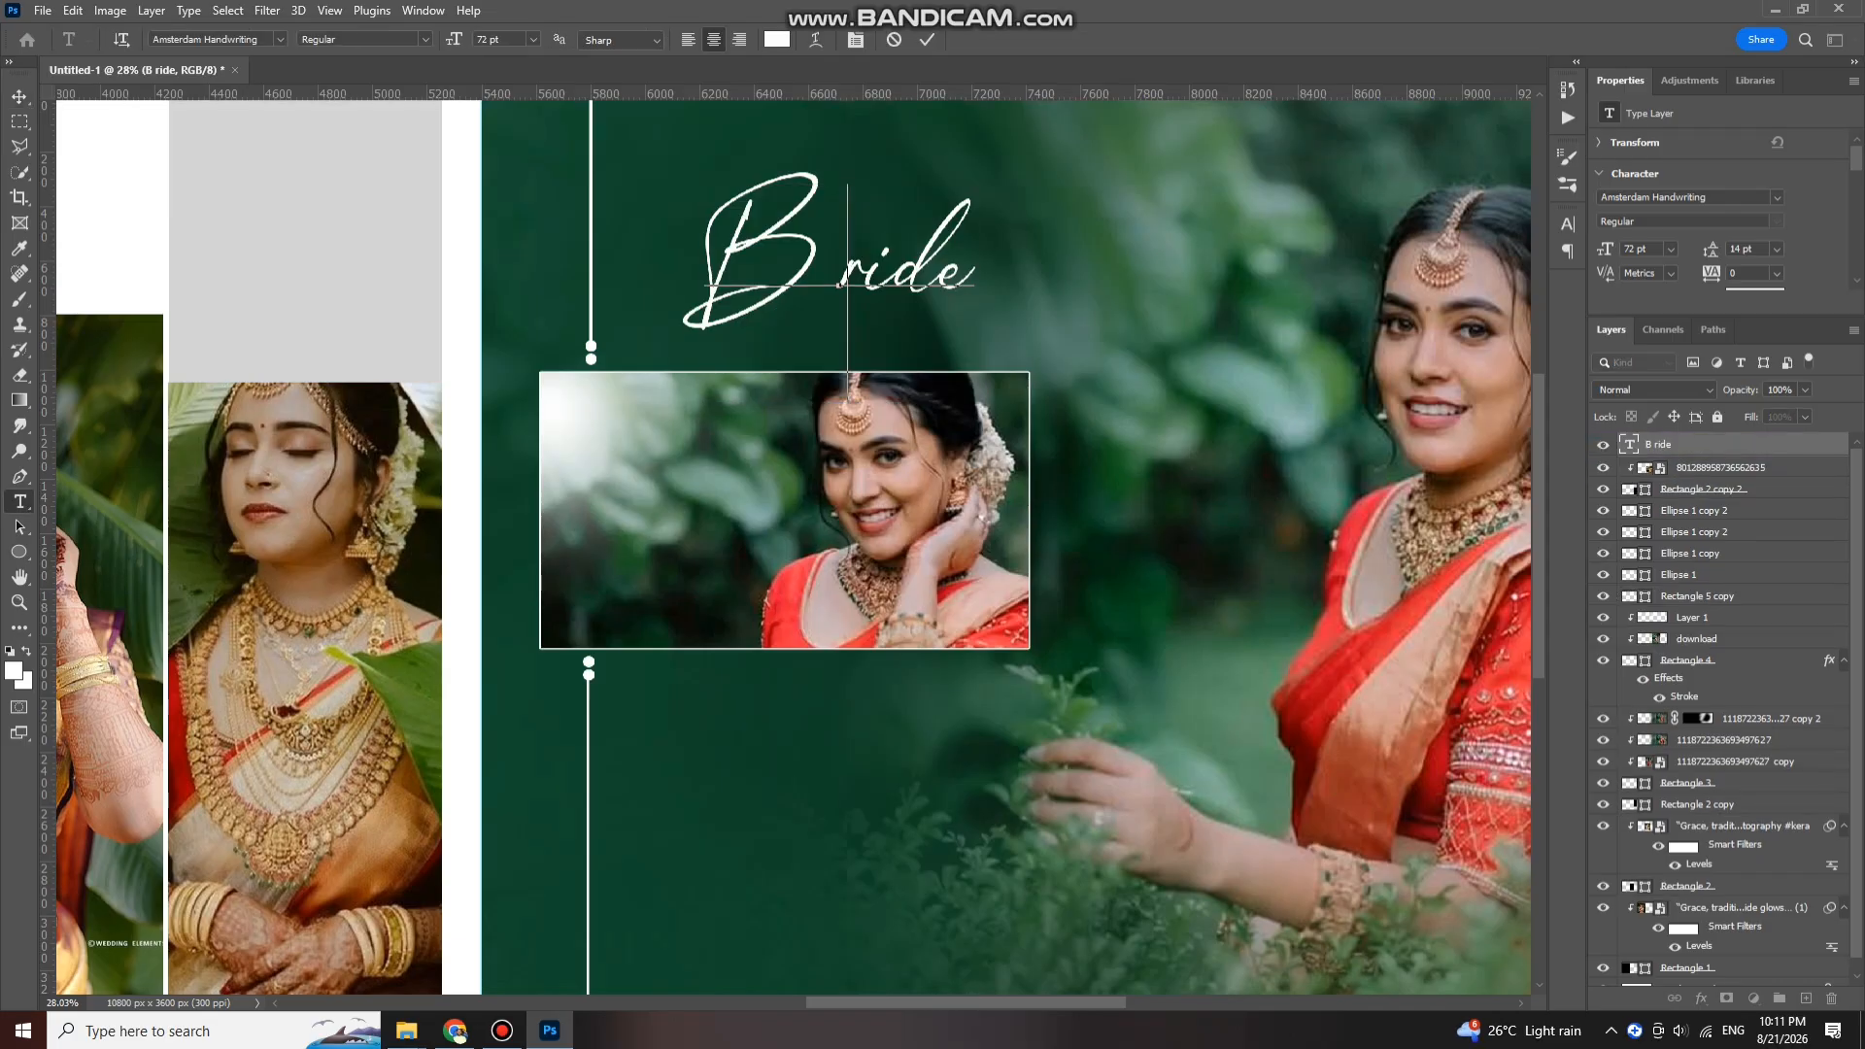
key("BackSpace")
left_click_drag(968, 272, 616, 320)
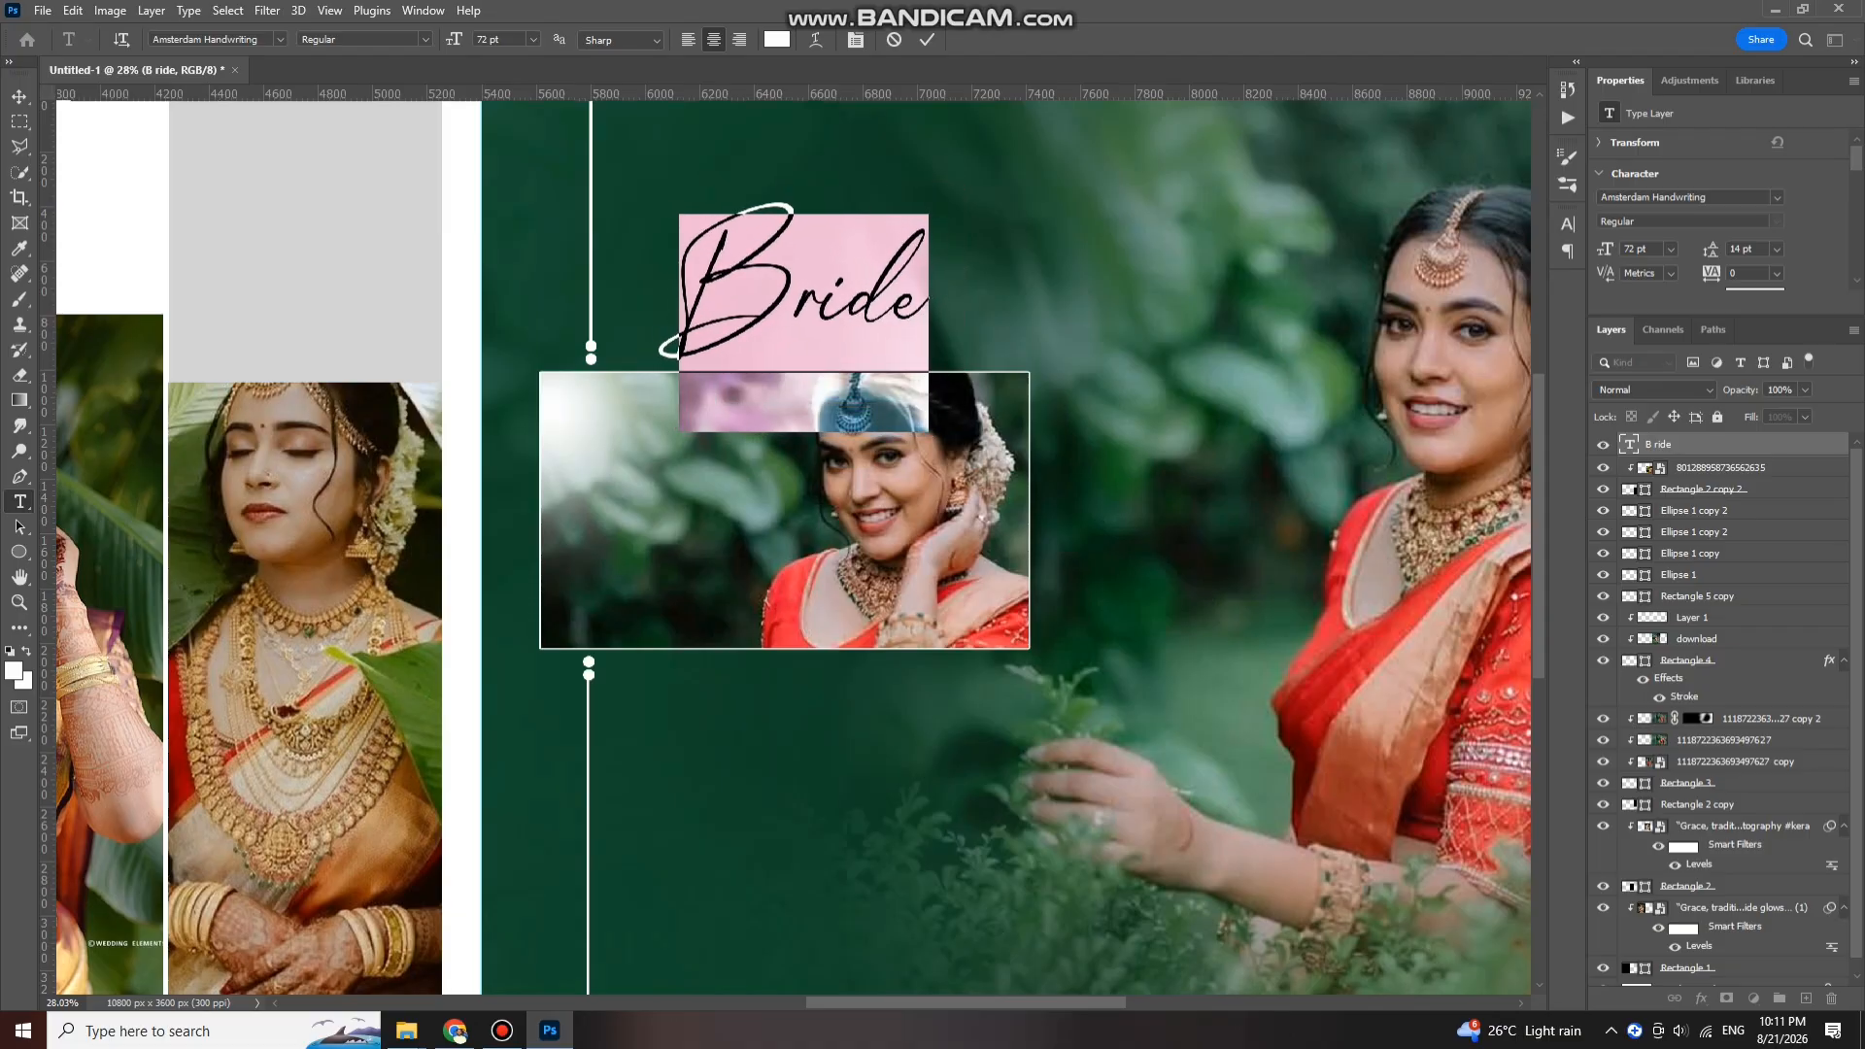
Step: Draw a small white-filled rectangle of about 86 × 94 px on the green page below the framed photo
scroll(714, 377, "down", 5)
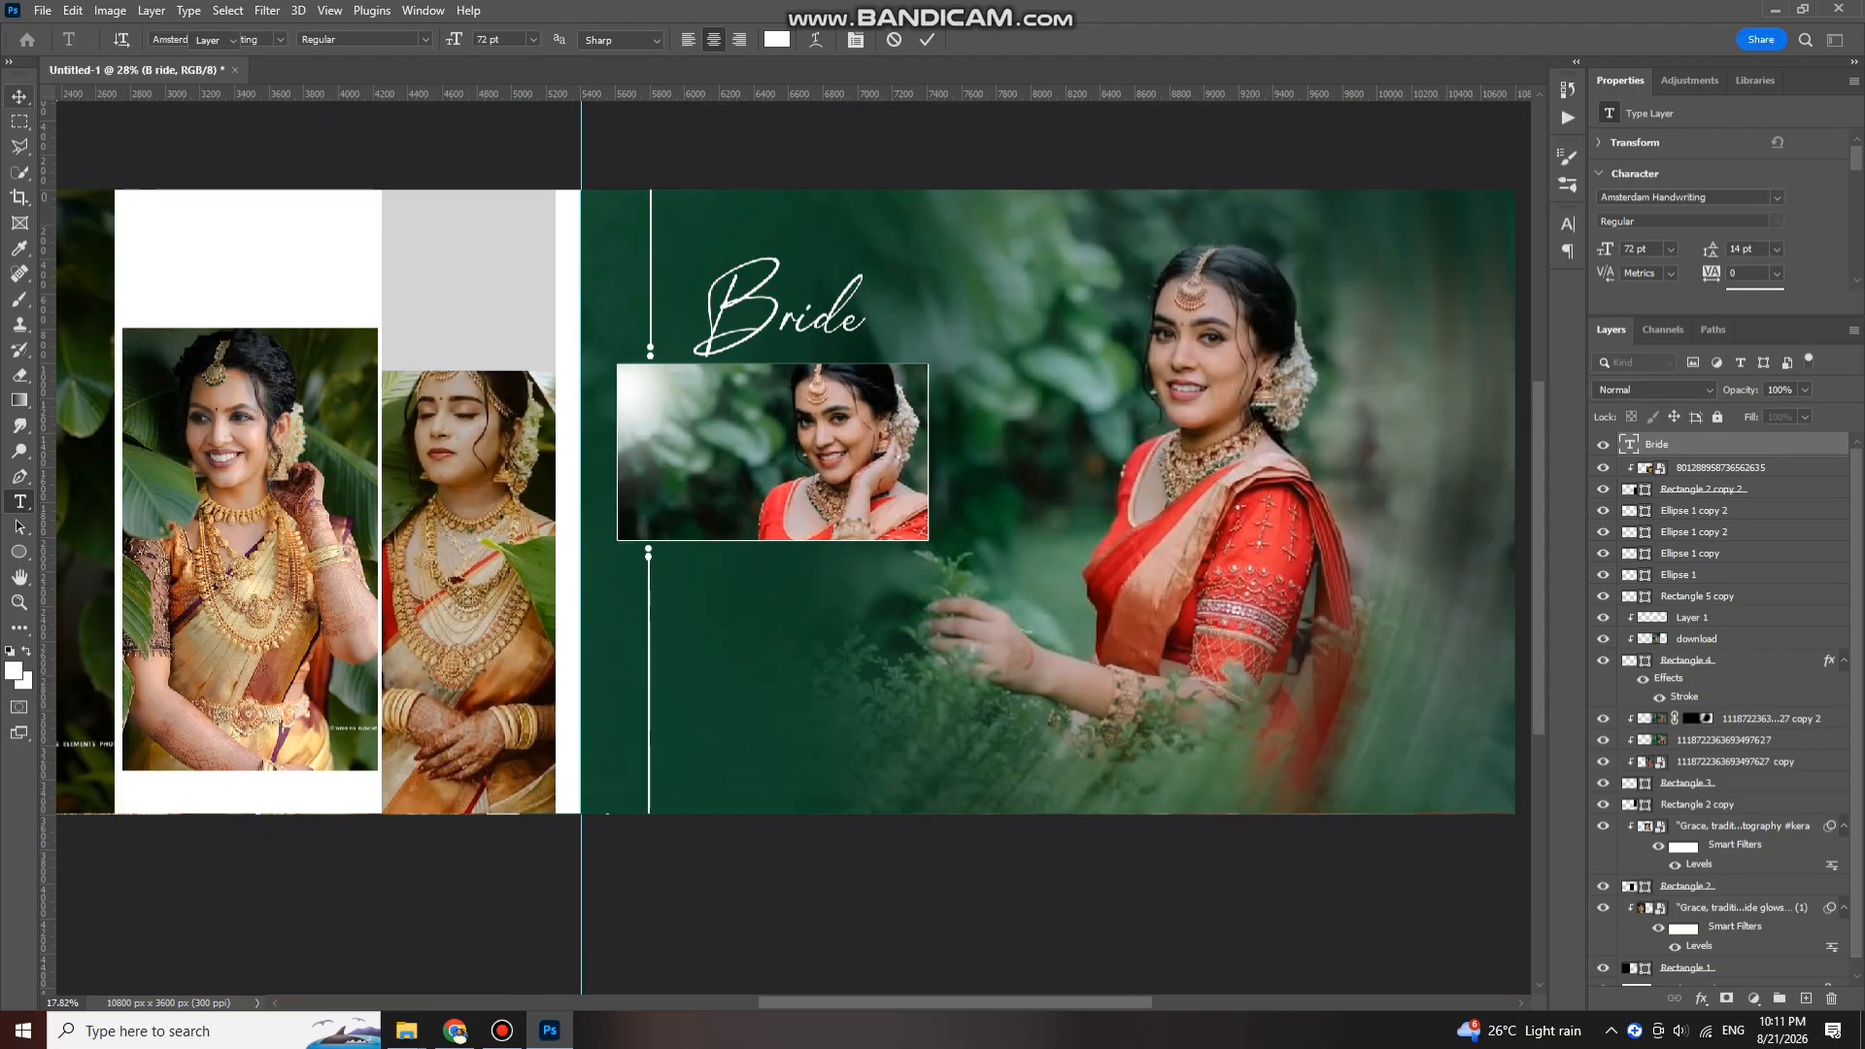
scroll(787, 340, "up", 1)
scroll(853, 282, "up", 3)
scroll(825, 407, "down", 2)
scroll(726, 670, "up", 1)
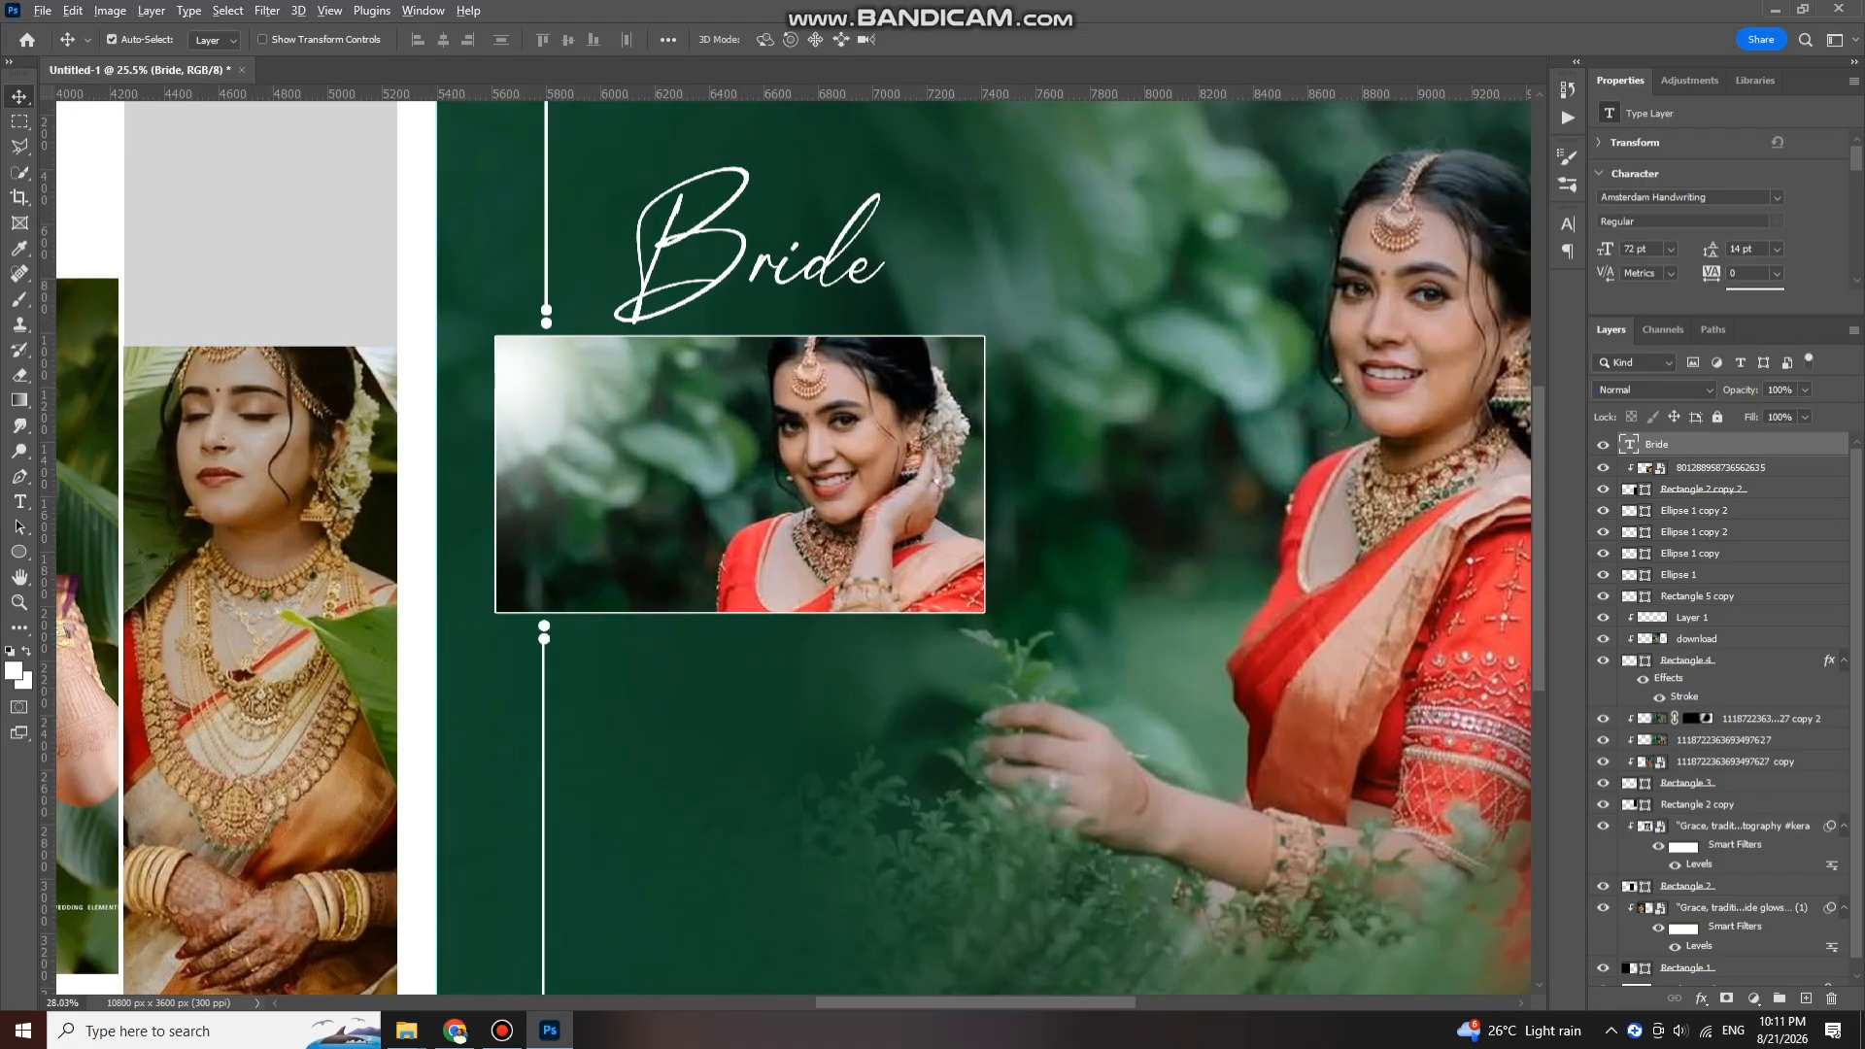
right_click(19, 551)
left_click(97, 571)
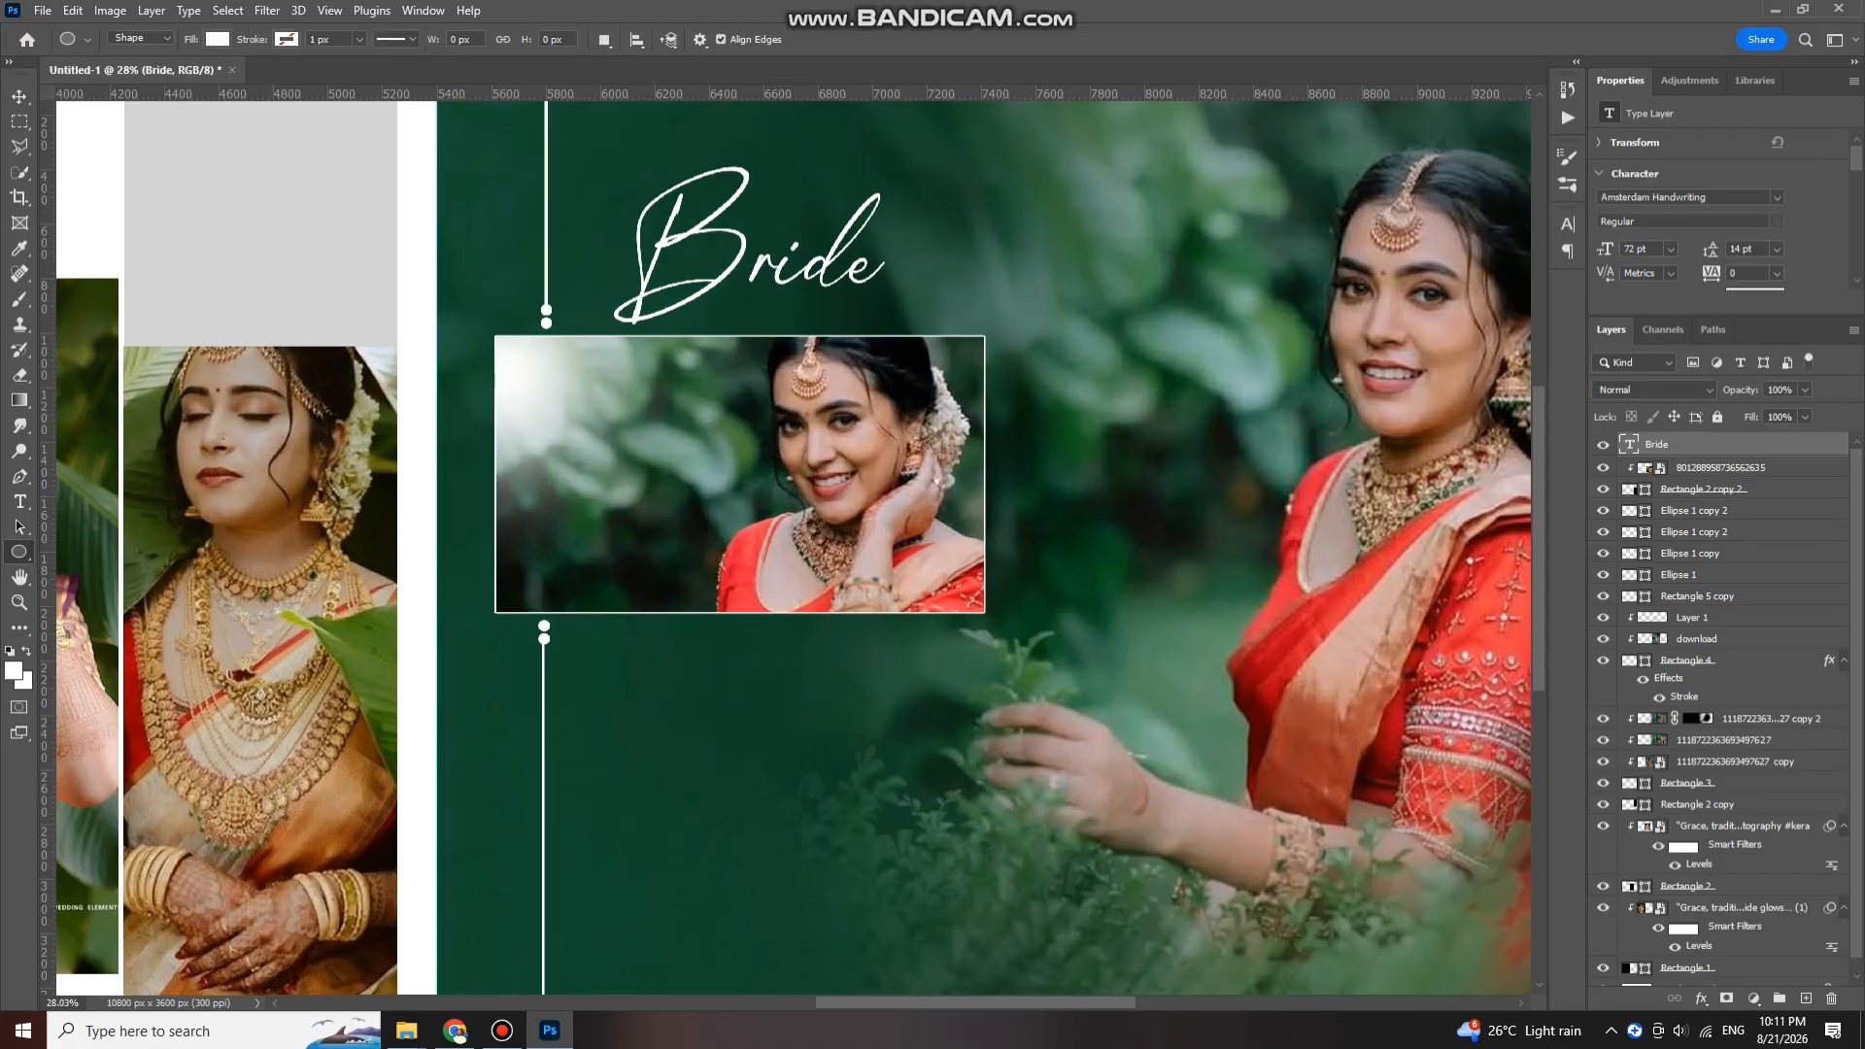
left_click_drag(669, 670, 693, 694)
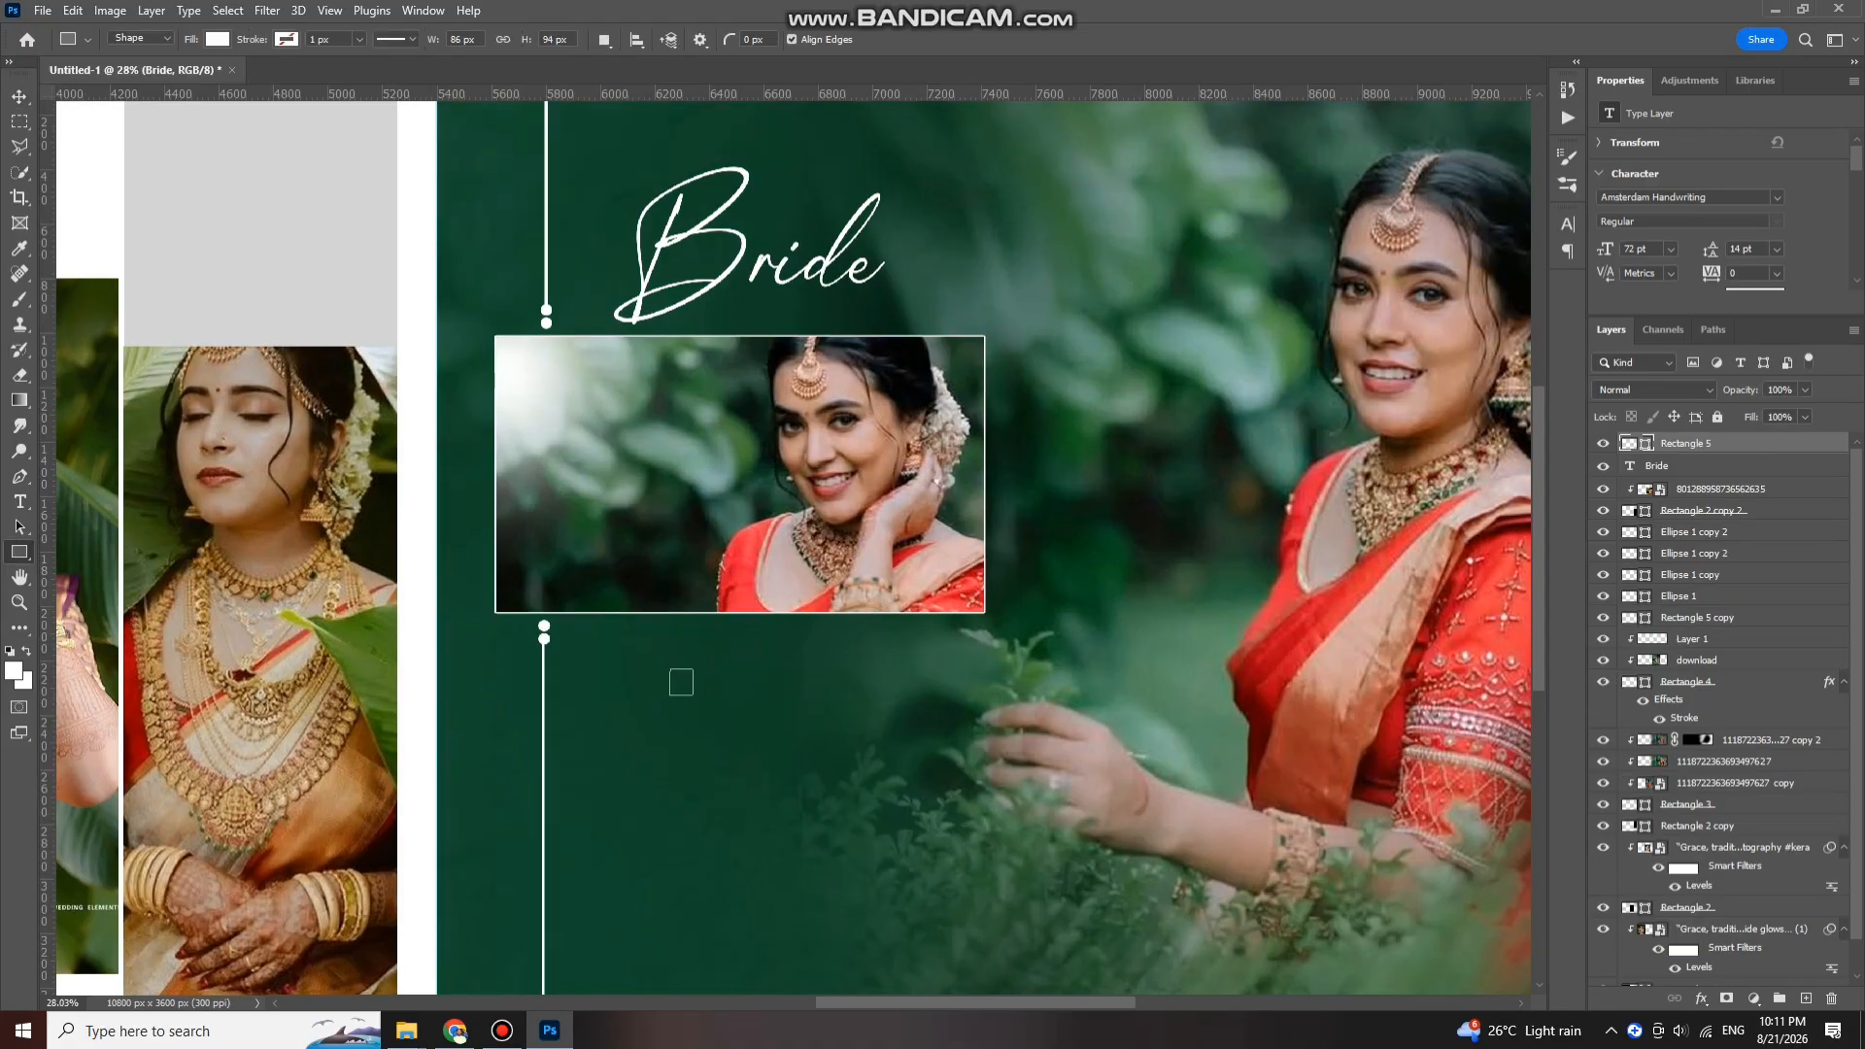
Step: Duplicate the small white square twice alongside it to form an evenly spaced horizontal row of three below the framed photo
key("v")
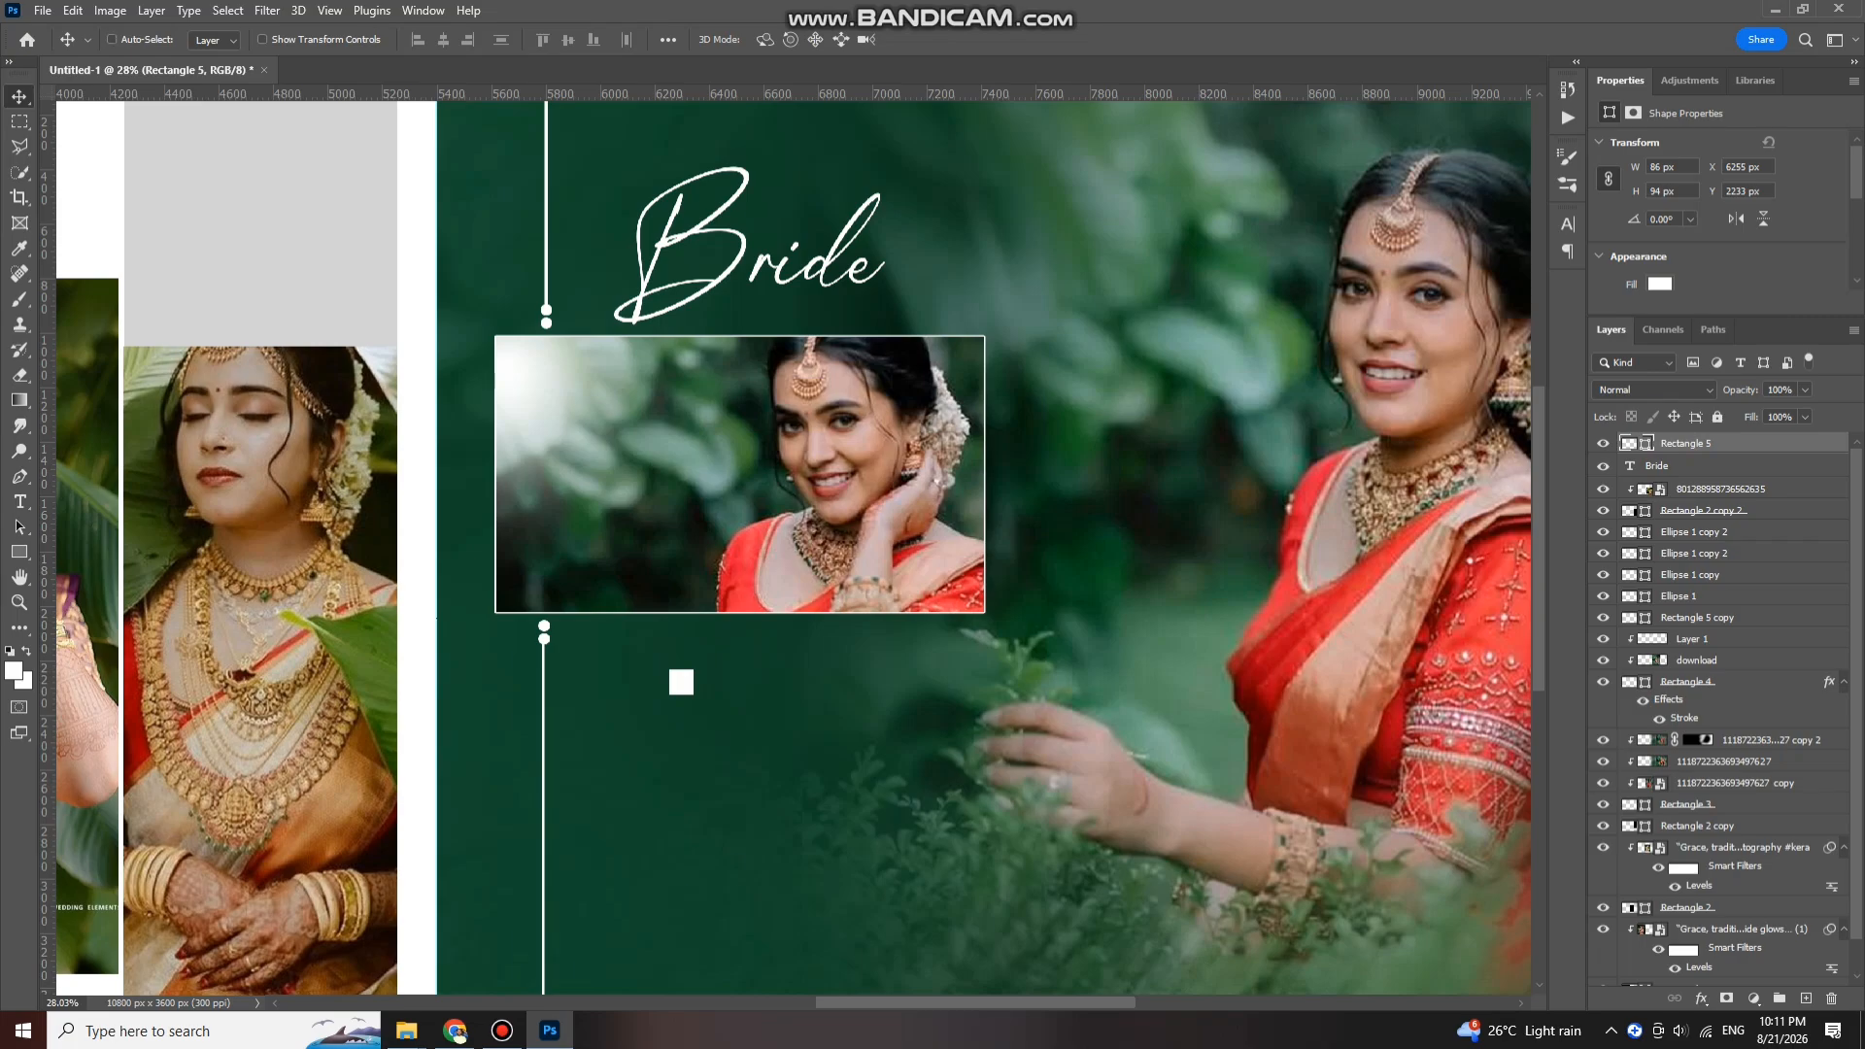
left_click_drag(681, 682, 682, 682)
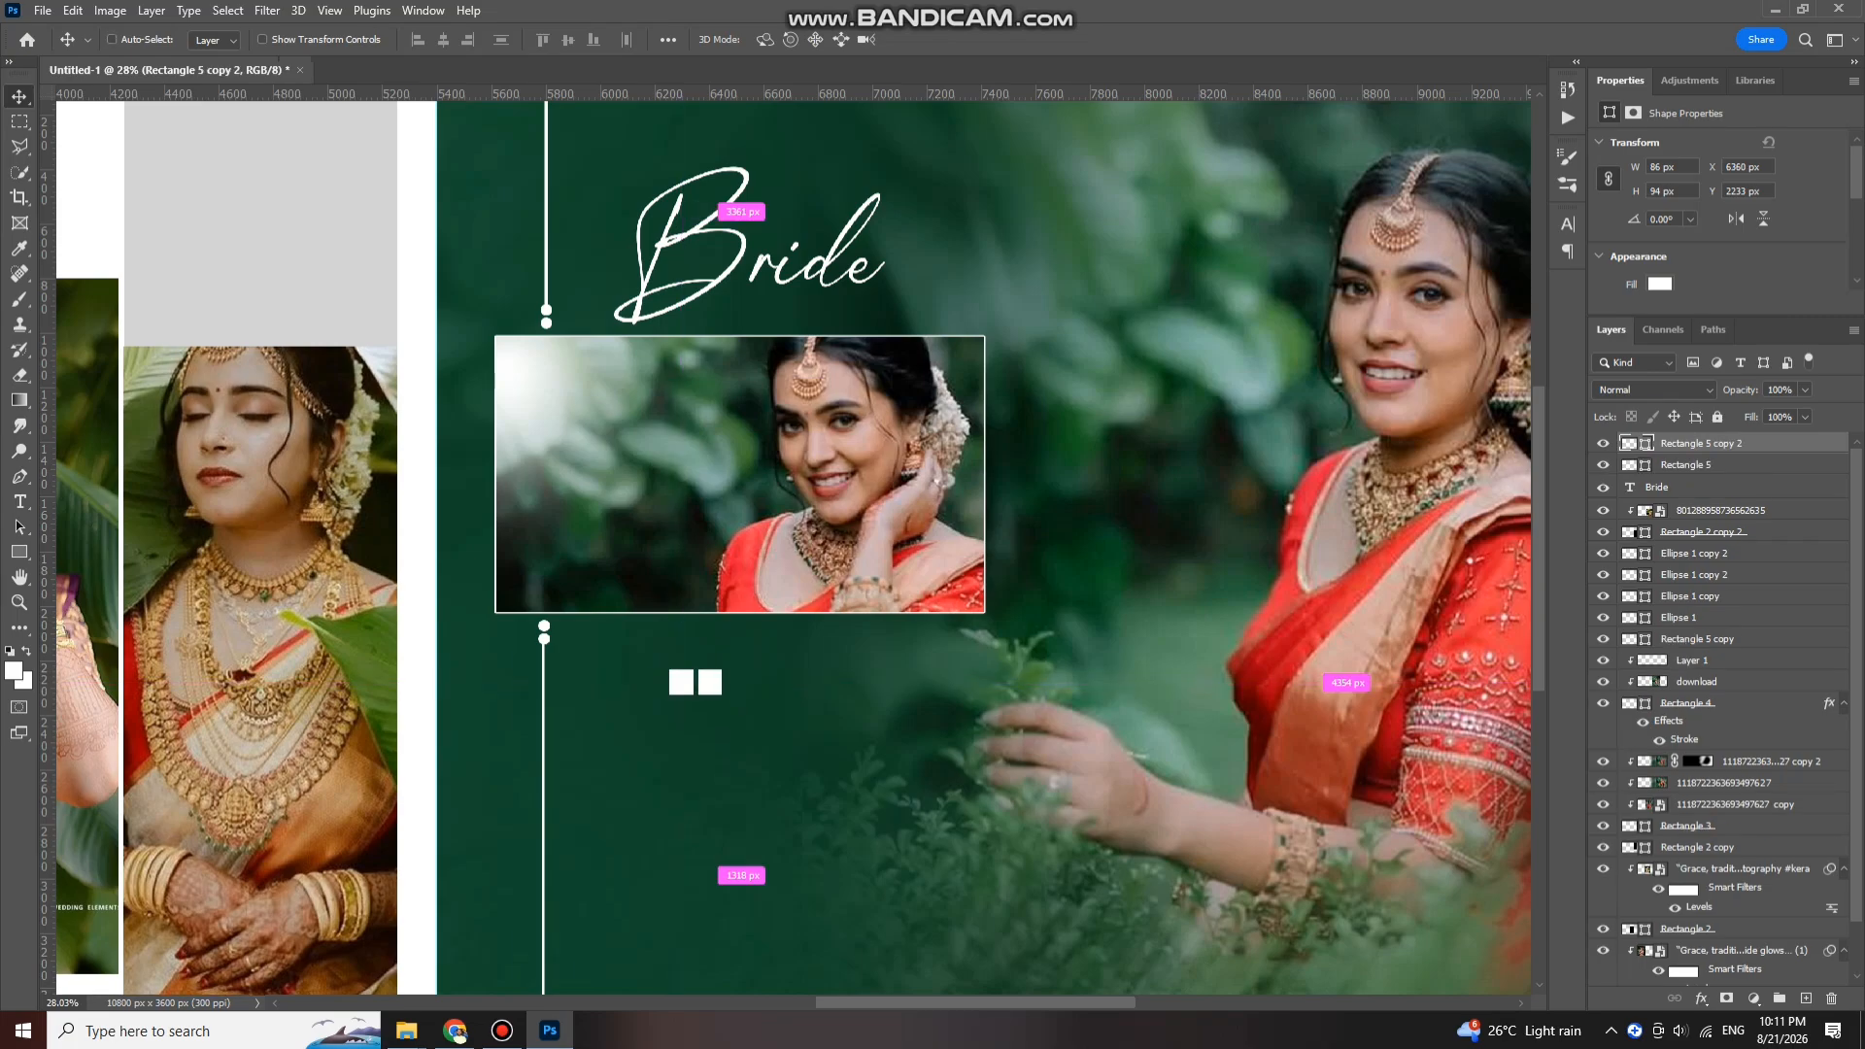
left_click_drag(710, 682, 711, 681)
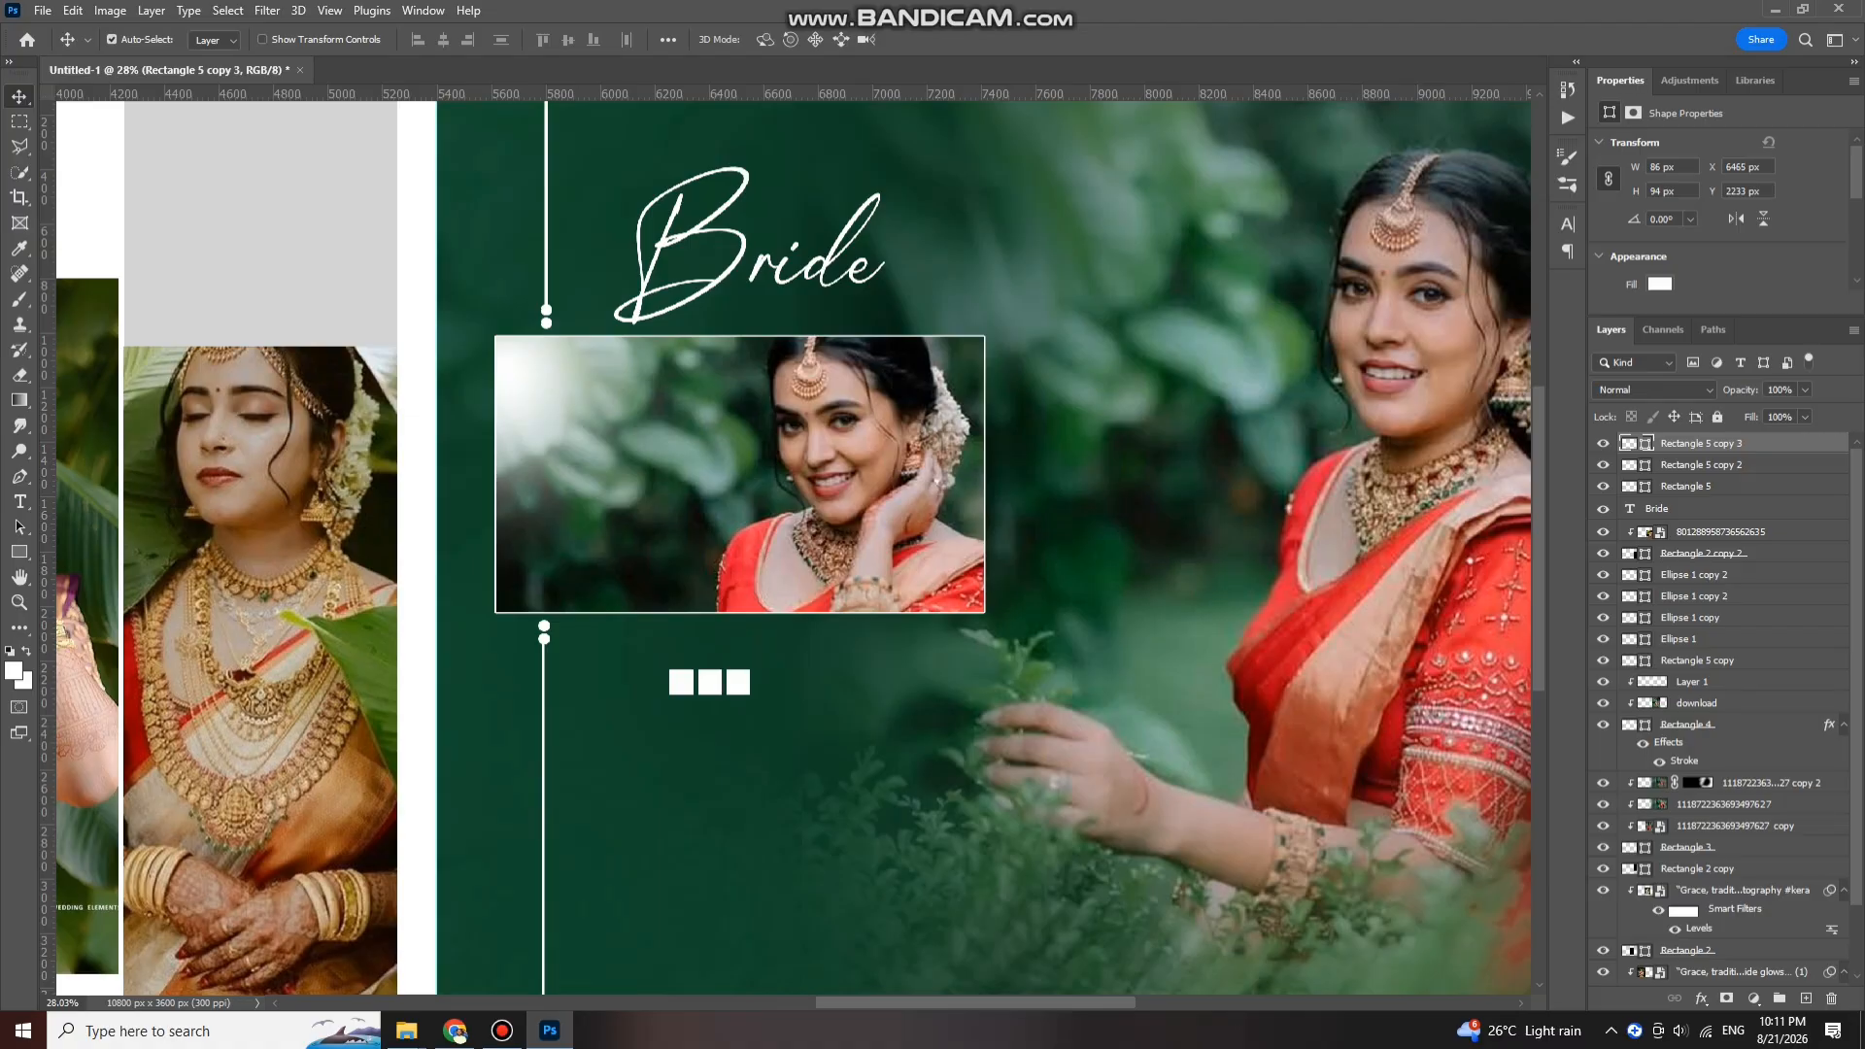
Step: Set the middle square's opacity to 72% and the left square's opacity to 26%
left_click(710, 682, "ctrl")
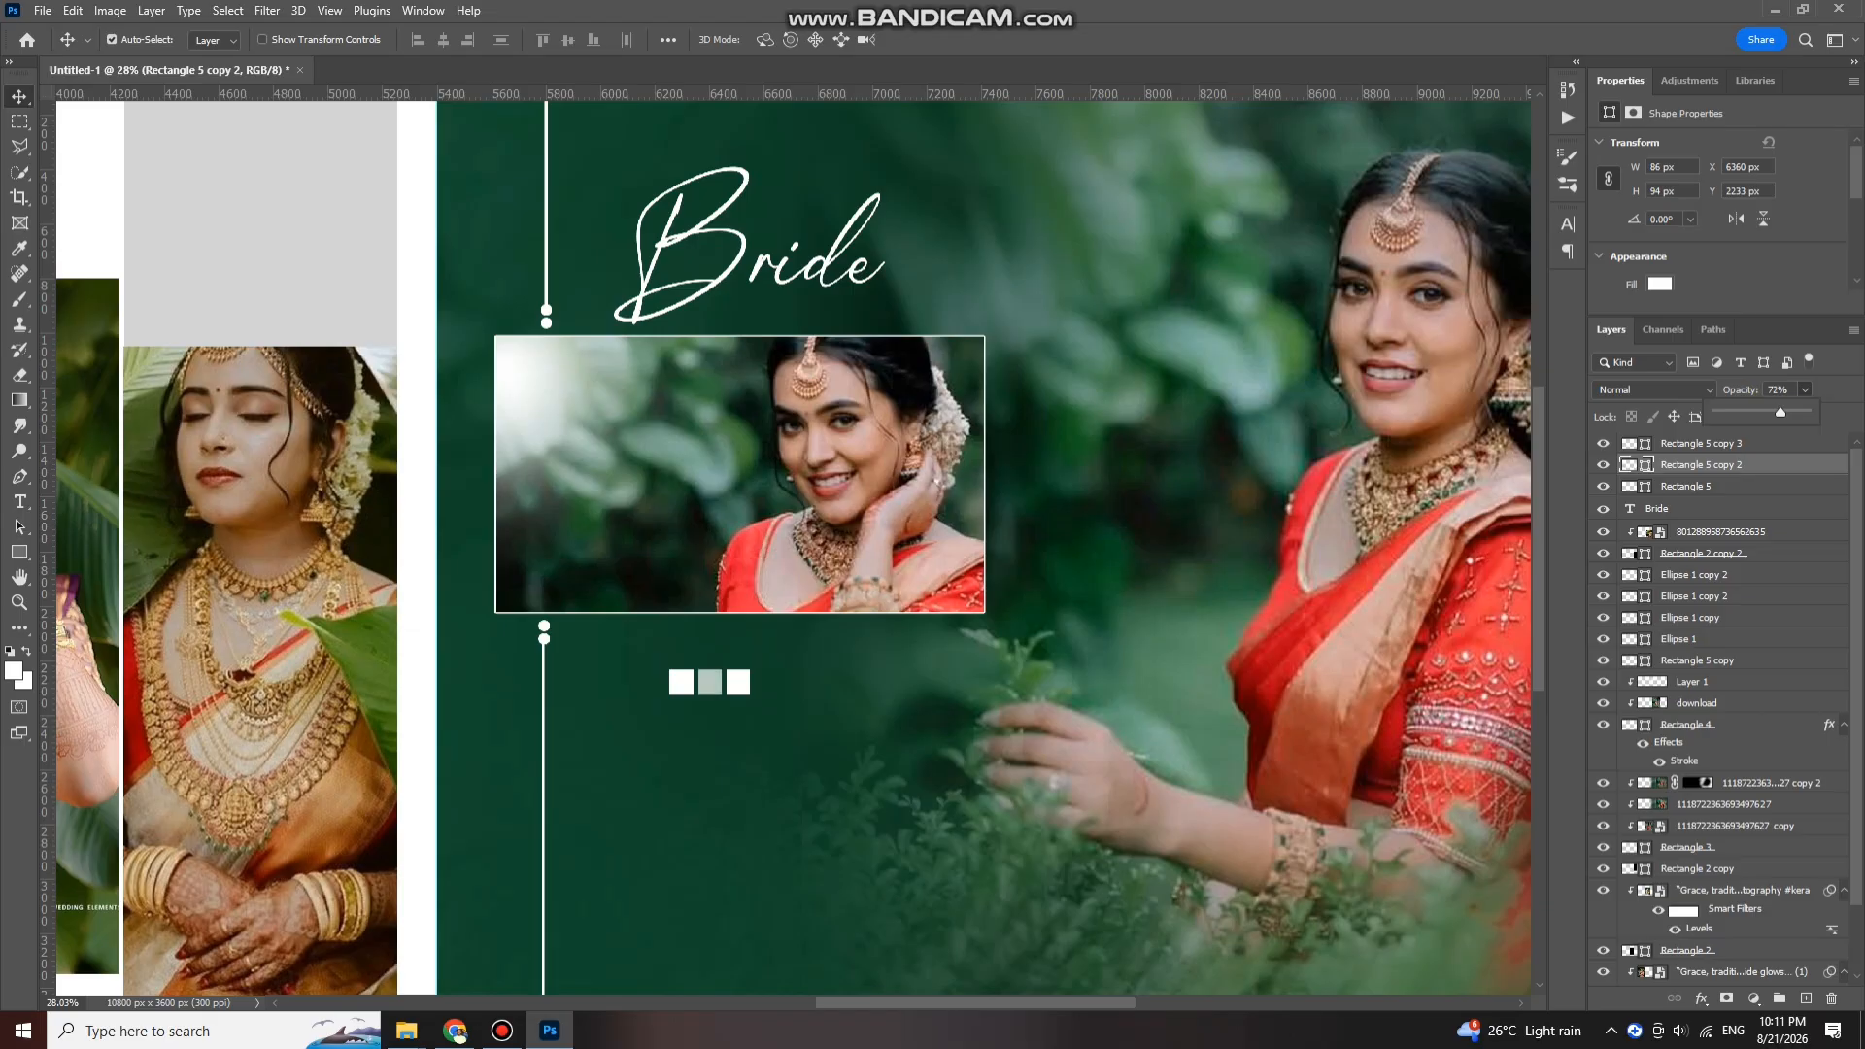
left_click(681, 682)
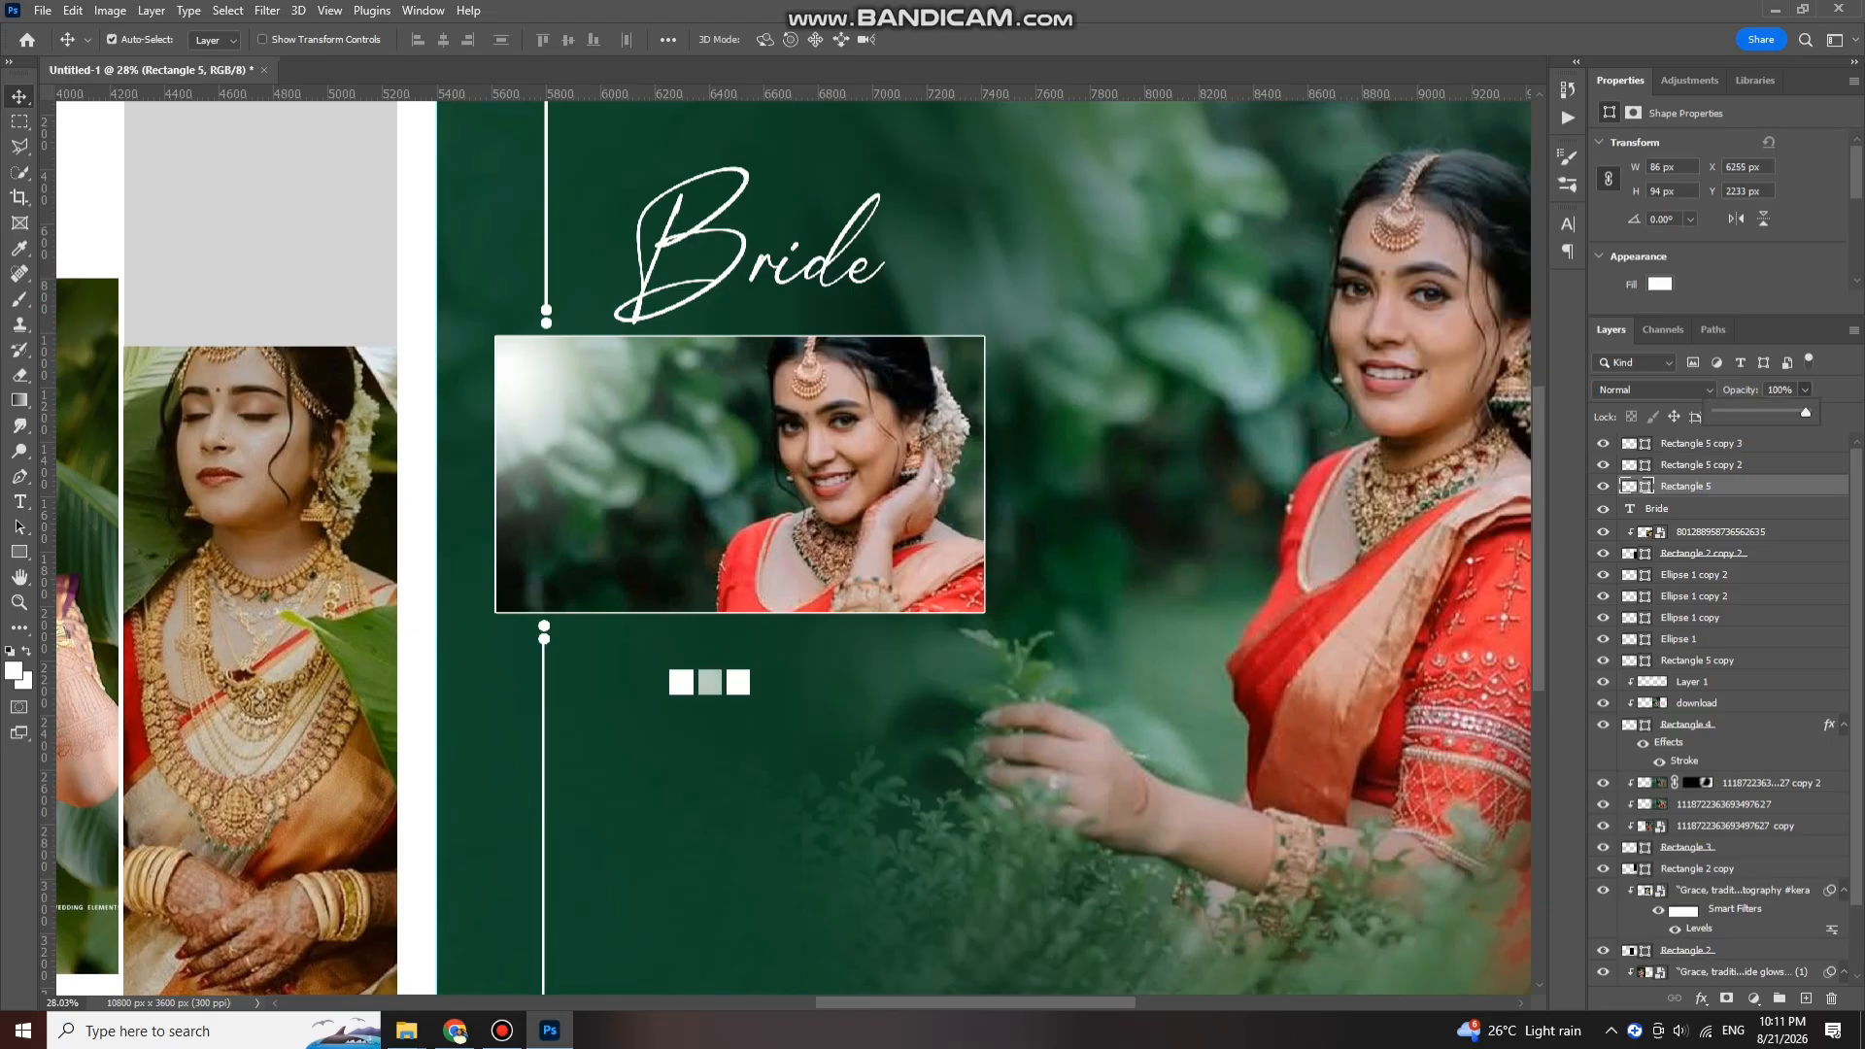
left_click_drag(1735, 413, 1739, 413)
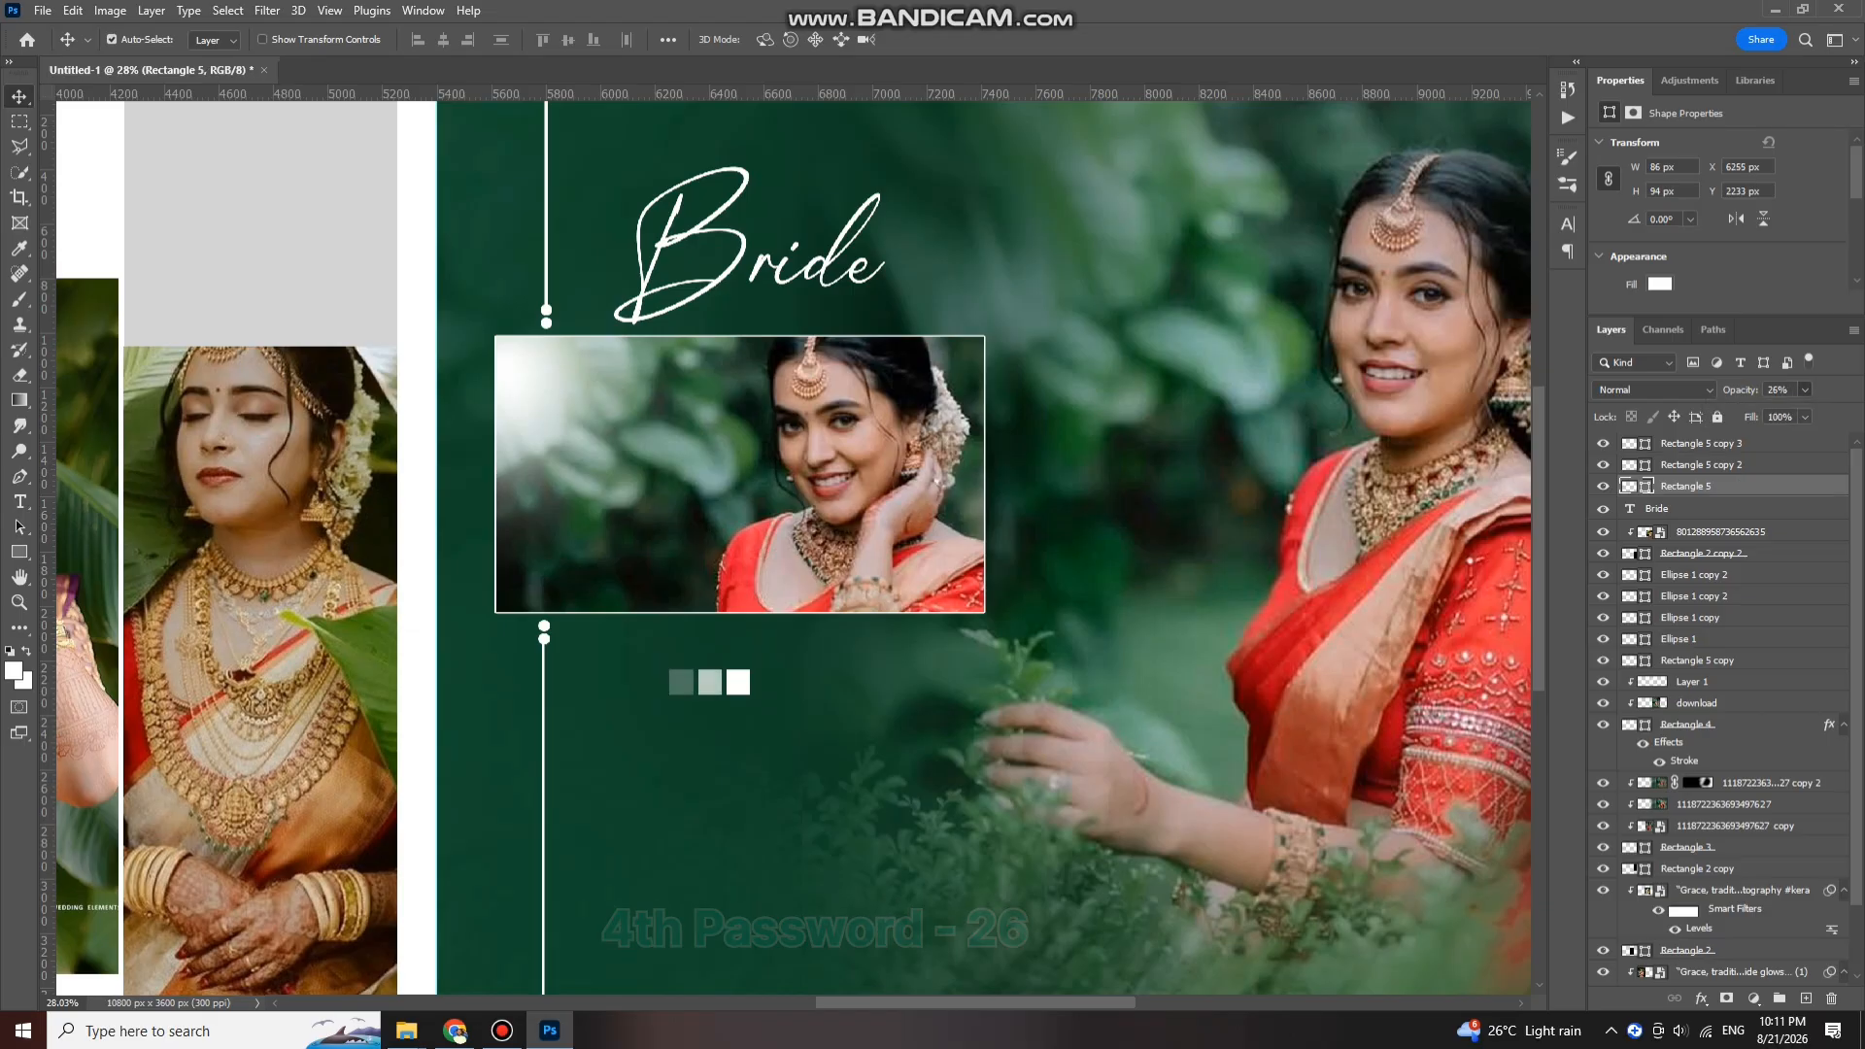
Step: Move the three squares together up to about X 6301 px, Y 2121 px, roughly centred just below the framed photo
left_click(1701, 444, "shift")
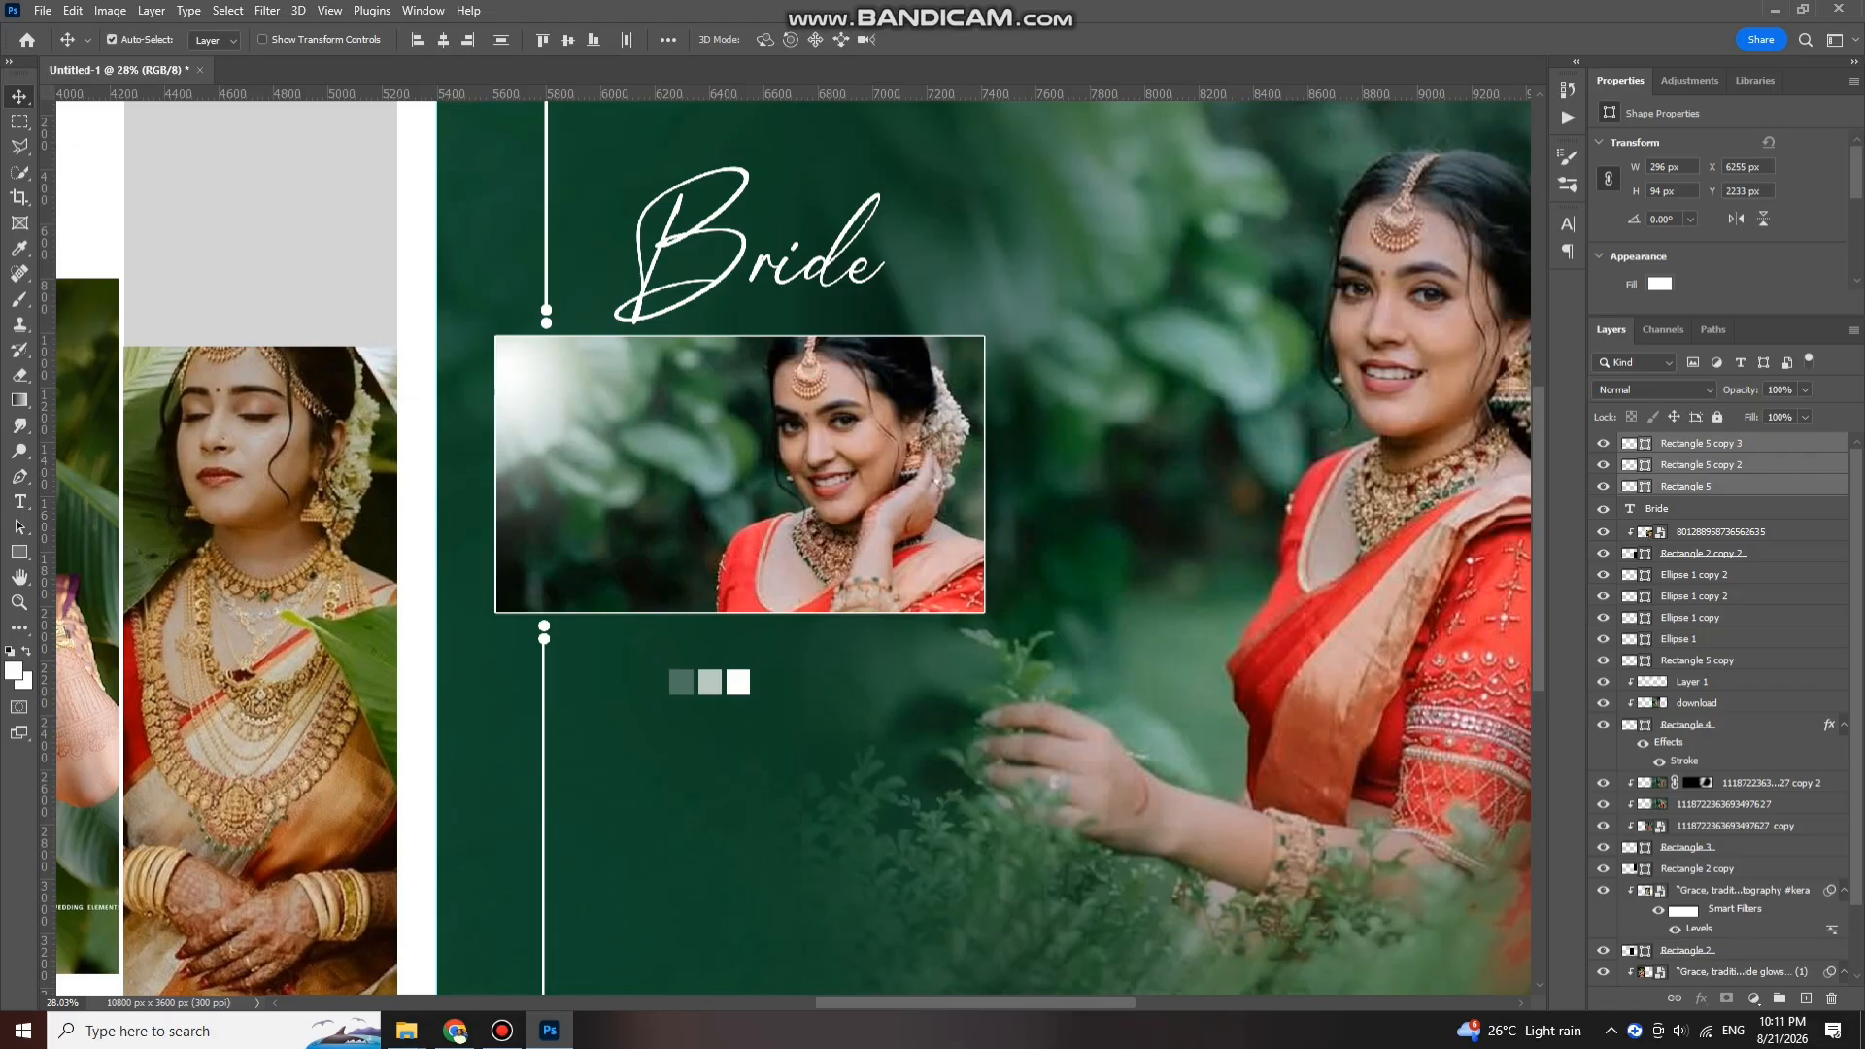
left_click_drag(710, 682, 723, 652)
left_click(777, 758)
left_click(1686, 486)
left_click(1702, 444, "shift")
scroll(777, 612, "down", 3)
scroll(777, 618, "down", 4)
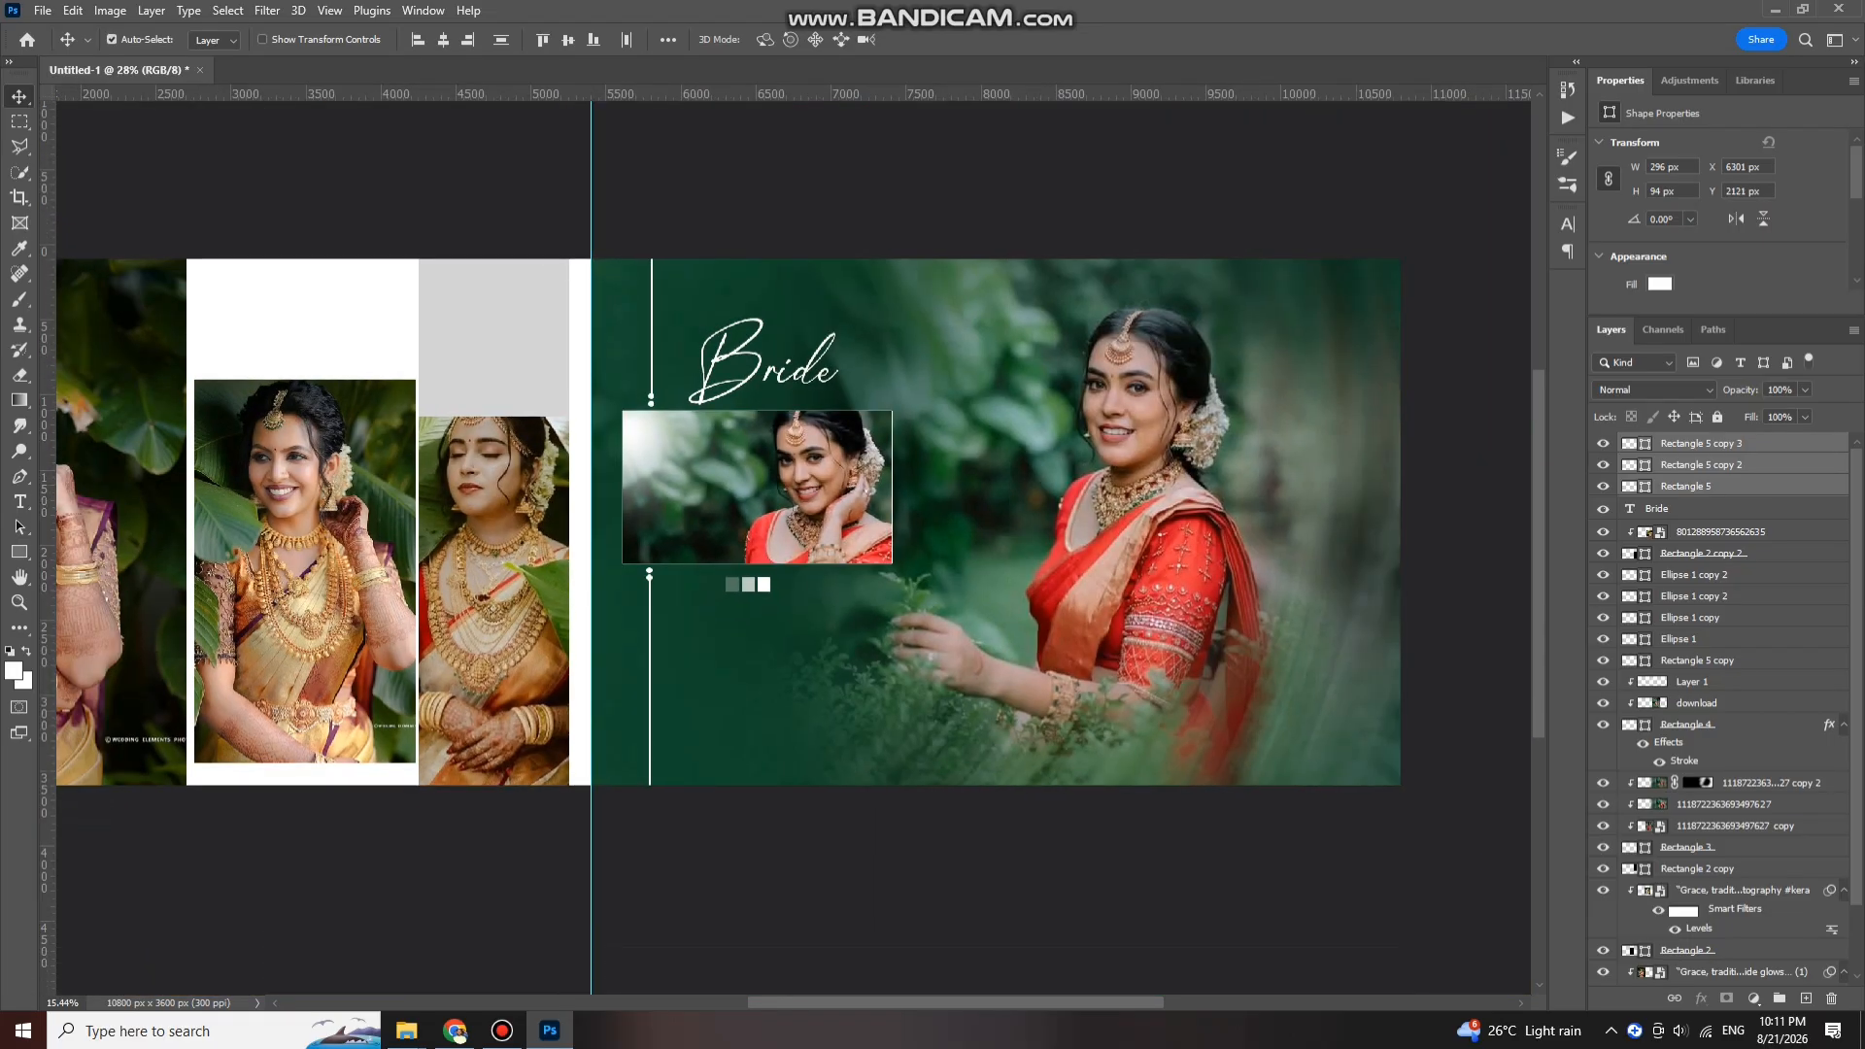
scroll(777, 617, "left", 6)
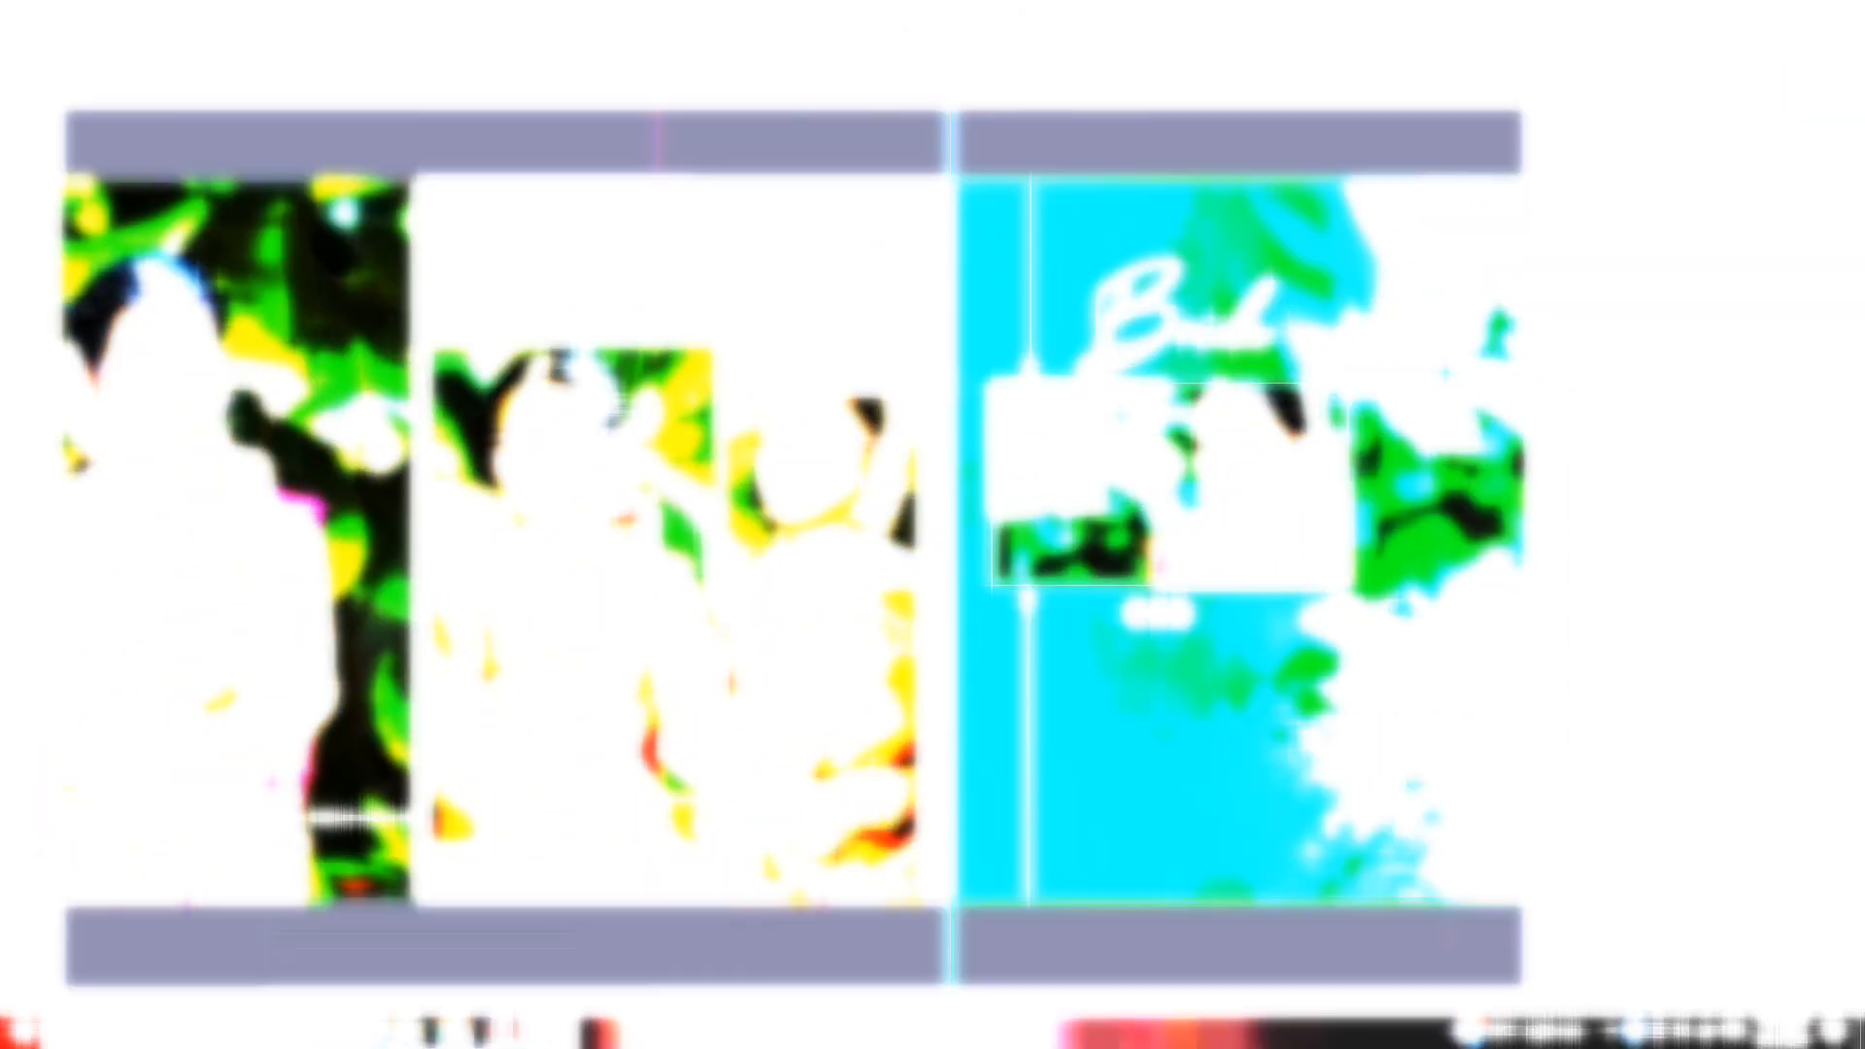